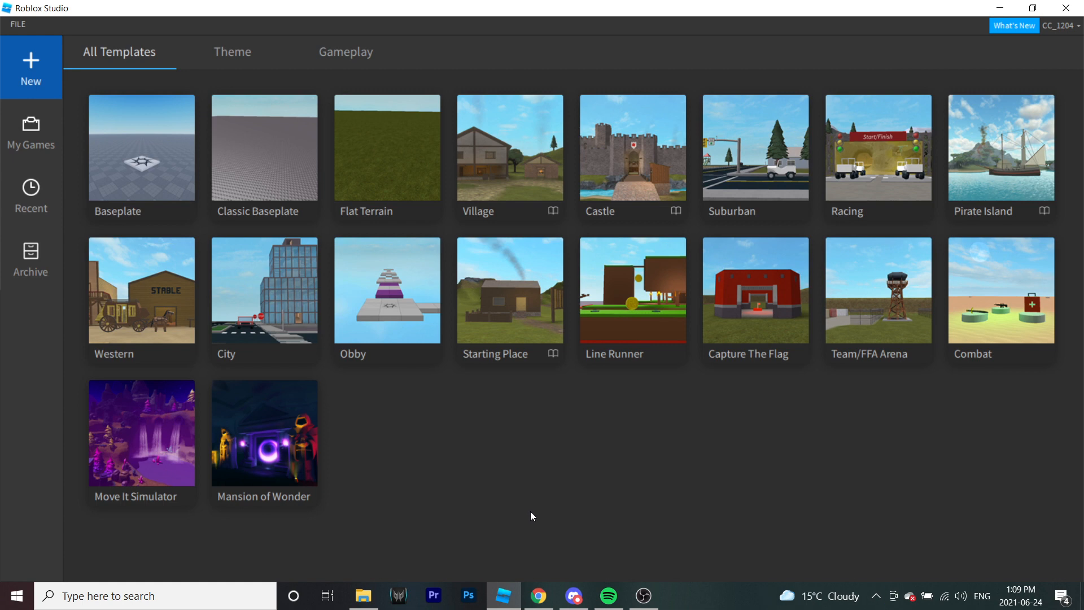
Step: Create a Baseplate place and insert the (PGLB) FE Gun kit model, searching My Models for "Fe gunkit"
left_click(307, 333)
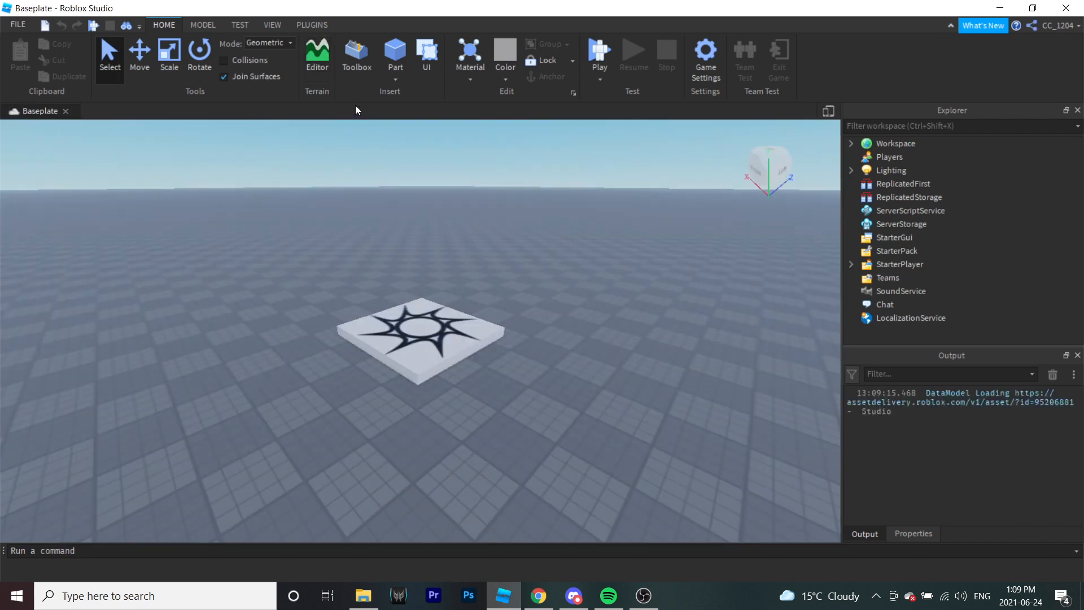
left_click(353, 66)
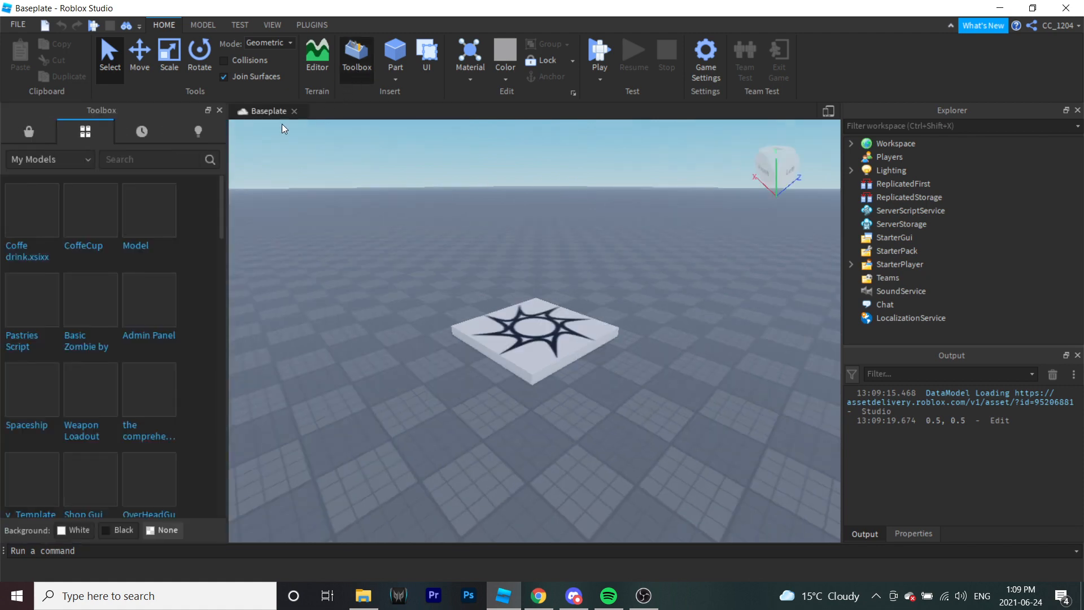
left_click(124, 156)
type("Fe gunkit")
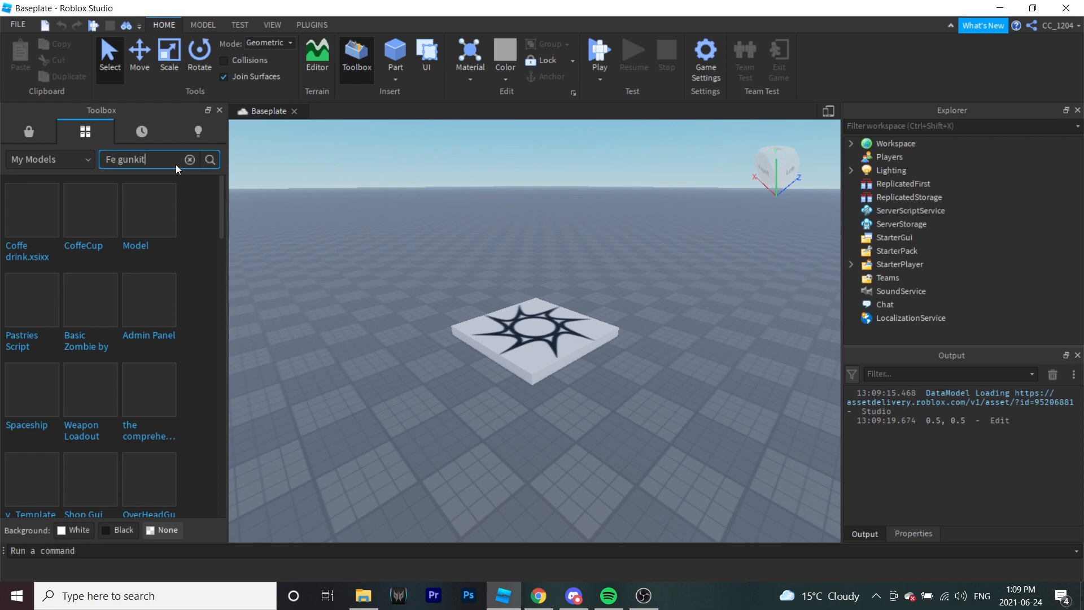
key("Return")
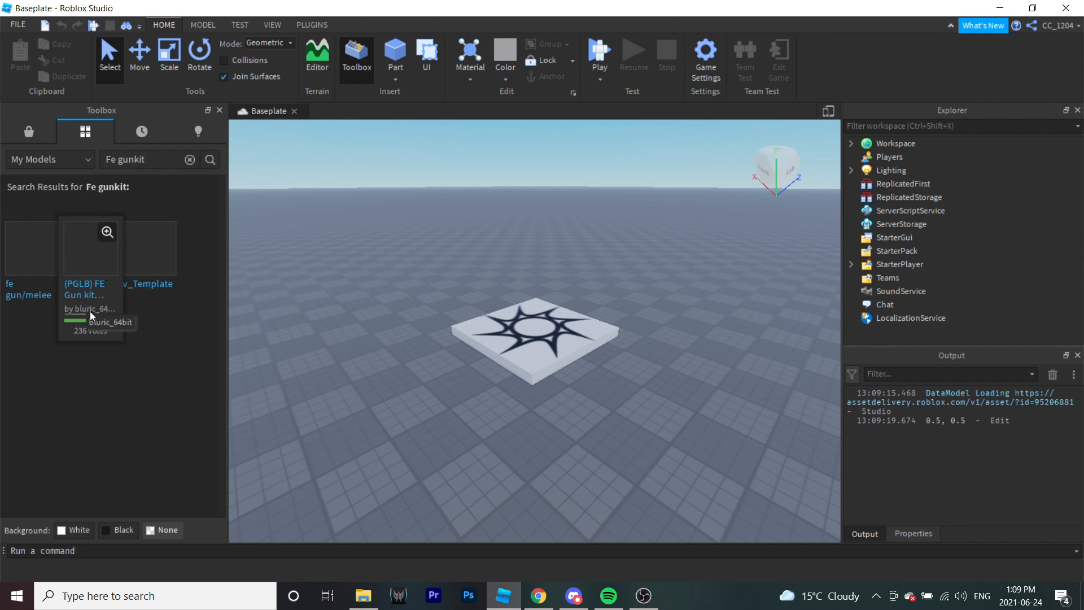
left_click(100, 294)
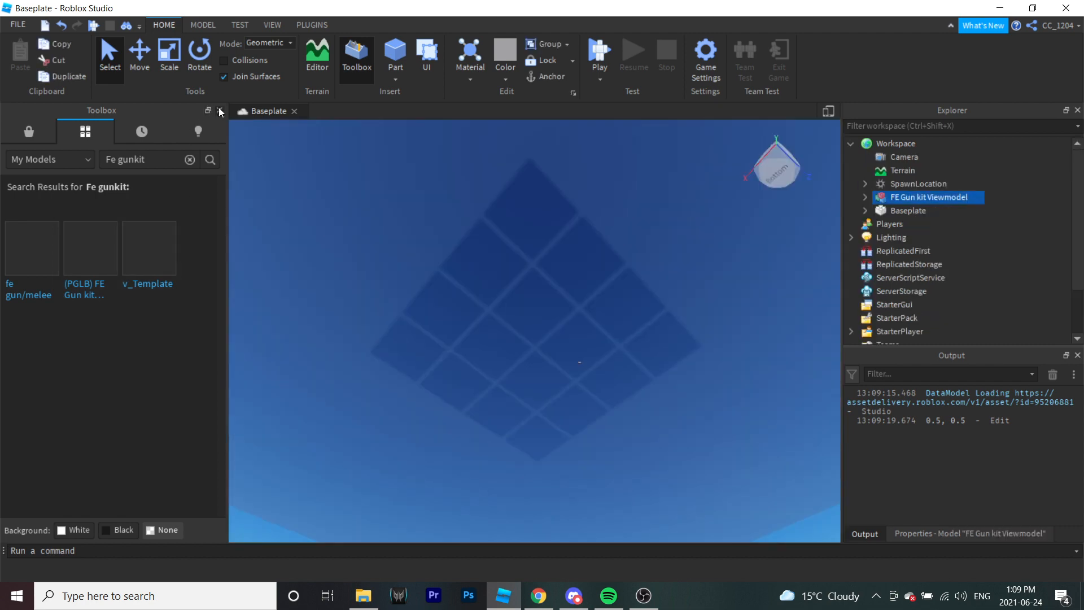
left_click(219, 110)
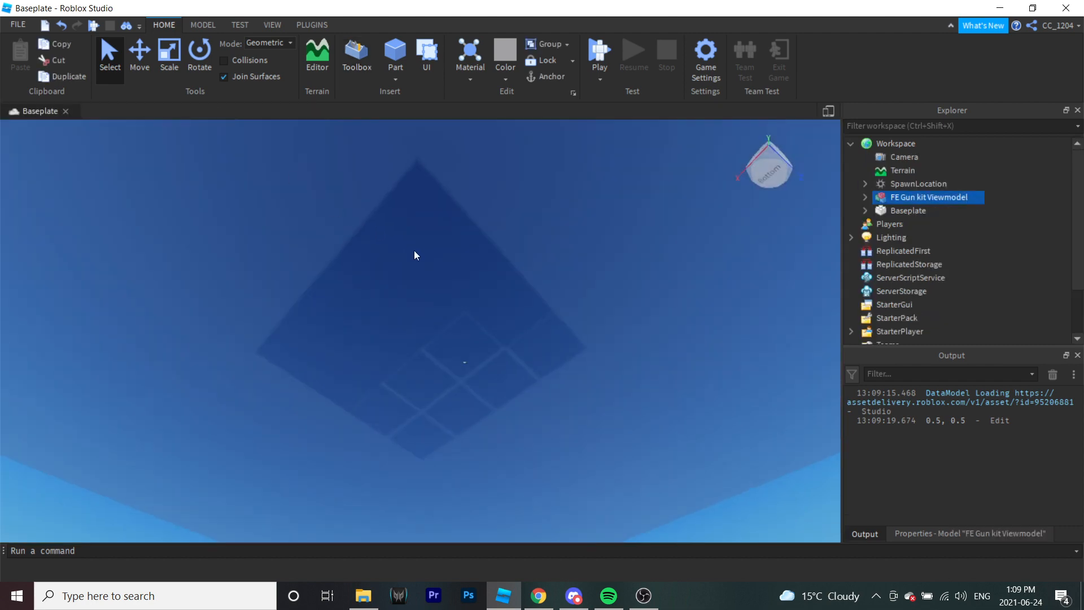
Step: Move the Events, Miscs, Modules and Remotes folders from the gun kit's ReplicatedStorage folder into the game's ReplicatedStorage
right_click_drag(414, 249, 414, 290)
key("w")
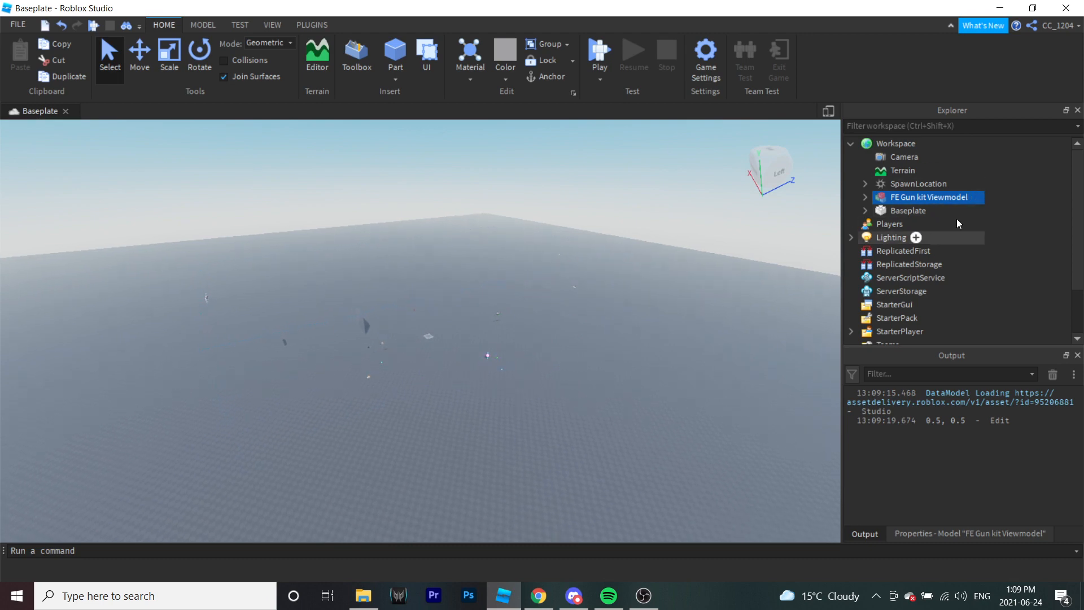
left_click(864, 198)
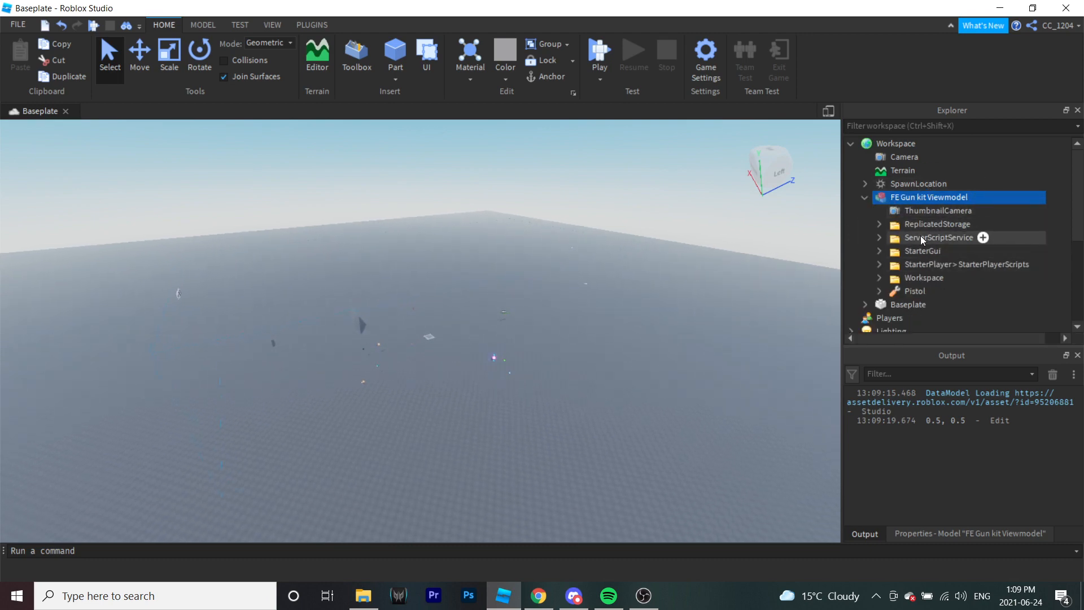
left_click(879, 224)
scroll(924, 235, "down", 1)
left_click(928, 200)
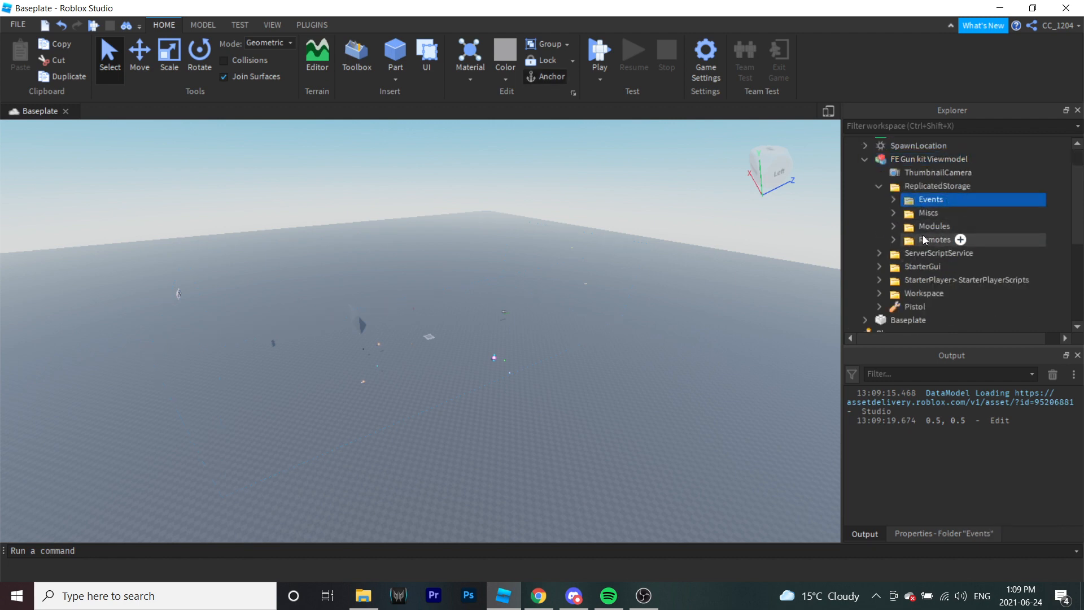
left_click(922, 235, "shift")
scroll(934, 236, "up", 3)
left_click_drag(923, 235, 953, 222)
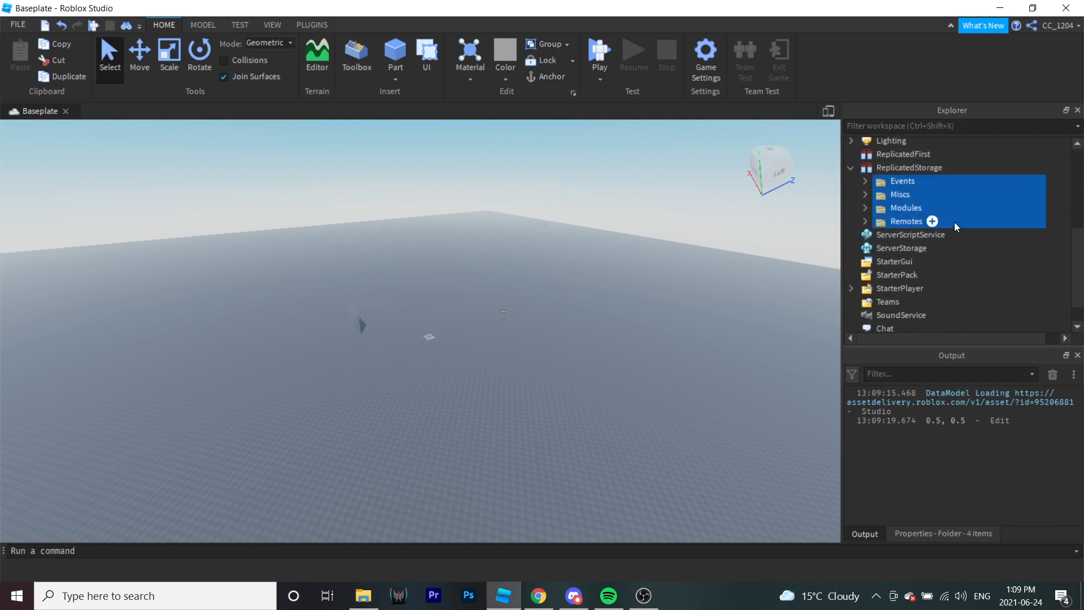
Step: Move ListForAdvancedCharging and SimulateBulletScript from the kit's ServerScriptService folder into the game's ServerScriptService
scroll(954, 221, "up", 5)
left_click(879, 238)
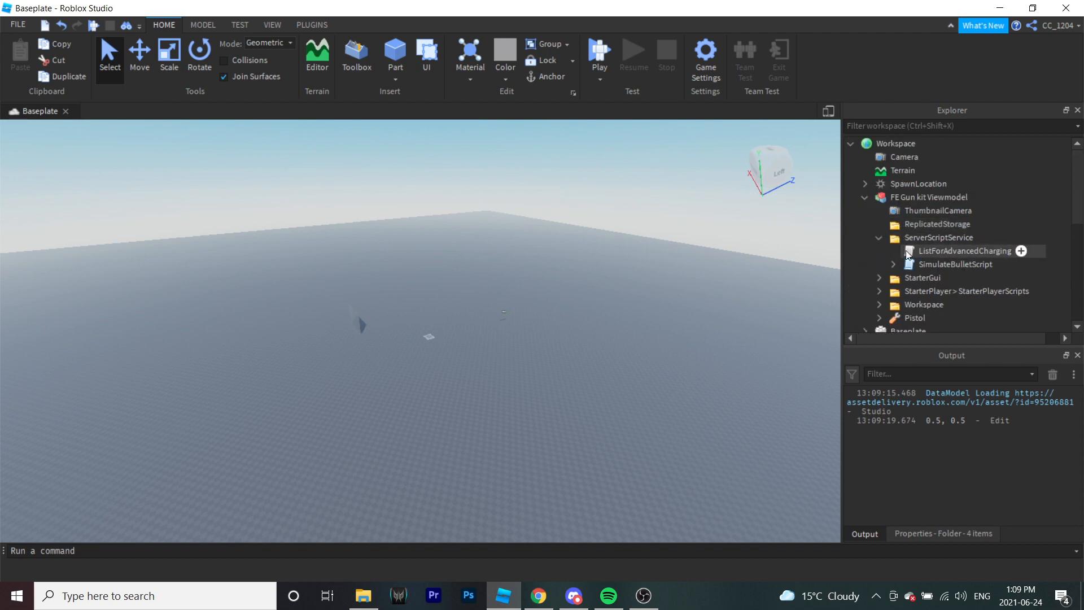
left_click(916, 251)
left_click(925, 263, "shift")
left_click_drag(925, 263, 928, 207)
scroll(944, 273, "down", 10)
Step: Move ViewmodelScript from the kit's StarterGui folder into the game's StarterGui
scroll(928, 212, "up", 8)
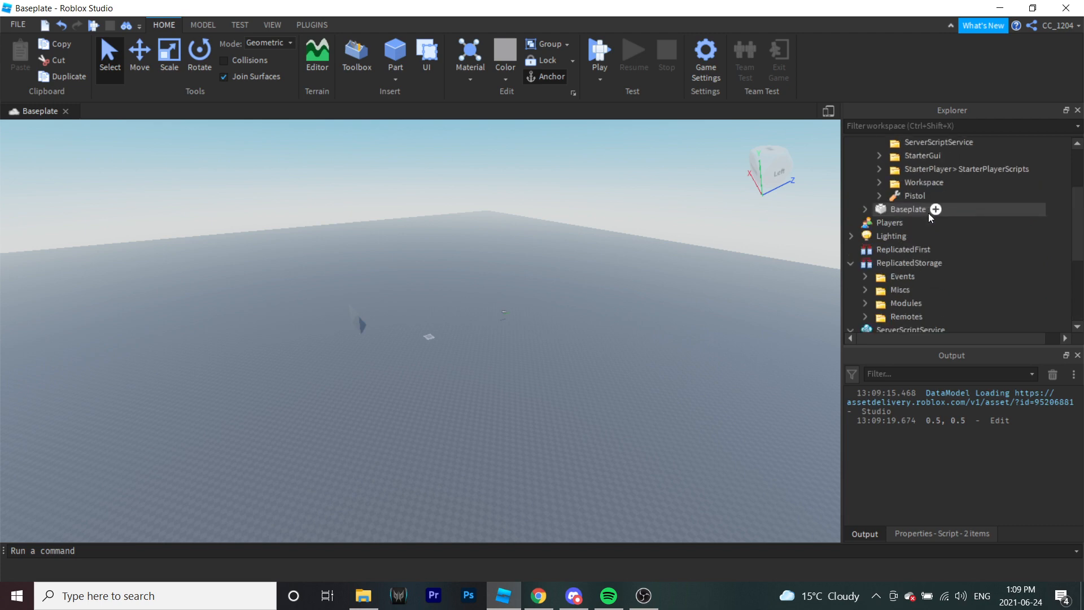
double_click(909, 193)
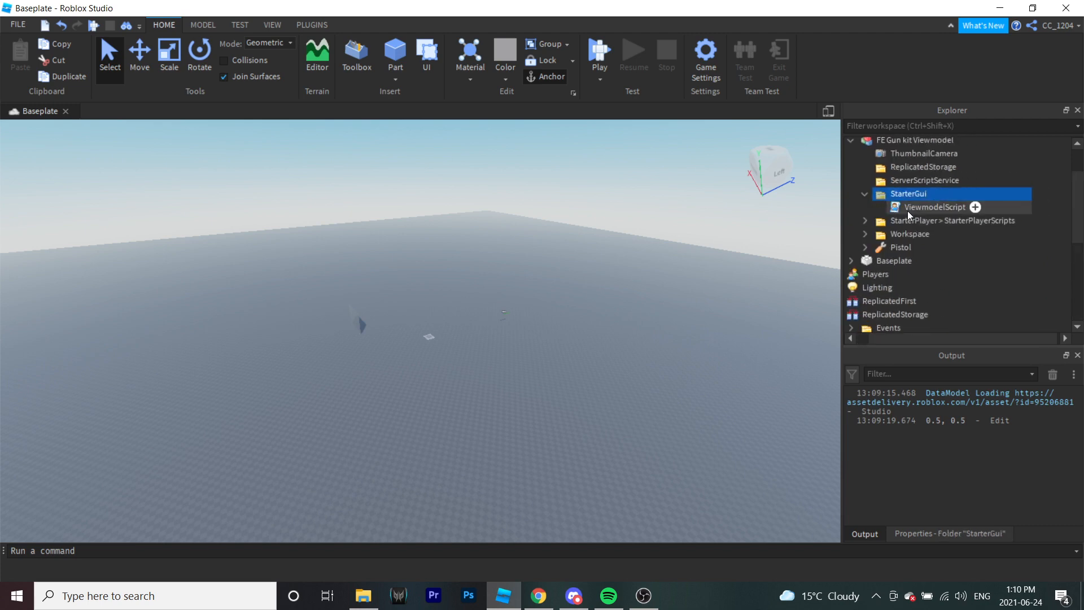
left_click_drag(906, 208, 892, 245)
scroll(902, 207, "down", 10)
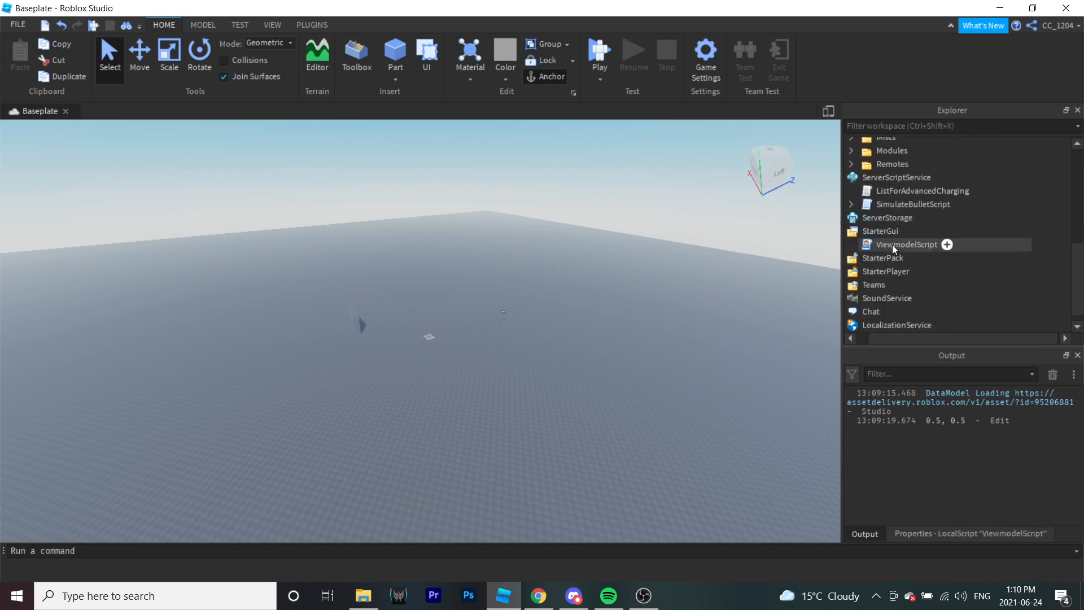
Step: Move GoreClientScript, GunClientScript and StancesScript from the kit's folder into StarterPlayerScripts under the game's StarterPlayer
scroll(891, 245, "up", 5)
left_click(934, 183)
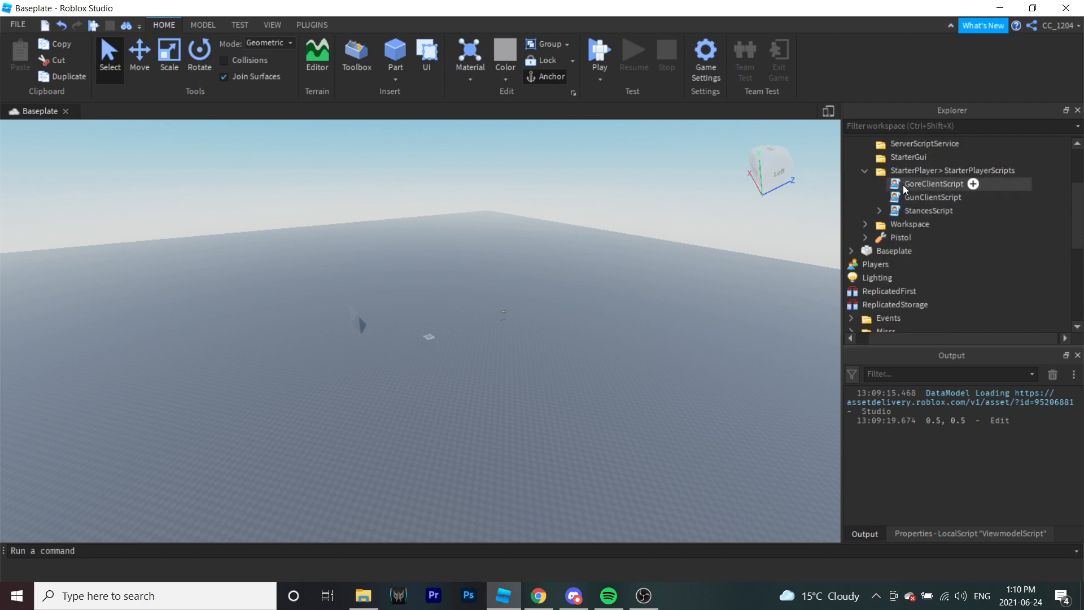
left_click(930, 211, "shift")
scroll(907, 244, "down", 4)
left_click_drag(931, 210, 890, 286)
Step: Move the three AmmoBox parts and the _glass part from the kit's Workspace folder directly into the game's Workspace
scroll(903, 262, "up", 3)
left_click(879, 278)
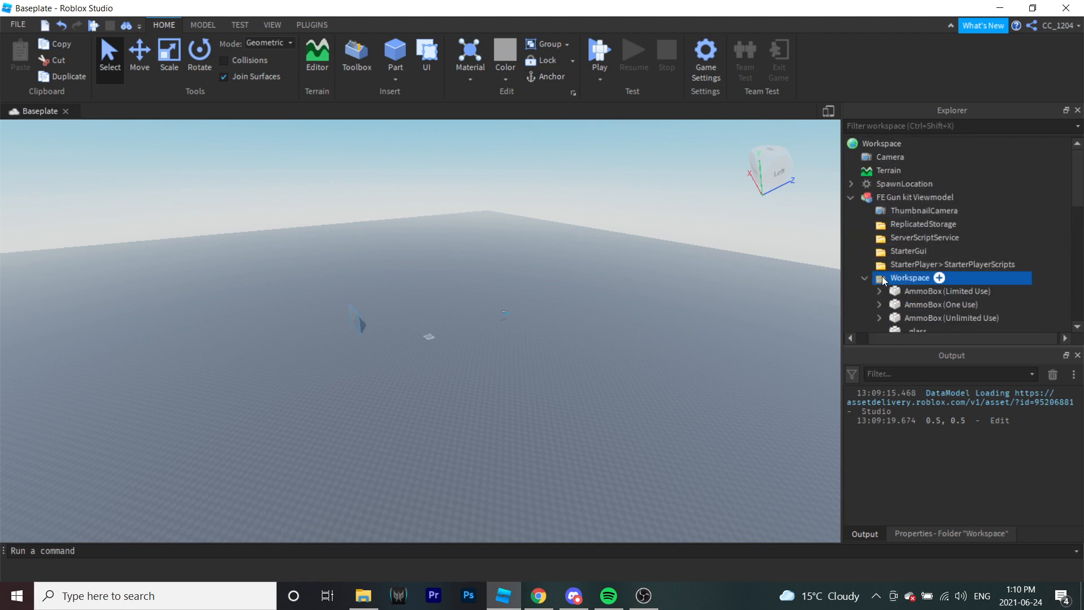
left_click(909, 293)
left_click_drag(1077, 186, 1077, 208)
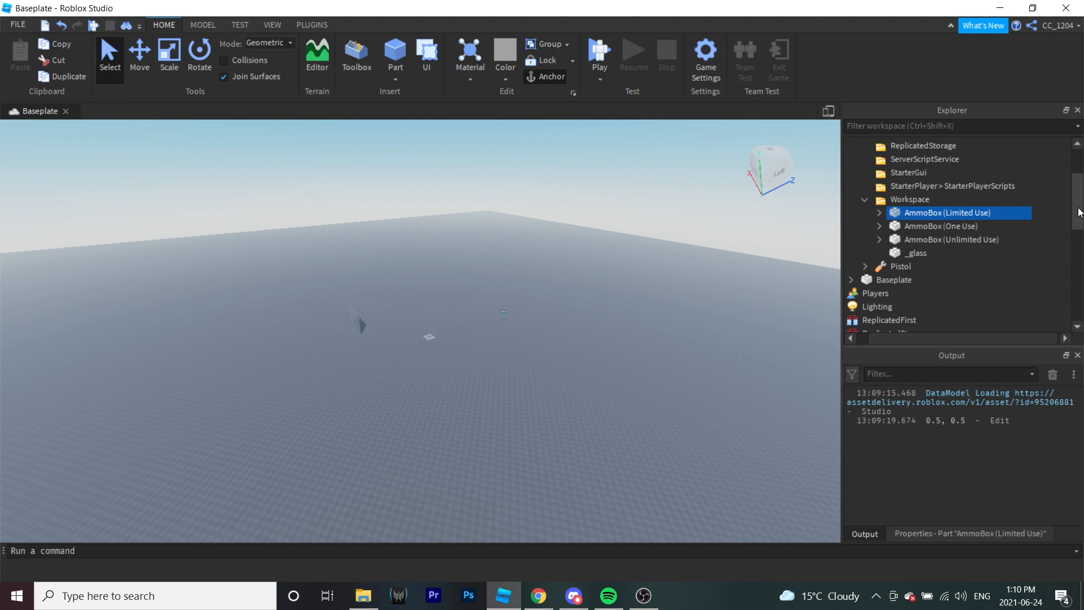
left_click(916, 252, "shift")
left_click_drag(917, 253, 910, 152)
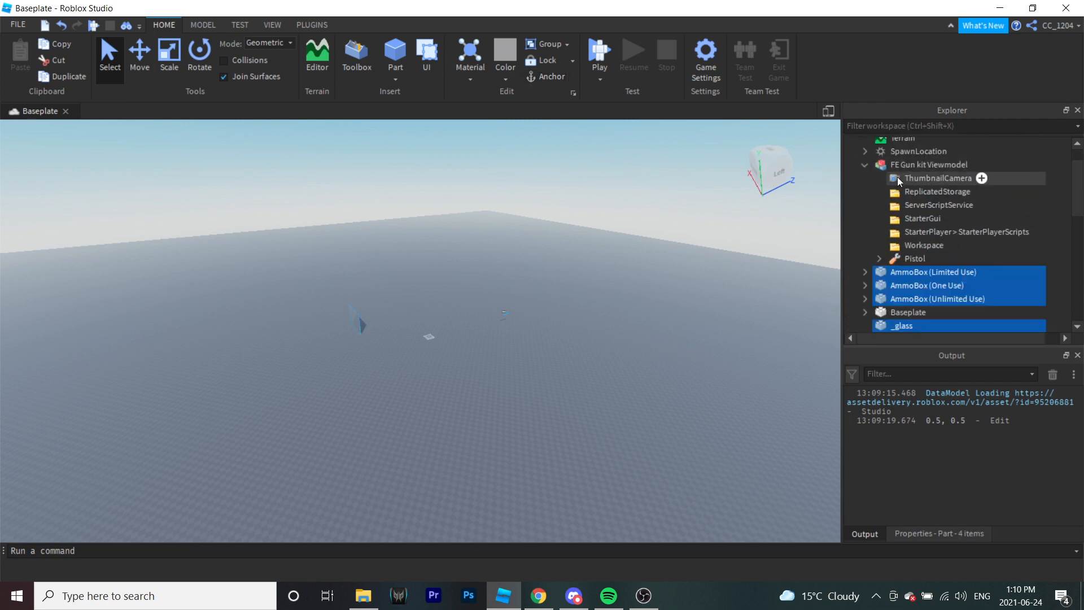
Step: Move the Pistol tool into StarterPack and delete the emptied FE Gun kit Viewmodel from the Workspace
left_click(931, 164)
left_click_drag(909, 259, 890, 206)
left_click(851, 144)
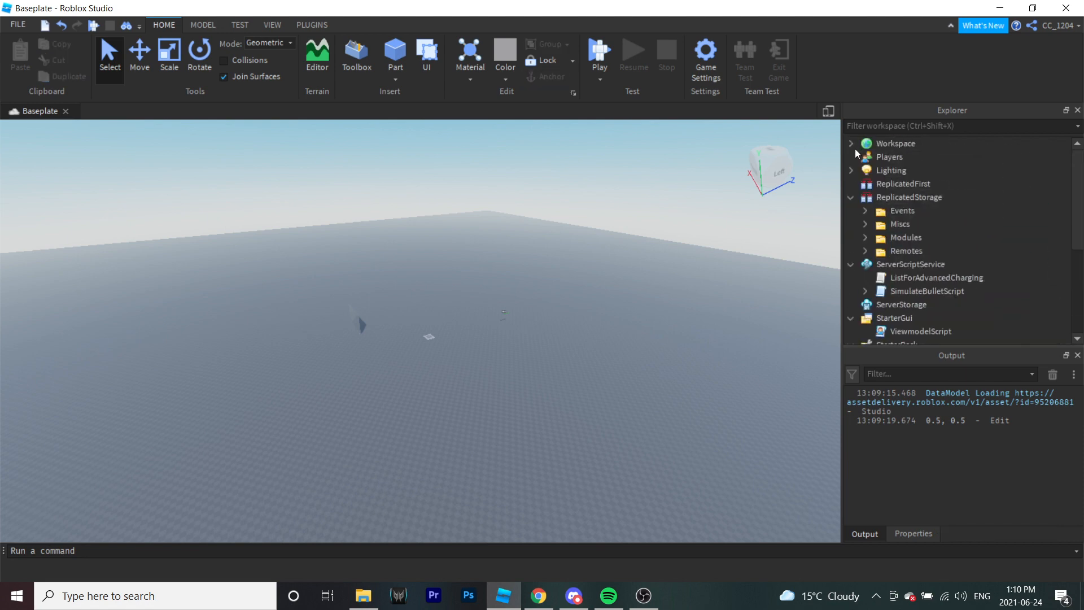
Step: Start a playtest, switch to first-person view and equip the pistol
left_click(593, 54)
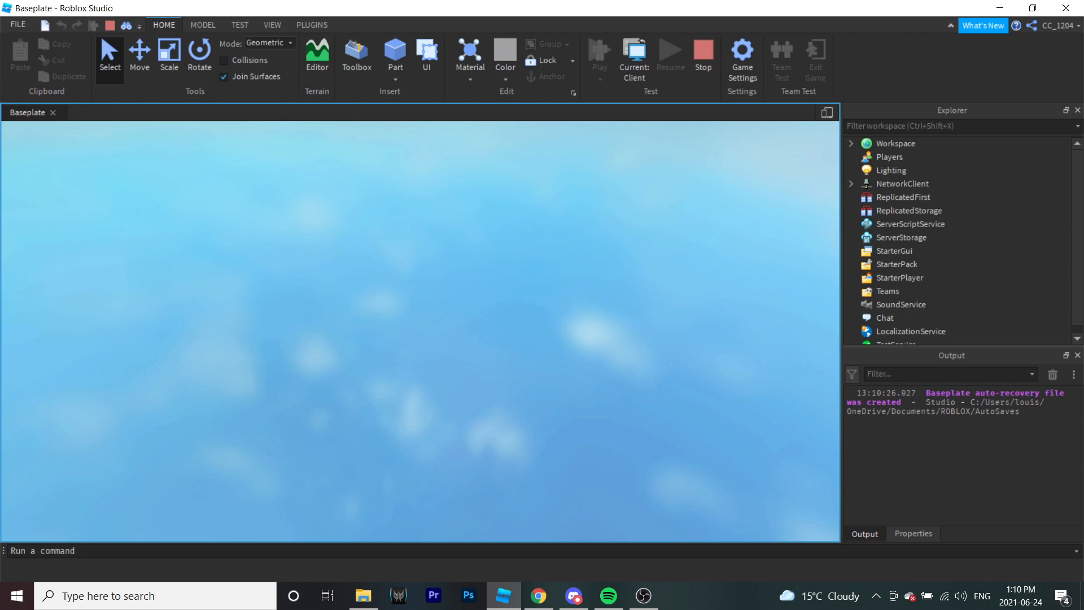
scroll(427, 355, "up", 5)
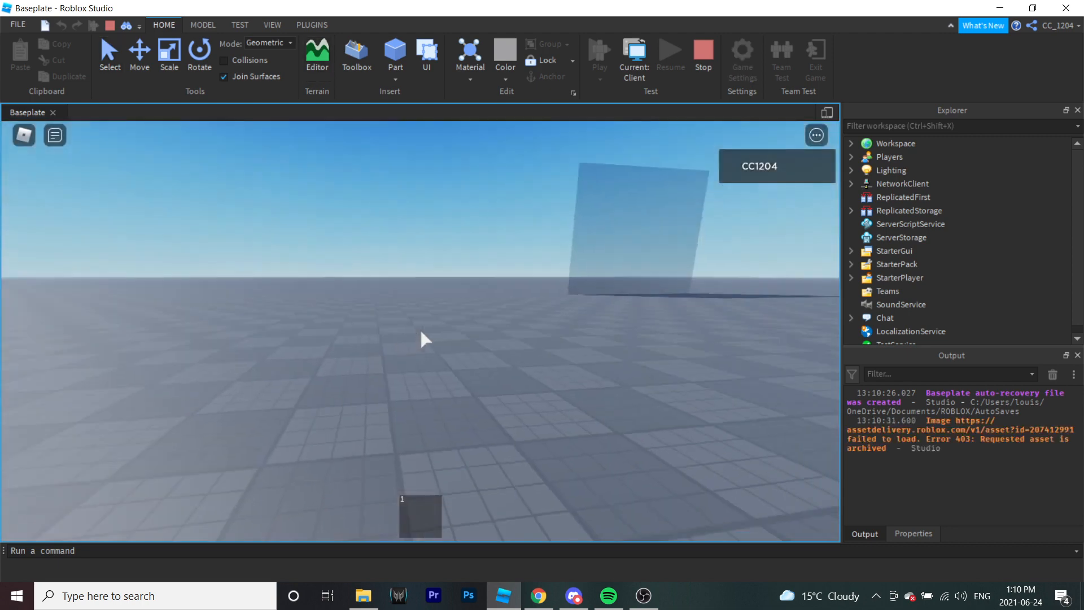
key("1")
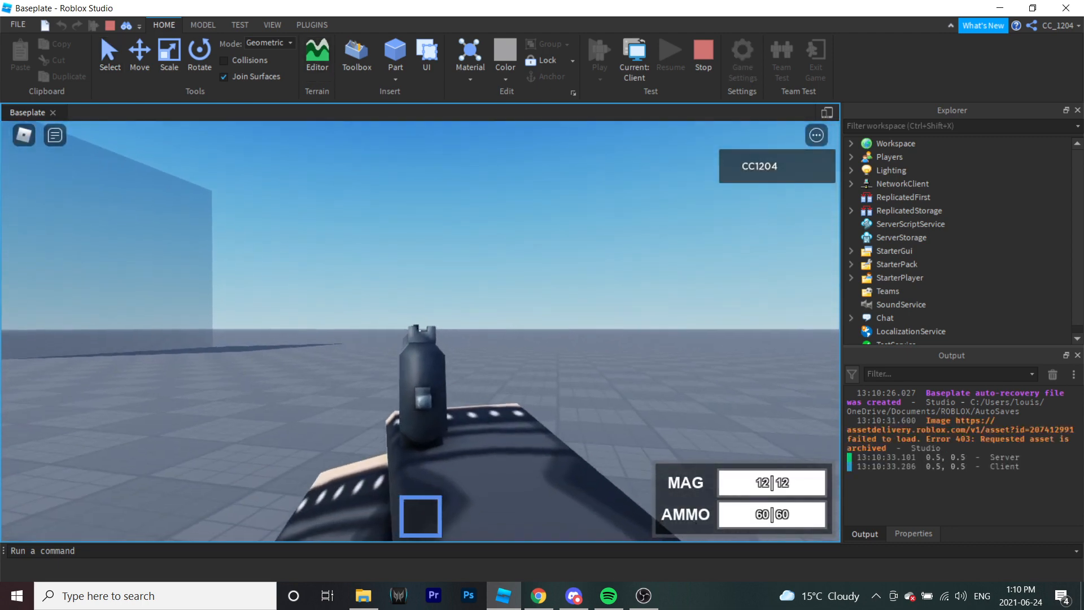
Step: Test the pistol by firing several shots and reloading it
left_click(420, 330)
left_click(420, 331)
left_click(420, 330)
right_click(420, 330)
left_click(420, 330)
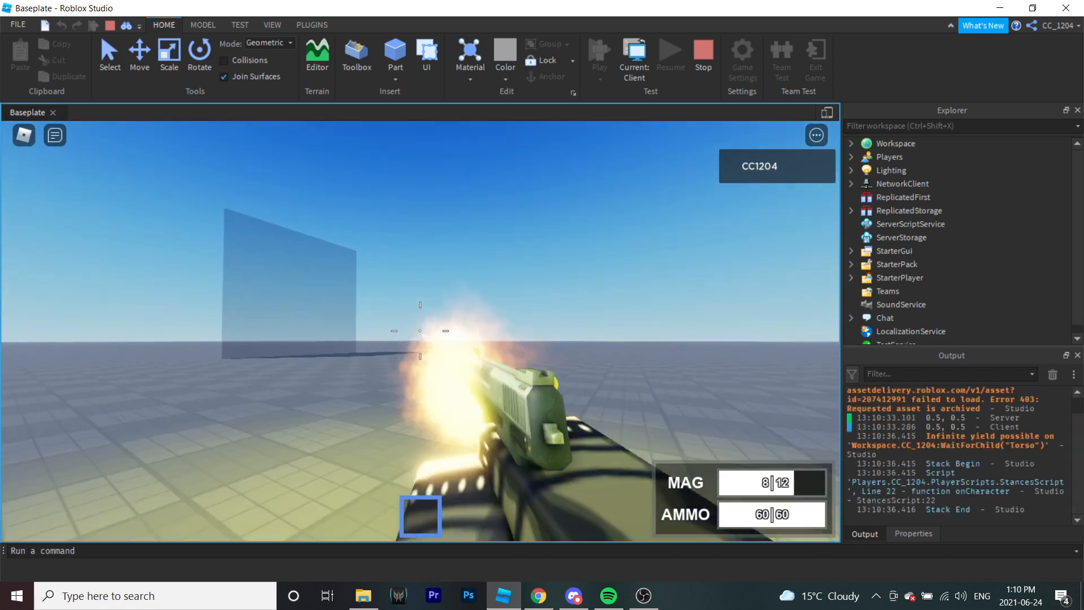
left_click(420, 330)
key("r")
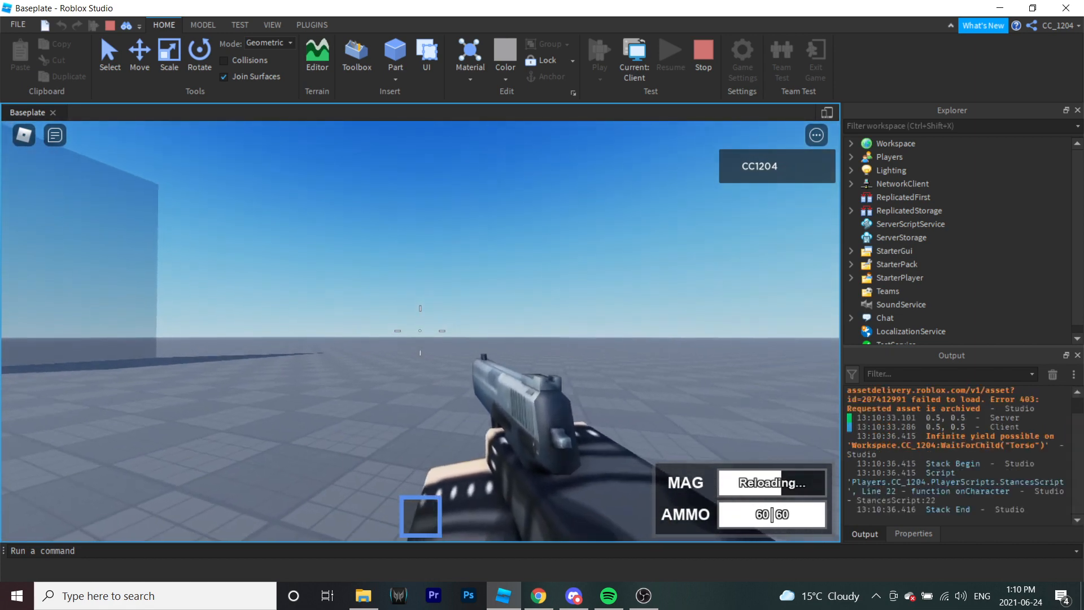
Step: Test aiming down the pistol's sights by switching the aim on and off
right_click(420, 331)
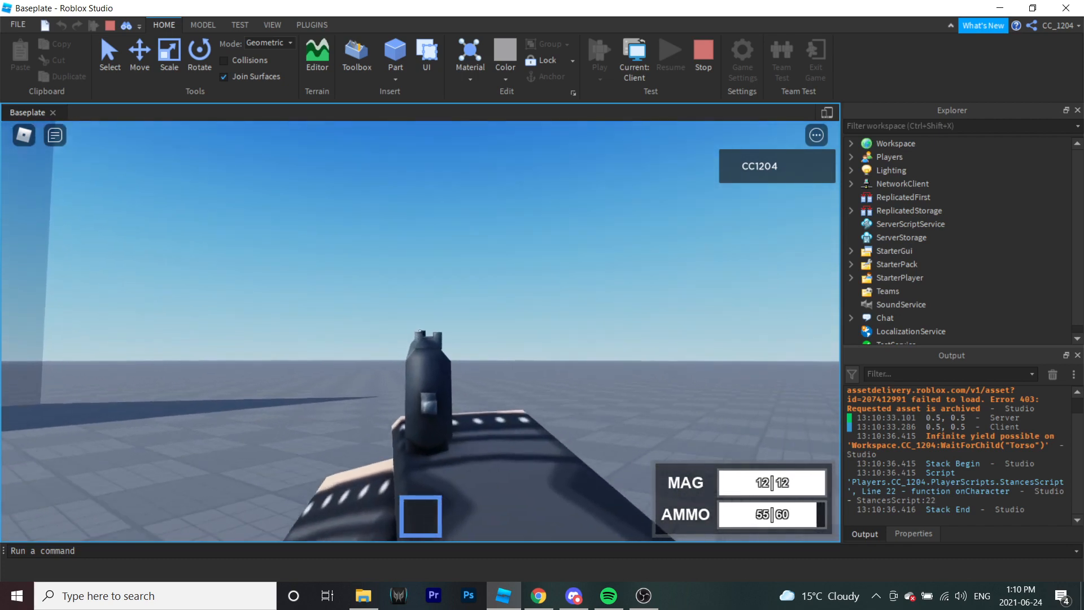
right_click(420, 331)
right_click(420, 331)
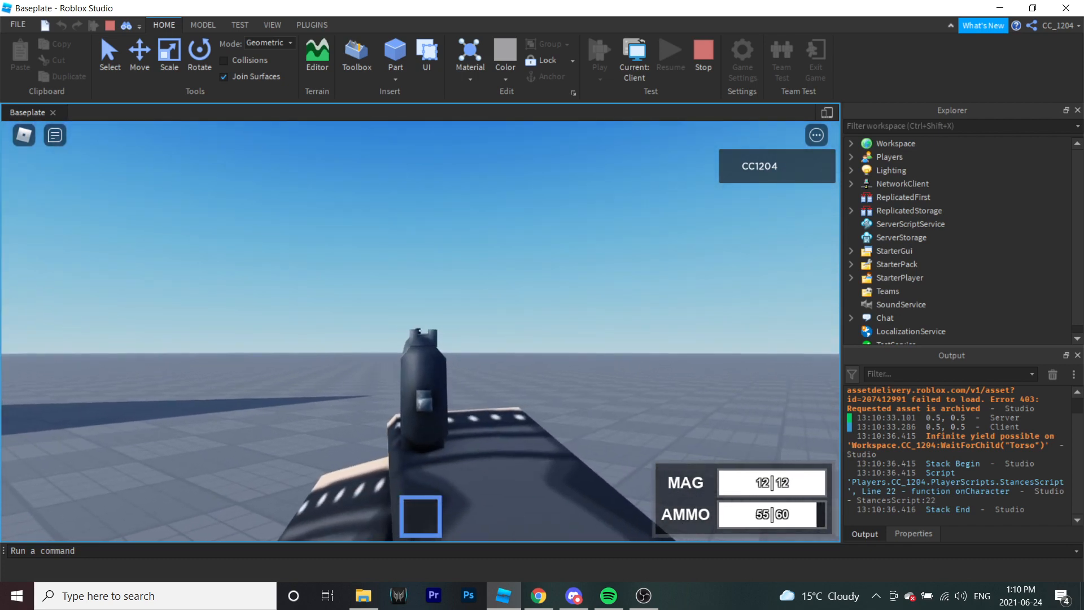
right_click(420, 330)
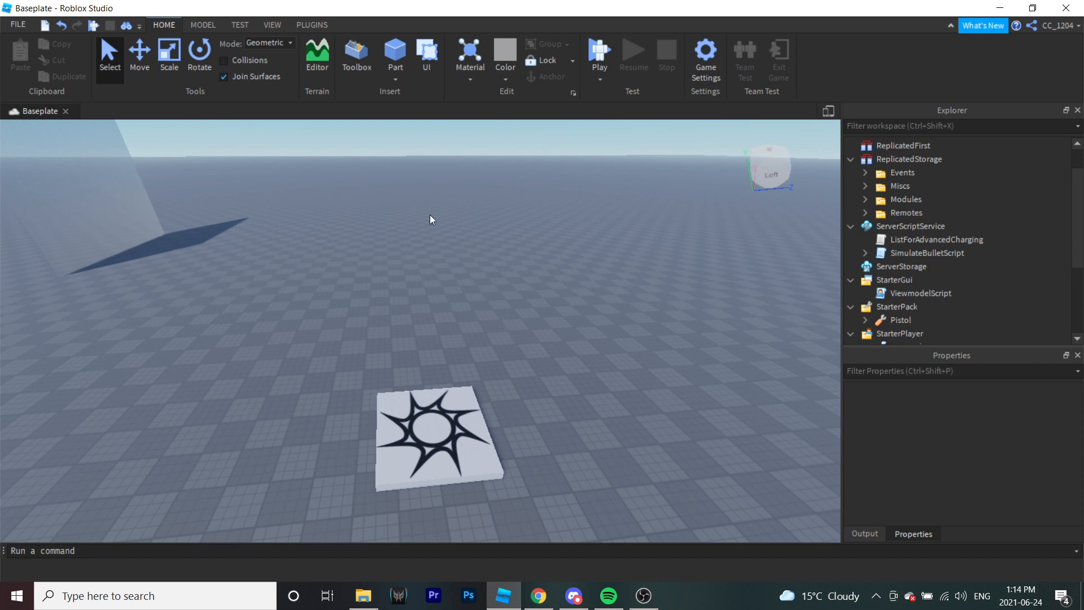
Step: Insert the comprehensive gunk kit model from My Models in the Toolbox
left_click(347, 60)
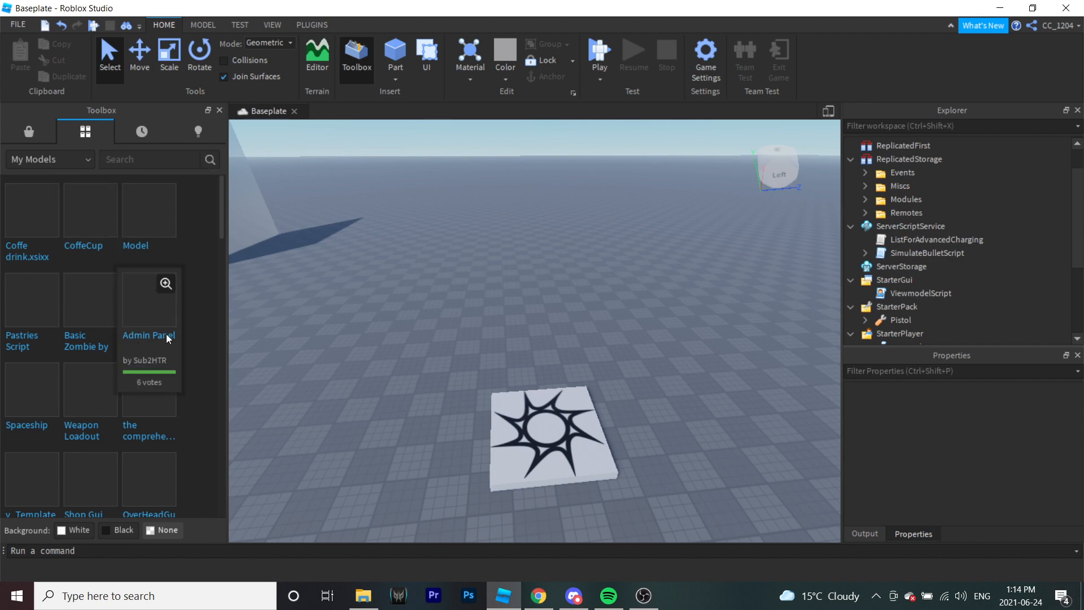
scroll(176, 370, "down", 3)
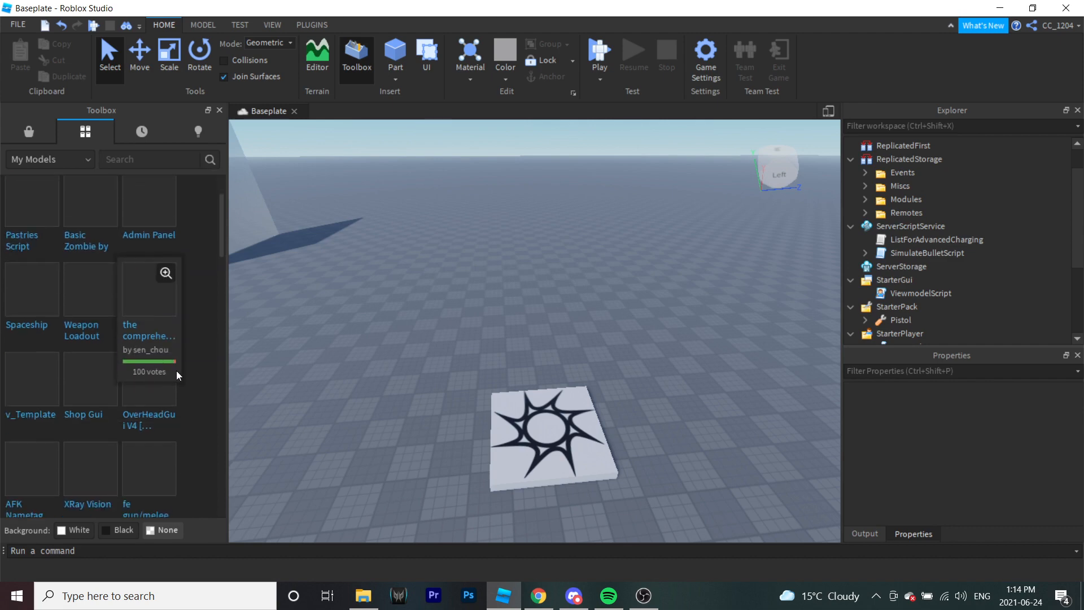
left_click(149, 321)
left_click(219, 110)
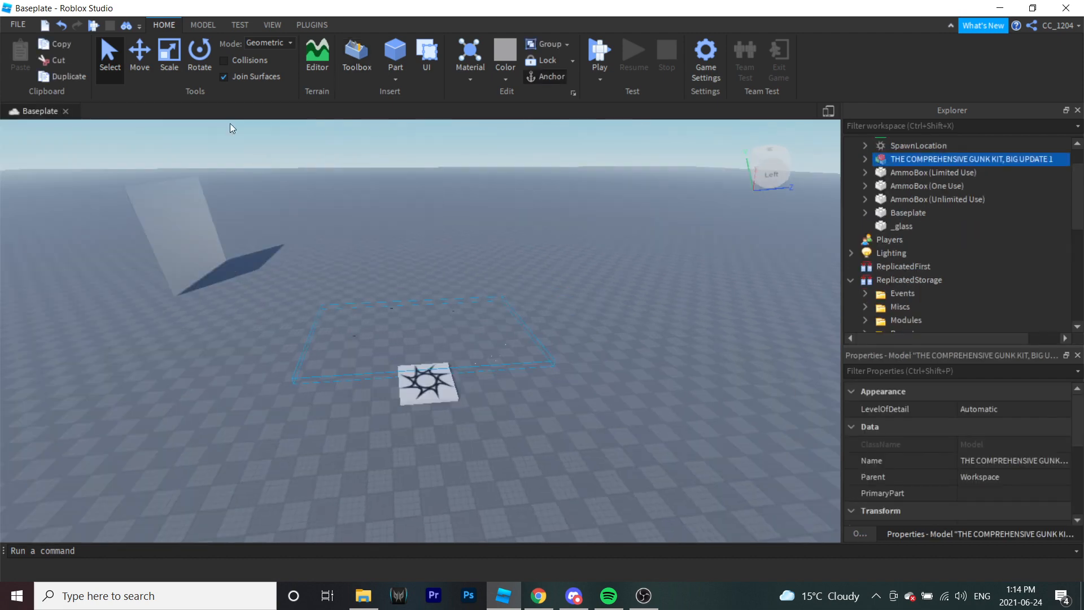
Step: Examine the inserted comprehensive gunk kit up close and expand its WEAPONS group to show the weapon categories
scroll(444, 346, "up", 2)
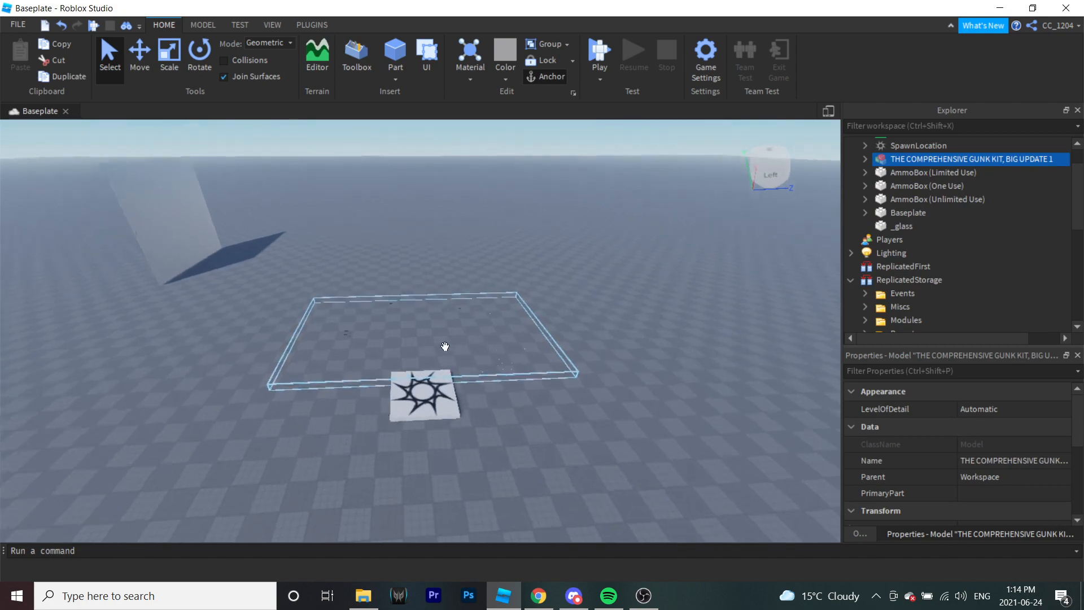
scroll(445, 346, "up", 4)
right_click_drag(445, 345, 446, 331)
scroll(446, 330, "down", 2)
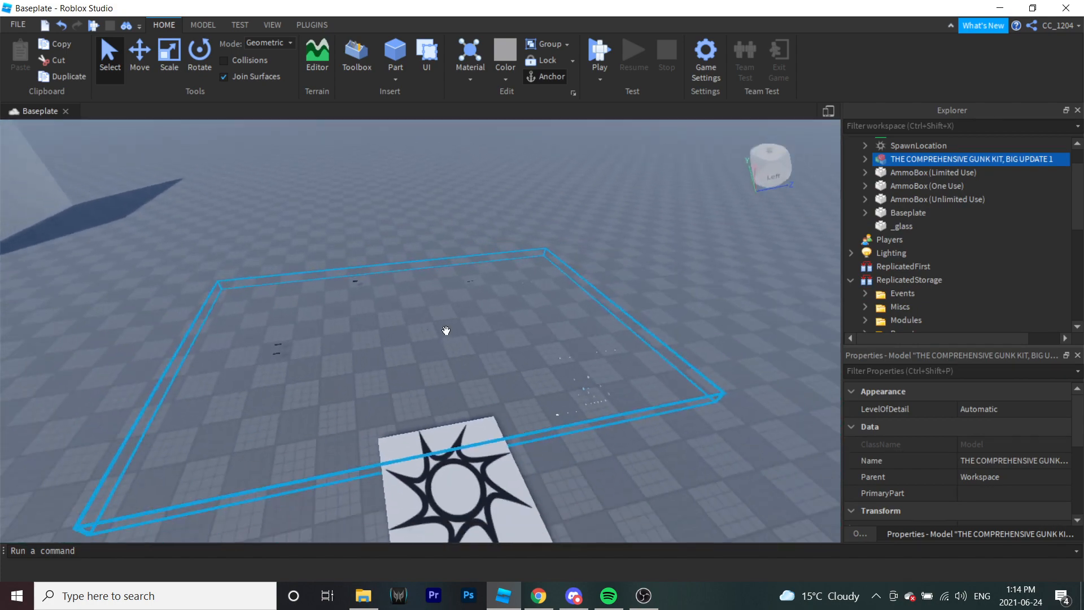
scroll(446, 330, "up", 2)
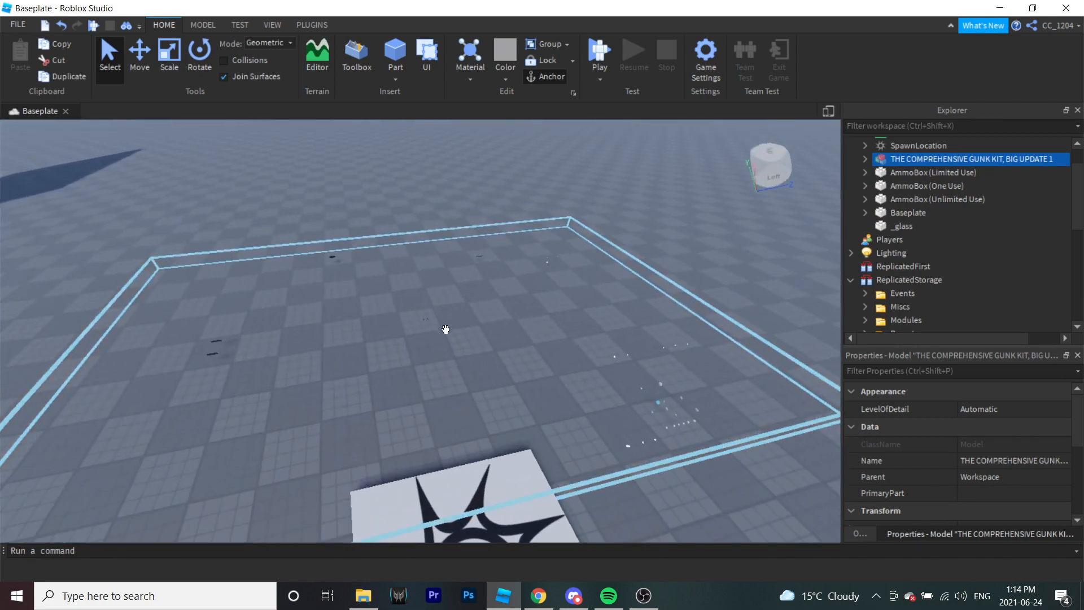
left_click(864, 160)
left_click(911, 176)
left_click(903, 187)
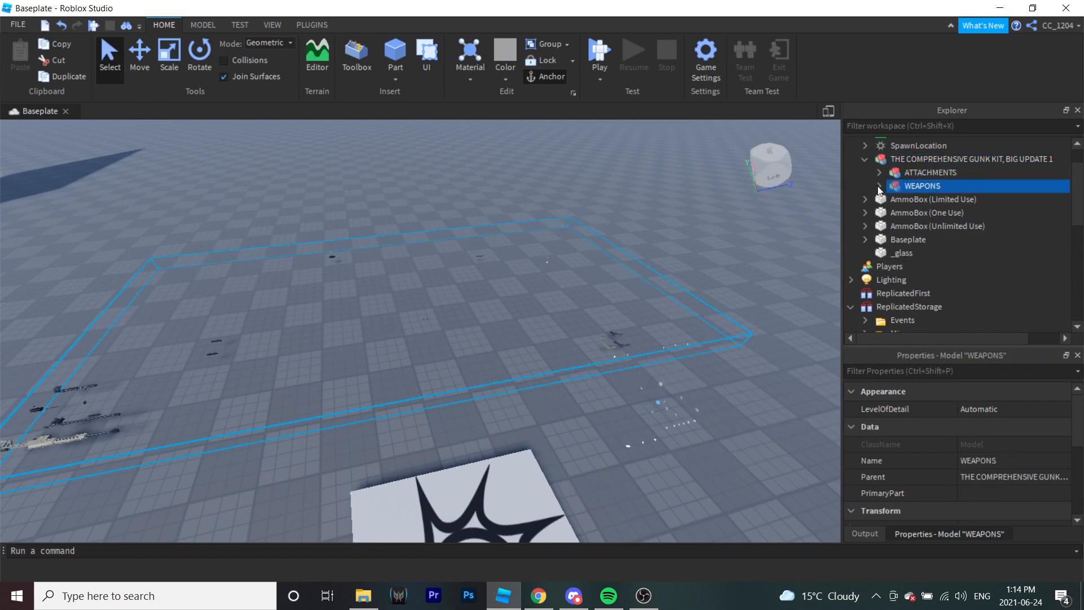
left_click(879, 186)
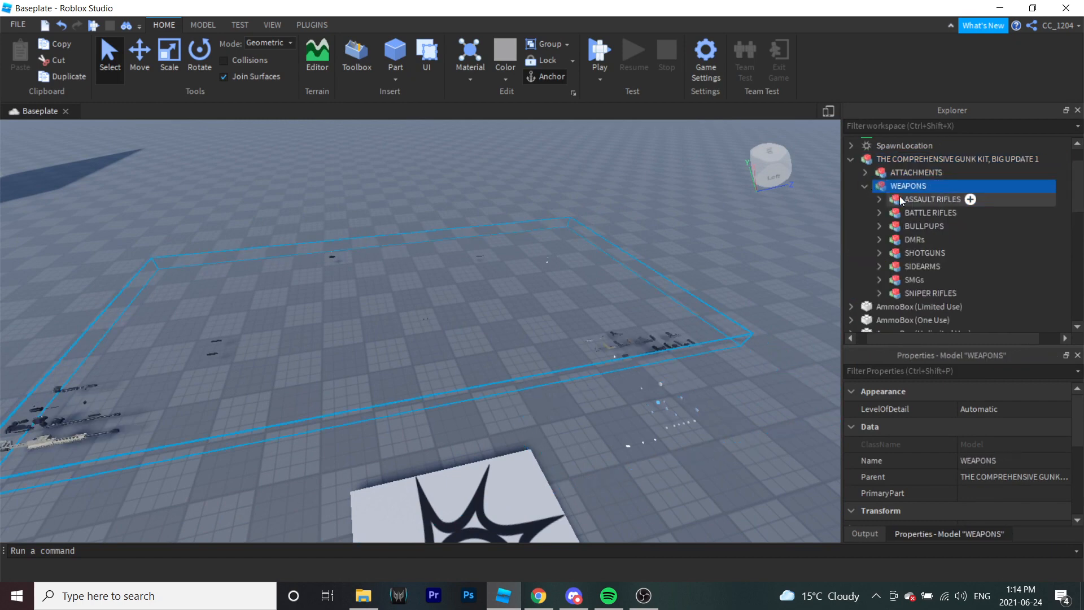
Step: Expand the SIDEARMS group under WEAPONS and examine its pistols up close around the CZ-75 B
scroll(909, 253, "down", 1)
left_click(915, 228)
left_click(879, 228)
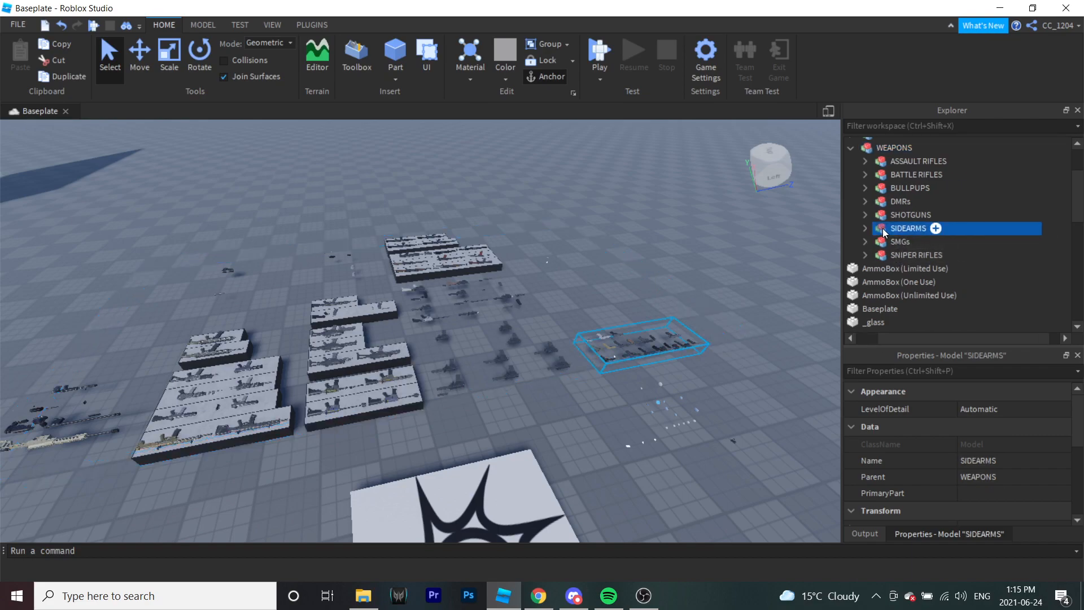
left_click(904, 268)
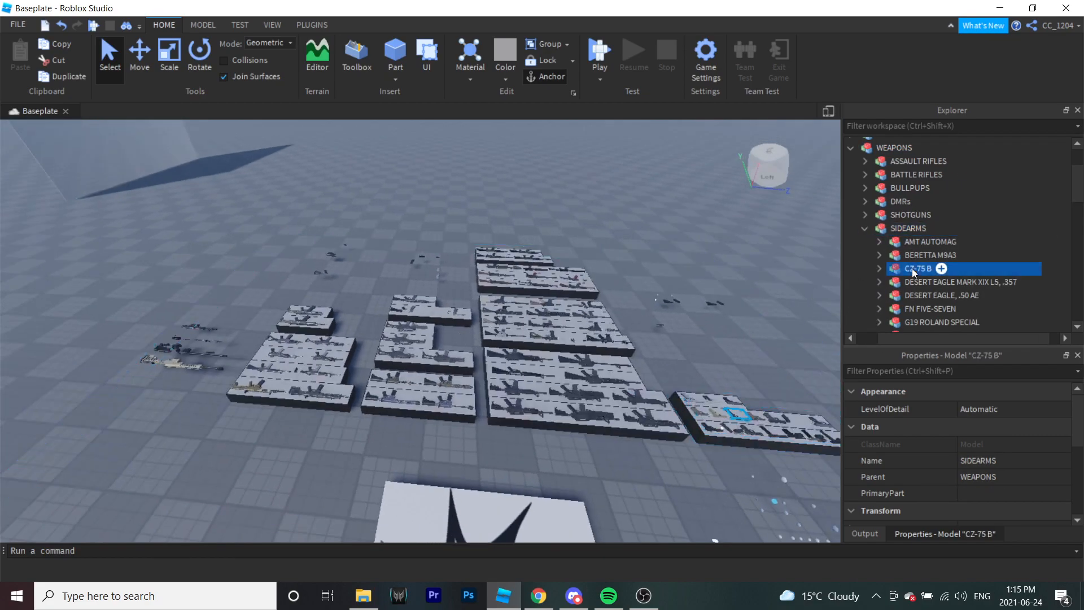
key("f")
scroll(513, 366, "up", 5)
mouse_move(513, 367)
right_mouse_down()
mouse_move(525, 377)
mouse_move(495, 368)
mouse_move(564, 239)
mouse_move(496, 373)
right_mouse_up()
scroll(496, 368, "down", 5)
scroll(496, 373, "up", 5)
scroll(497, 373, "down", 5)
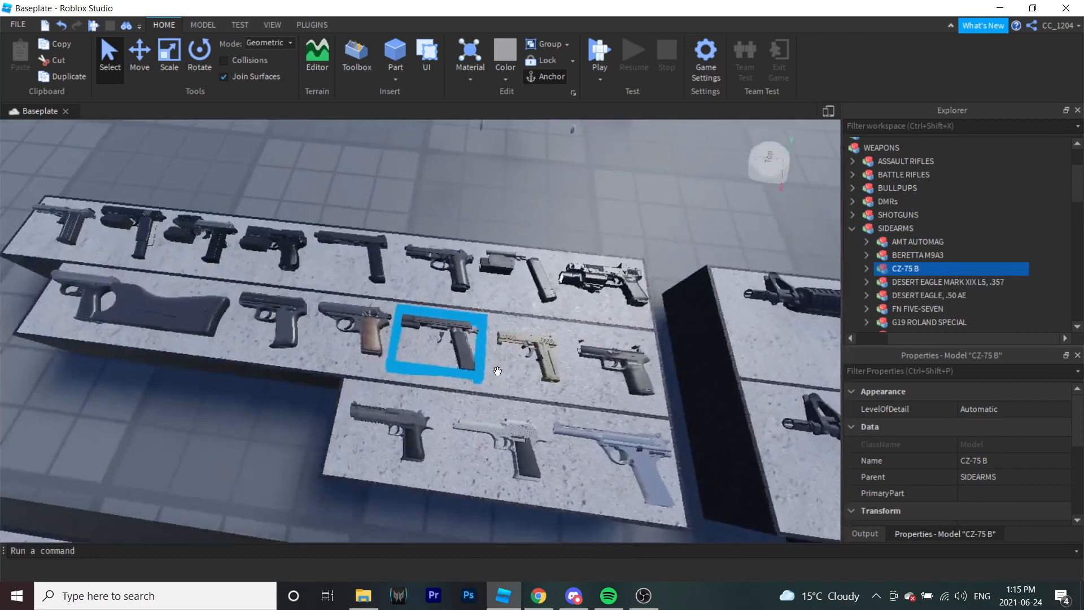
Step: Duplicate the DESERT EAGLE, .50 AE sidearm and move the copy out of the kit directly into Workspace
left_click(909, 284)
scroll(909, 287, "down", 1)
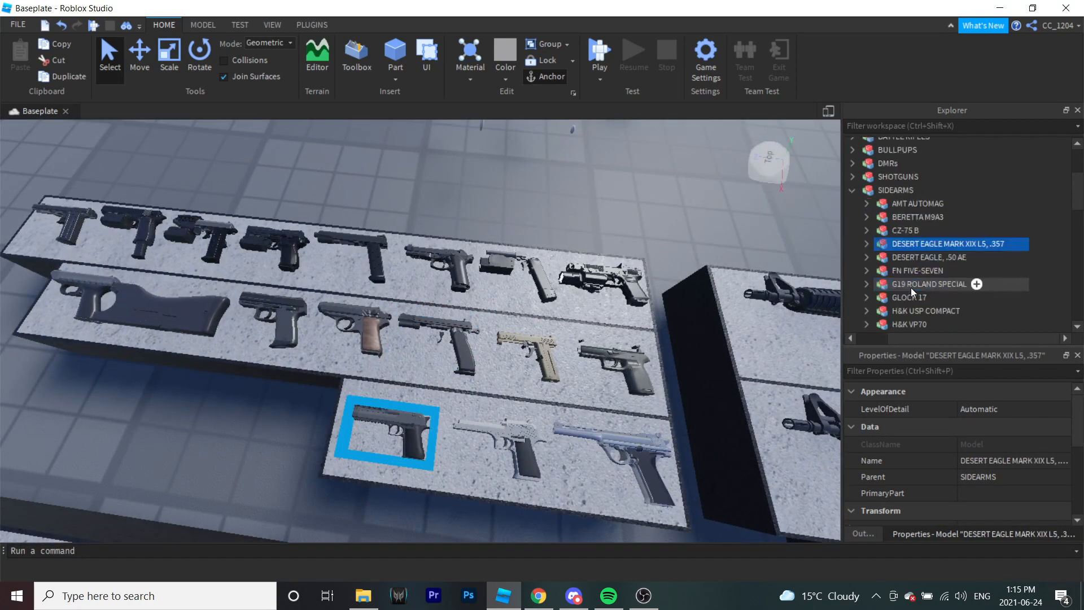
left_click(917, 258)
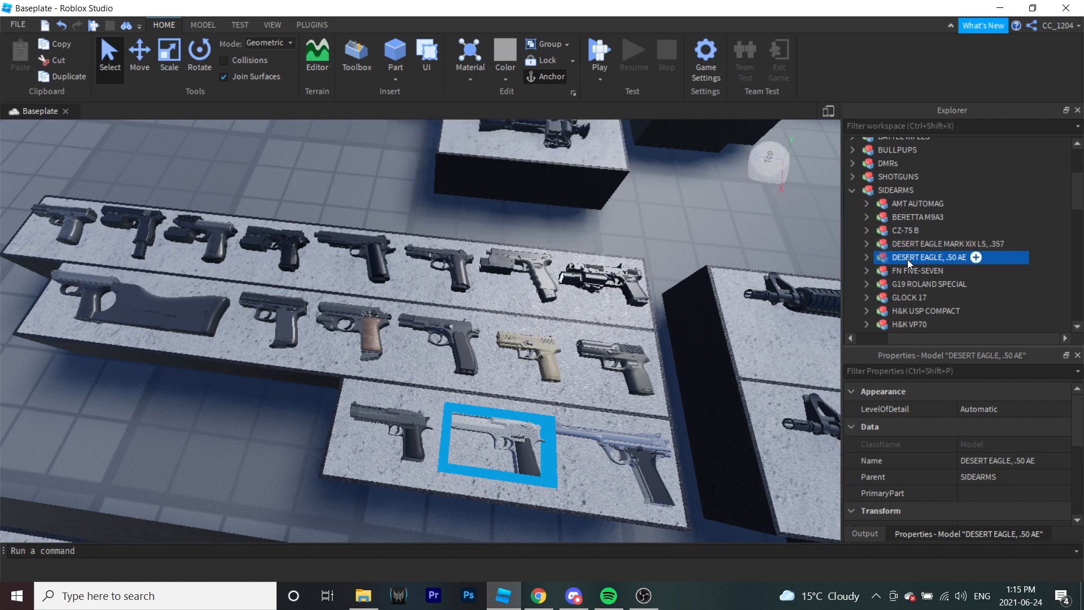
key("ctrl+d")
left_click_drag(907, 260, 929, 148)
right_click_drag(580, 364, 433, 389)
Step: Delete the comprehensive gunk kit from Workspace, keeping only the separated Desert Eagle model
left_click(862, 210)
left_click(897, 215)
key("Delete")
left_click(506, 382)
scroll(265, 415, "down", 3)
right_click_drag(265, 416, 260, 416)
scroll(265, 415, "up", 3)
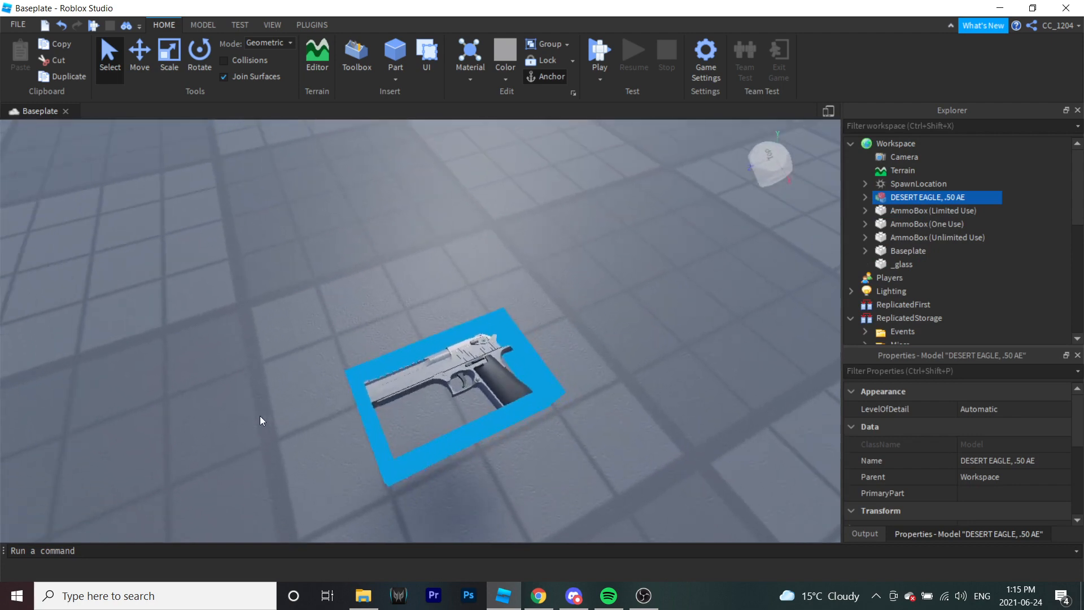
Step: Move the v_Pistol viewmodel from the Viewmodels folder under ReplicatedStorage's Miscs into Workspace
scroll(899, 216, "down", 3)
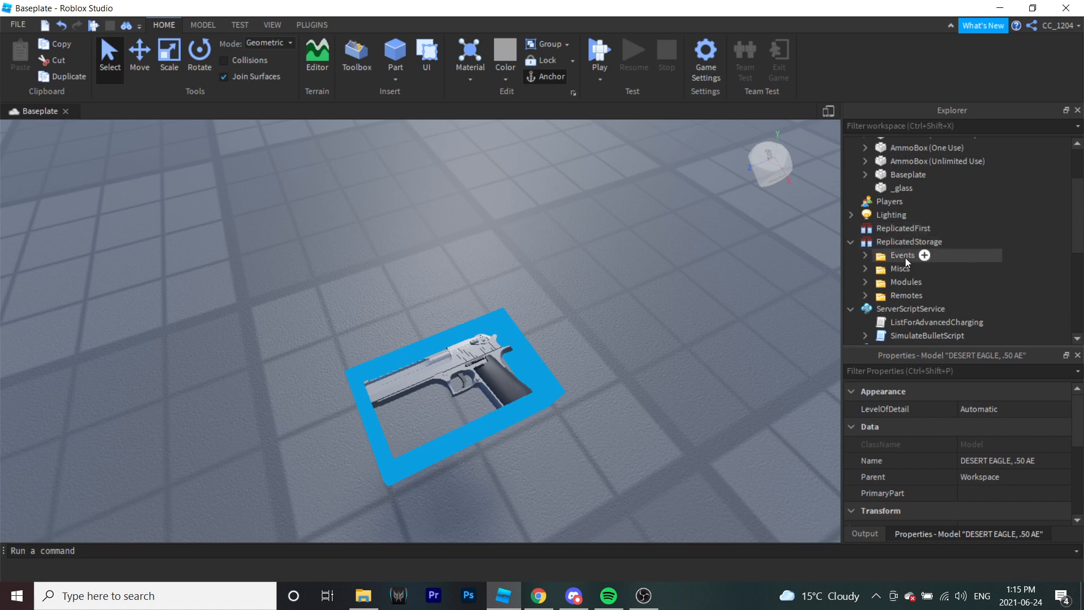
left_click(886, 270)
left_click(864, 270)
scroll(886, 278, "down", 2)
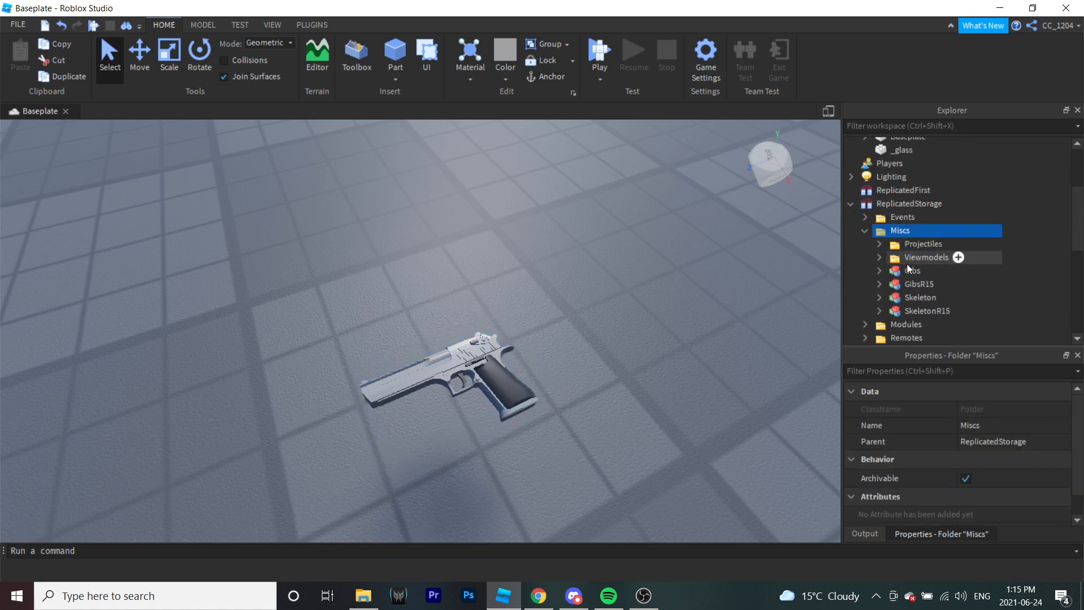
left_click(906, 258)
left_click(879, 257)
scroll(917, 283, "down", 1)
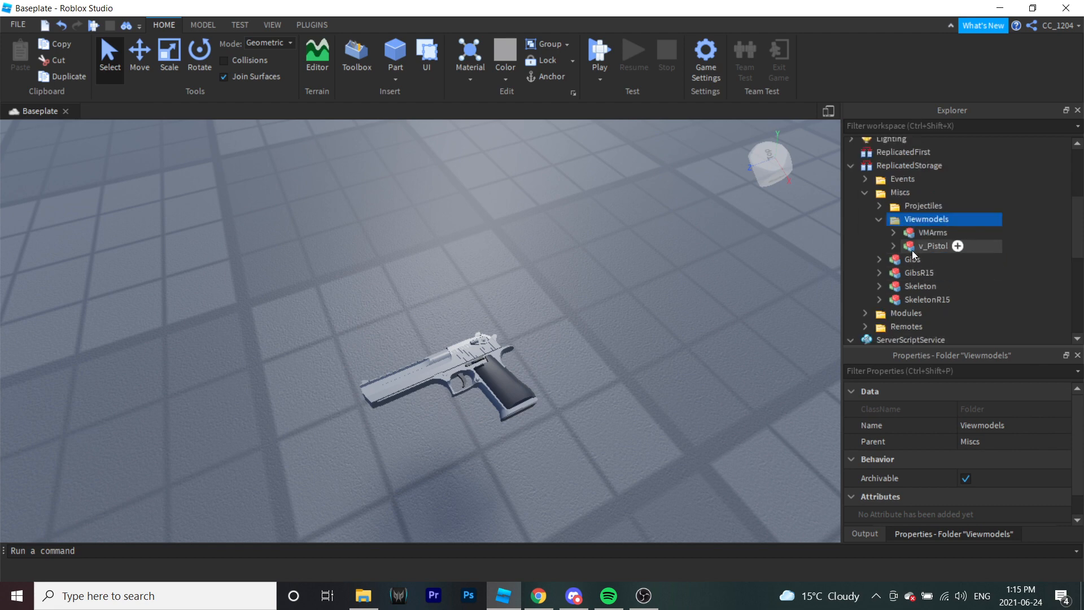
left_click(920, 247)
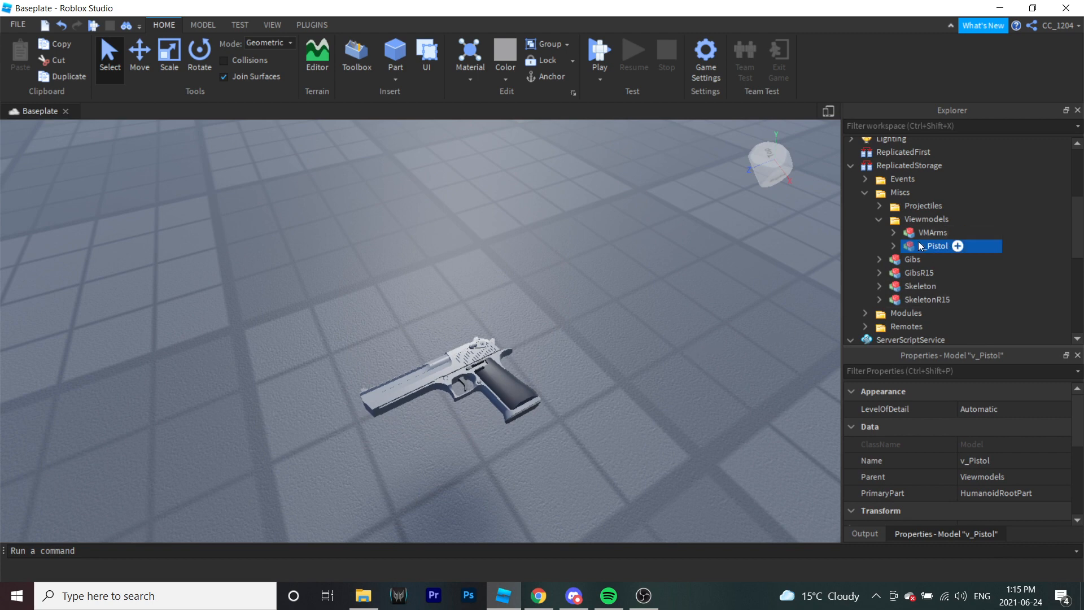
left_click_drag(920, 247, 913, 147)
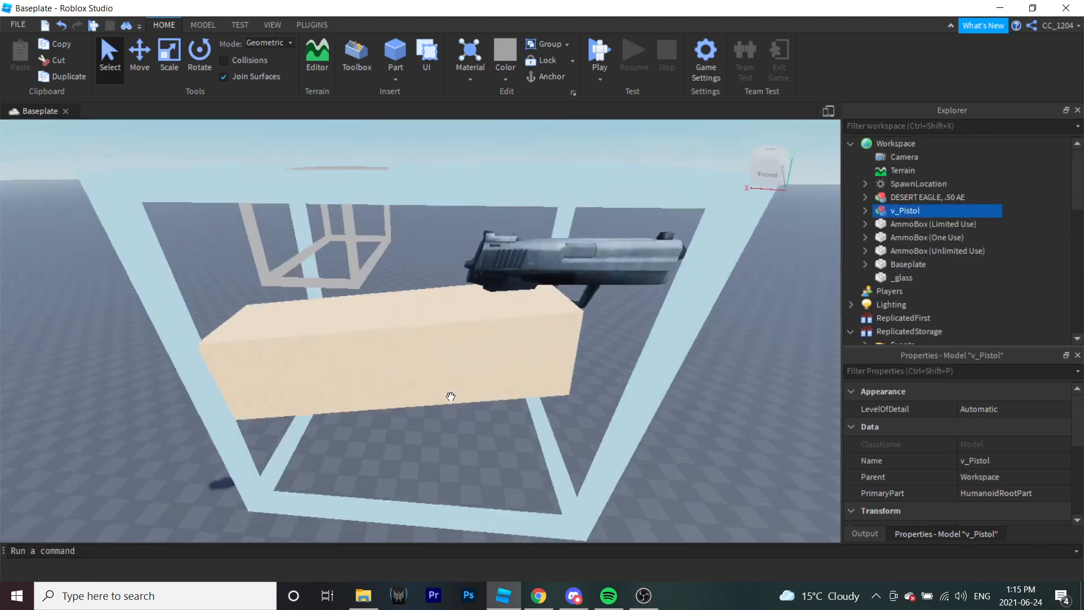
Step: Examine the v_Pistol viewmodel's arms and gun from several angles
right_click_drag(450, 396, 450, 402)
scroll(450, 397, "down", 4)
scroll(451, 398, "up", 4)
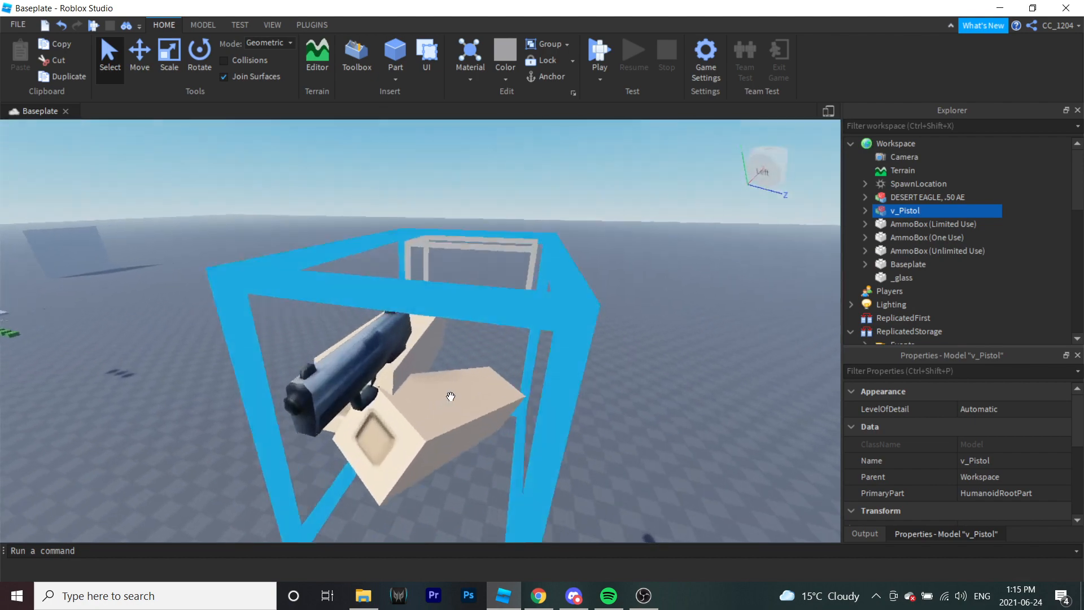
scroll(450, 397, "down", 4)
scroll(450, 397, "up", 5)
scroll(452, 394, "down", 5)
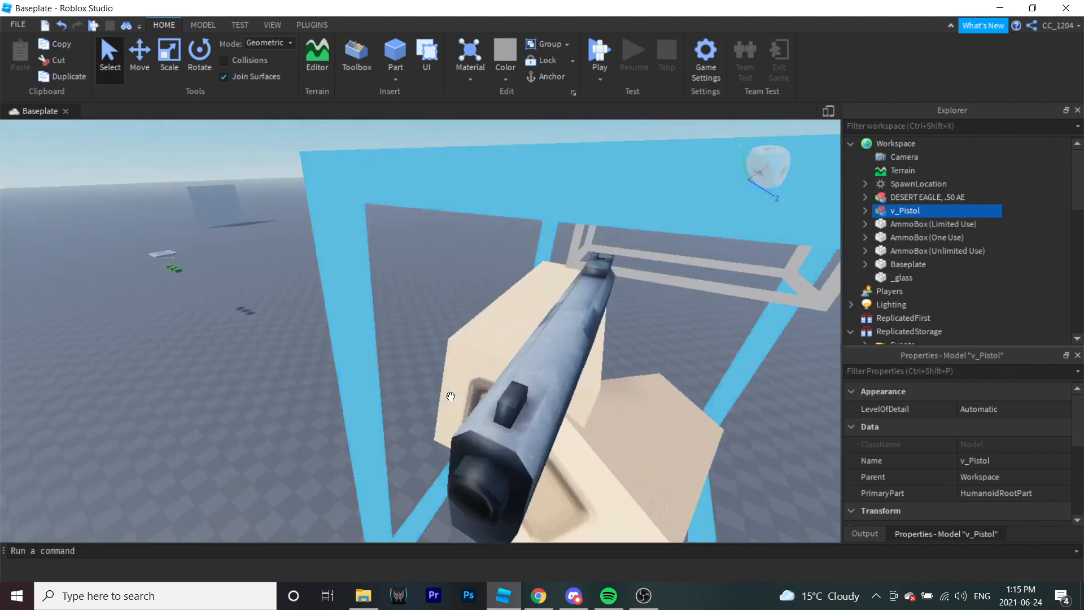
scroll(468, 337, "up", 5)
scroll(429, 337, "up", 4)
scroll(339, 331, "down", 4)
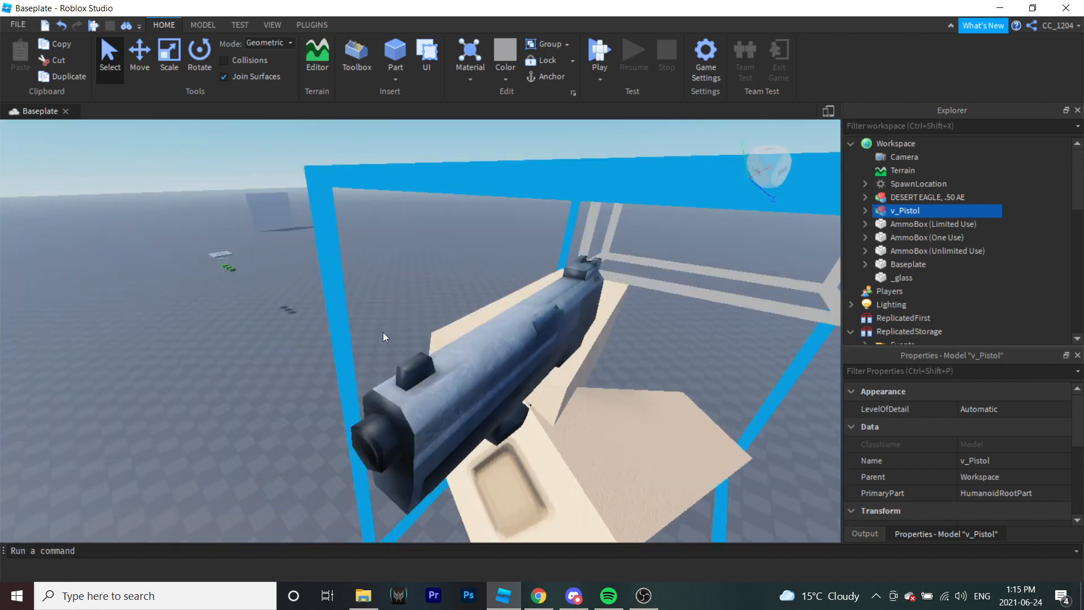
scroll(541, 339, "down", 6)
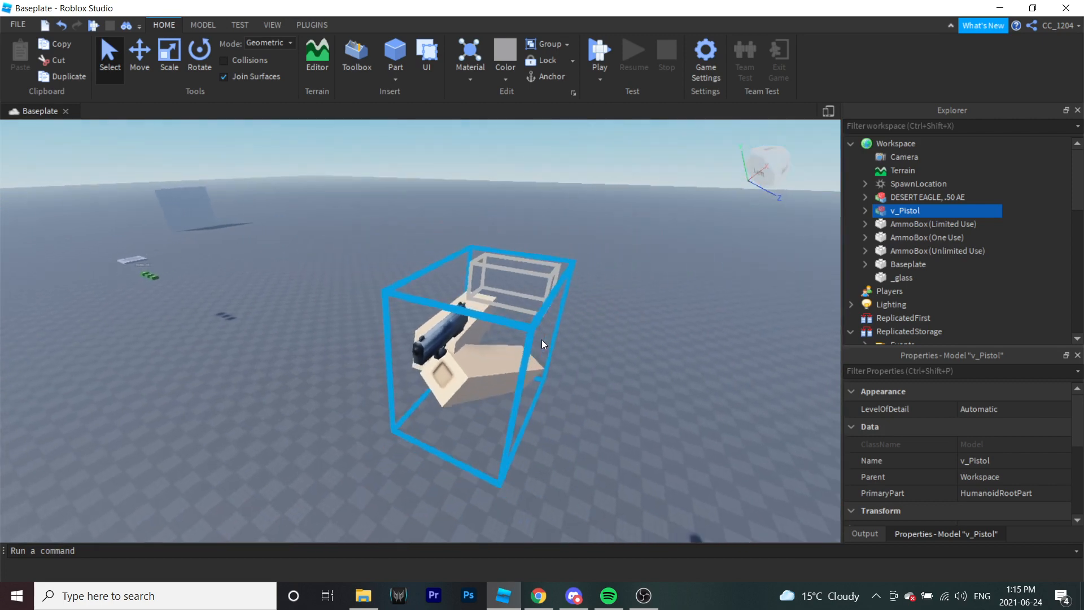
scroll(541, 340, "up", 3)
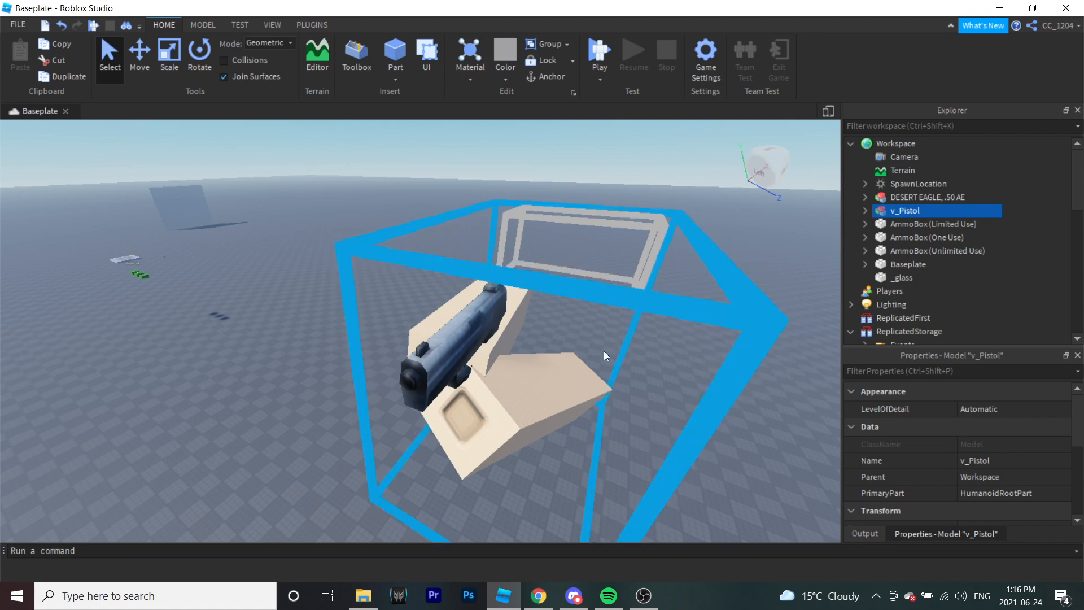
Step: Move the DESERT EAGLE, .50 AE model close beside the v_Pistol viewmodel's gun
key("Up")
key("ctrl+2")
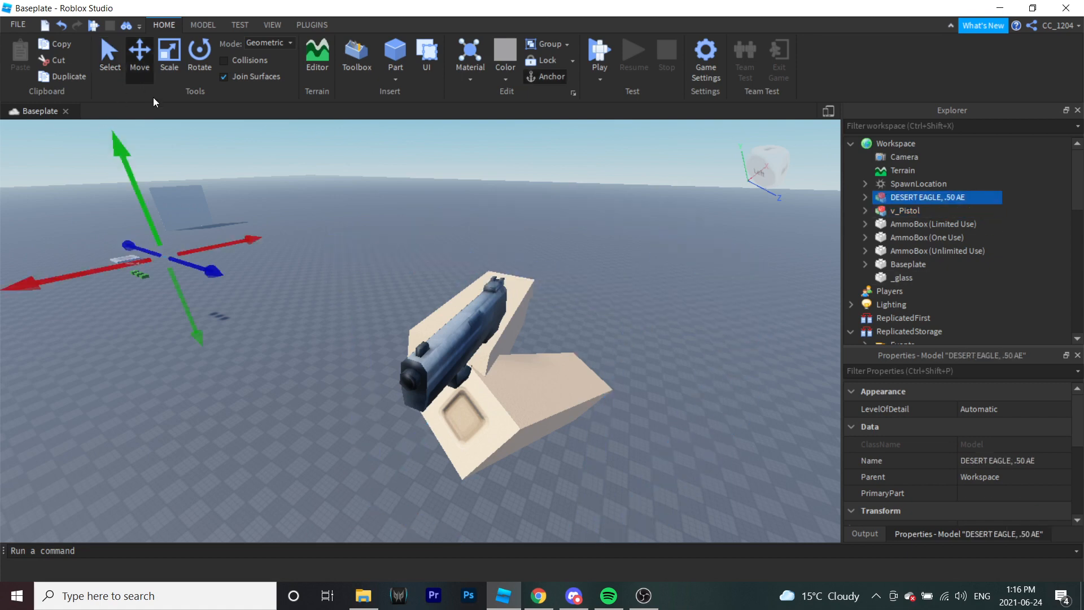
left_click_drag(199, 264, 608, 329)
right_click_drag(609, 325, 641, 307)
key("s")
left_click_drag(702, 283, 386, 380)
scroll(423, 411, "up", 2)
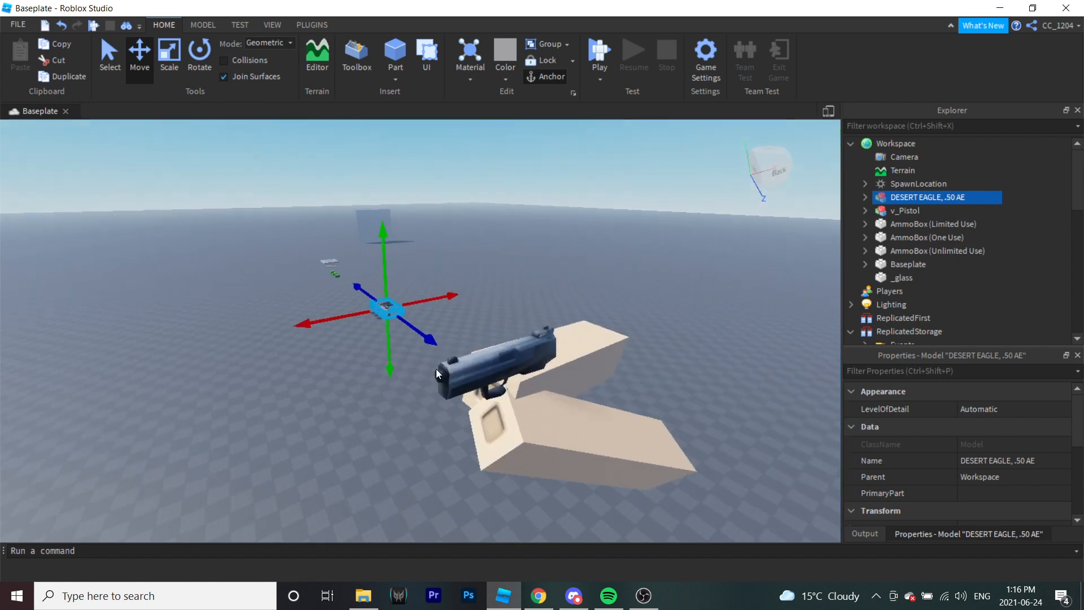
left_click_drag(430, 342, 564, 417)
left_click_drag(531, 369, 544, 248)
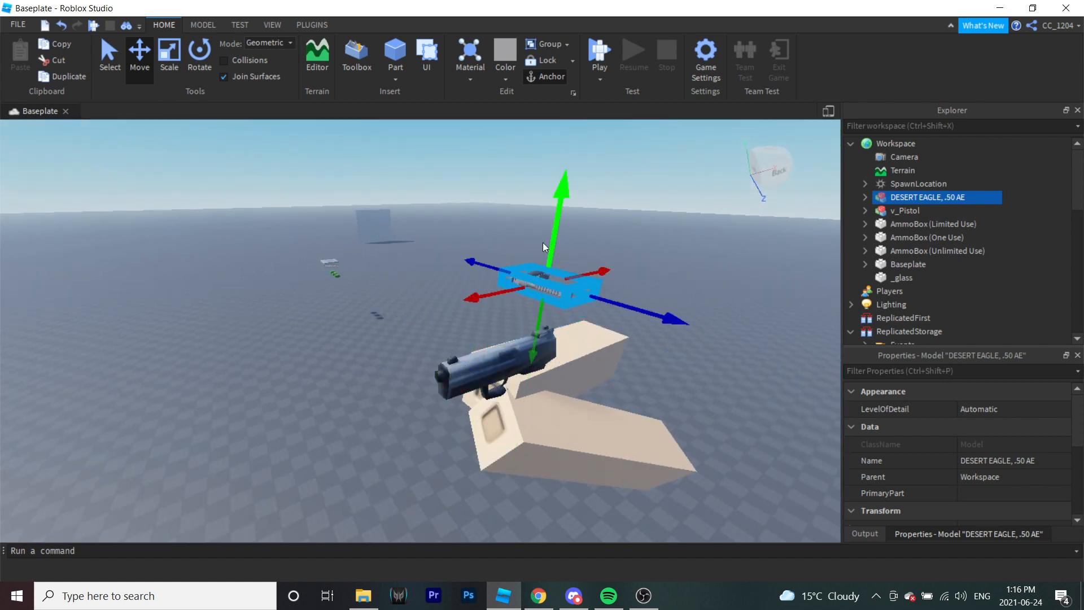
left_click_drag(470, 299, 324, 401)
Step: Expand v_Pistol and its Handle, and delete the mesh inside the Handle part
left_click(907, 211)
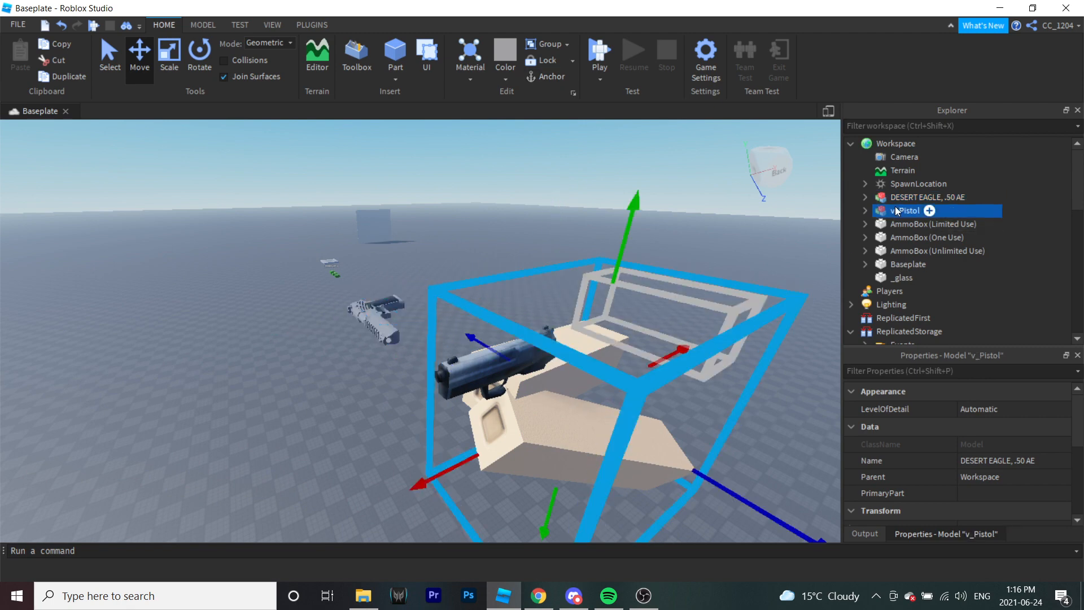
left_click(865, 210)
scroll(903, 231, "down", 3)
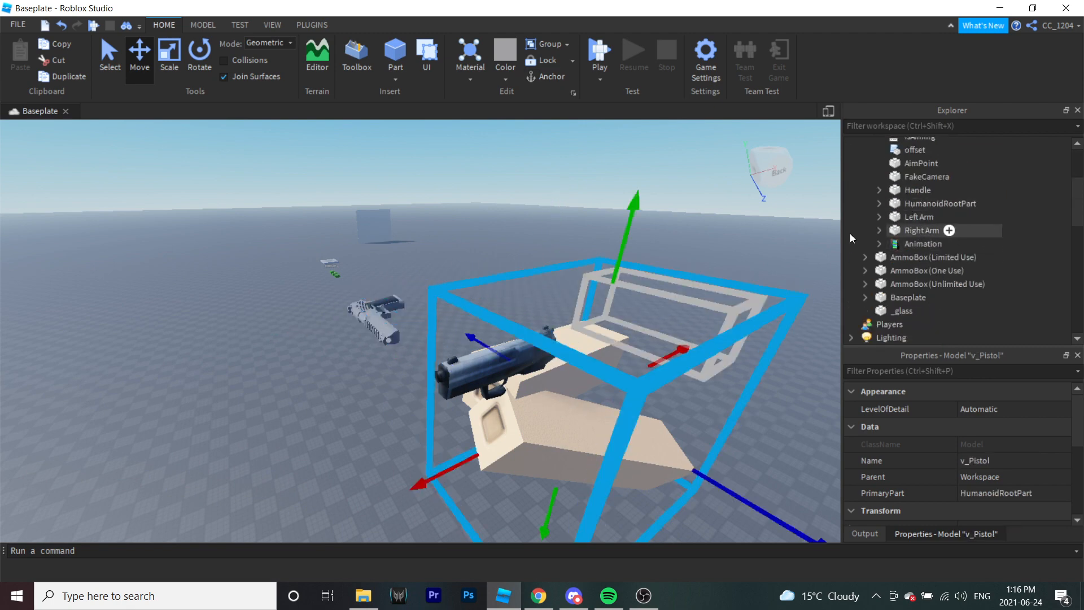
left_click(915, 190)
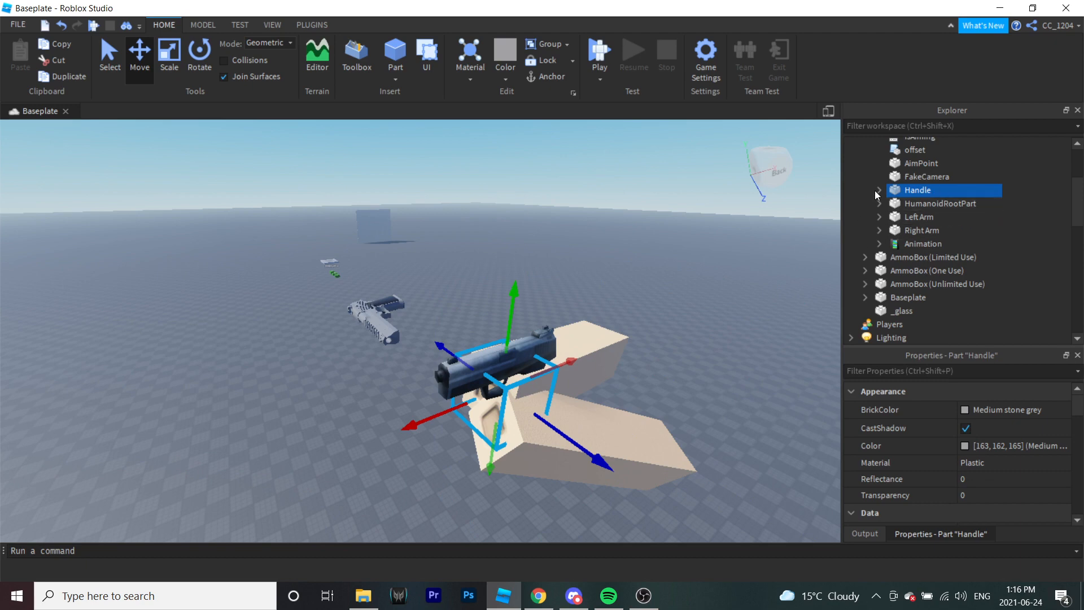
left_click(878, 190)
scroll(905, 216, "down", 1)
left_click(912, 192)
key("Delete")
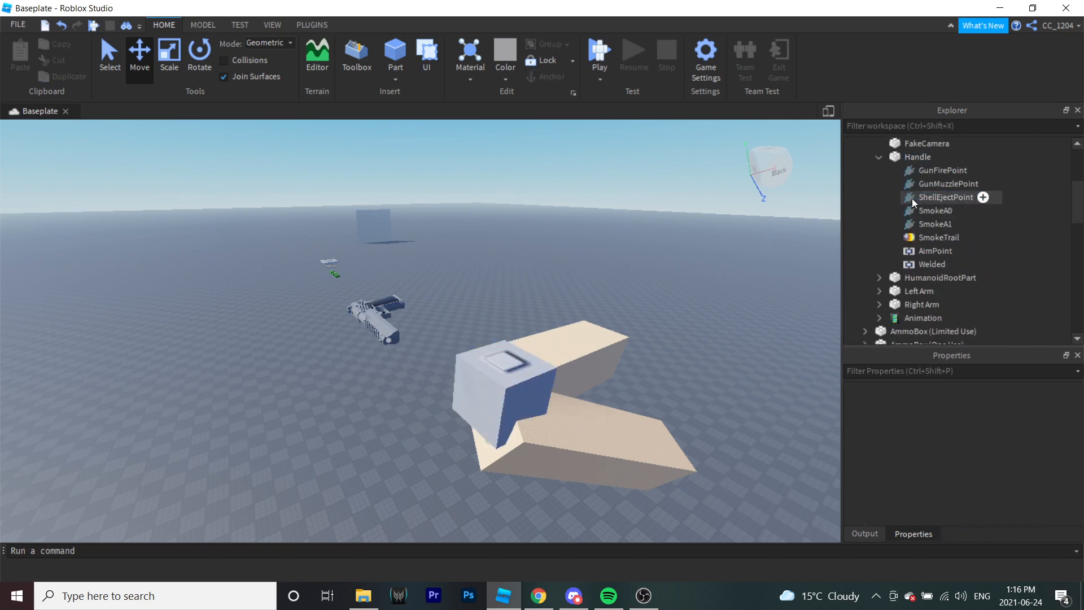
Step: Set the v_Pistol Handle part's Transparency to 1
scroll(916, 216, "up", 1)
left_click(885, 195)
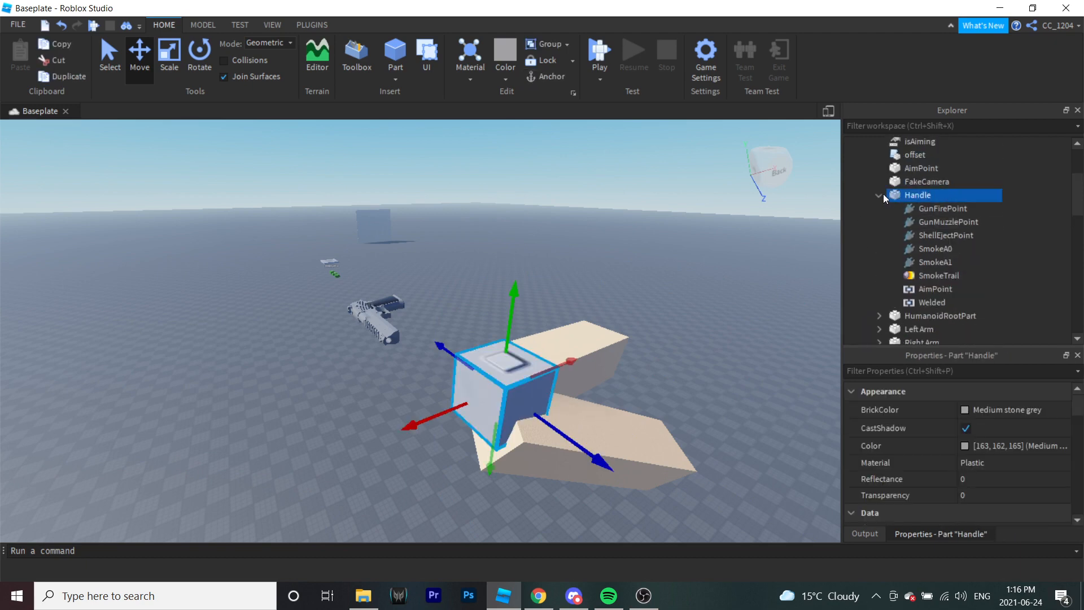
left_click(878, 194)
left_click(982, 494)
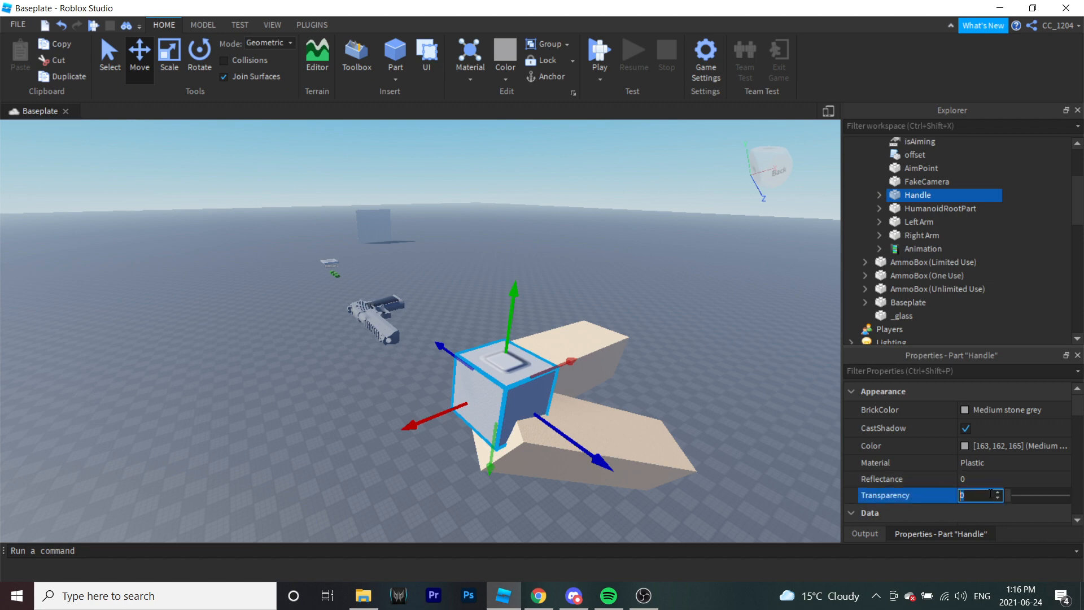
type("1")
key("Return")
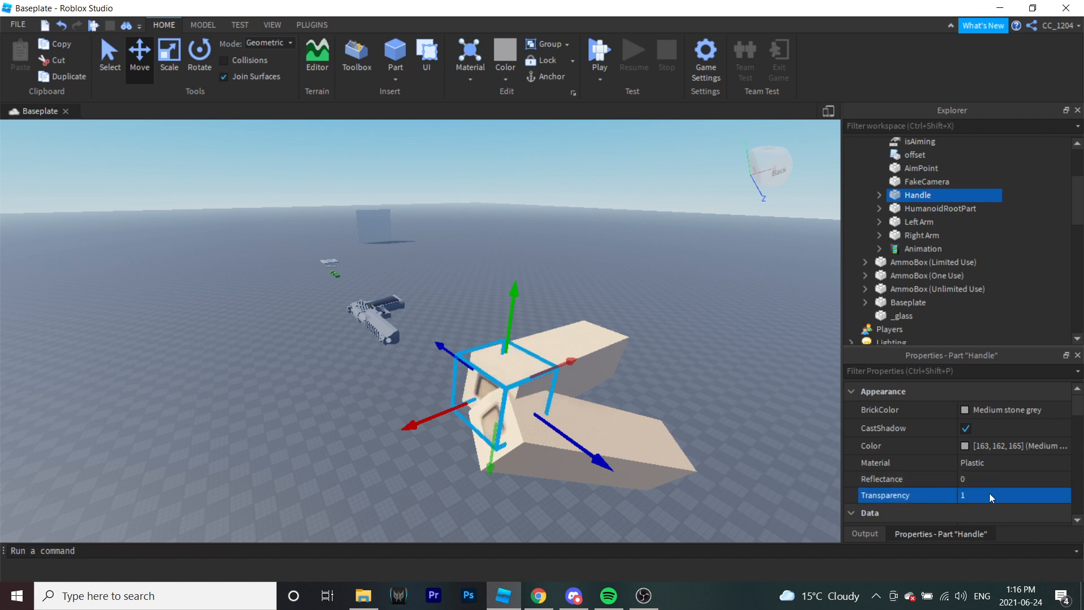
Step: Turn on 45° rotation snapping and rotate the Desert Eagle upright with its barrel pointing away from the arms
left_click(375, 318)
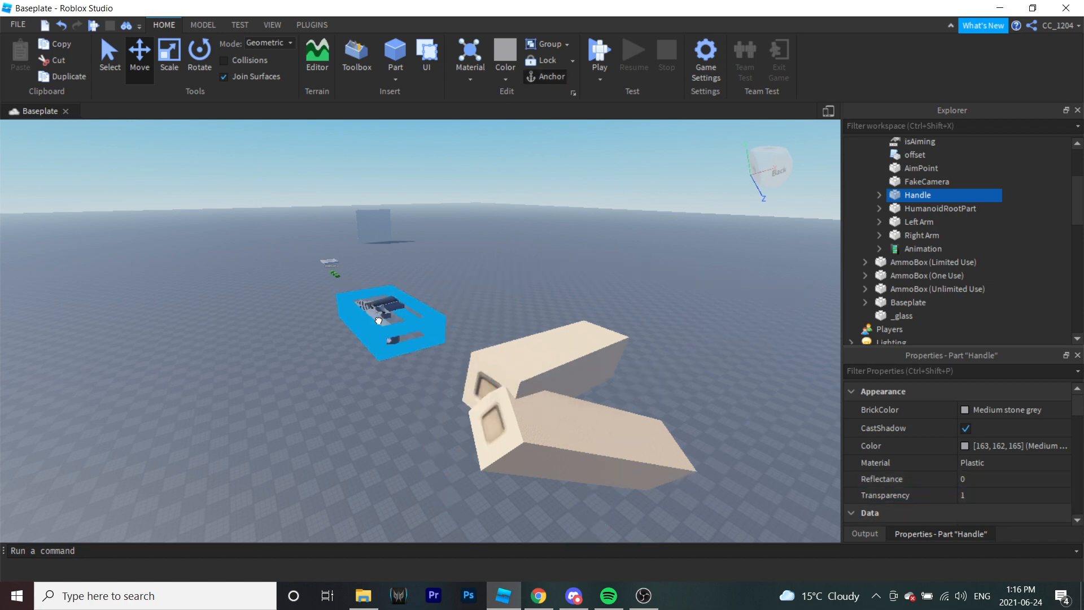
left_click(196, 67)
left_click(202, 25)
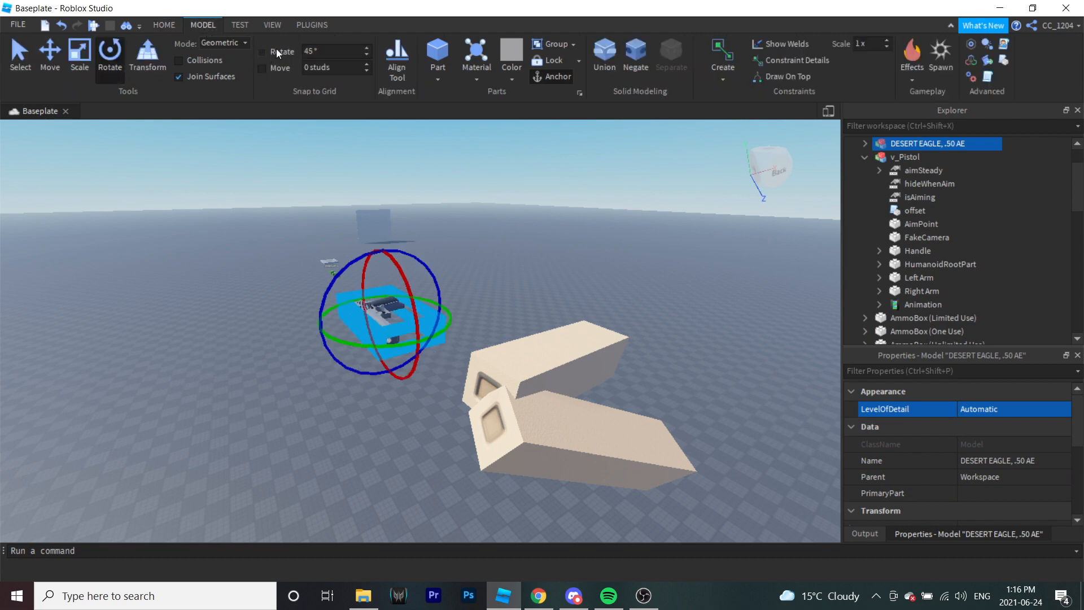
left_click_drag(335, 278, 420, 254)
left_click_drag(407, 271, 311, 334)
key("ctrl+z")
left_click_drag(416, 341, 300, 335)
key("ctrl+2")
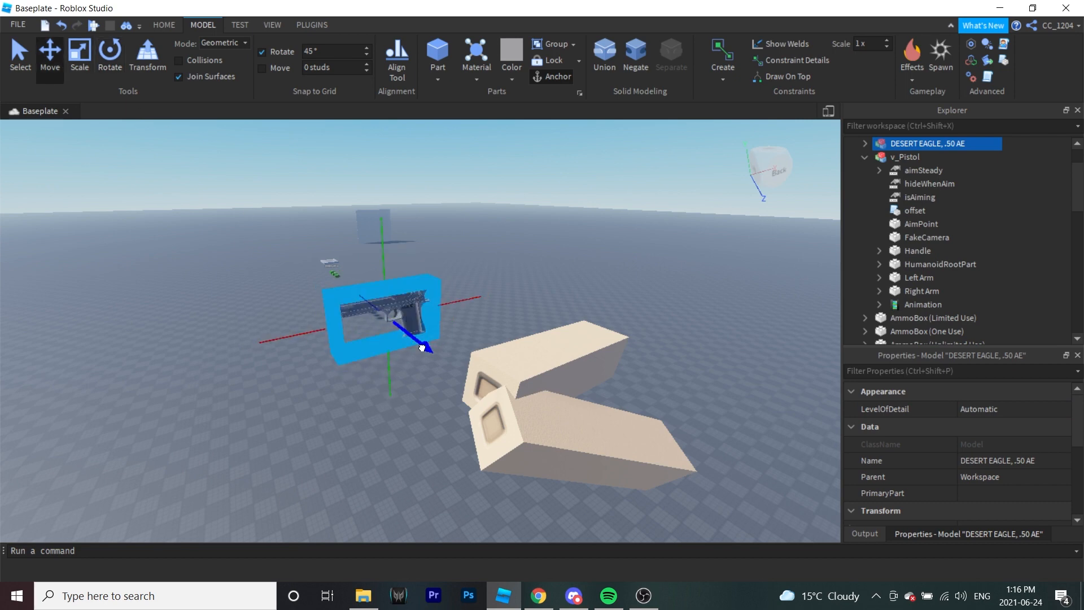
Step: Move the Desert Eagle over to the front of the viewmodel arms, in line with the hands
left_click_drag(425, 348, 494, 404)
right_click_drag(494, 404, 278, 274)
left_click_drag(249, 337, 282, 391)
right_click_drag(282, 384, 229, 356)
scroll(230, 356, "down", 1)
Step: Scale up the Desert Eagle to suit the viewmodel arms and shift it back along its barrel direction into the hands
left_click(80, 62)
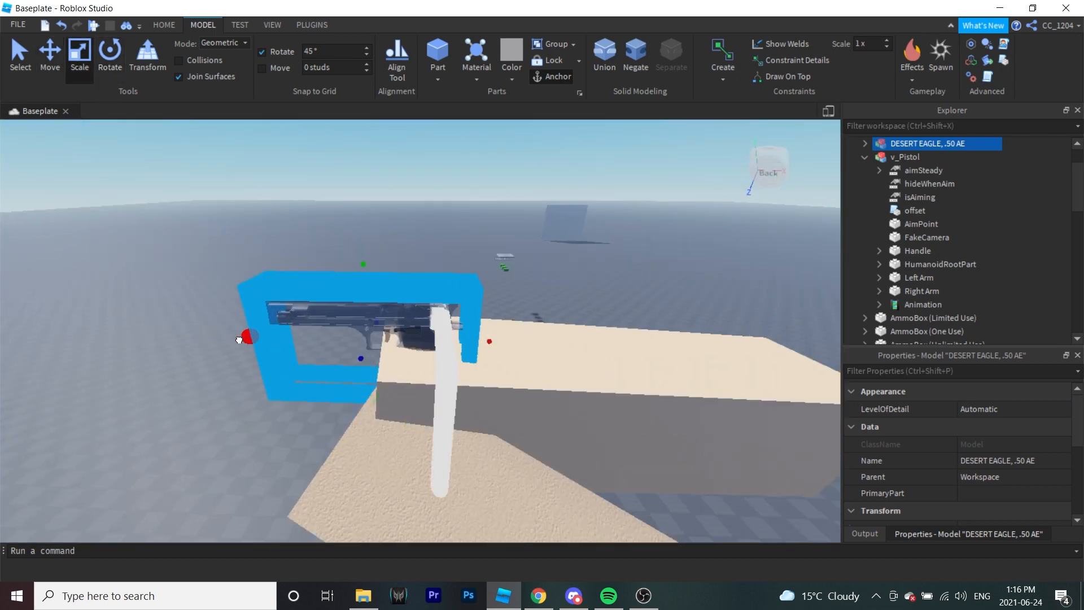
left_click_drag(246, 338, 188, 339)
right_click_drag(188, 339, 184, 310)
key("ctrl+2")
left_click_drag(127, 338, 199, 366)
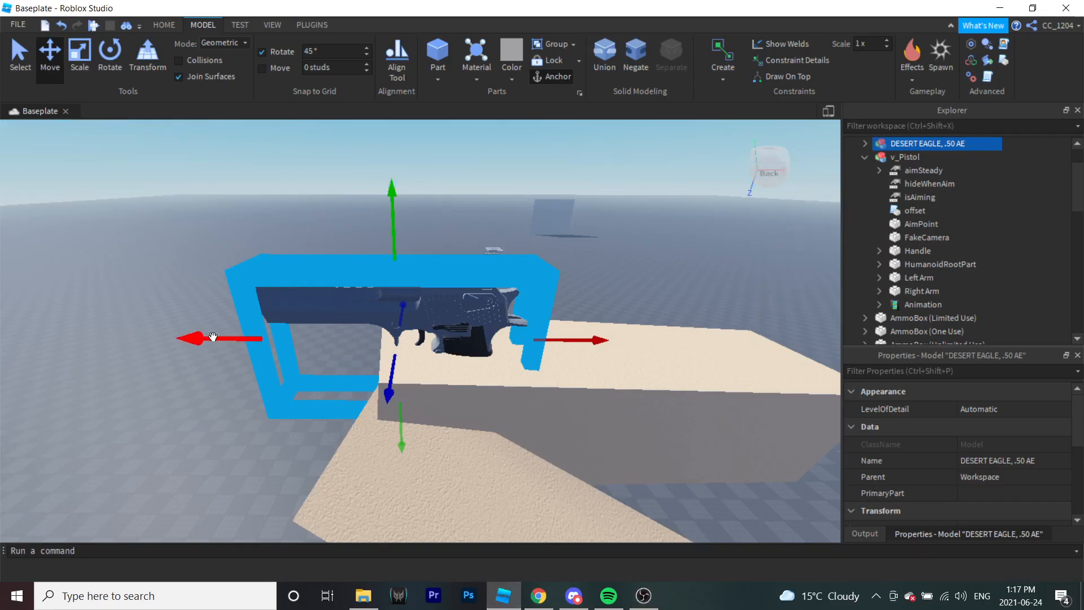
Step: Fine-tune the Desert Eagle's position by shifting it slightly forward and lower in the hands
left_click(207, 344)
left_click(909, 156)
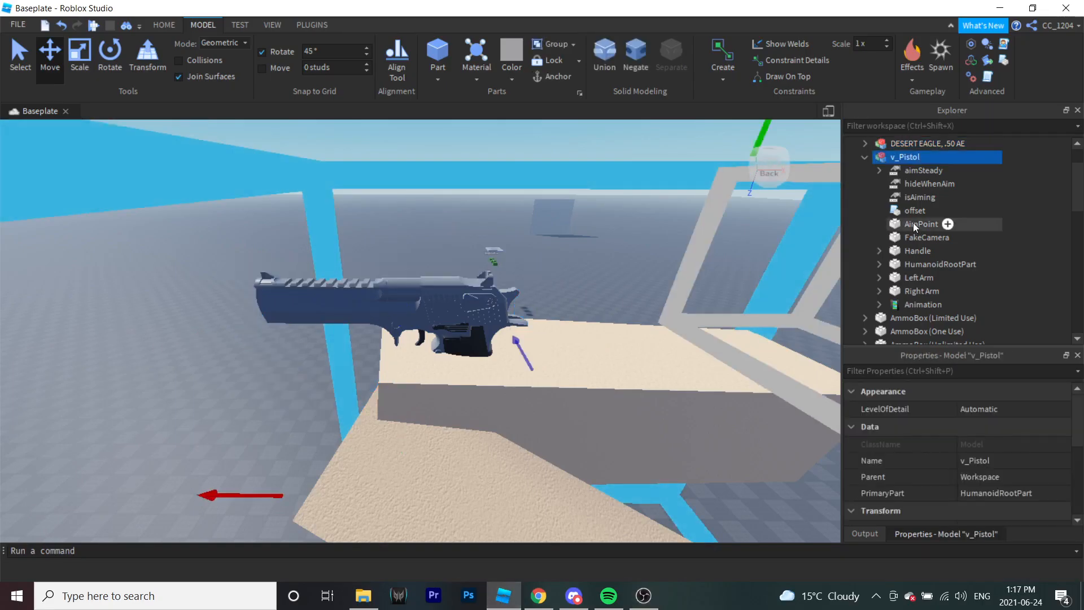
left_click(928, 143)
left_click_drag(214, 336, 184, 338)
left_click_drag(363, 220, 359, 252)
right_click_drag(471, 392, 453, 380)
scroll(452, 380, "down", 3)
scroll(452, 380, "up", 3)
scroll(452, 380, "down", 2)
scroll(454, 380, "up", 2)
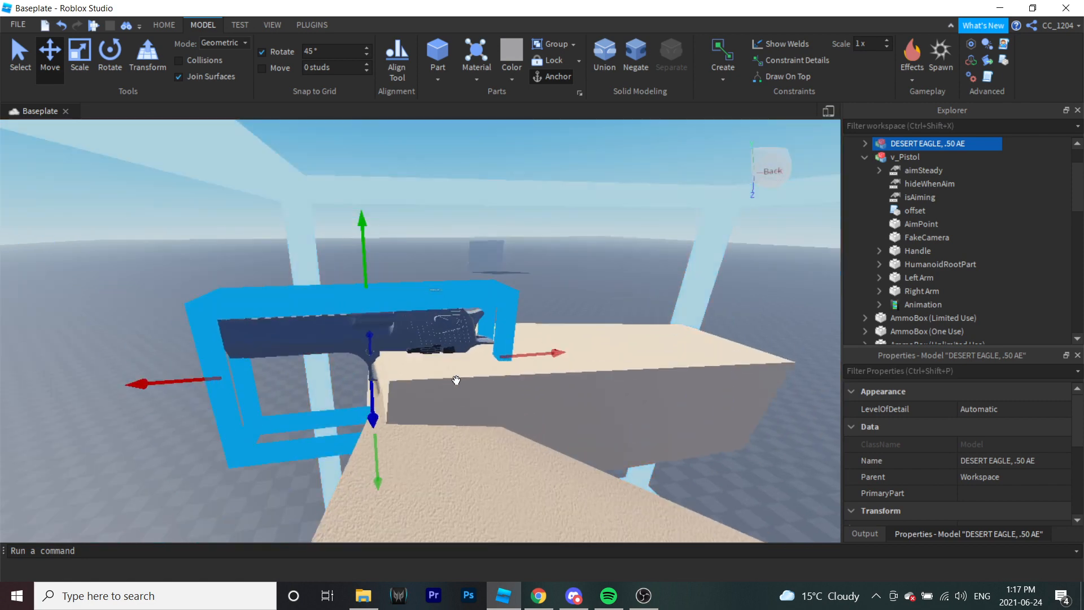
Step: Go through the parts of the DESERT EAGLE, .50 AE model and rename the moving ones Mag, Trigger and Slide
left_click(864, 143)
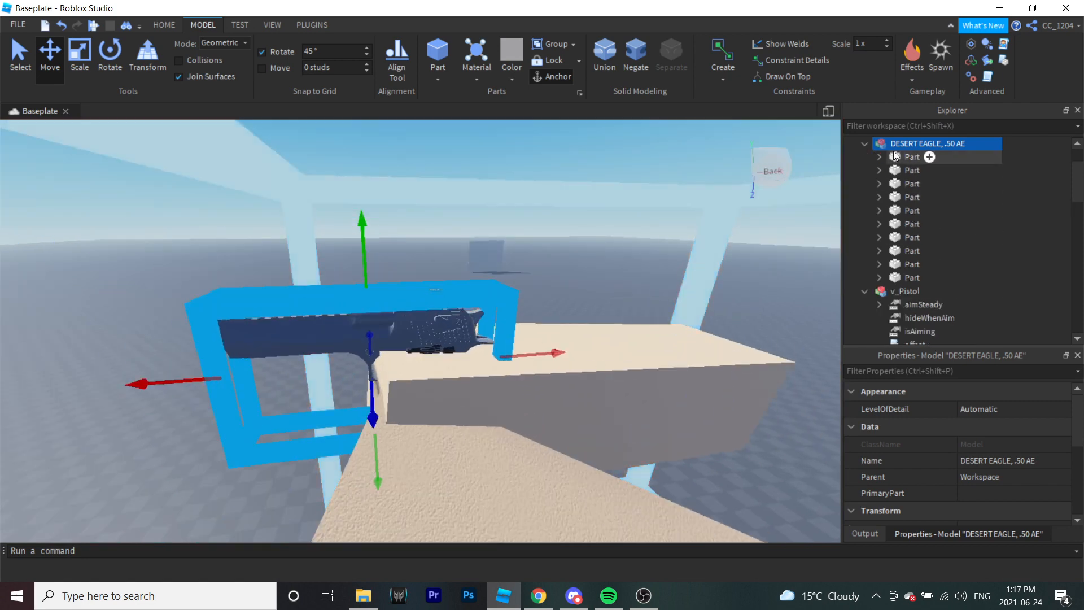
left_click(910, 157)
left_click(910, 210)
left_click(903, 264)
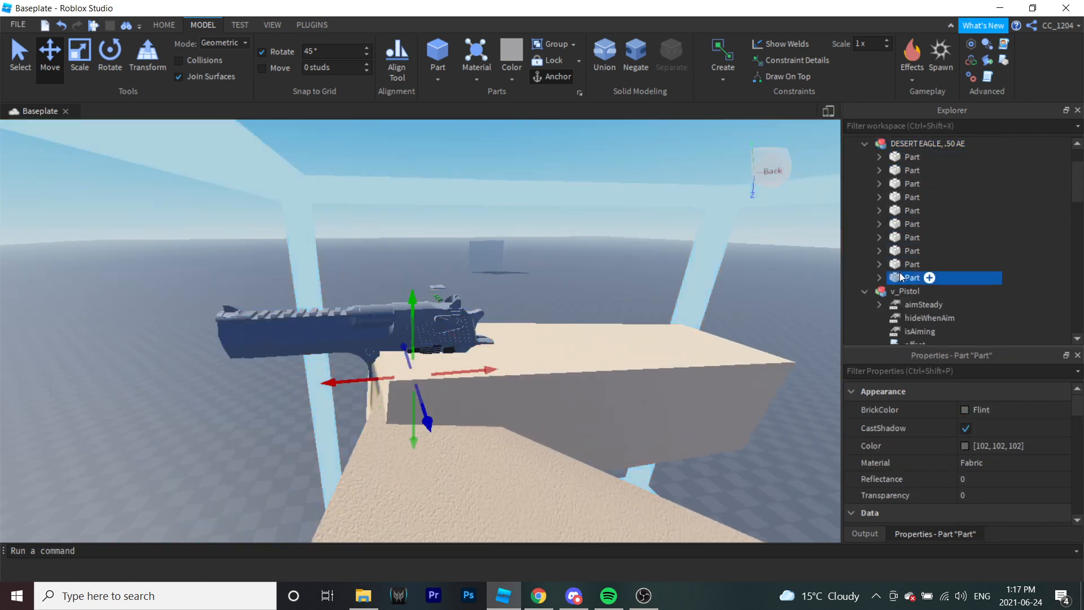
left_click(902, 237)
left_click(903, 210)
left_click(903, 183)
left_click(903, 158)
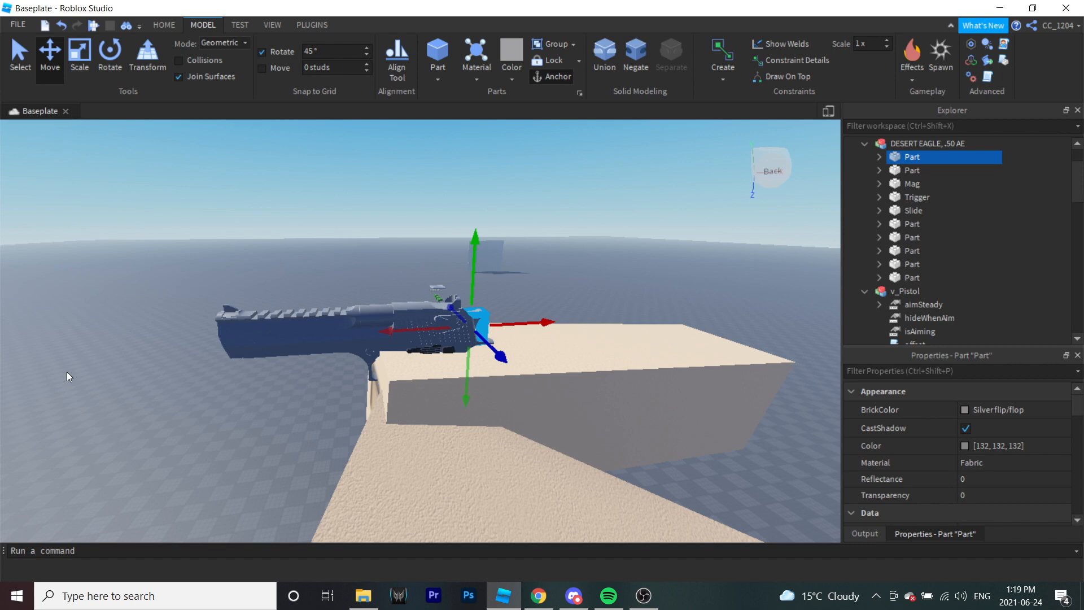
Step: Duplicate the Handle part in v_Pistol and scale the copy narrower from both sides to fit closer to the gun's width
scroll(914, 254, "down", 4)
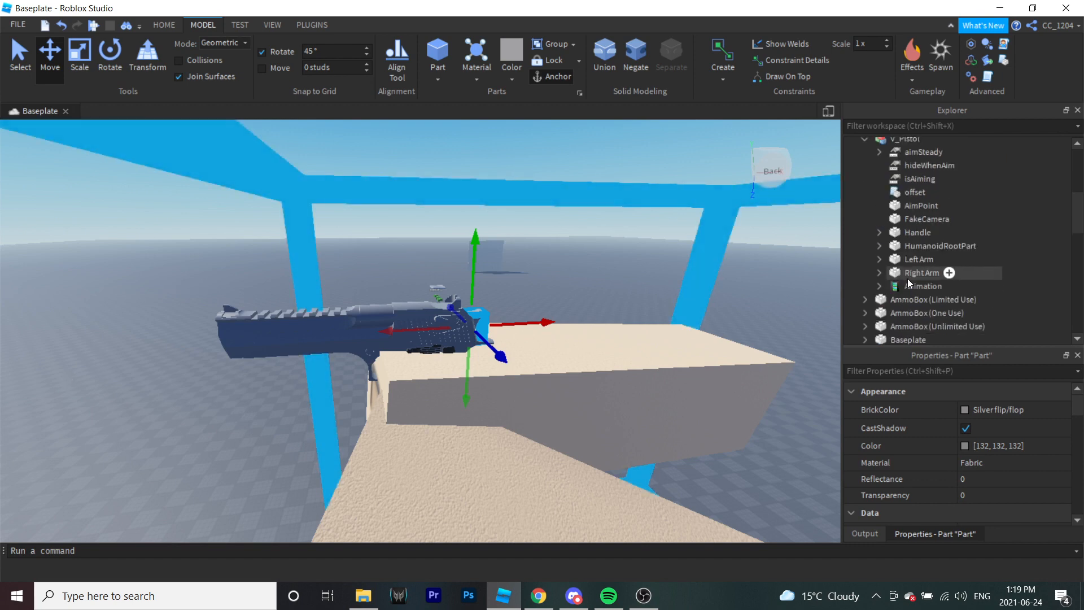
scroll(918, 223, "up", 1)
left_click(910, 271)
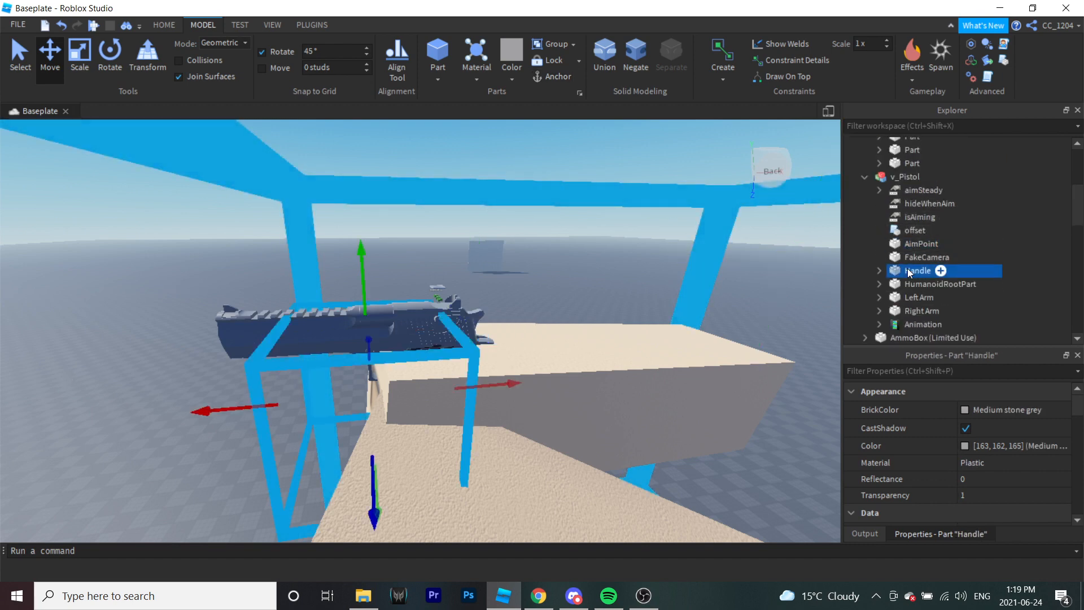
key("ctrl+d")
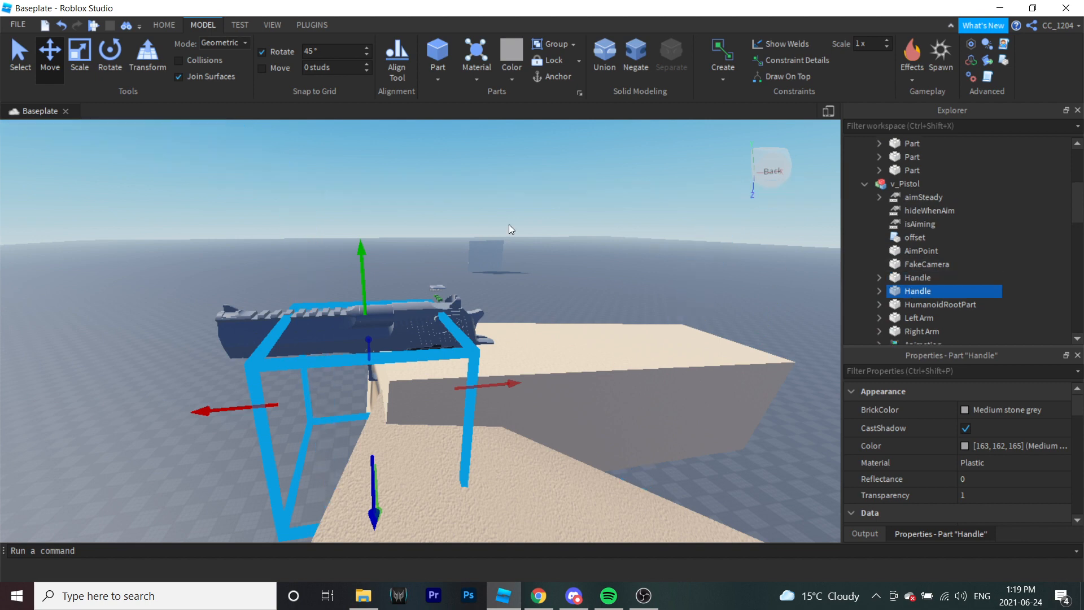
right_click_drag(444, 276, 443, 276)
left_click_drag(541, 356, 531, 357)
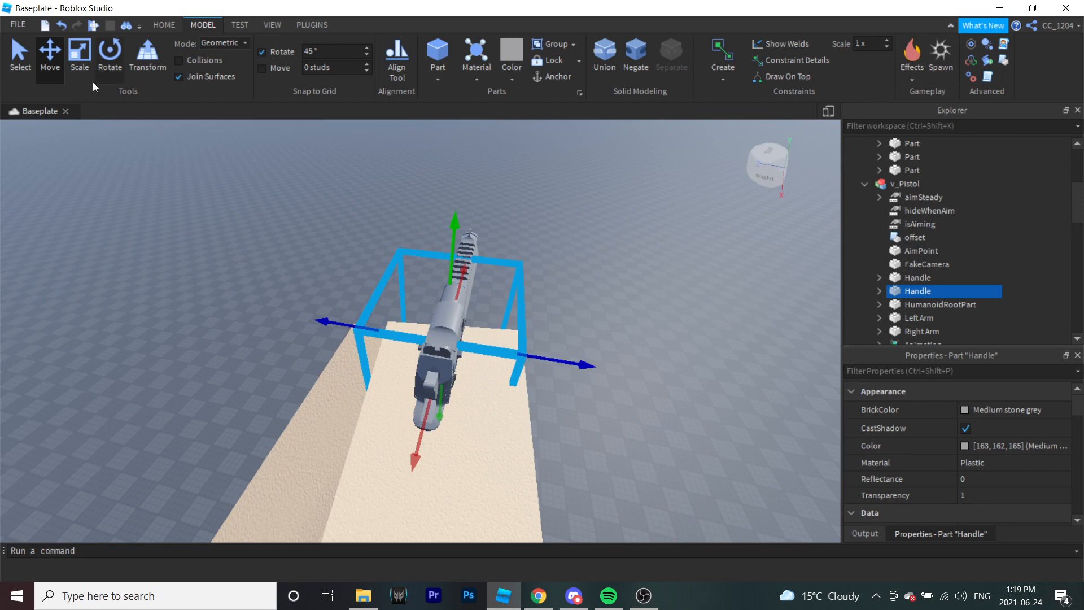
left_click(111, 57)
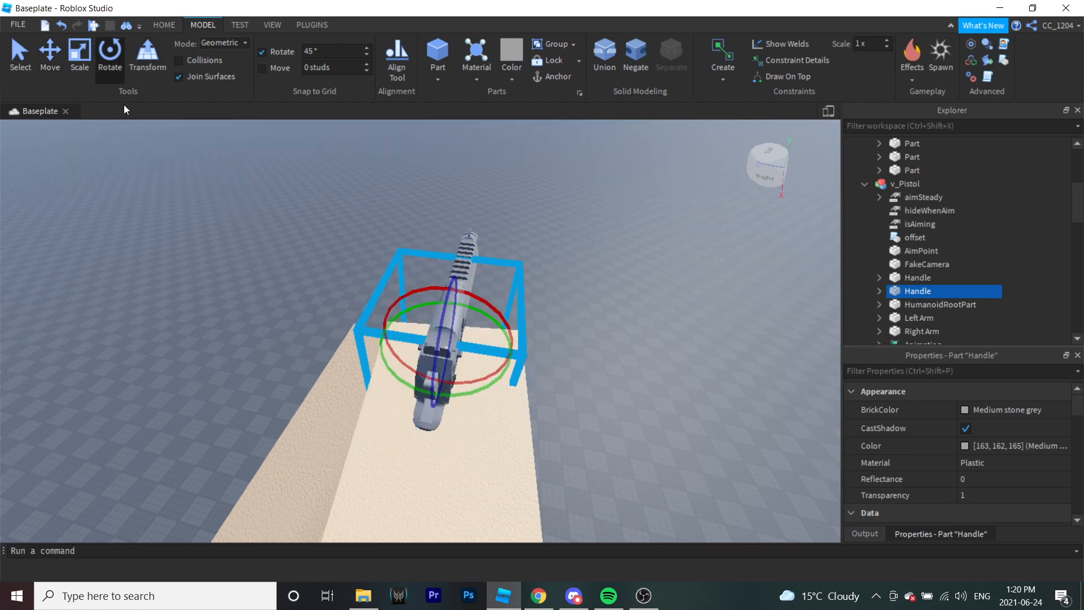
left_click(79, 56)
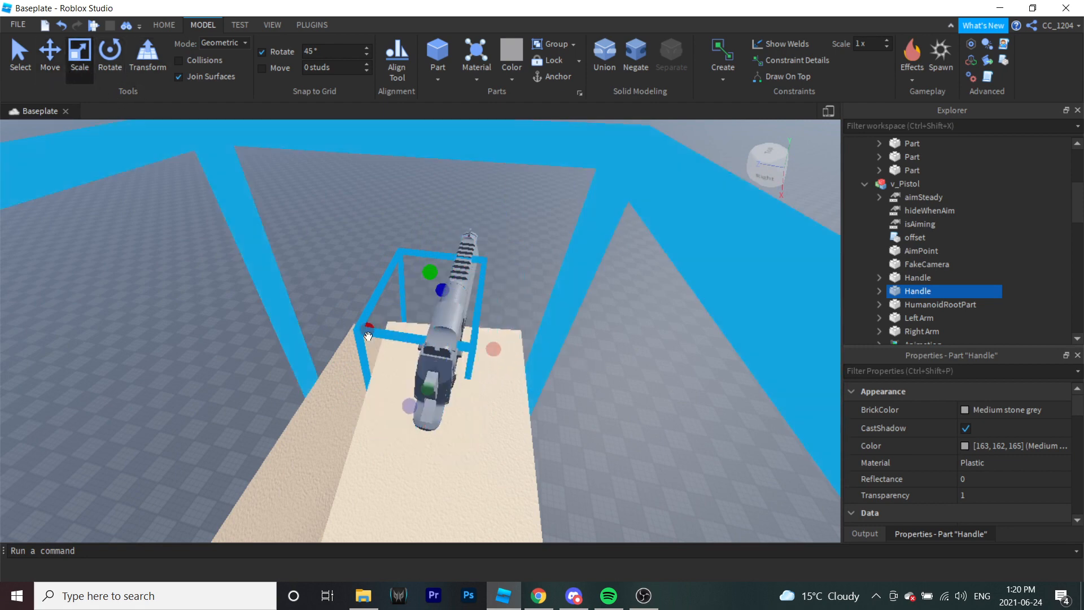
left_click_drag(367, 336, 407, 336)
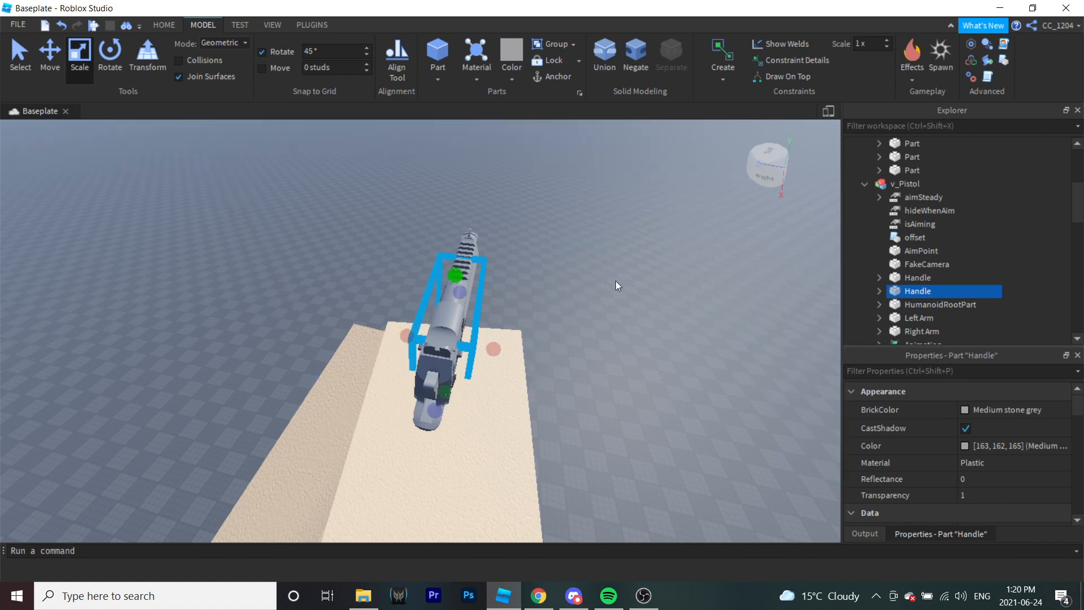
Step: Rename the narrowed copy of the Handle part as Joint
right_click(924, 291)
left_click(924, 90)
key("Return")
Step: Delete everything inside the Joint part, from GunFirePoint through SmokeTrail
left_click(878, 291)
scroll(956, 249, "down", 4)
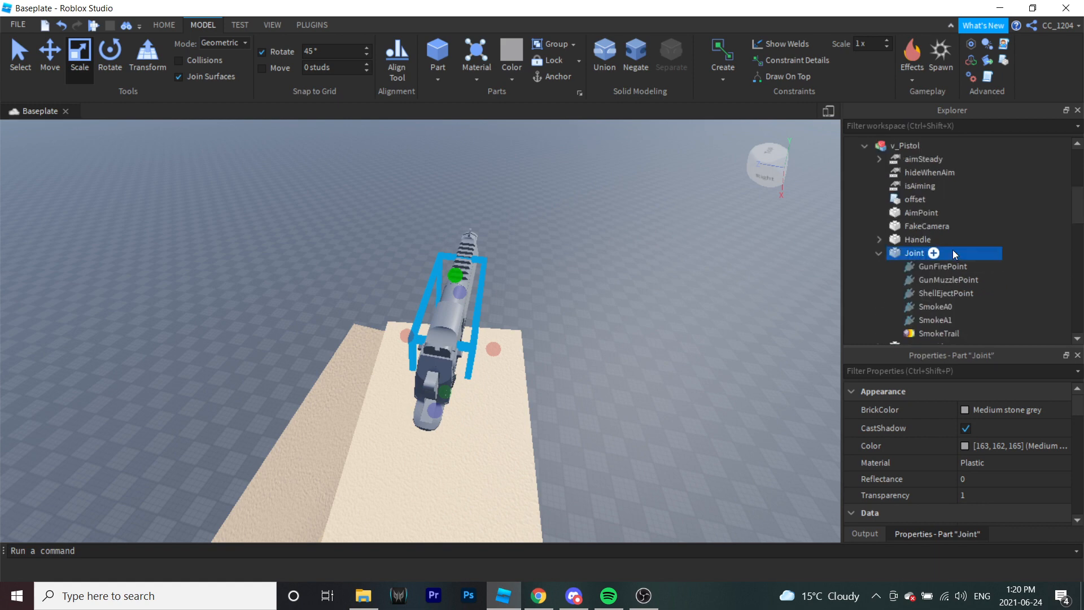
scroll(952, 162, "up", 1)
left_click(942, 189)
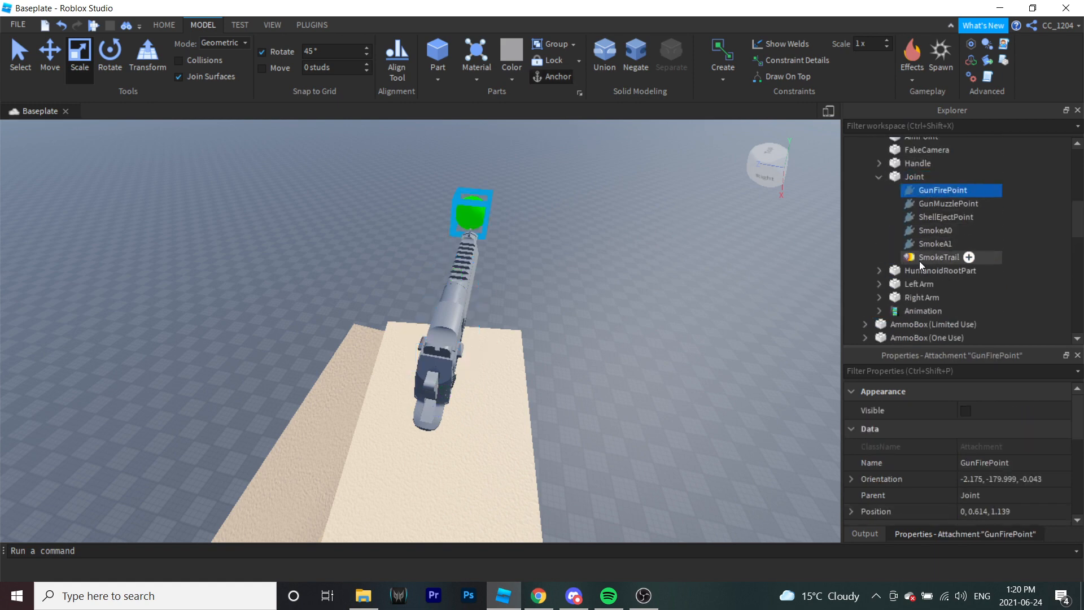
left_click(939, 257, "shift")
key("Delete")
left_click(910, 185)
right_click_drag(513, 313, 551, 315)
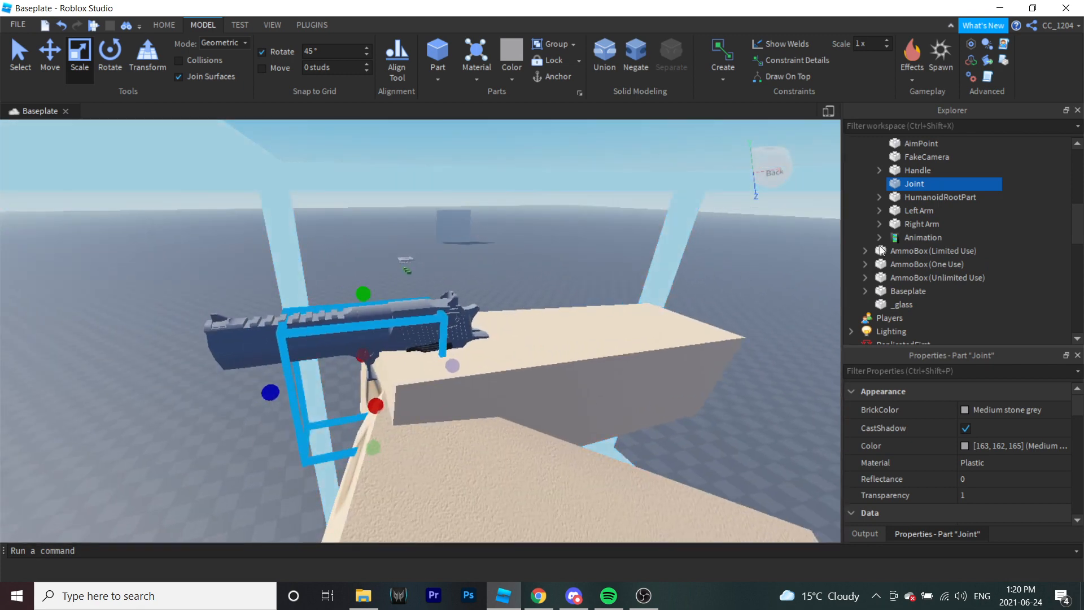
Step: Move the DESERT EAGLE, .50 AE model into the v_Pistol model
scroll(925, 239, "up", 3)
scroll(926, 239, "up", 4)
left_click(865, 195)
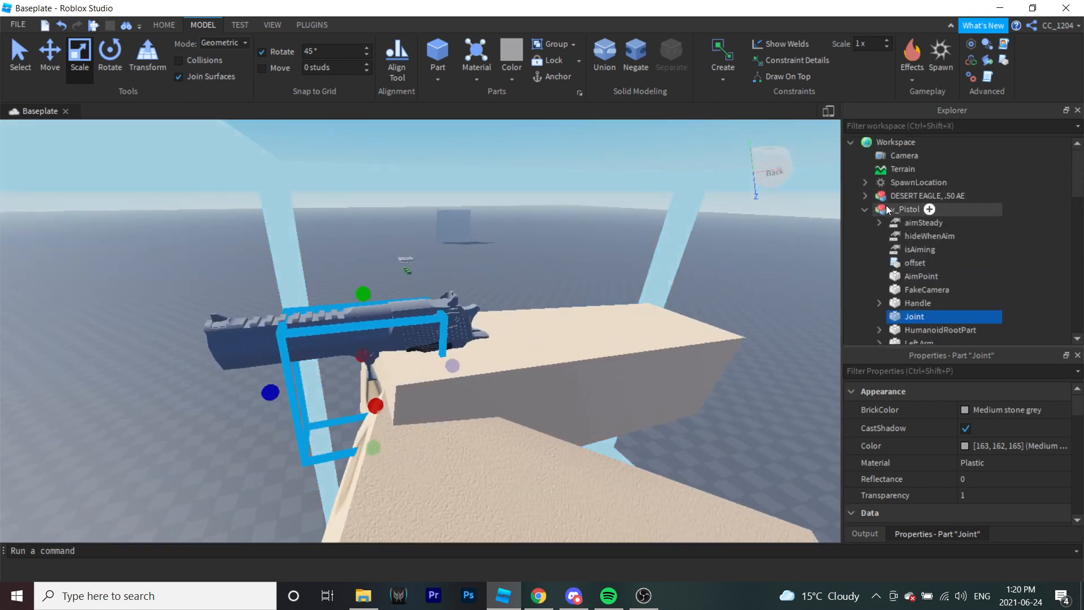
left_click_drag(926, 196, 903, 229)
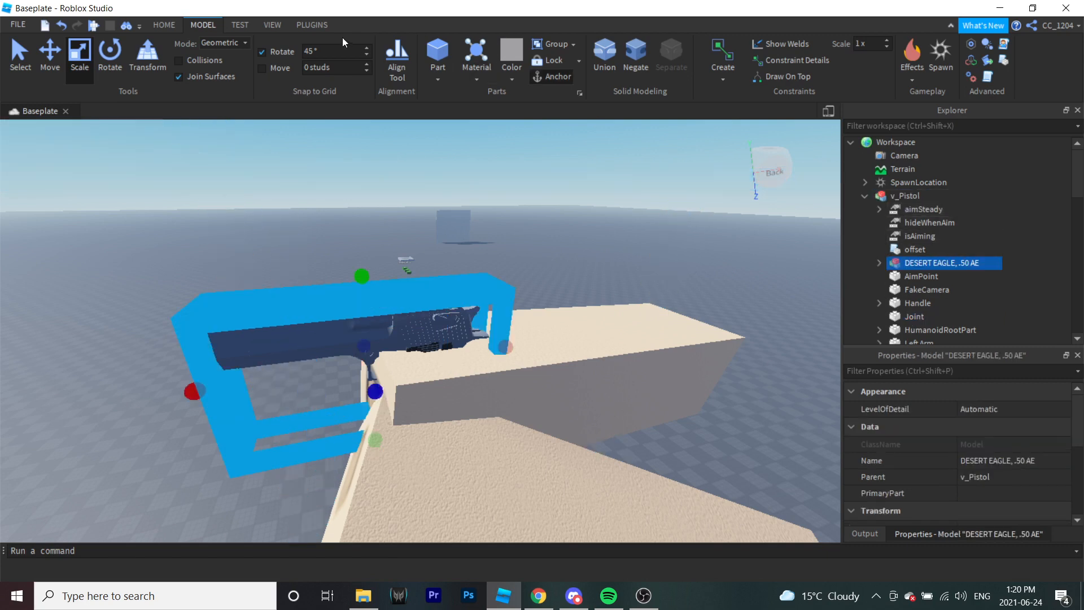
Step: Use RigEdit Lite to create joints from the Joint part to the Desert Eagle's Mag, Slide and Trigger
left_click(313, 25)
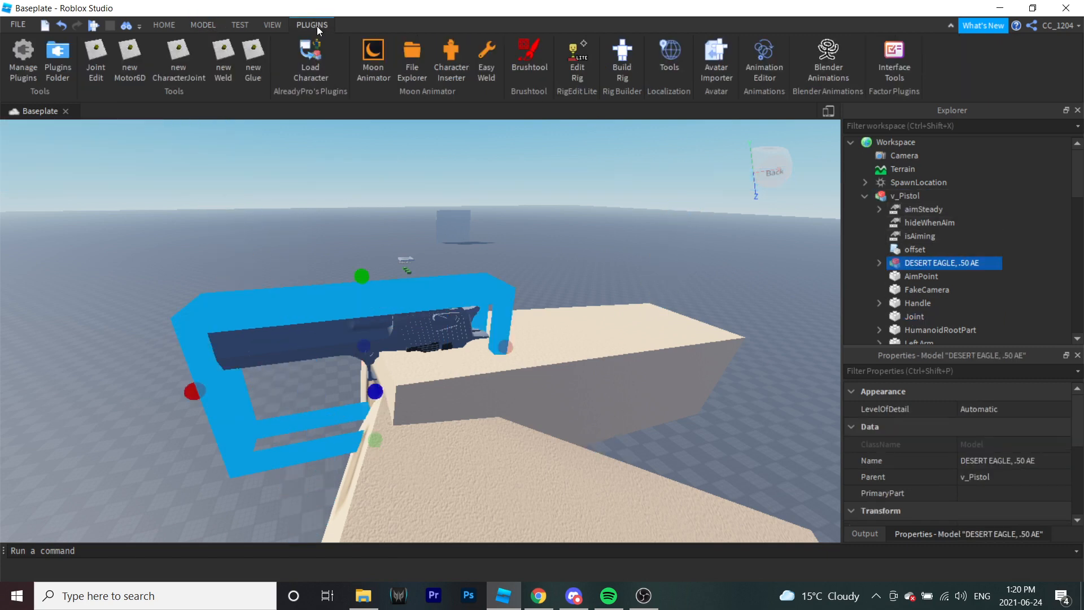
left_click(579, 72)
scroll(954, 253, "down", 2)
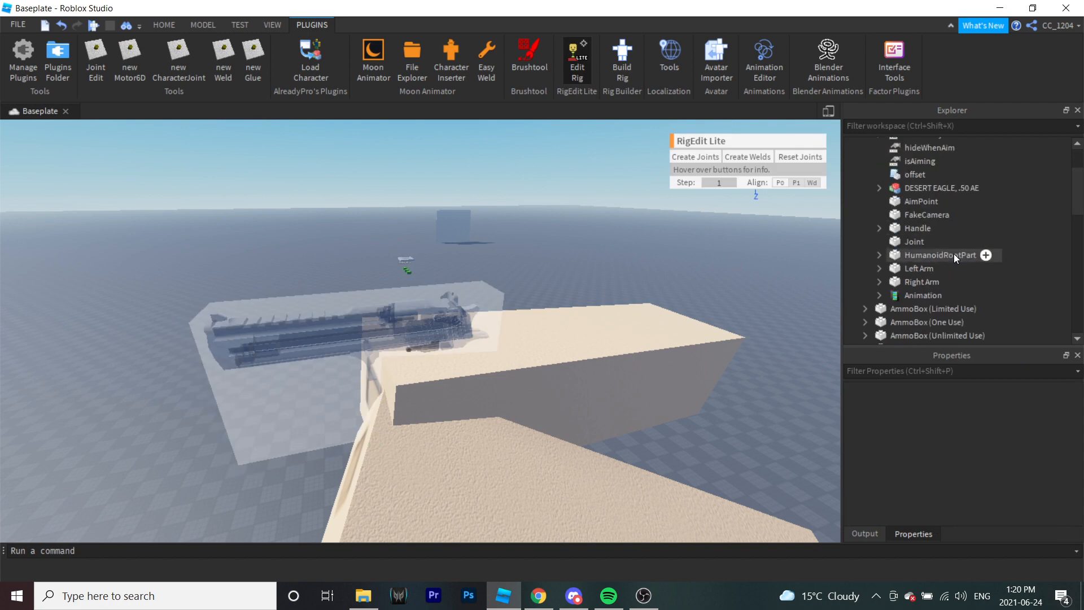
left_click(903, 244)
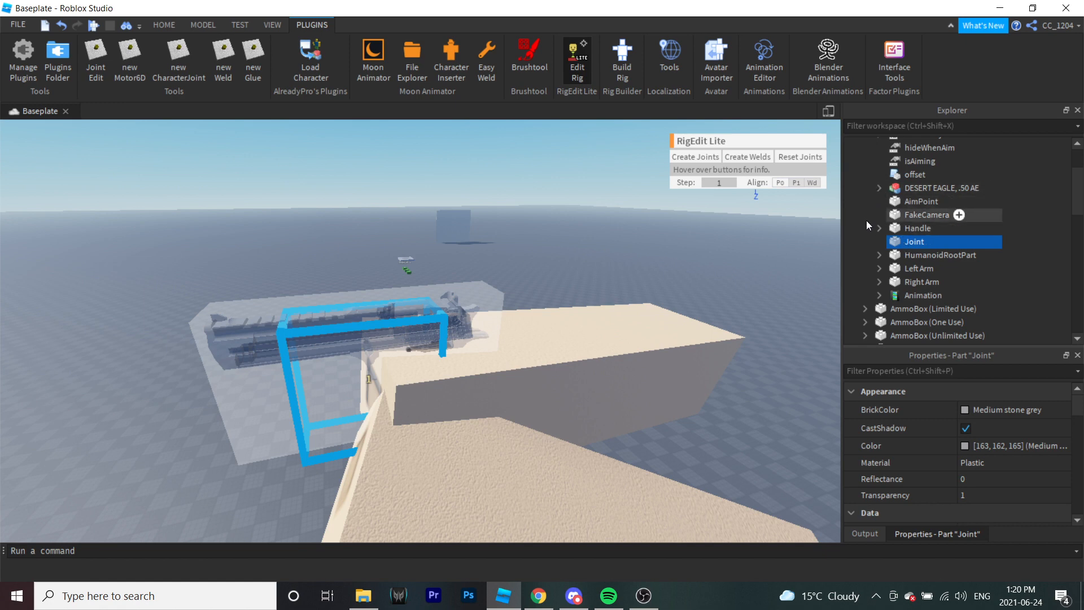
left_click(879, 188)
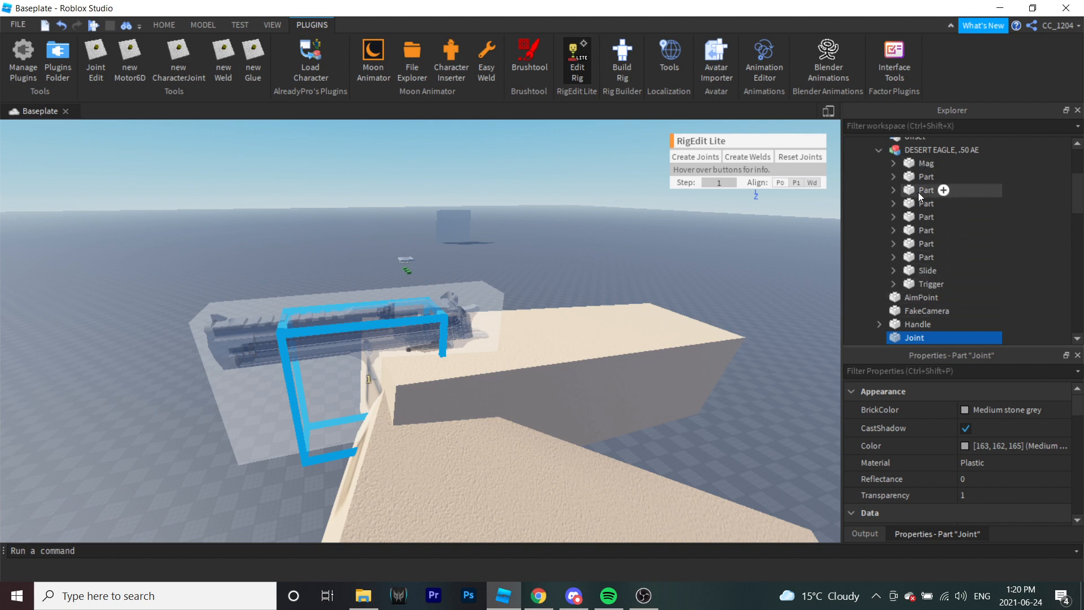
left_click(913, 163, "ctrl")
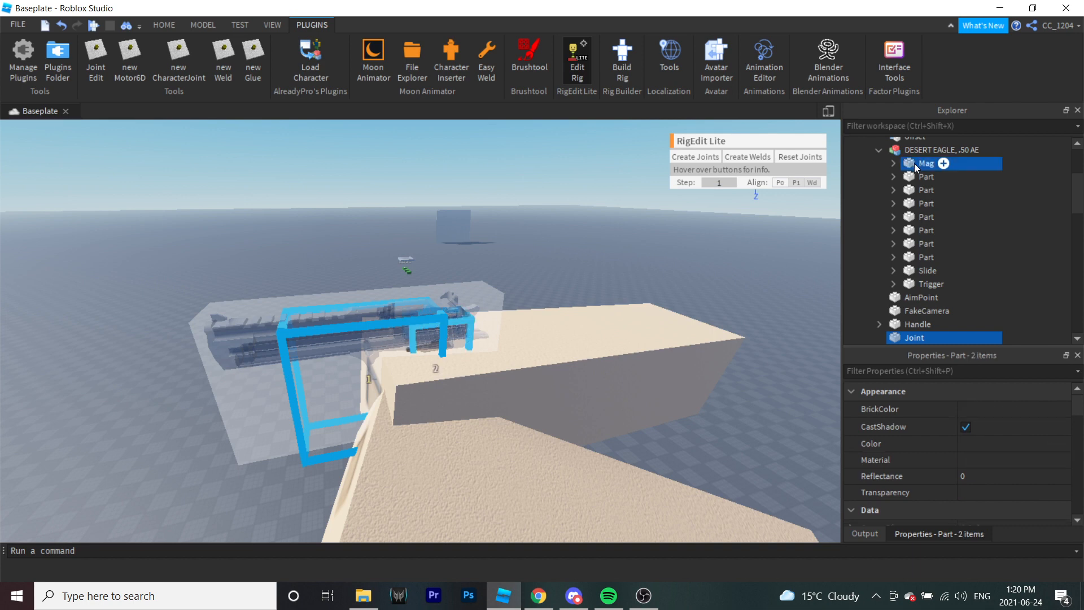
left_click(912, 271, "ctrl")
left_click(920, 284, "ctrl")
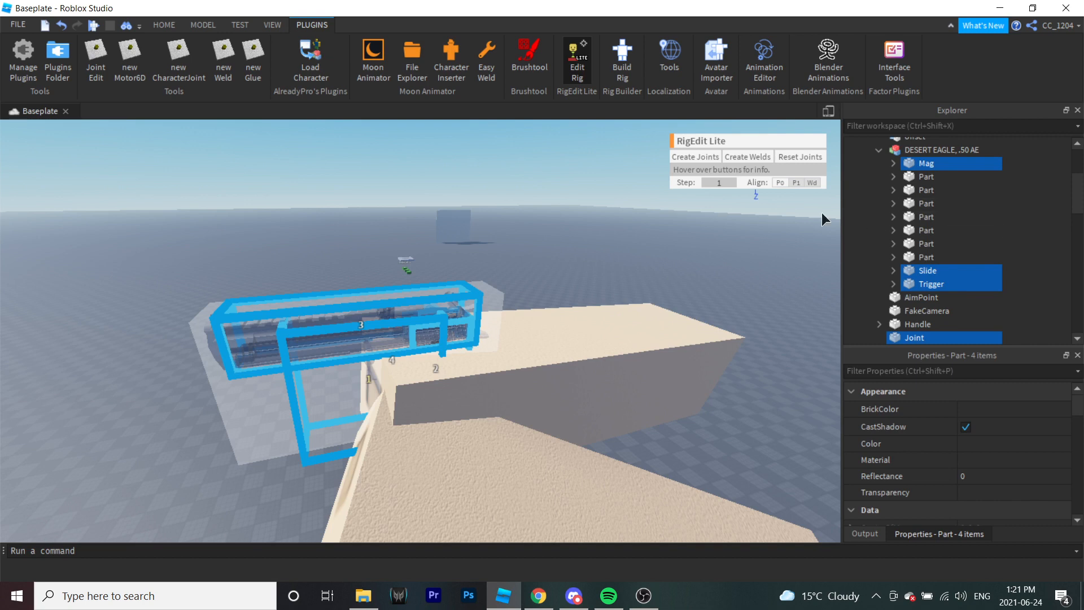
left_click(705, 157)
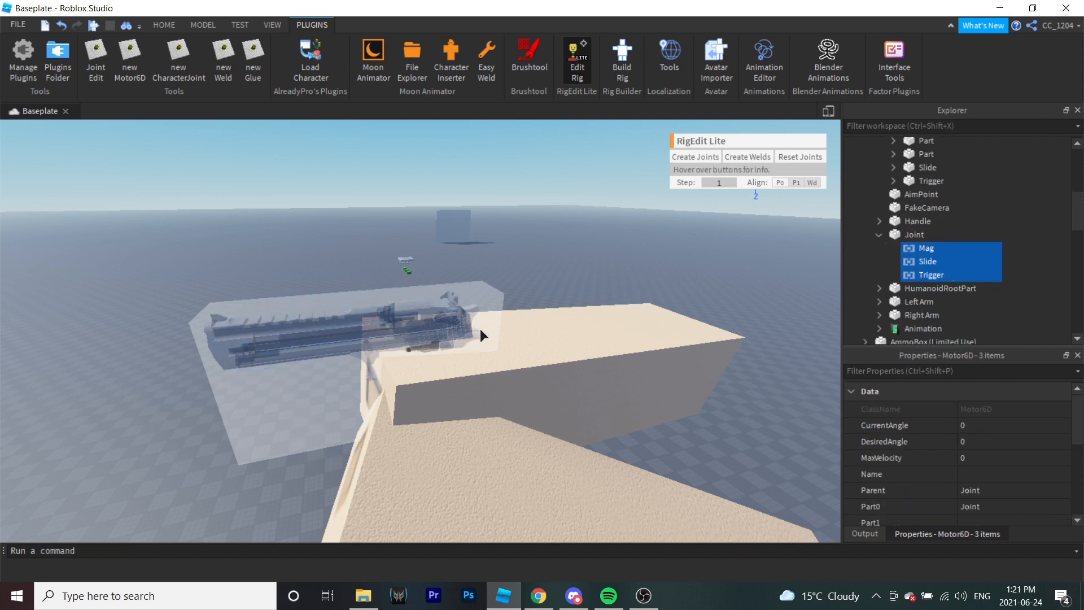
Step: Create welds from the Joint part to all seven unnamed Part pieces of the Desert Eagle with RigEdit Lite
scroll(919, 257, "up", 4)
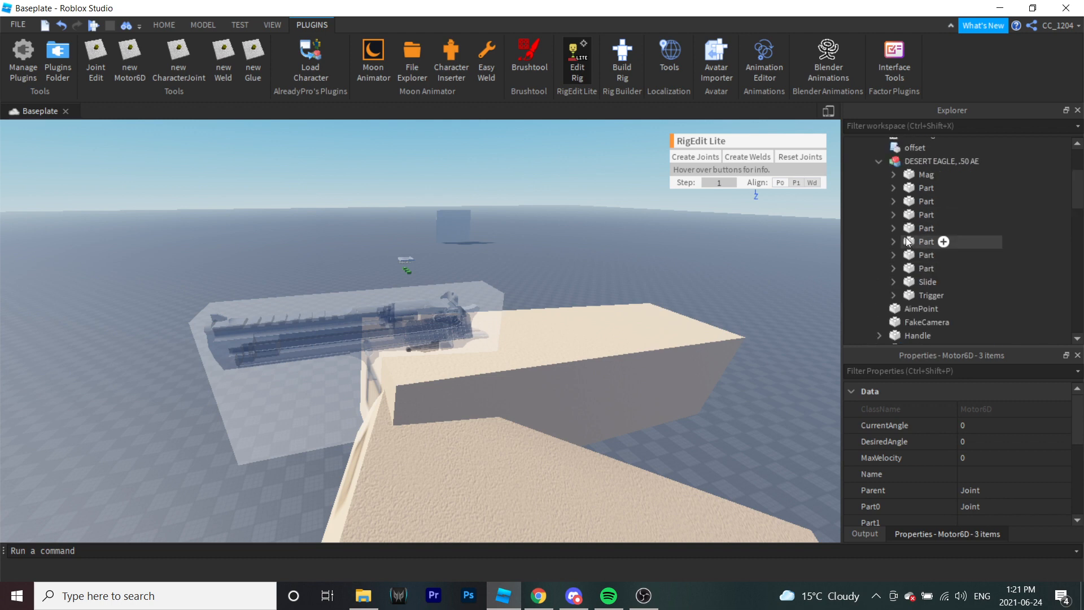
scroll(909, 241, "down", 3)
left_click(906, 311)
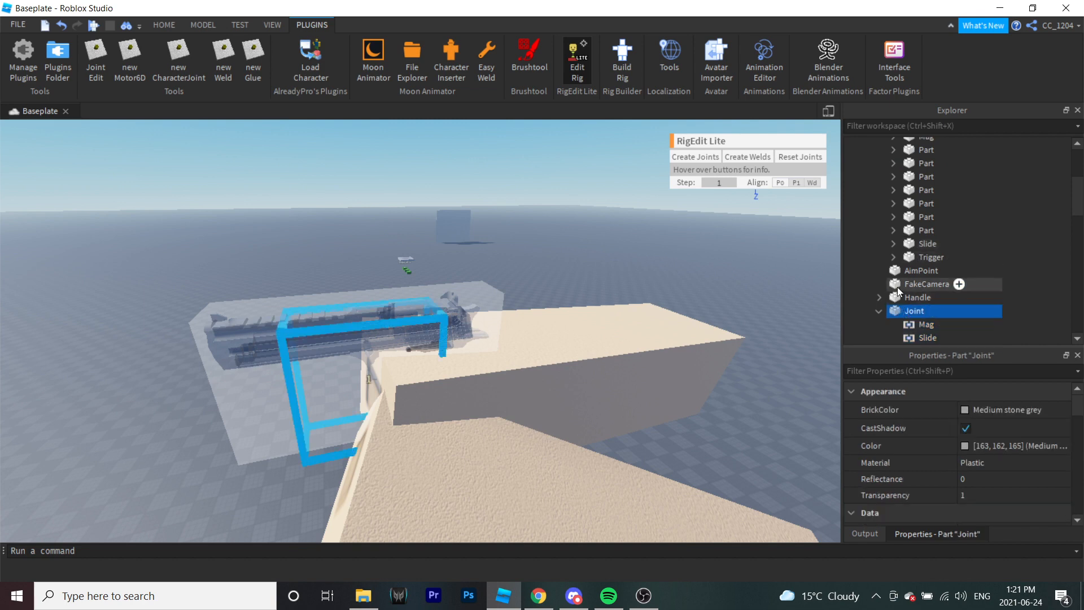
scroll(920, 241, "up", 10)
scroll(1026, 208, "down", 4)
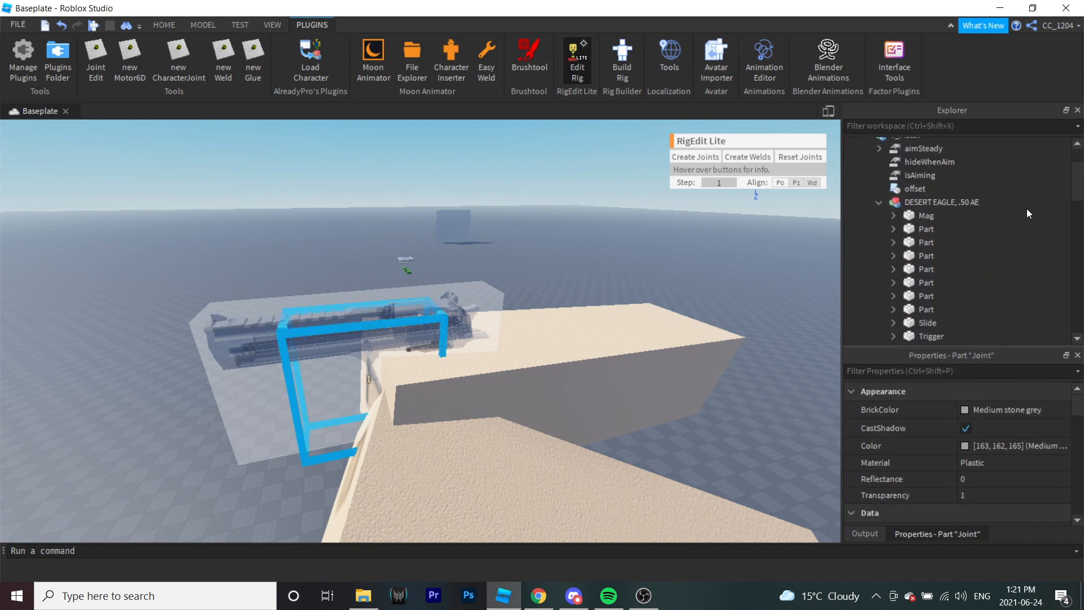
left_click(914, 228, "ctrl")
left_click(915, 242, "ctrl")
left_click(916, 255, "ctrl")
left_click(915, 268, "ctrl")
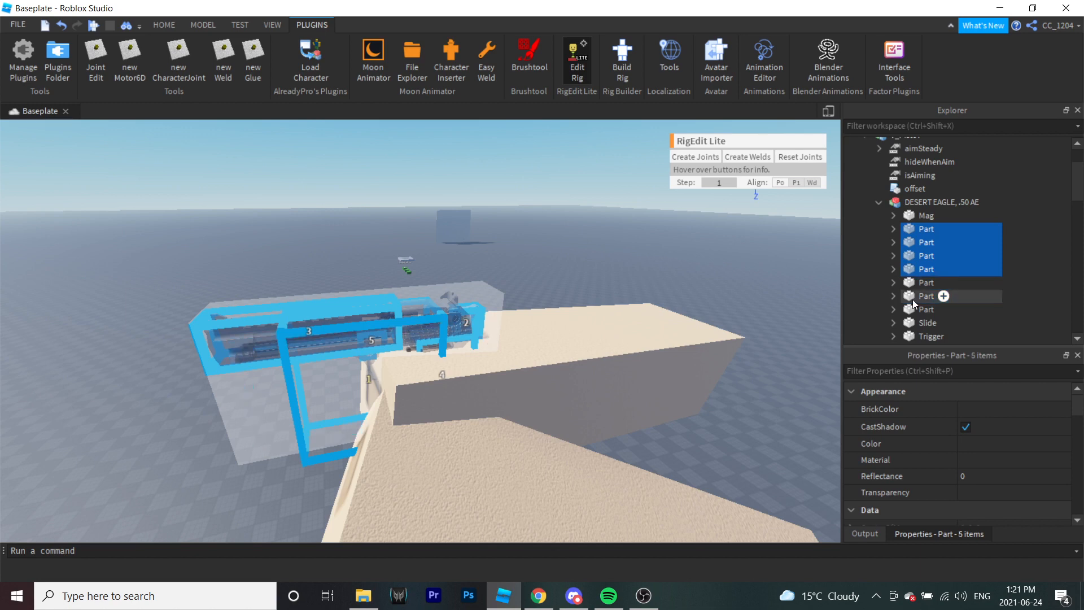
left_click(912, 296, "ctrl")
left_click(913, 283, "ctrl")
left_click(913, 310, "ctrl")
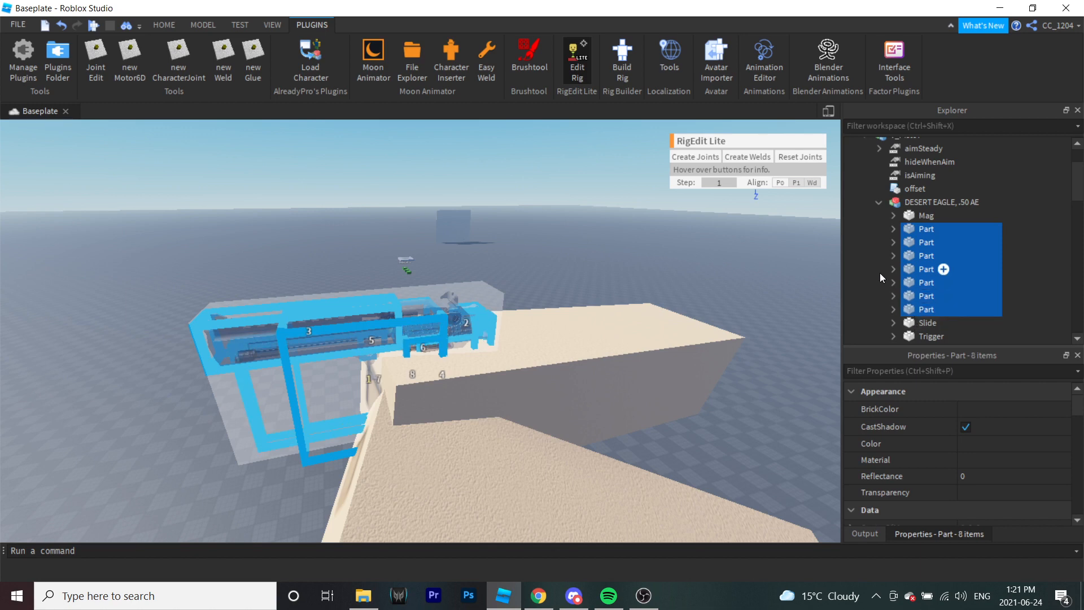
left_click(747, 156)
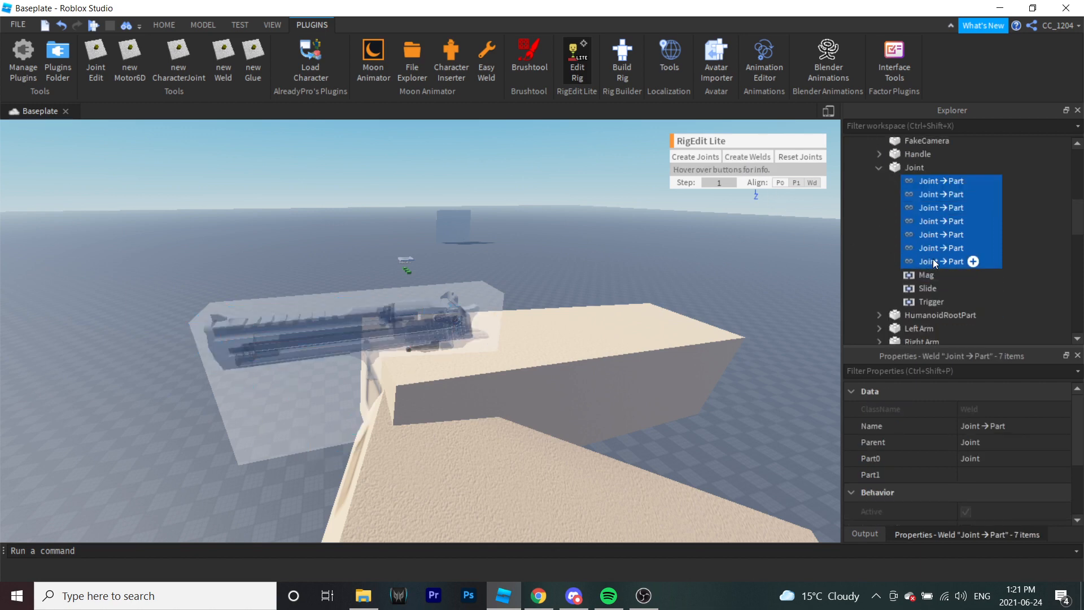
Step: Create joints from the Joint part to the Left Arm and Right Arm
scroll(906, 225, "up", 1)
left_click(897, 208)
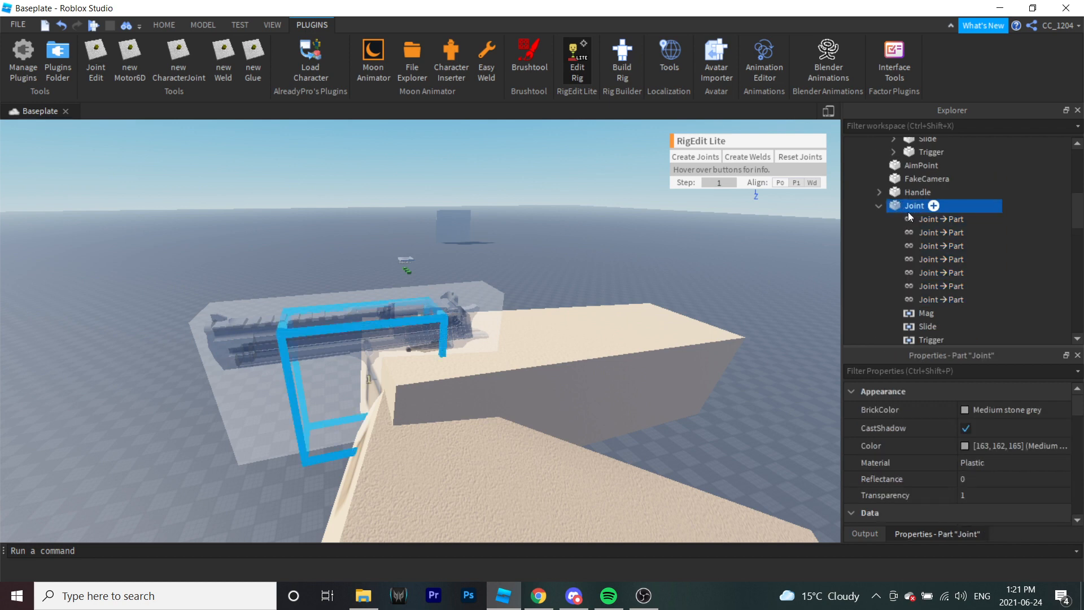
left_click(878, 205)
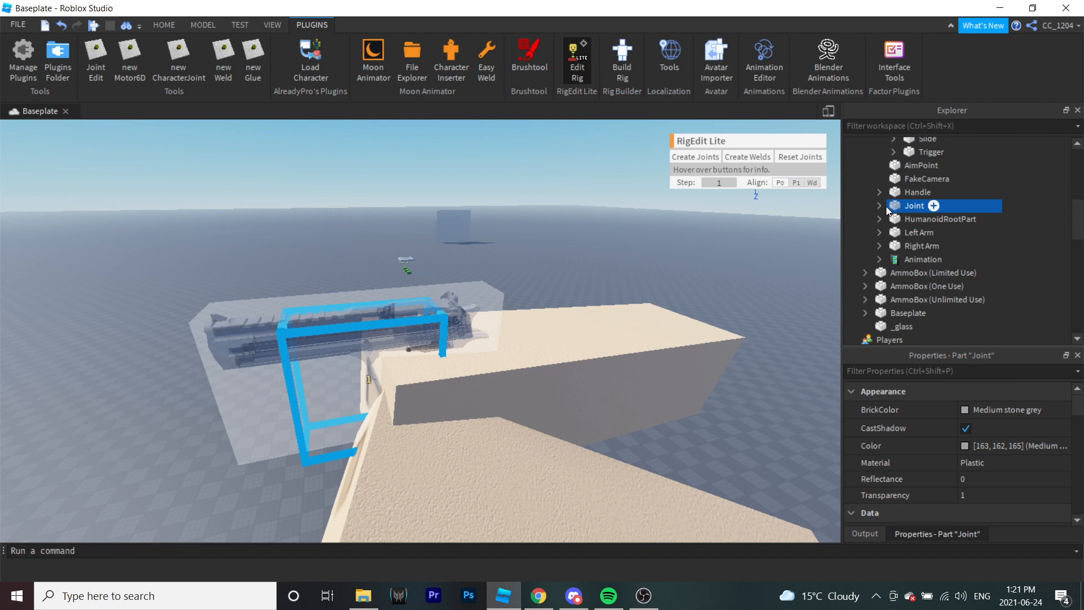
left_click(901, 232, "ctrl")
left_click(904, 244, "ctrl")
left_click(696, 157)
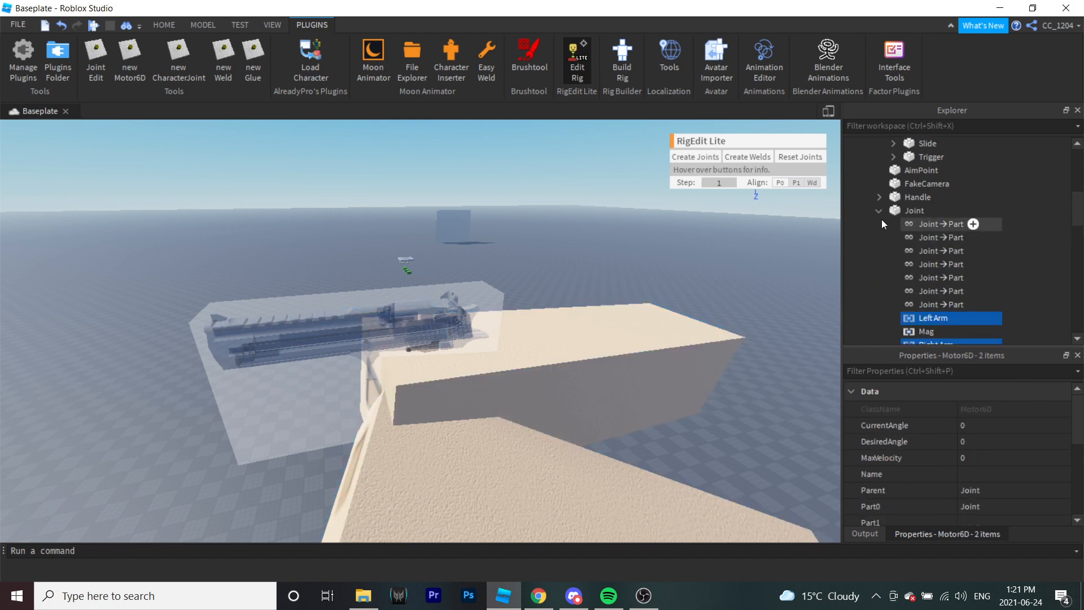
Step: Delete the old Welded joints inside the Left Arm and Right Arm parts of v_Pistol
left_click(874, 199)
left_click(878, 199)
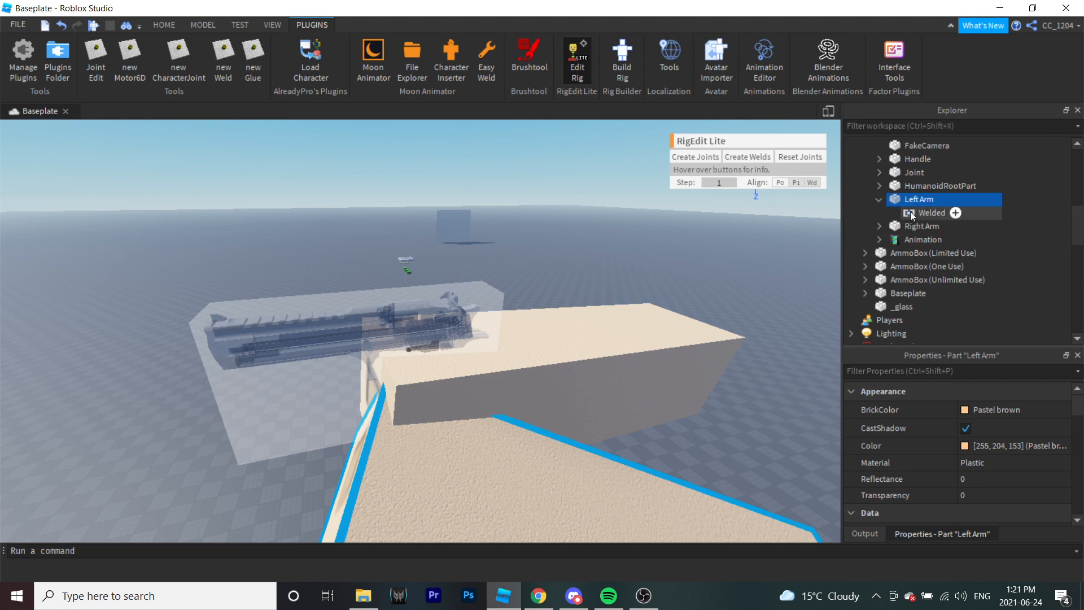
left_click(910, 211)
key("Delete")
left_click(879, 224)
left_click(899, 236)
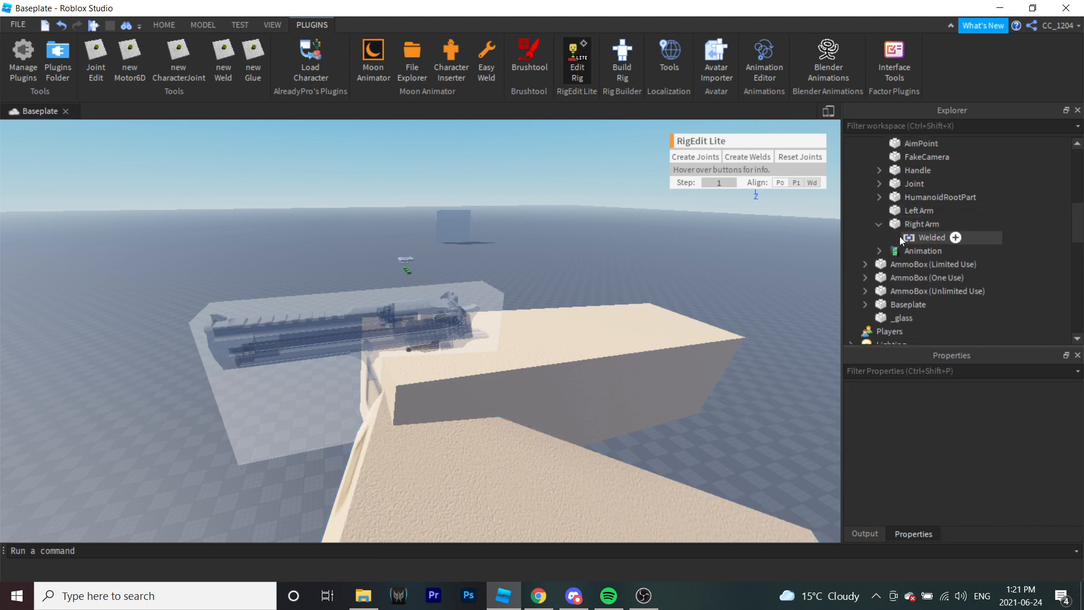
key("Delete")
scroll(906, 208, "up", 5)
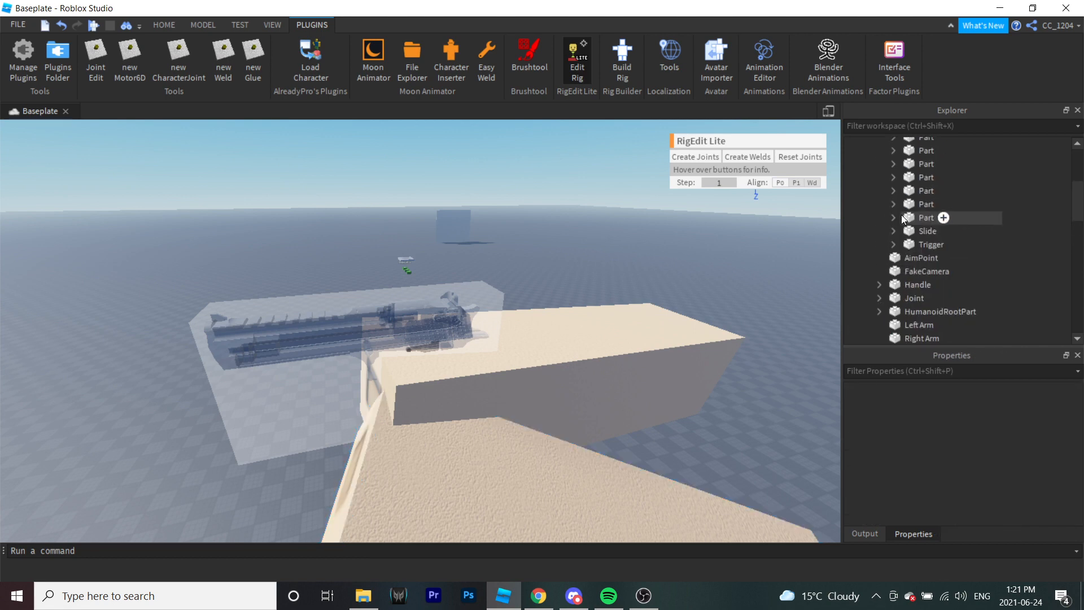
scroll(901, 224, "down", 2)
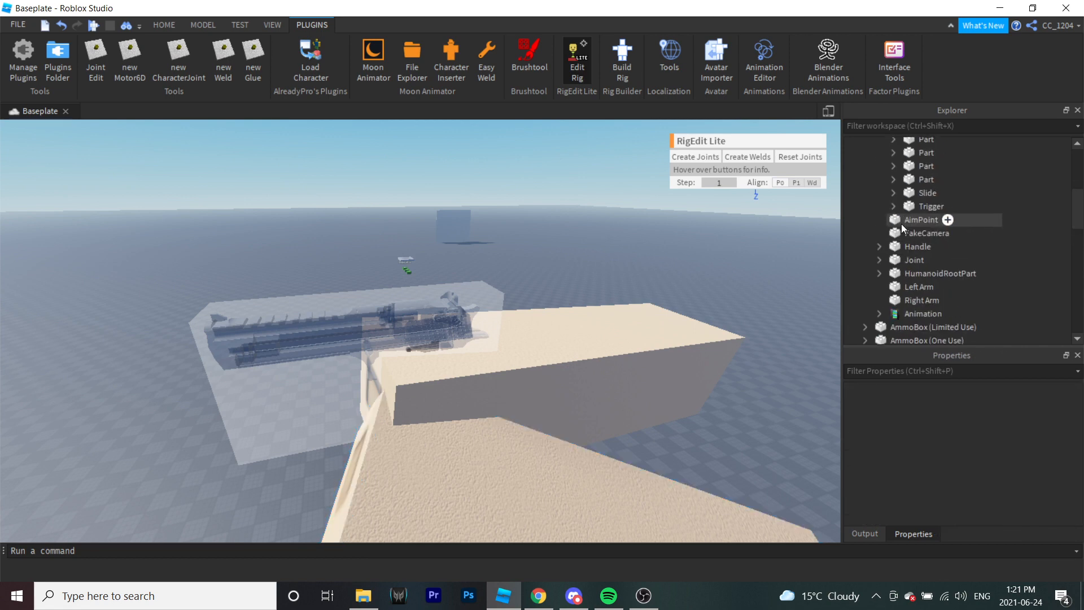
Step: Create a joint from the HumanoidRootPart to the Joint part with RigEdit Lite, and close the rig editor
left_click(919, 277)
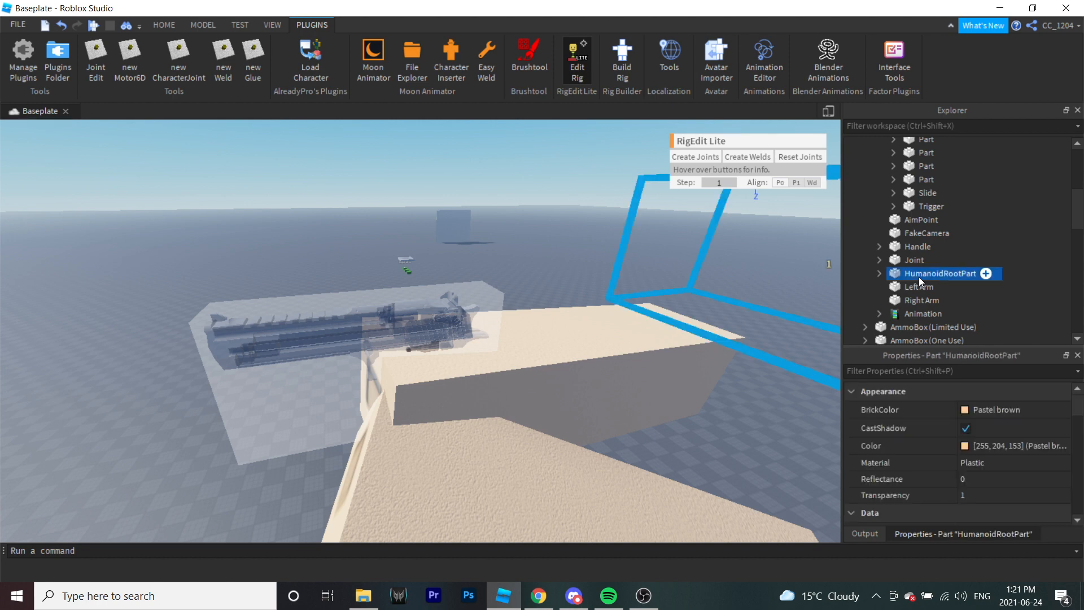
left_click(911, 261, "ctrl")
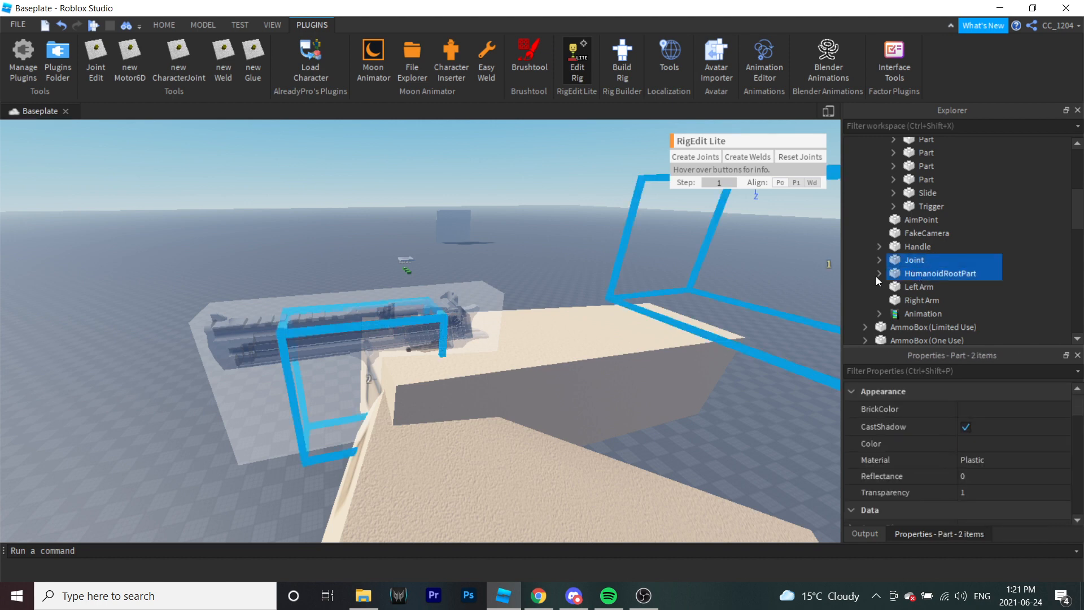
left_click(695, 156)
scroll(916, 239, "down", 2)
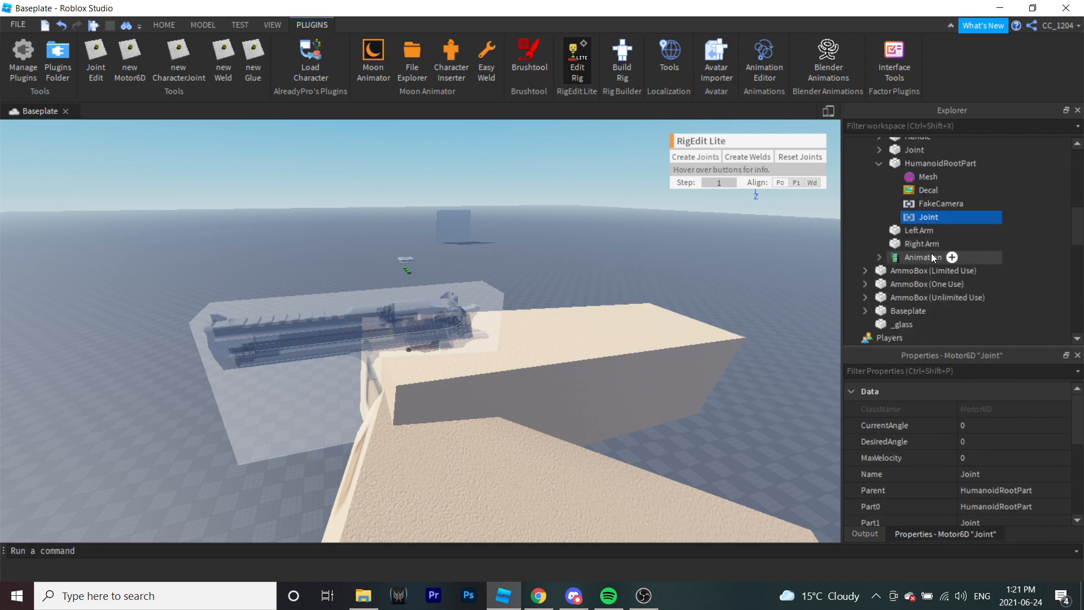
scroll(918, 219, "up", 1)
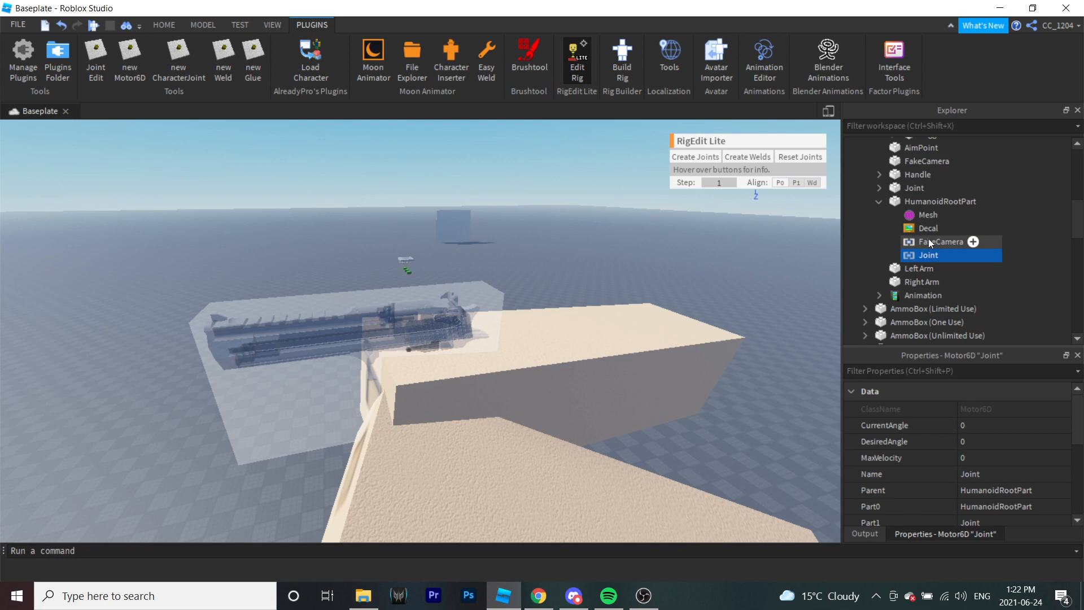
left_click(573, 69)
left_click(879, 201)
Step: Rename the v_Pistol model in the Workspace as v_Deagle
scroll(917, 221, "up", 4)
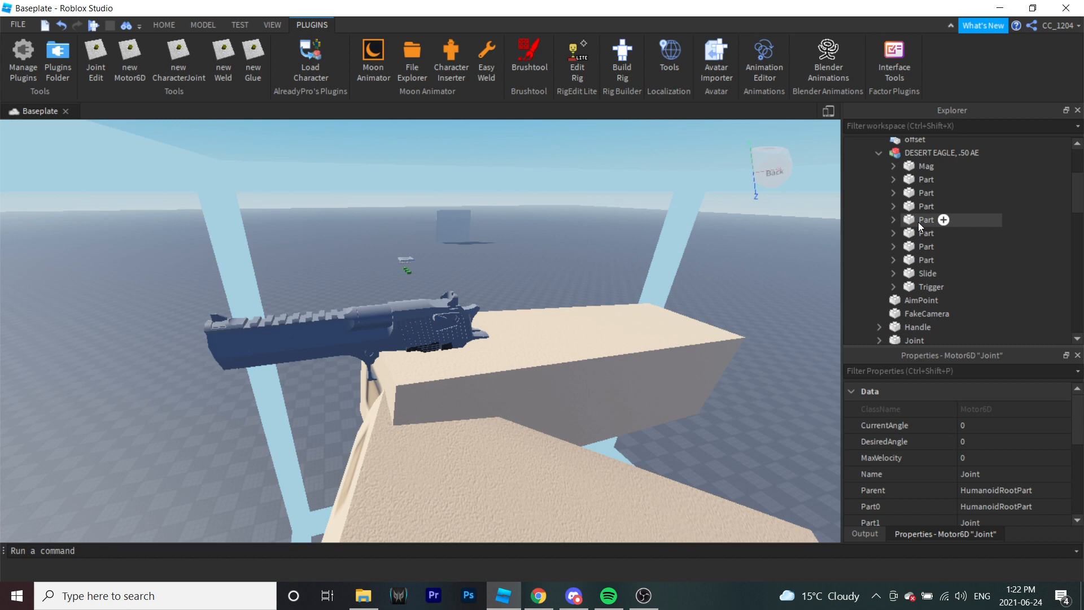
left_click(878, 152)
scroll(898, 204, "up", 4)
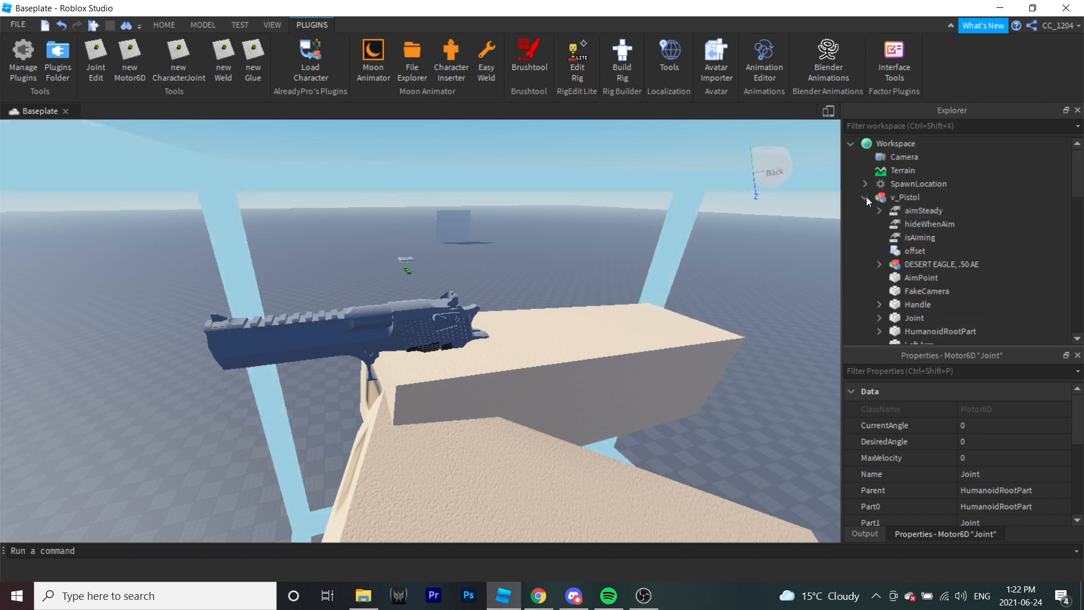
left_click(866, 196)
right_click(893, 198)
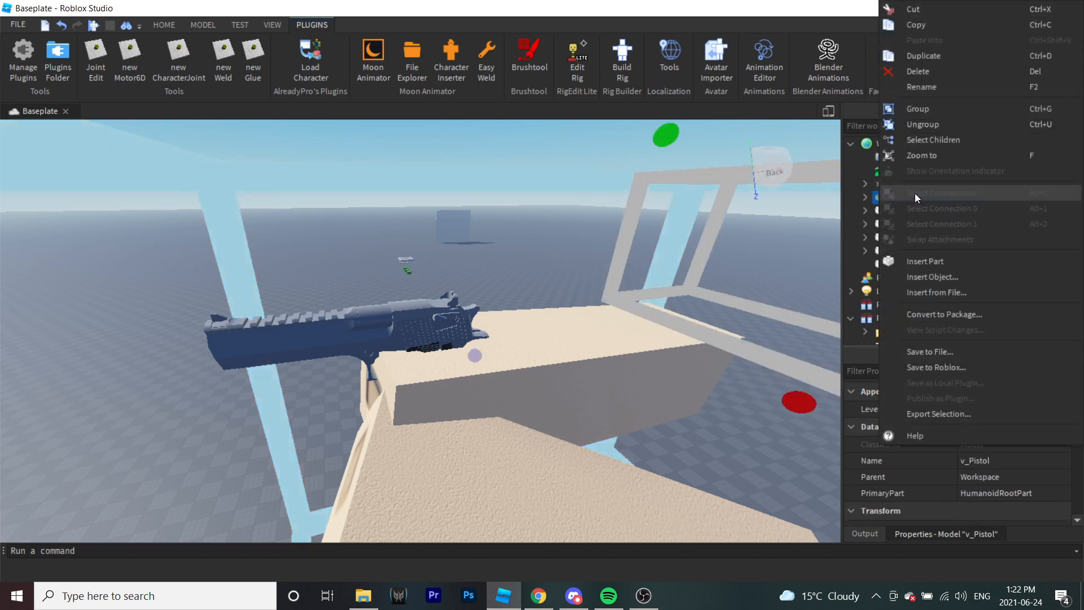
key("Escape")
left_click(928, 197)
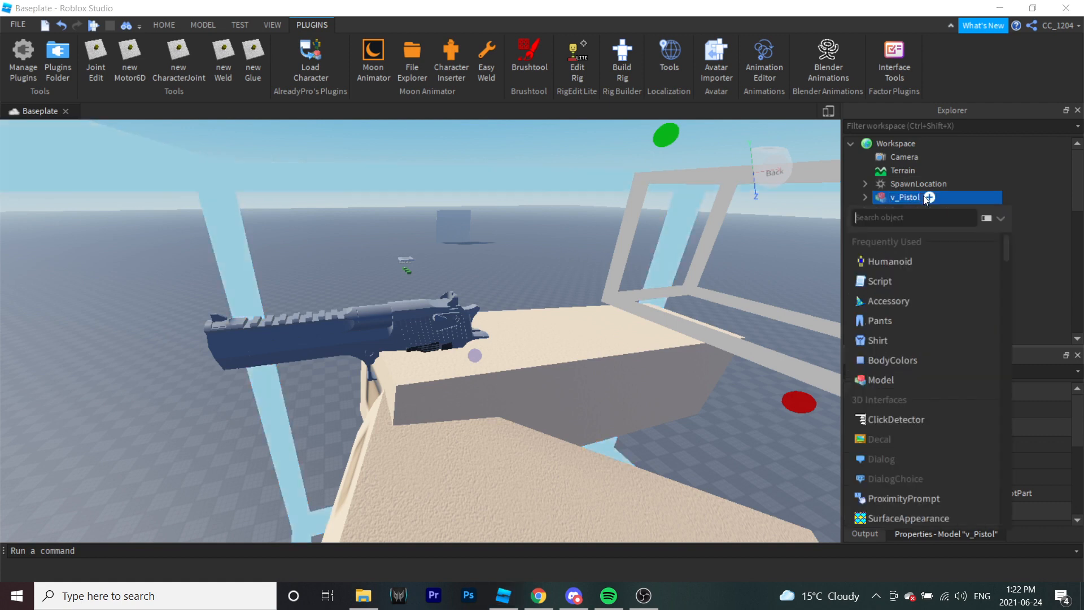
key("Escape")
right_click(913, 196)
left_click(916, 108)
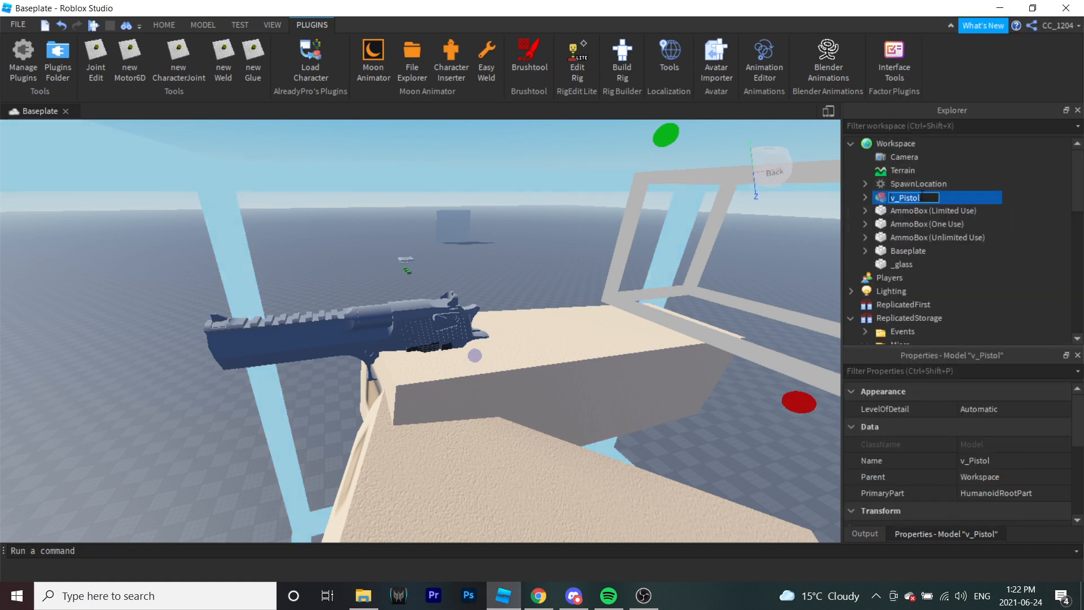
type("v_")
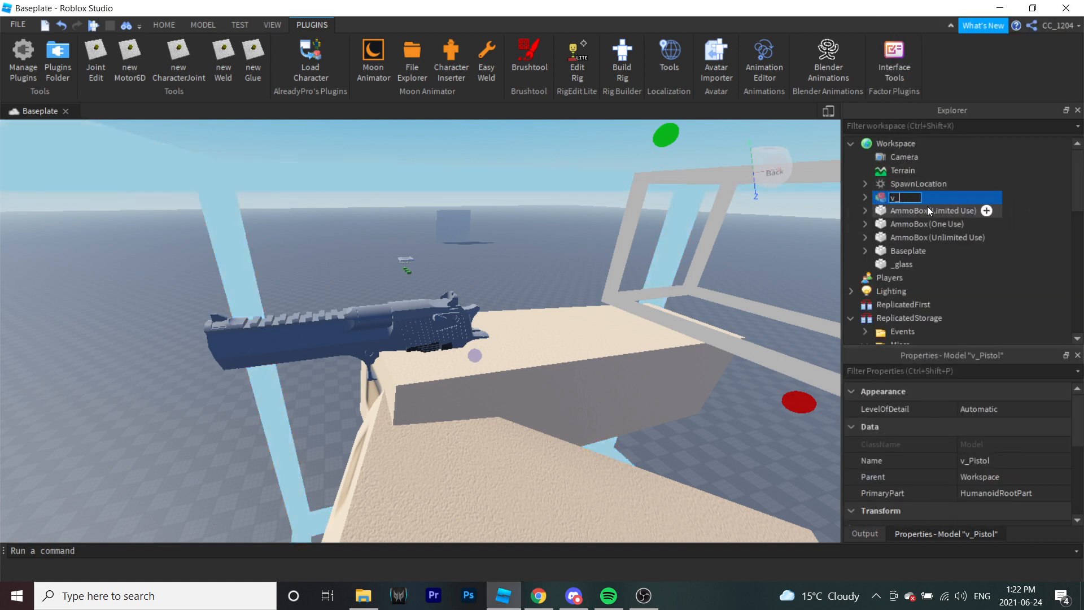
type("Deagle")
key("Return")
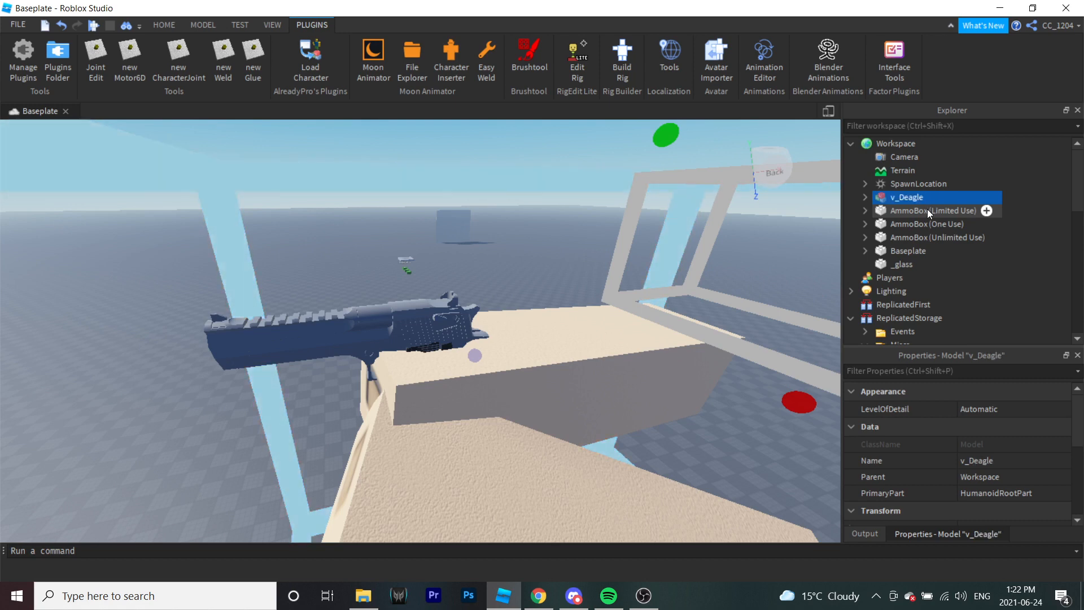
Step: Rename the Pistol tool in StarterPack as Deagle
scroll(920, 220, "down", 10)
left_click(903, 241)
right_click(903, 241)
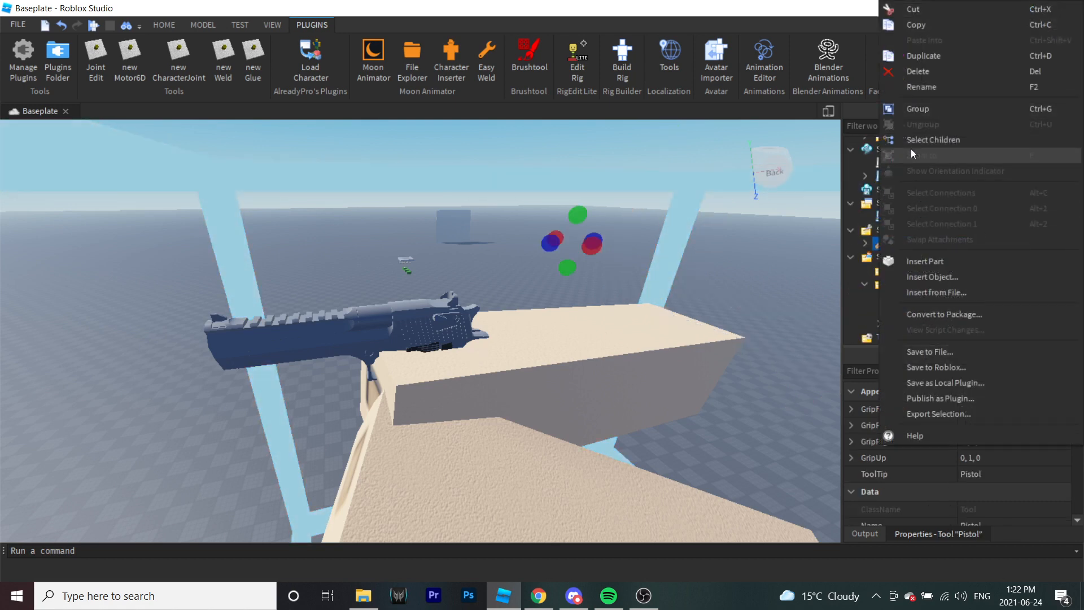
left_click(913, 91)
type("Deag")
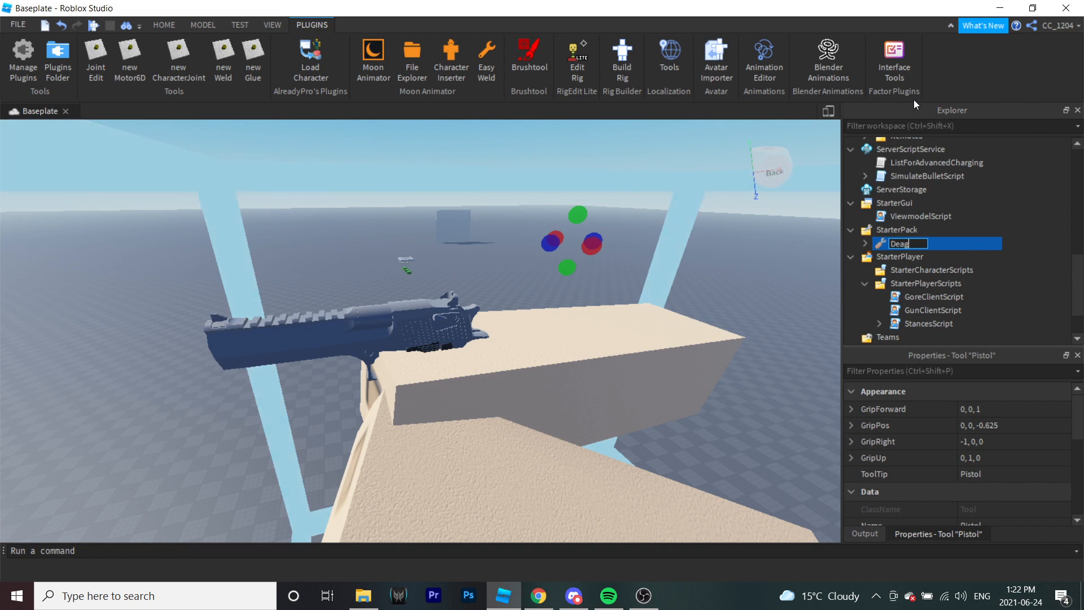
type("le")
key("Return")
Step: Move the v_Deagle model from the Workspace into the Viewmodels folder under Miscs in ReplicatedStorage
scroll(923, 236, "up", 5)
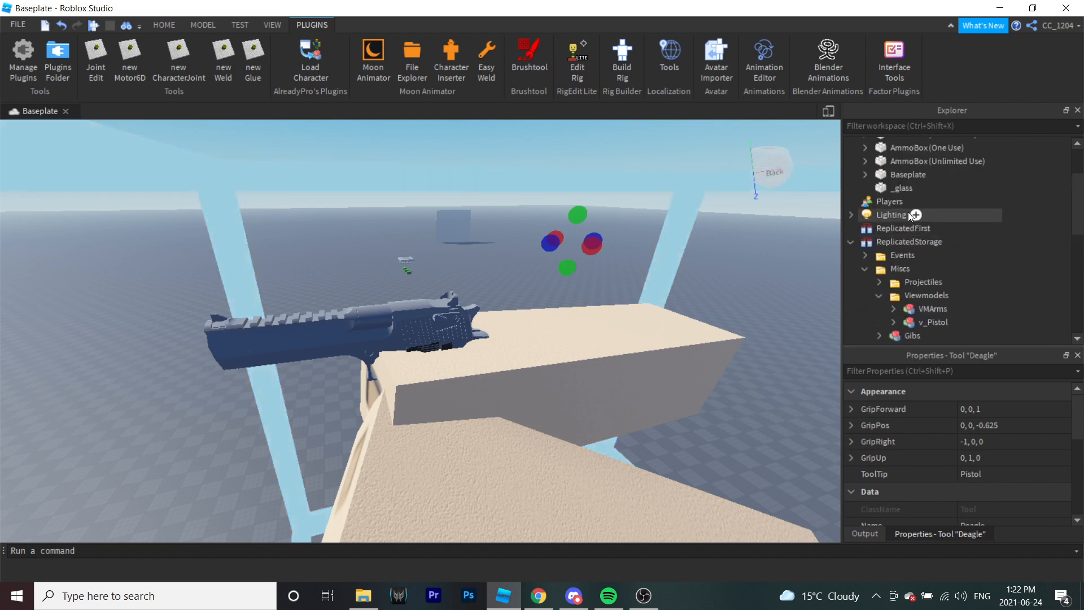
scroll(906, 209, "up", 3)
left_click_drag(885, 199, 923, 184)
scroll(920, 240, "down", 5)
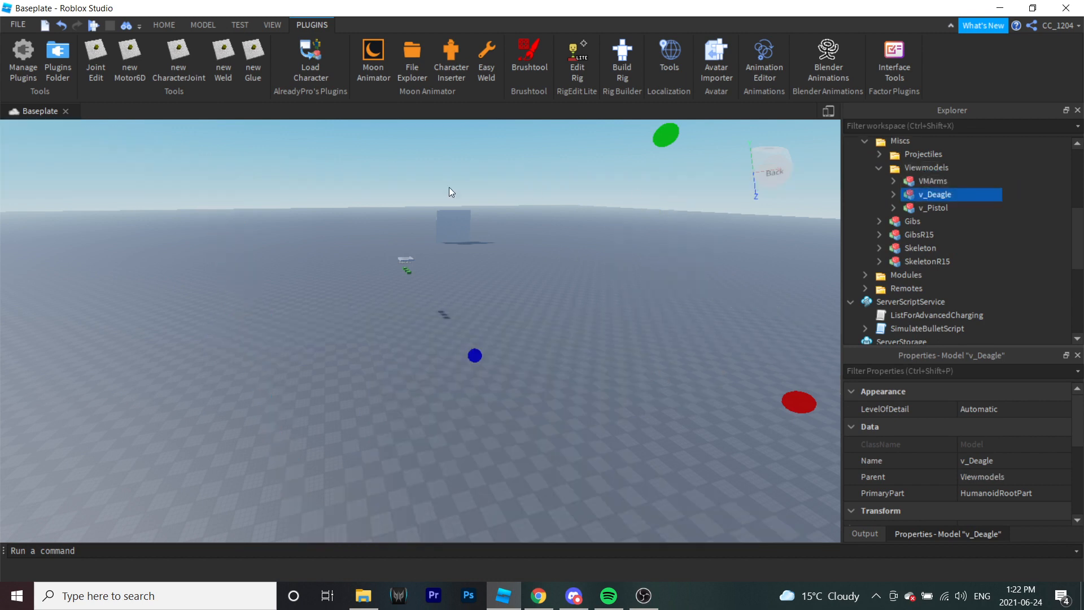
Step: Playtest the place in first person, equip the Deagle and fire it to check the viewmodel
left_click(169, 26)
left_click(600, 50)
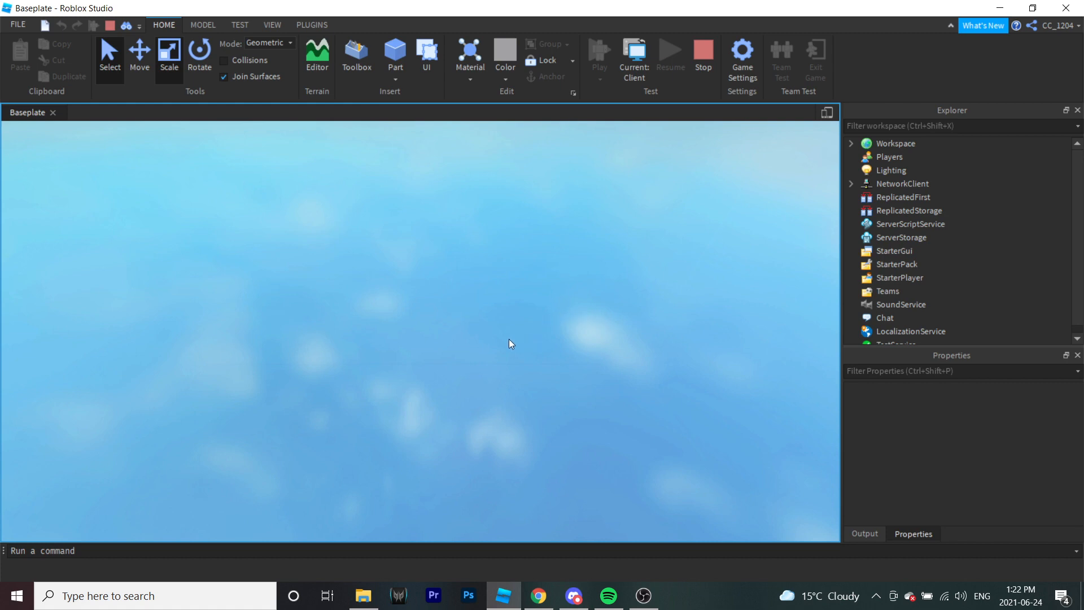
scroll(468, 337, "up", 5)
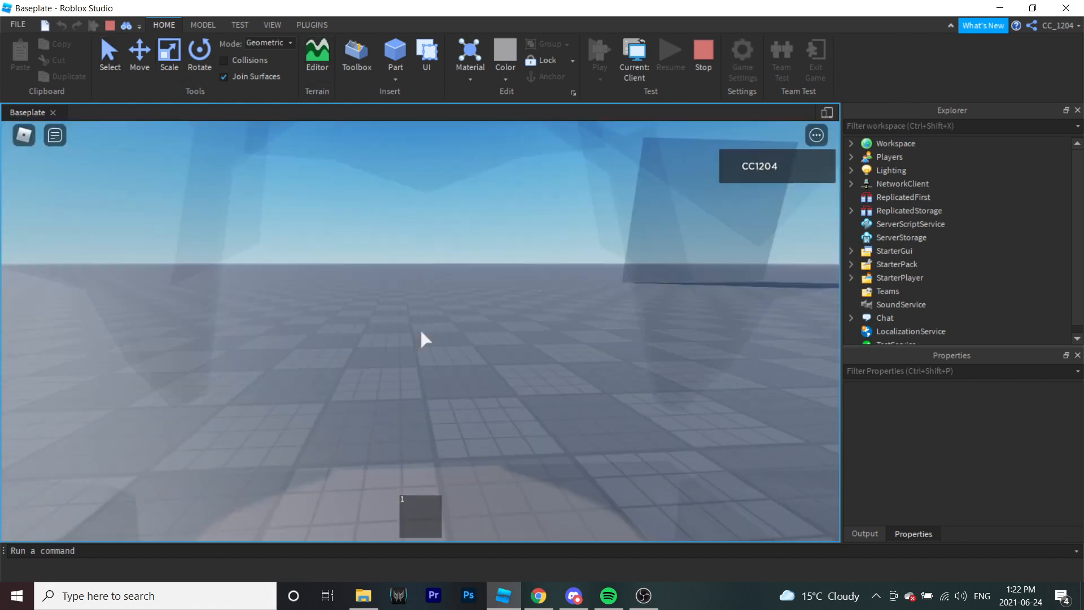
key("1")
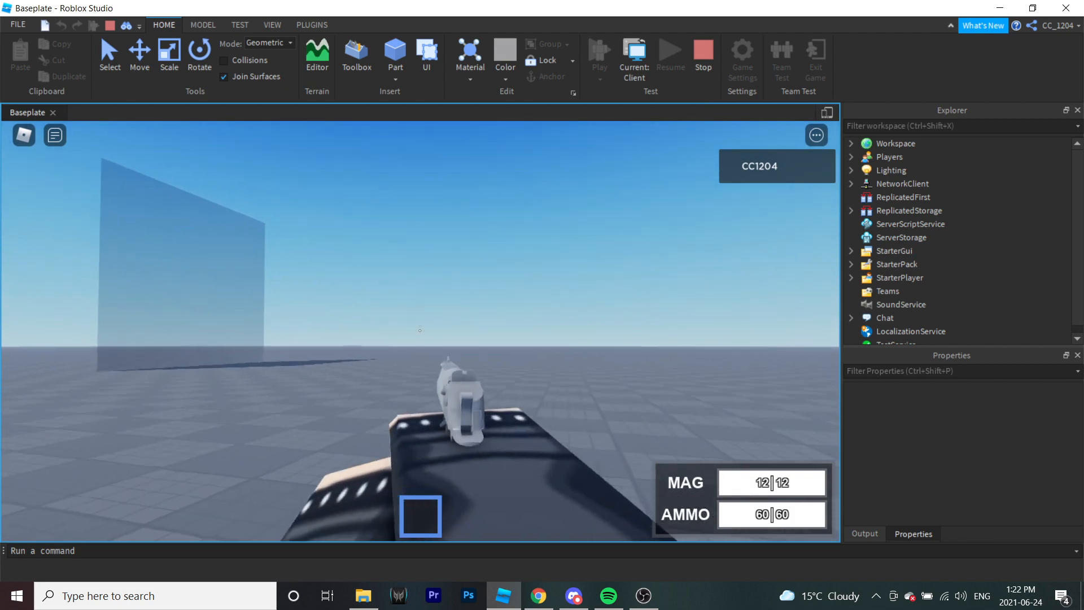
left_click(419, 330)
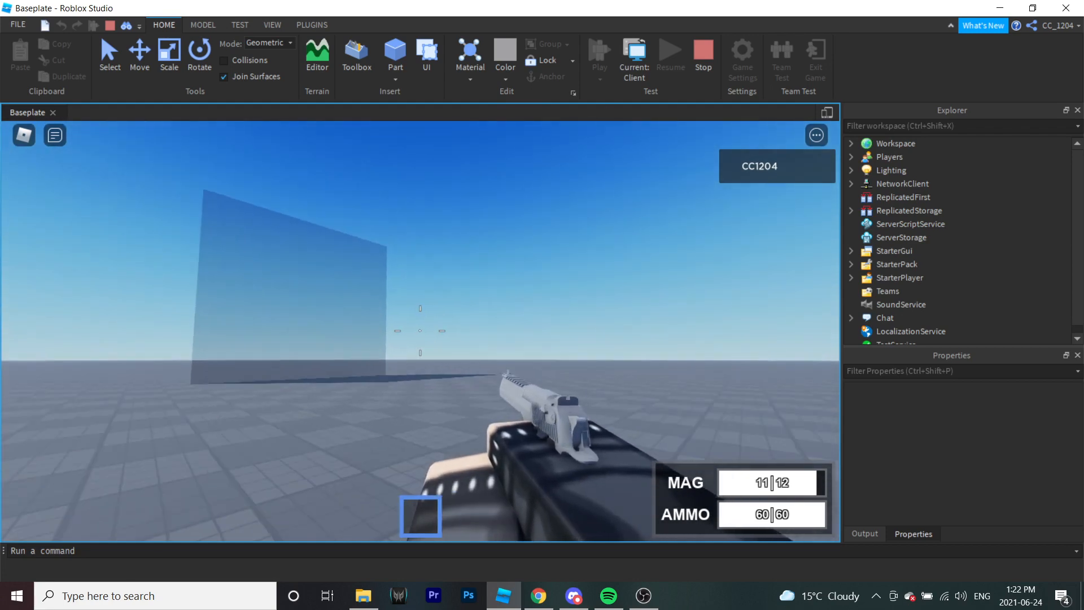
left_click(420, 330)
left_click(420, 330)
Step: Move the v_Deagle model from the Viewmodels folder back into the Workspace
scroll(420, 330, "down", 3)
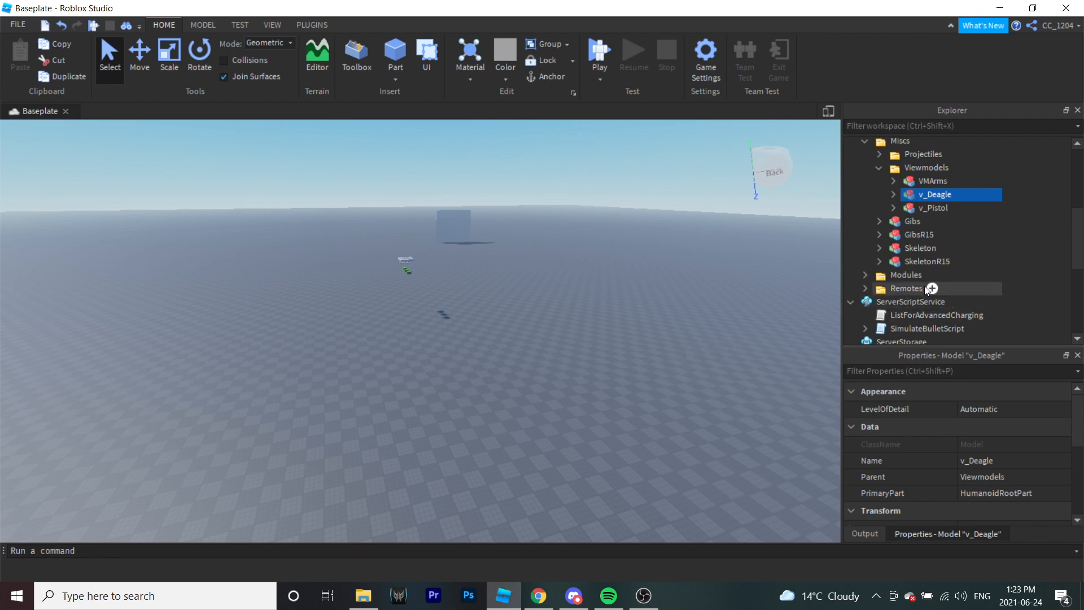
scroll(932, 276, "up", 3)
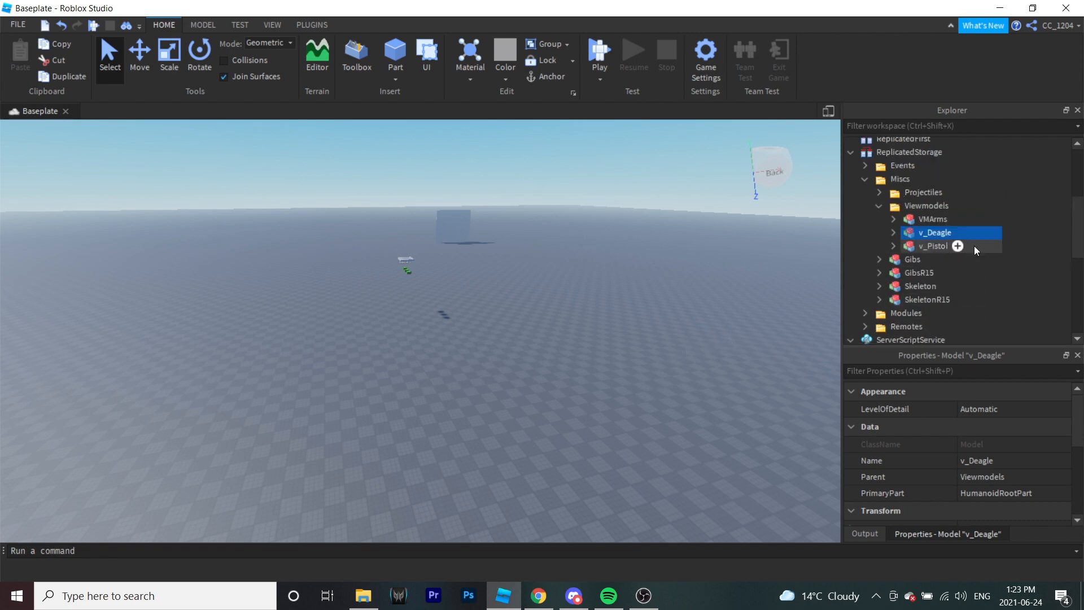
left_click_drag(920, 274, 895, 143)
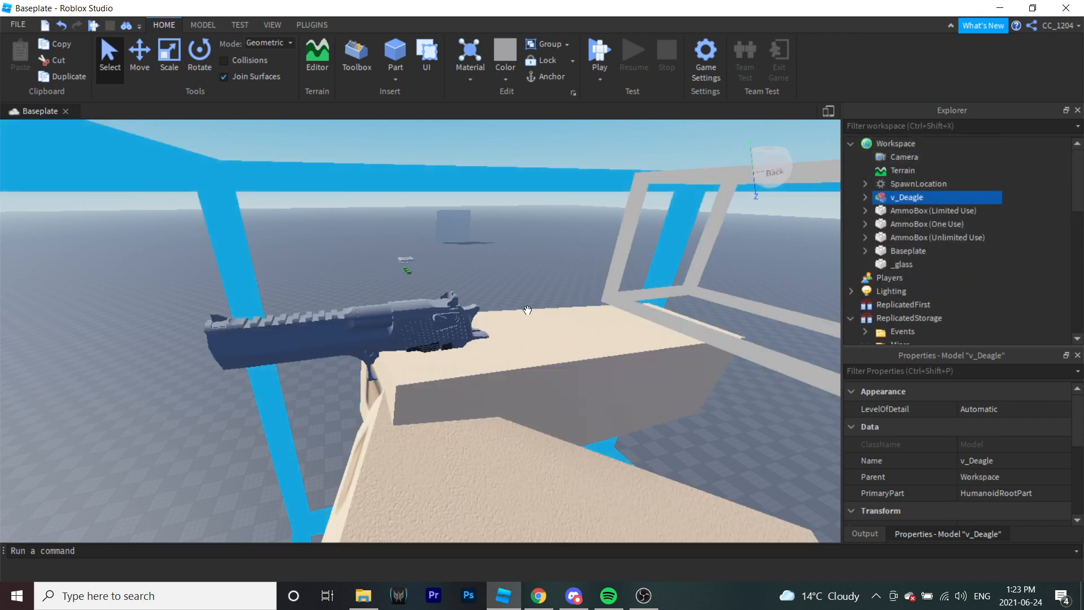
Step: Open the Animation Editor on the v_Deagle rig and create an animation named FireAnimationDeagle
left_click(311, 25)
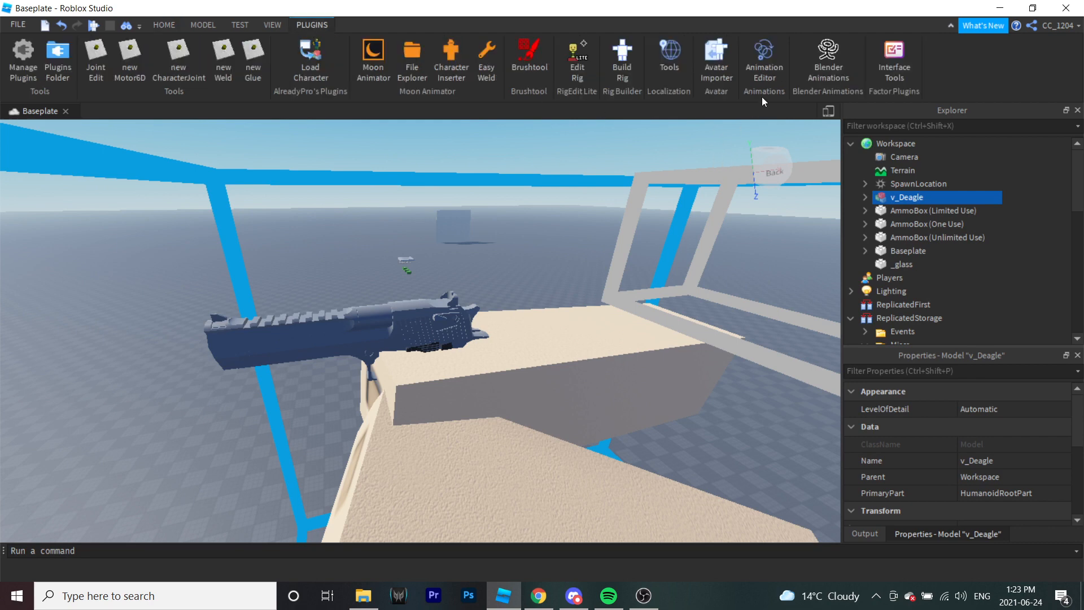
left_click(763, 69)
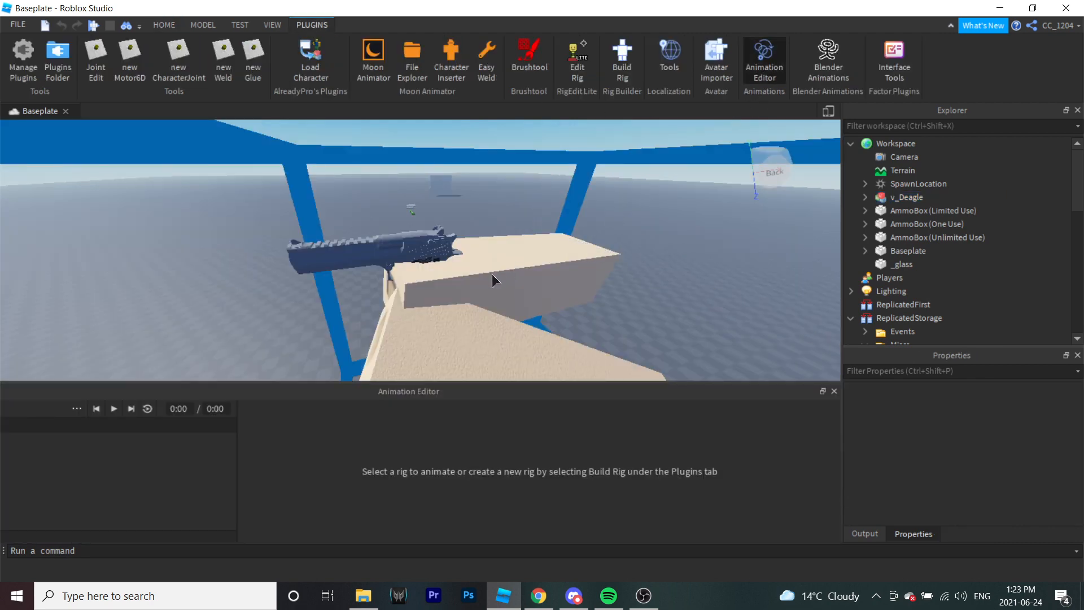
left_click(492, 273)
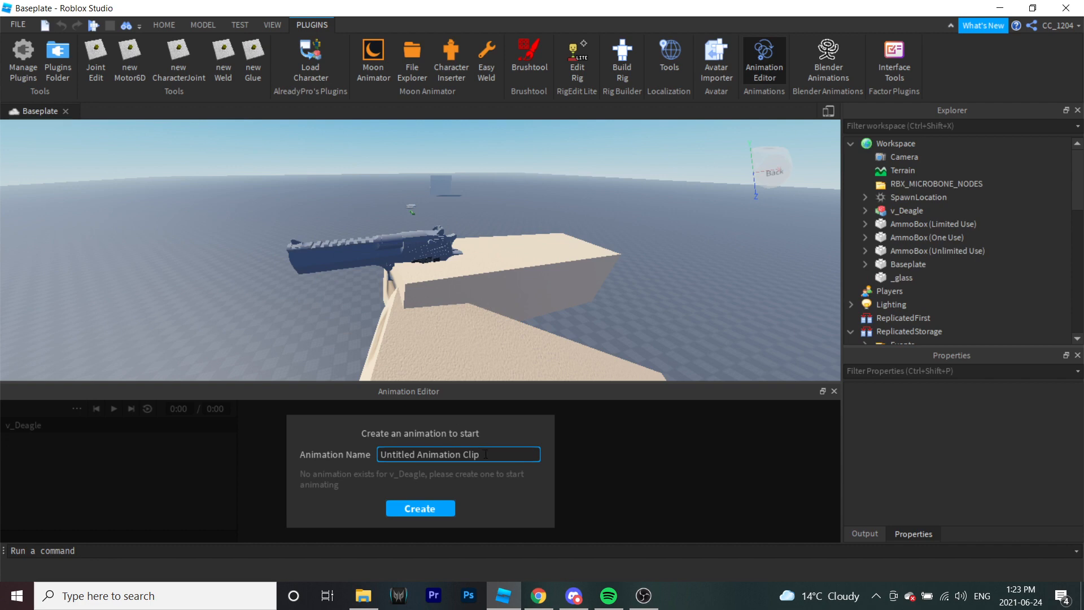
key("ctrl+a")
key("BackSpace")
type("Fre")
key("BackSpace")
key("BackSpace")
type("ireAnimationDeagle")
left_click(421, 507)
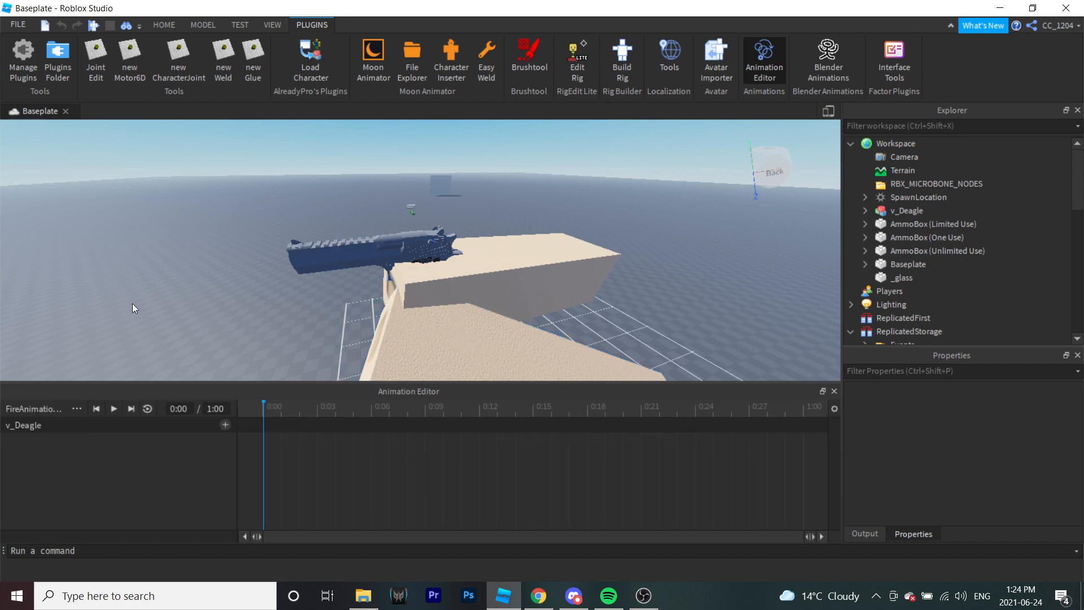
Step: Add all of v_Deagle's part tracks to the timeline and insert starting keyframes for them at 0:00
left_click(225, 424)
left_click(257, 578)
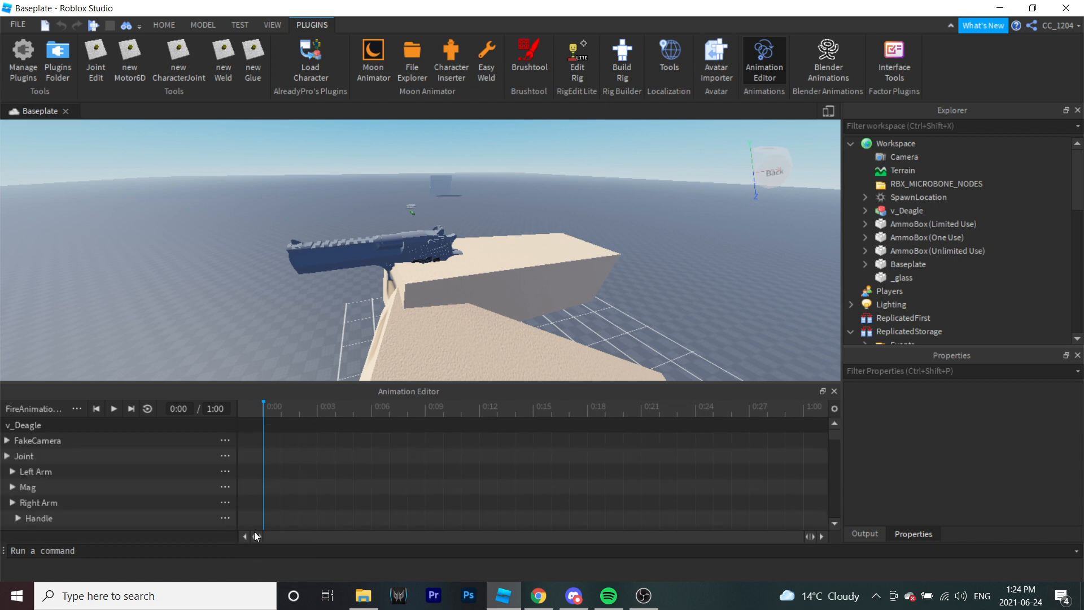
right_click(261, 429)
left_click(285, 434)
Step: Keyframe the Joint at 0:03 with the gun and arms moved slightly backward for the recoil
left_click_drag(272, 403, 319, 409)
left_click(31, 459)
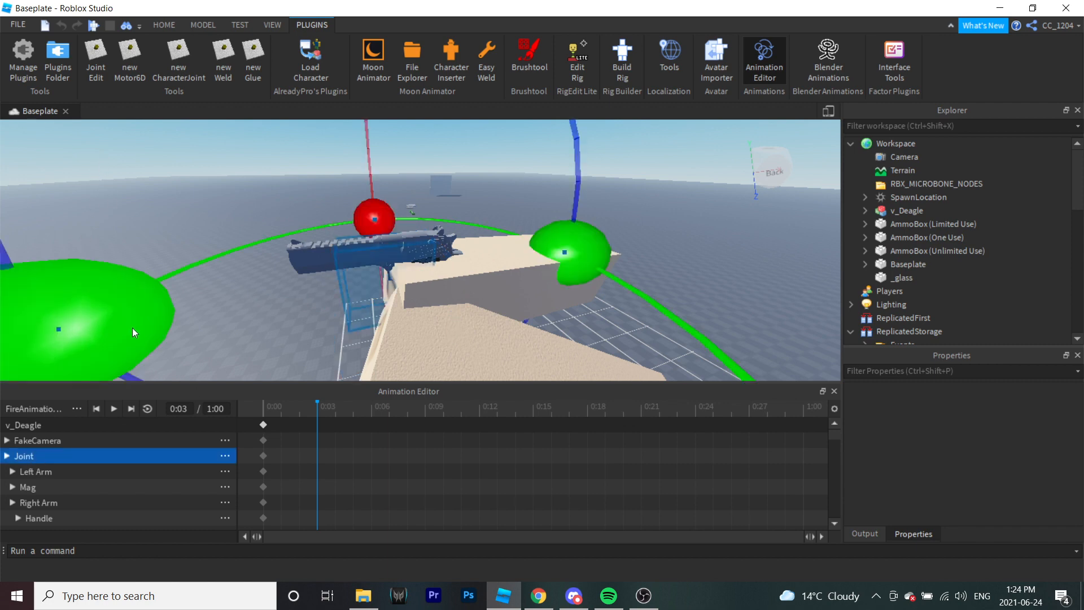
left_click(164, 24)
left_click(139, 54)
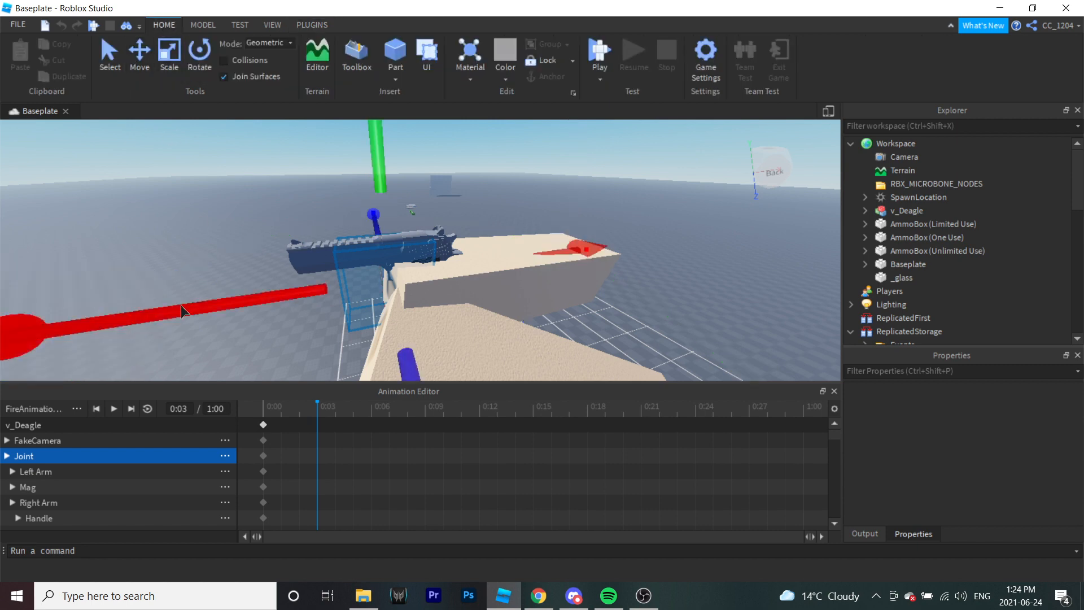
left_click_drag(182, 312, 203, 338)
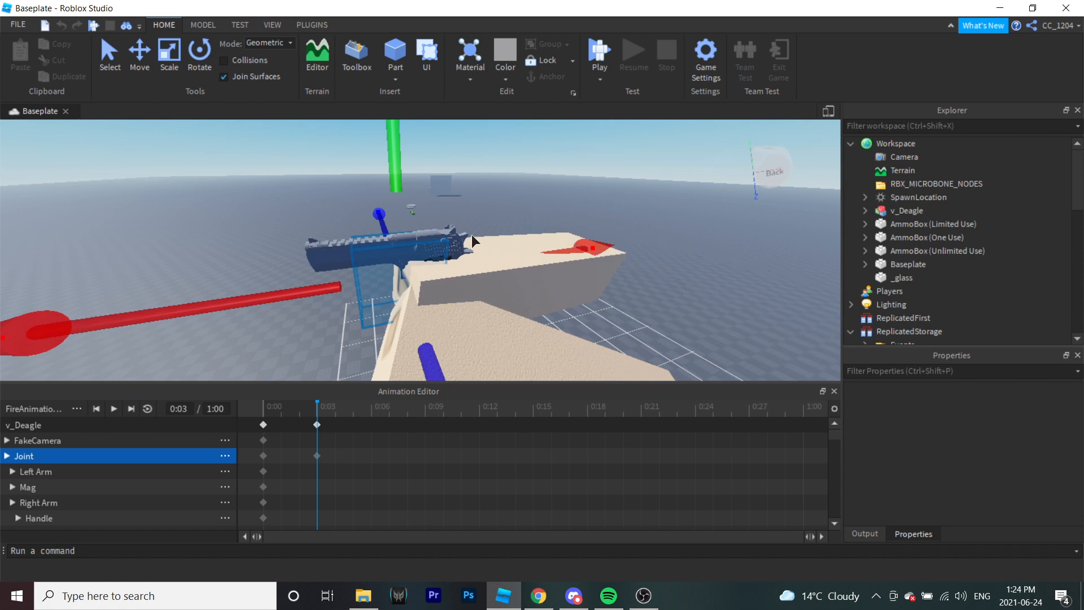
key("ctrl+z")
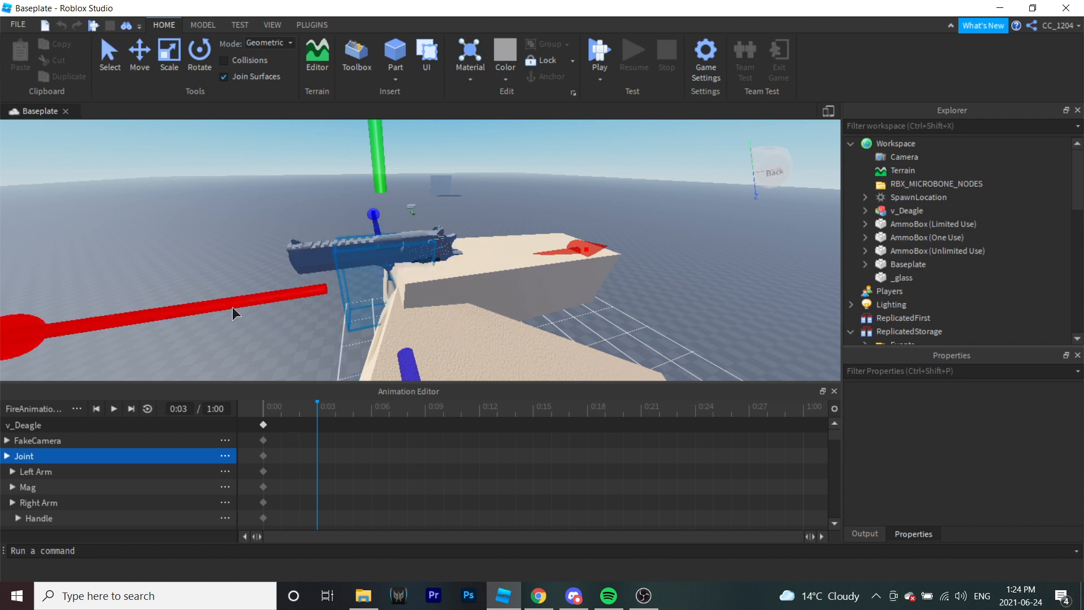
left_click_drag(232, 306, 259, 305)
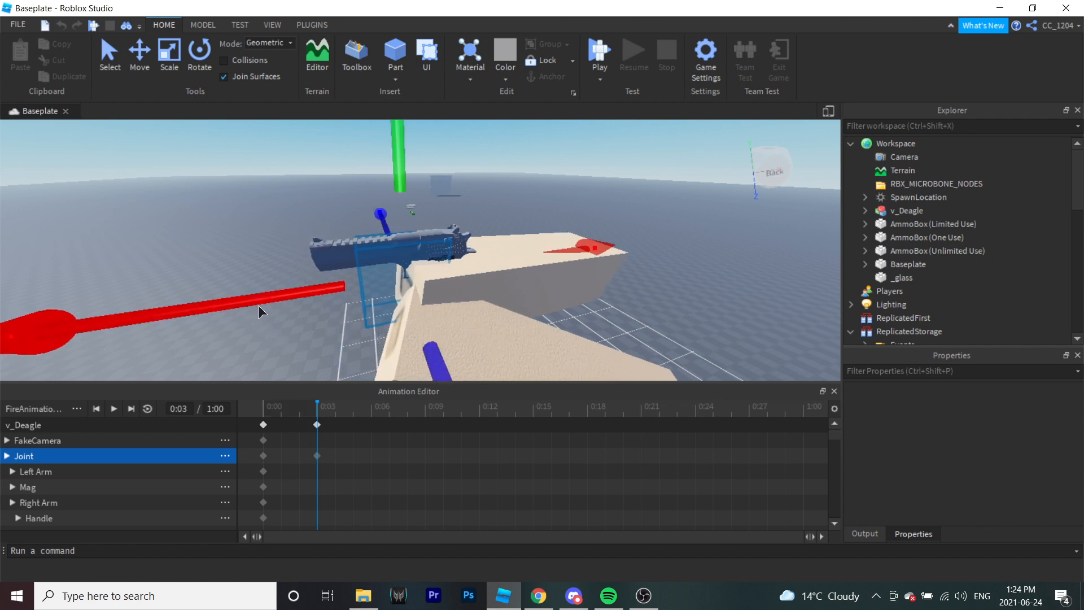
Step: Rotate the Joint at 0:03 so that the gun's muzzle tilts slightly upward
left_click(195, 56)
scroll(288, 252, "down", 3)
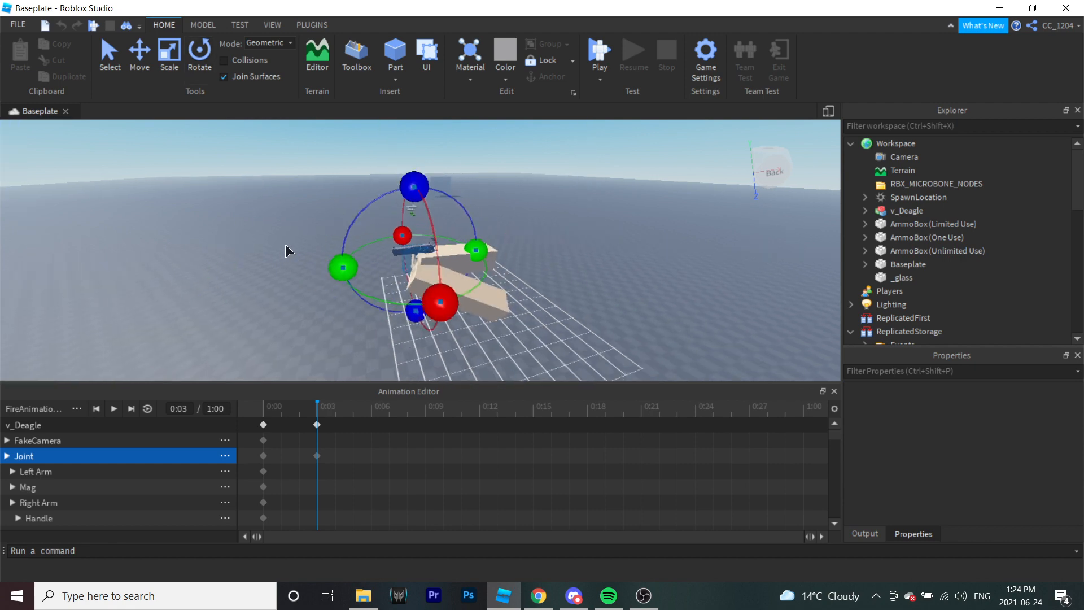
left_click_drag(410, 187, 412, 195)
left_click(203, 25)
scroll(412, 223, "up", 5)
scroll(409, 226, "down", 2)
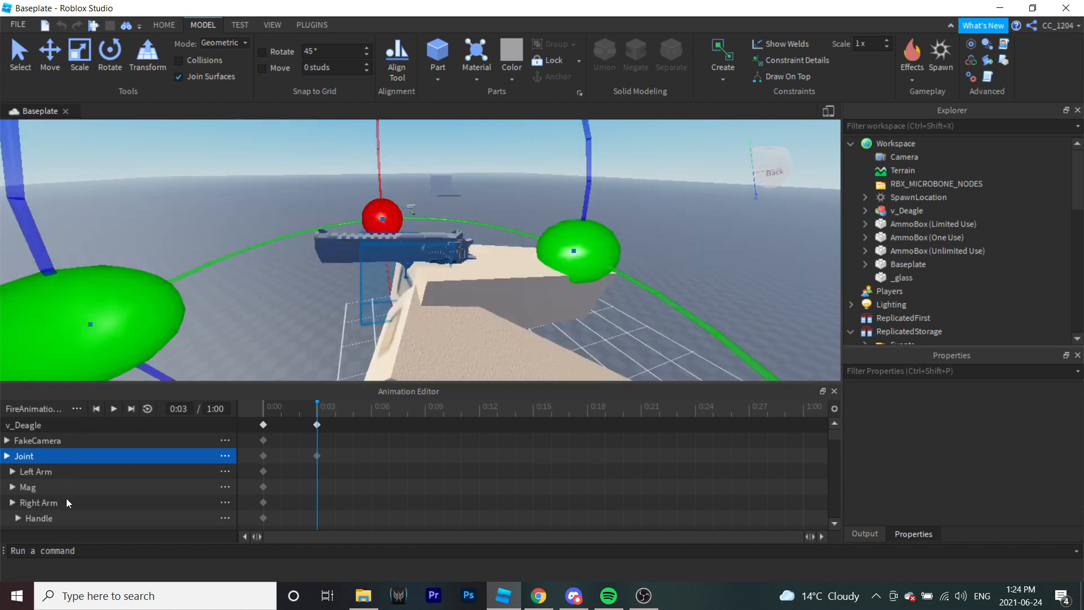
scroll(65, 502, "down", 4)
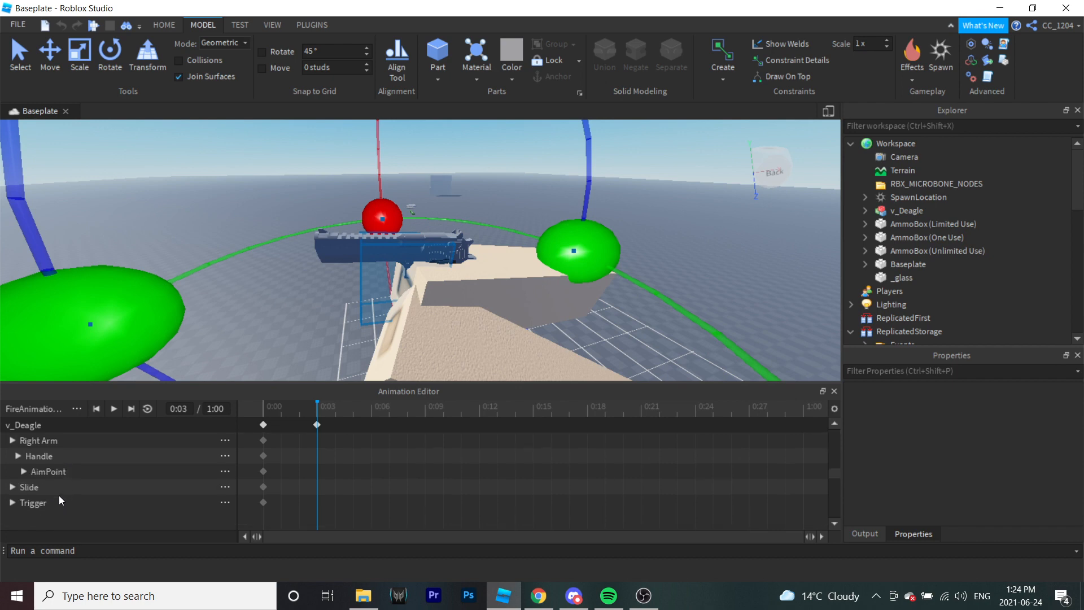
Step: Keyframe the Slide at 0:03, moved backward along its local axis
left_click(57, 487)
left_click(50, 53)
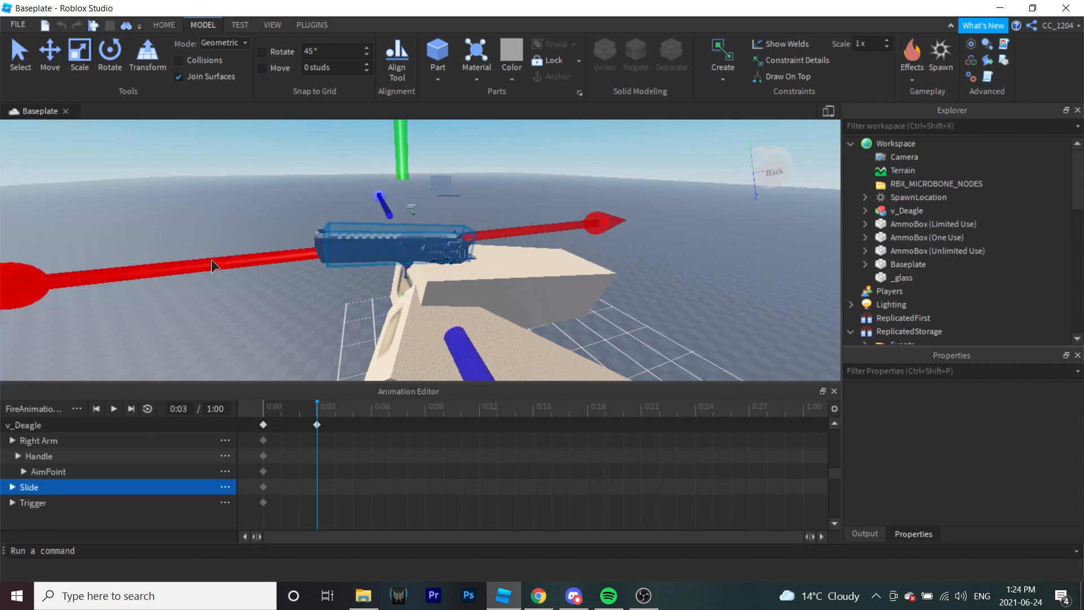
key("ctrl+l")
left_click_drag(209, 246, 264, 270)
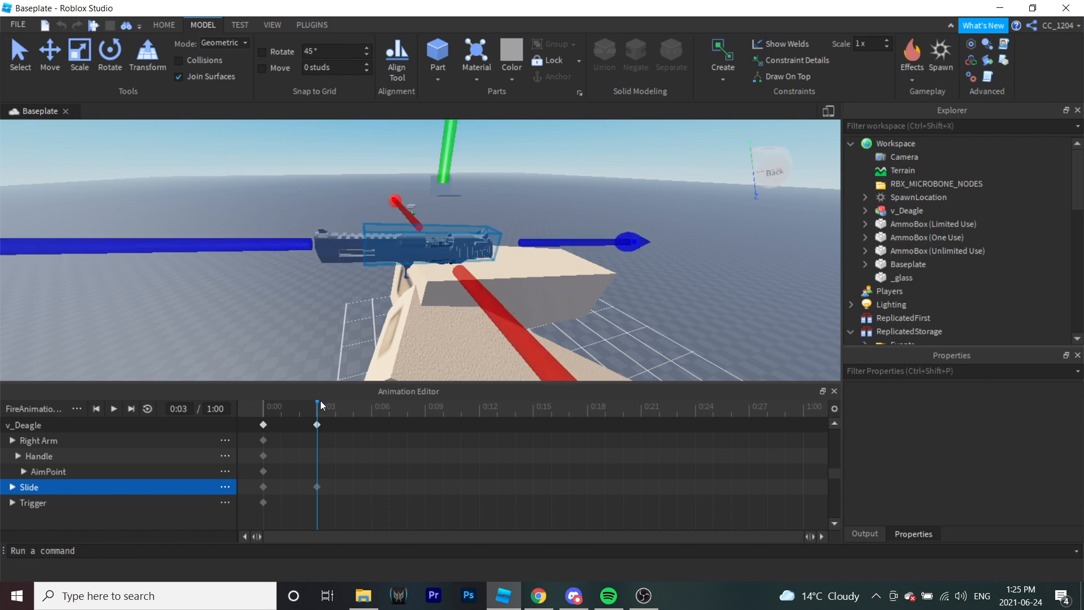
Step: Copy all starting keyframes from 0:00 and paste them at 0:06
left_click_drag(319, 408, 371, 421)
left_click(263, 424)
right_click(263, 424)
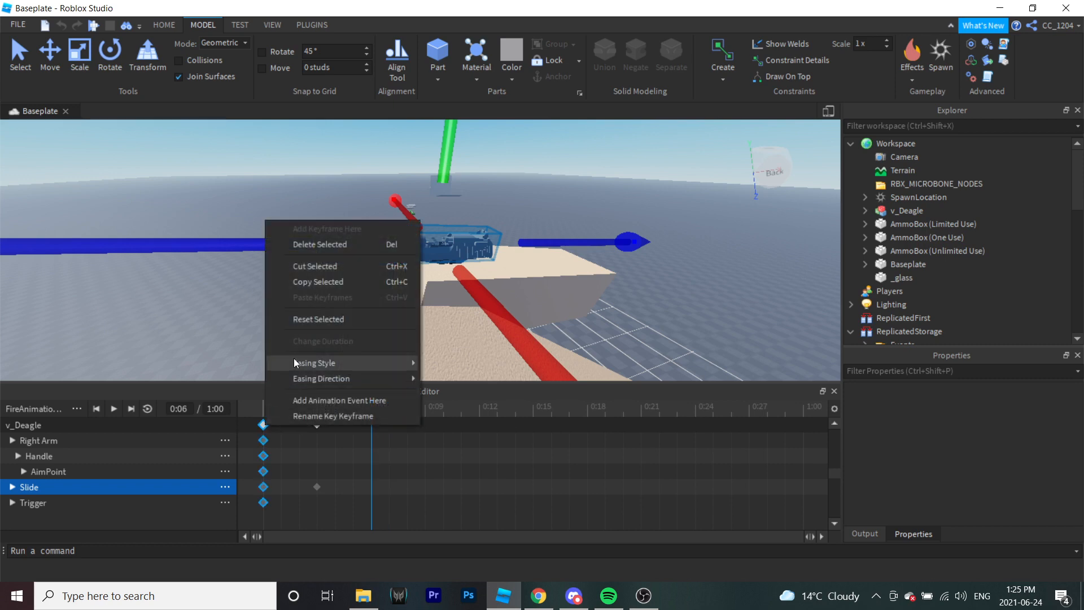
left_click(309, 281)
right_click(372, 425)
left_click(407, 501)
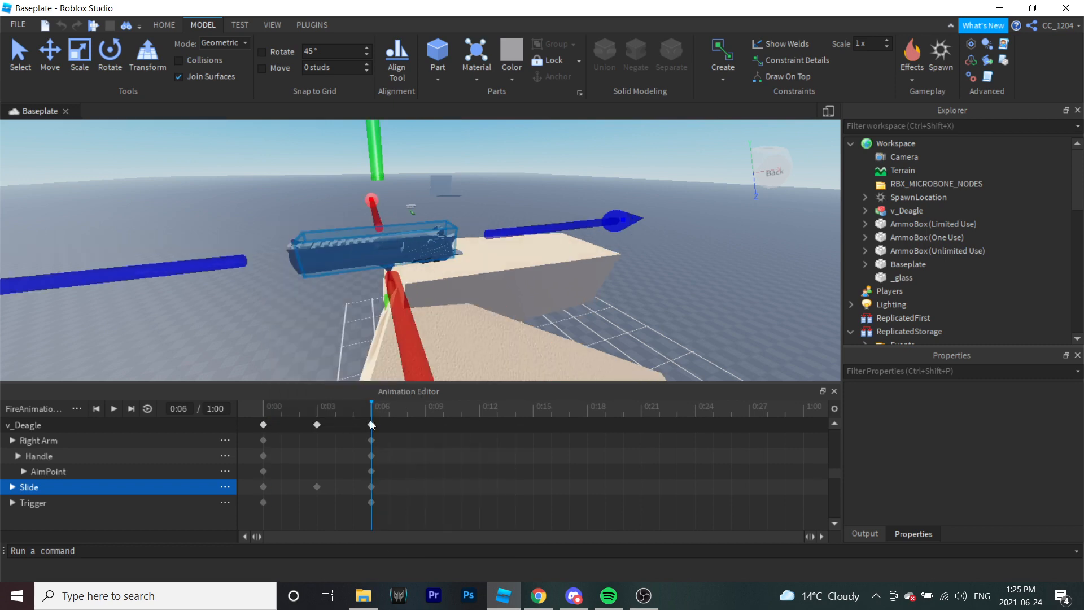
Step: Preview the FireAnimationDeagle animation
left_click(113, 408)
left_click(112, 409)
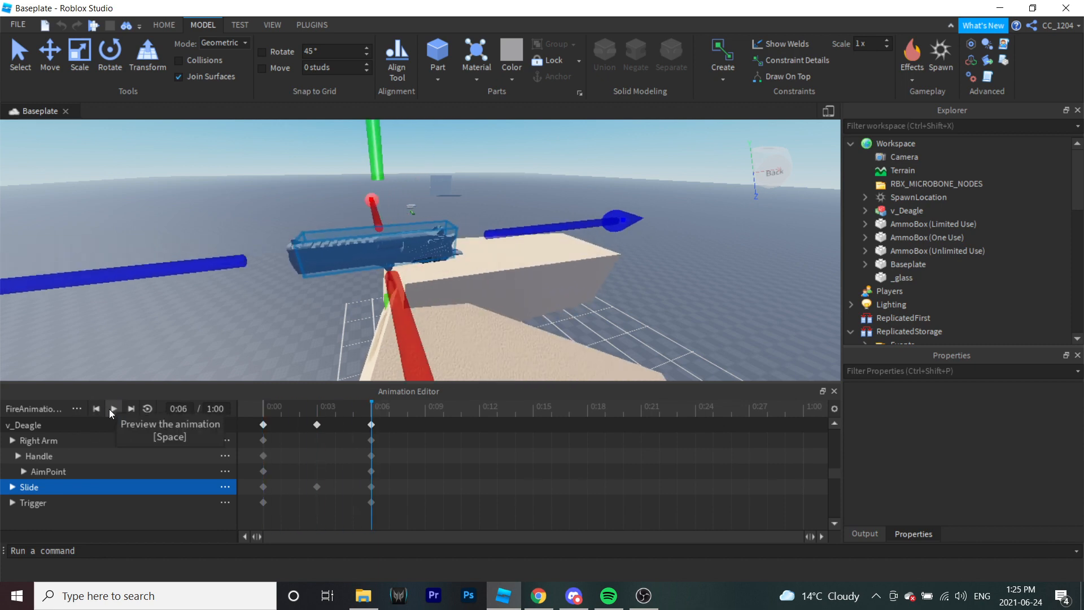
left_click(112, 409)
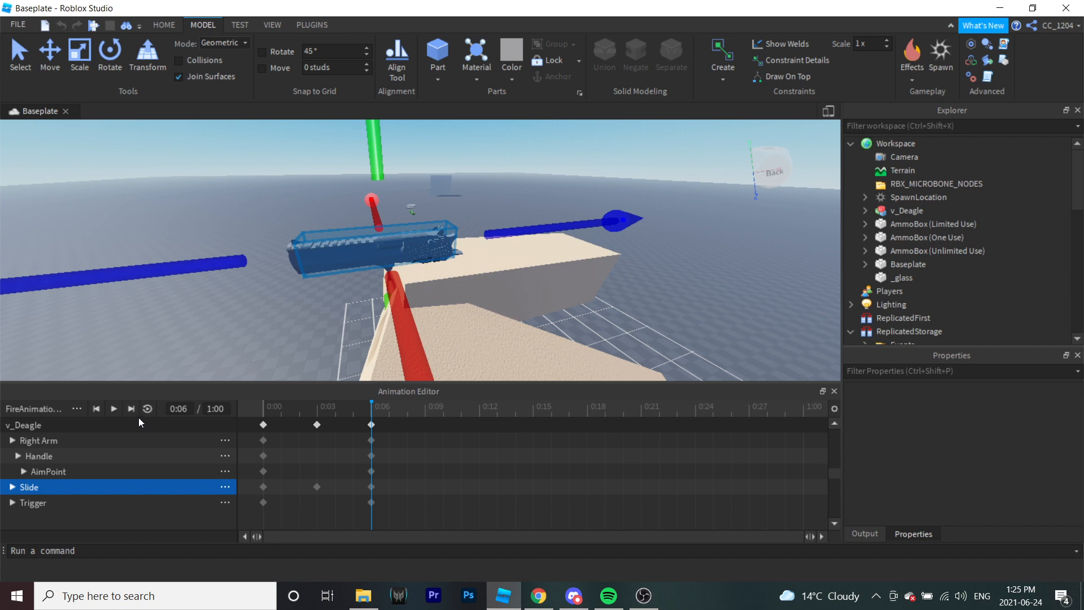
Step: Set the animation's priority to Action and save it on the v_Deagle rig
left_click(76, 408)
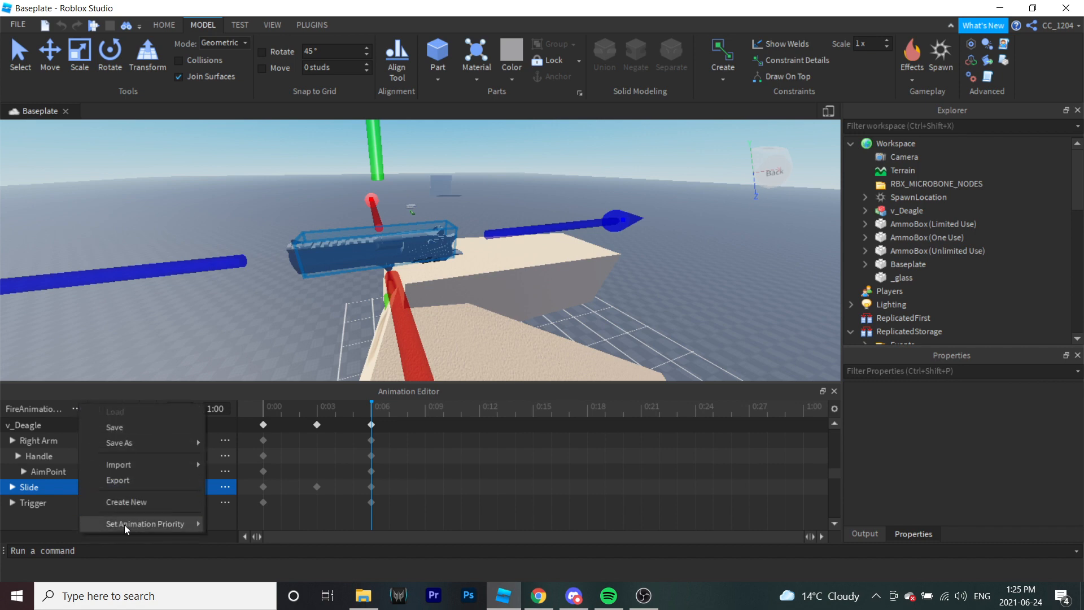
mouse_move(124, 523)
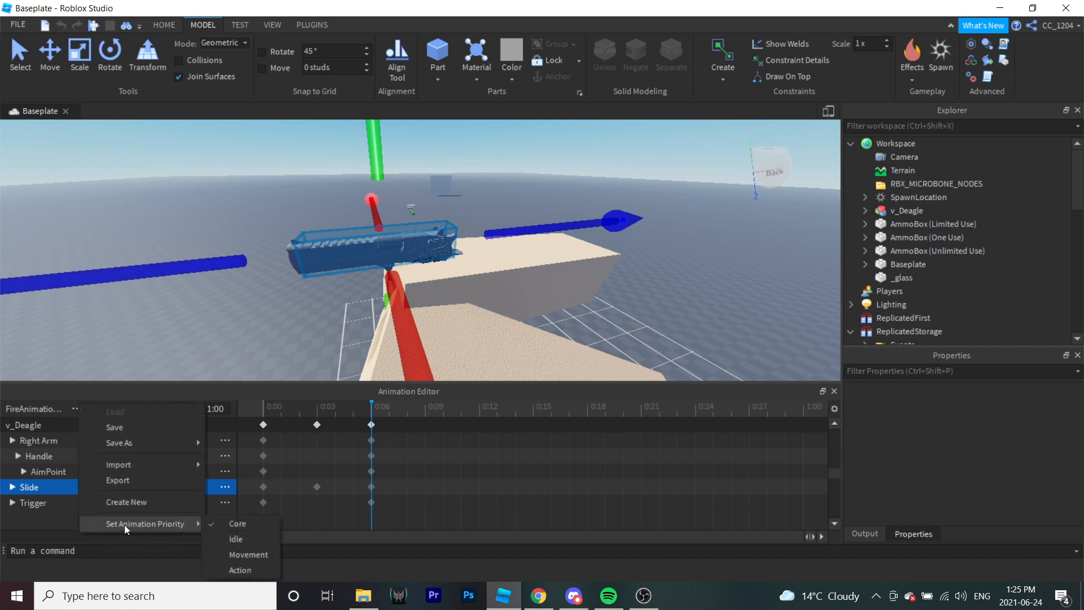
left_click(236, 570)
left_click(79, 410)
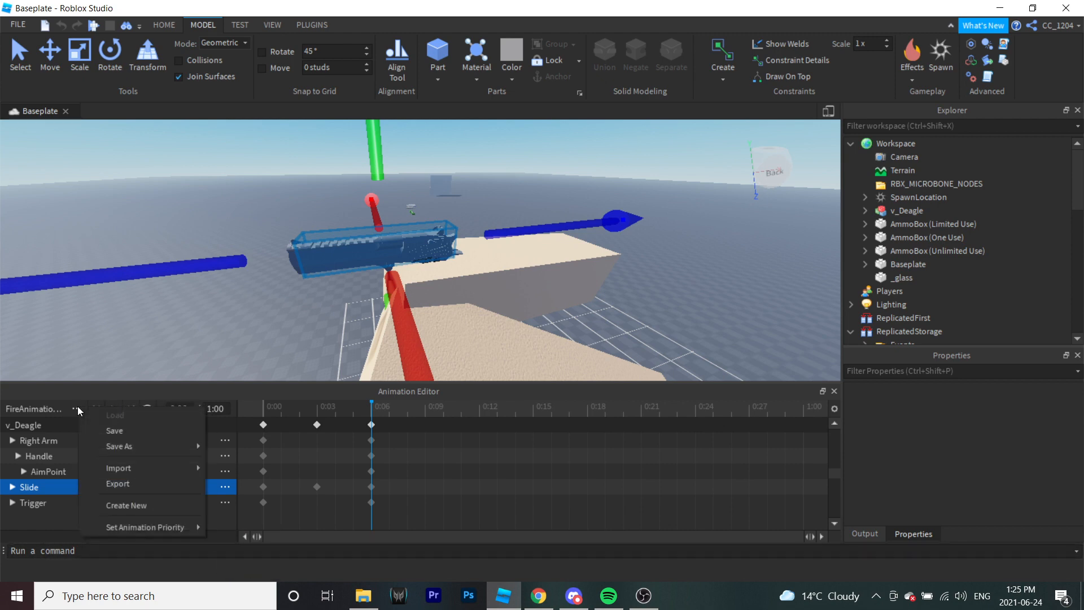
left_click(113, 492)
Step: Export FireAnimationDeagle to Roblox with a description, submit it and copy its asset ID
left_click(77, 407)
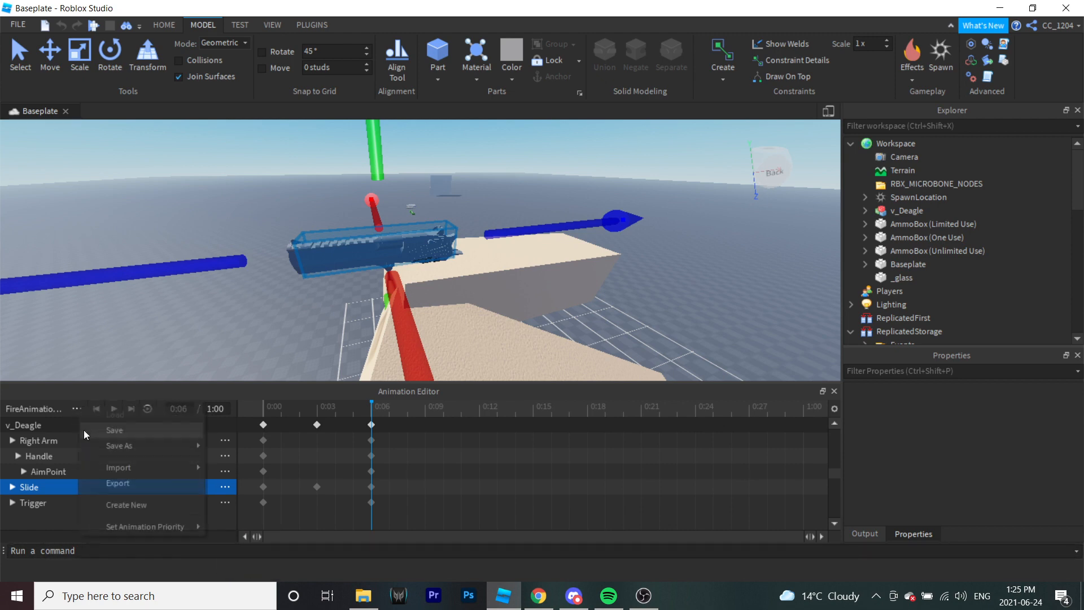
left_click(104, 482)
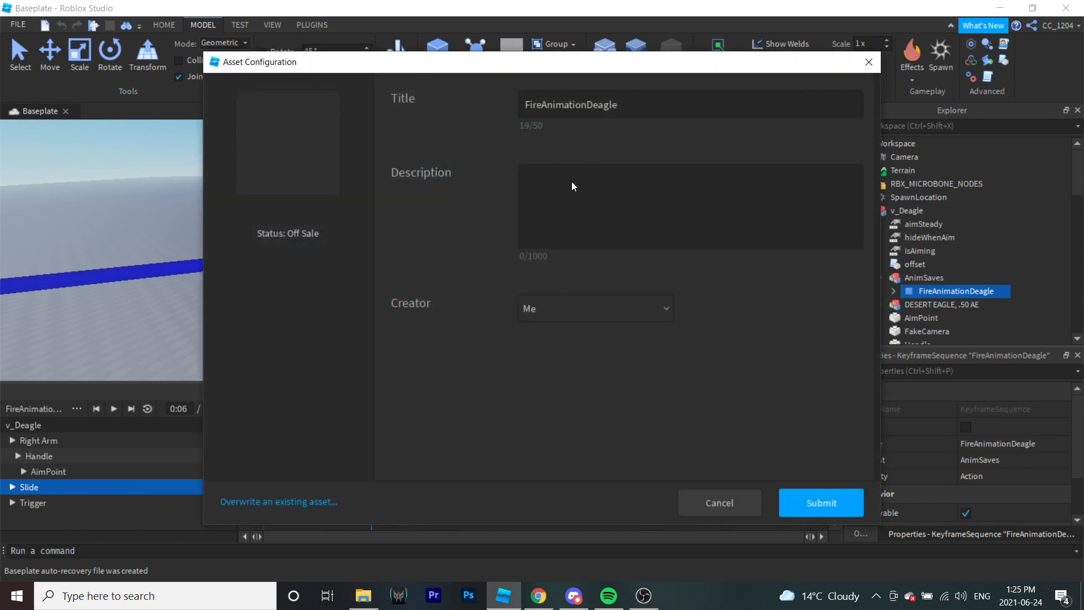
left_click(573, 186)
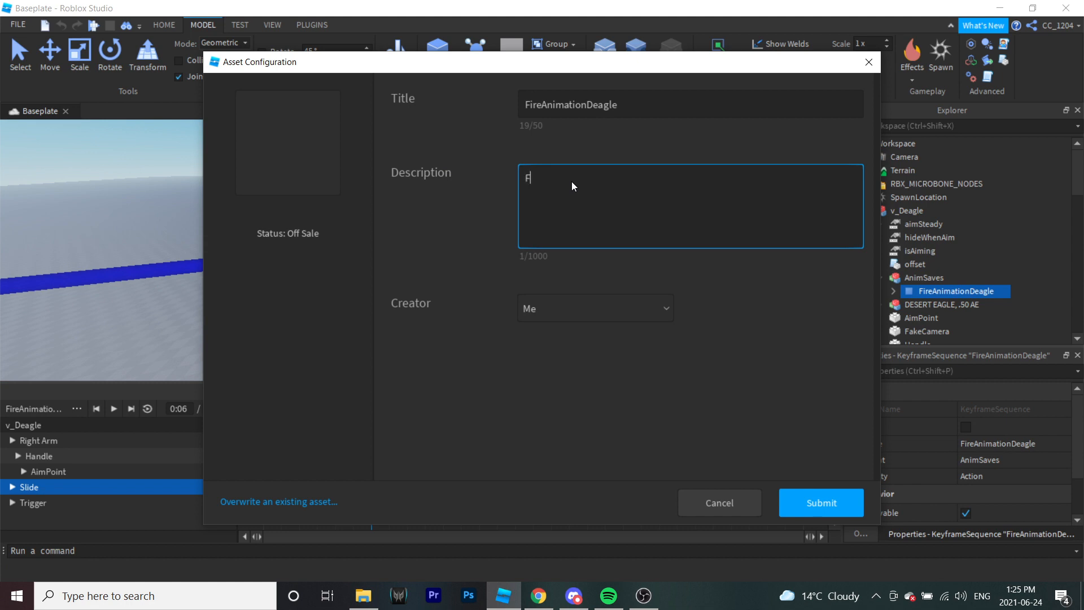
left_click(801, 502)
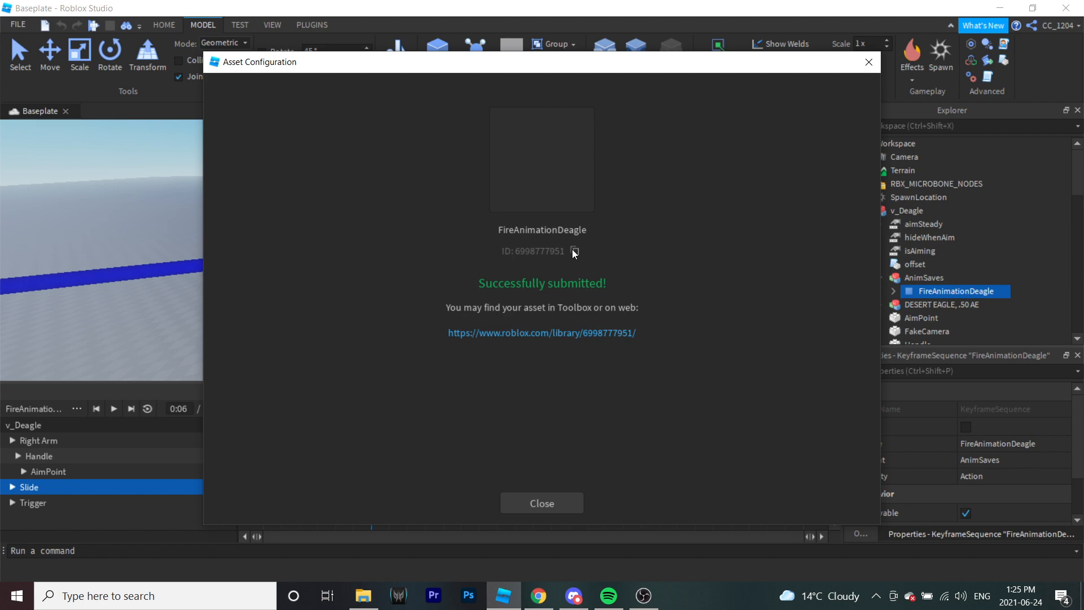
left_click(547, 501)
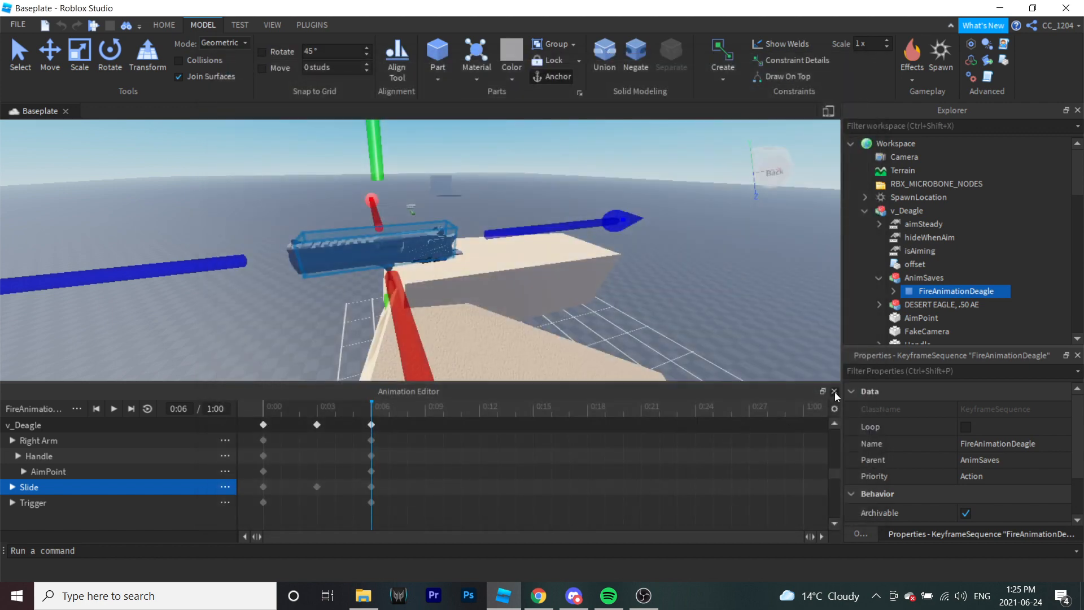
Step: Close the Animation Editor and open the Setting module script of the Deagle tool in StarterPack
left_click(835, 392)
scroll(931, 254, "down", 15)
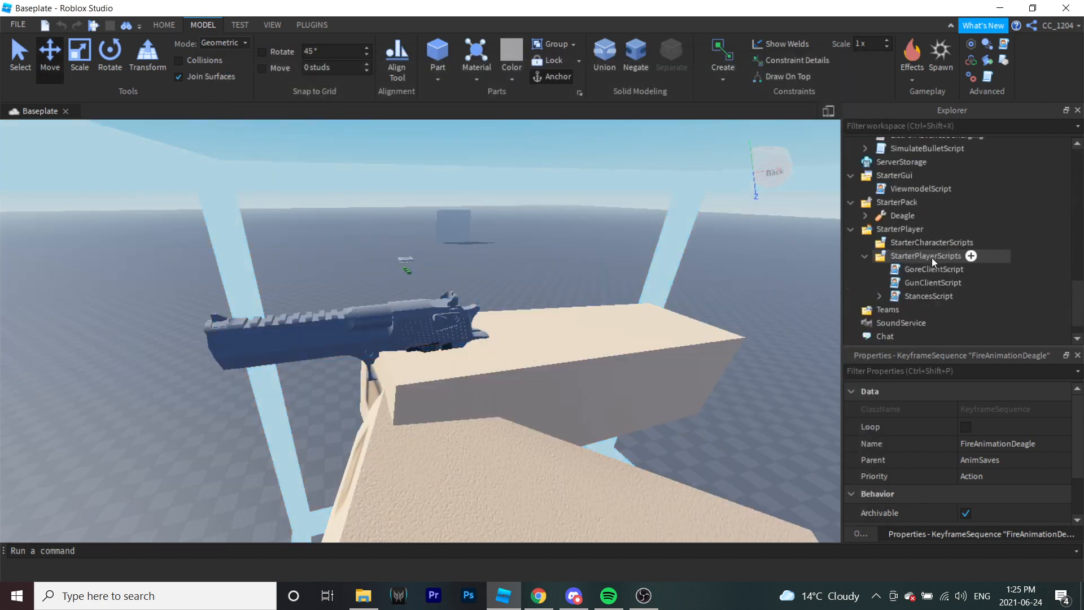
left_click(898, 189)
left_click(865, 190)
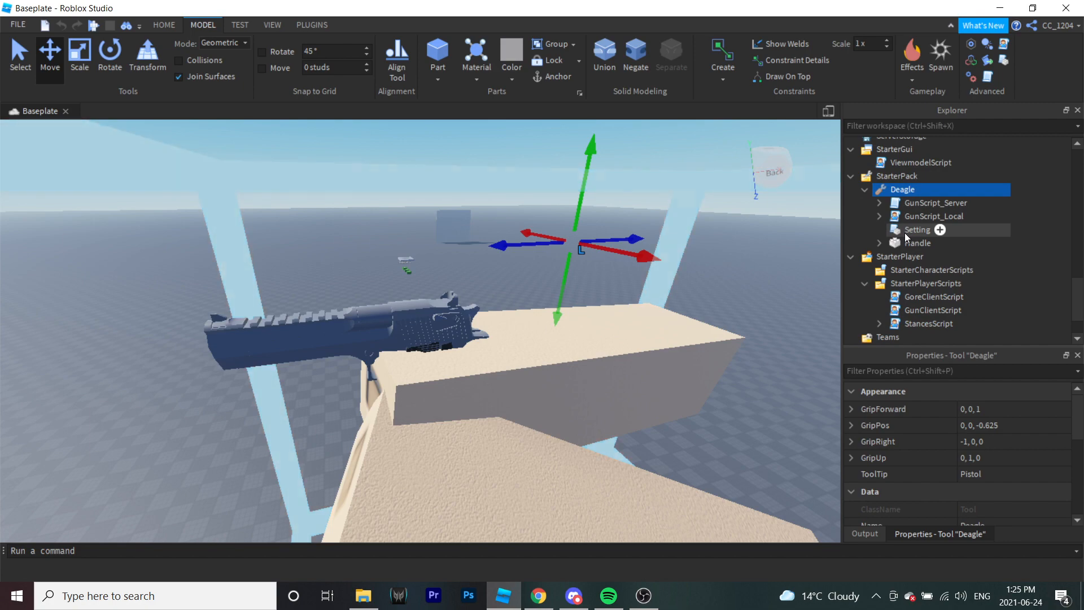
double_click(904, 231)
Step: Examine the gun options in the Setting script, from the basic and viewmodel animation settings to the hit and sound effects
scroll(257, 280, "down", 20)
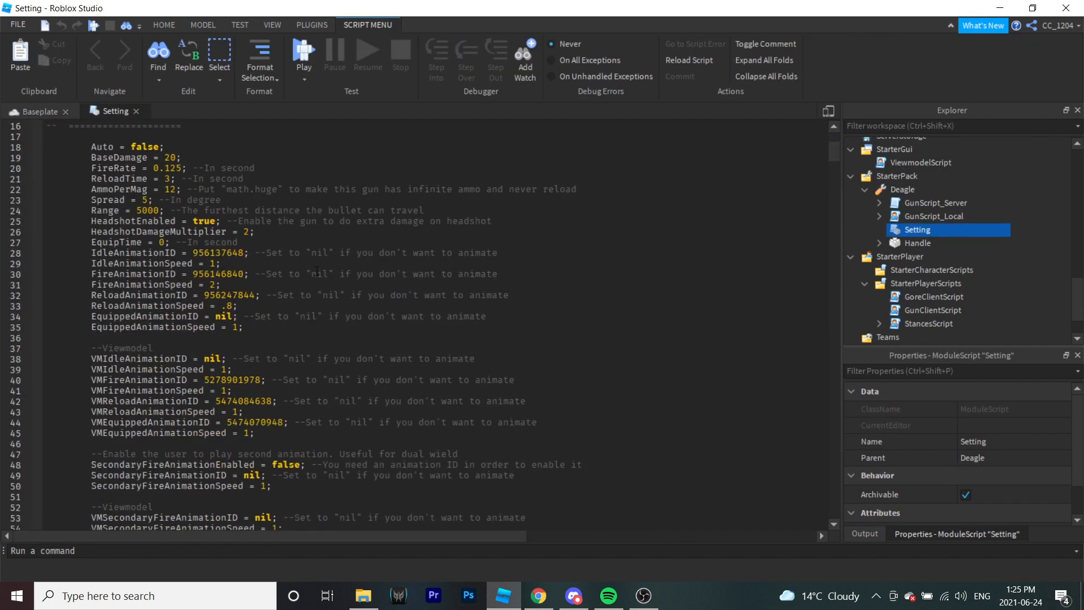
scroll(761, 249, "down", 9)
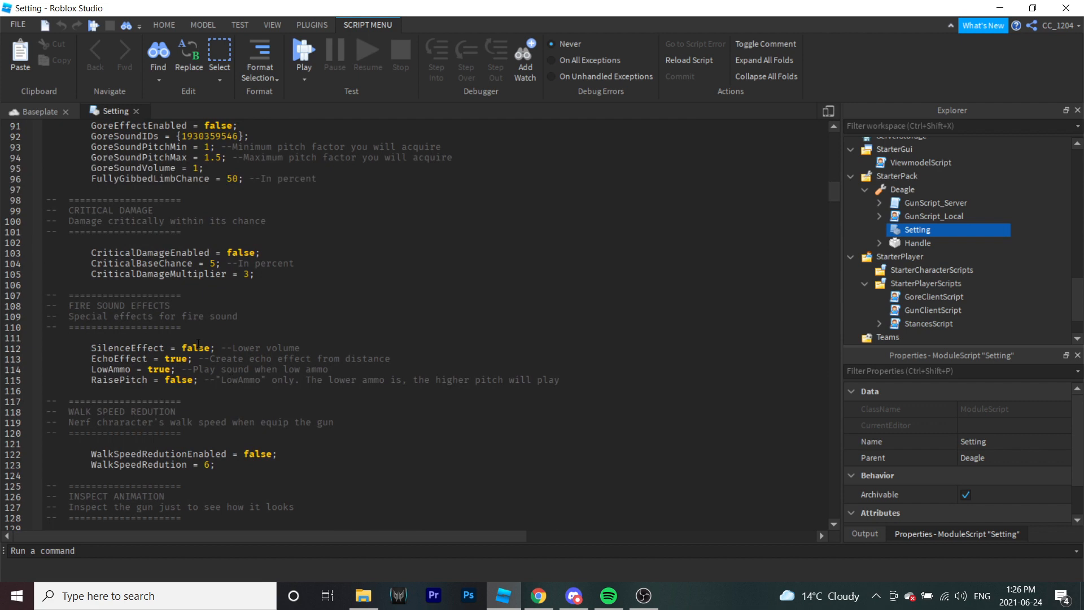
scroll(186, 373, "down", 2)
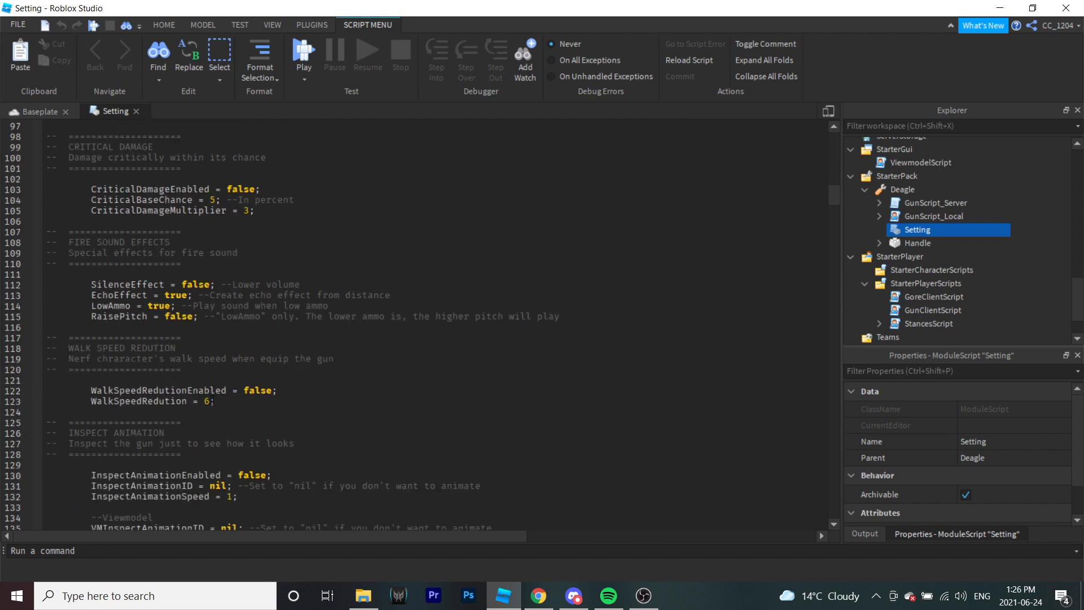
scroll(212, 402, "down", 17)
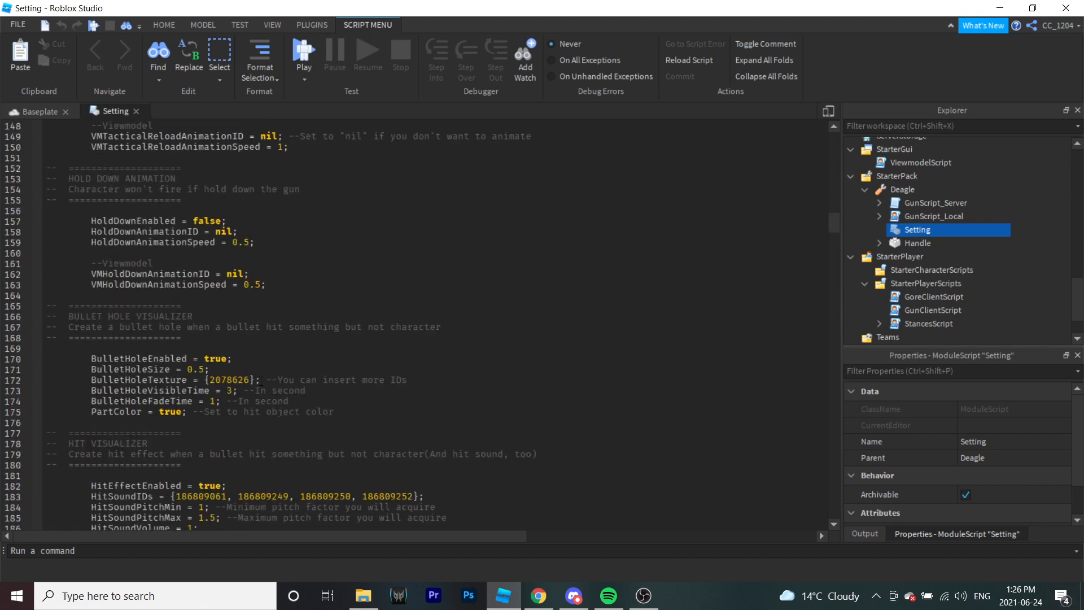
scroll(261, 380, "down", 3)
scroll(223, 282, "down", 16)
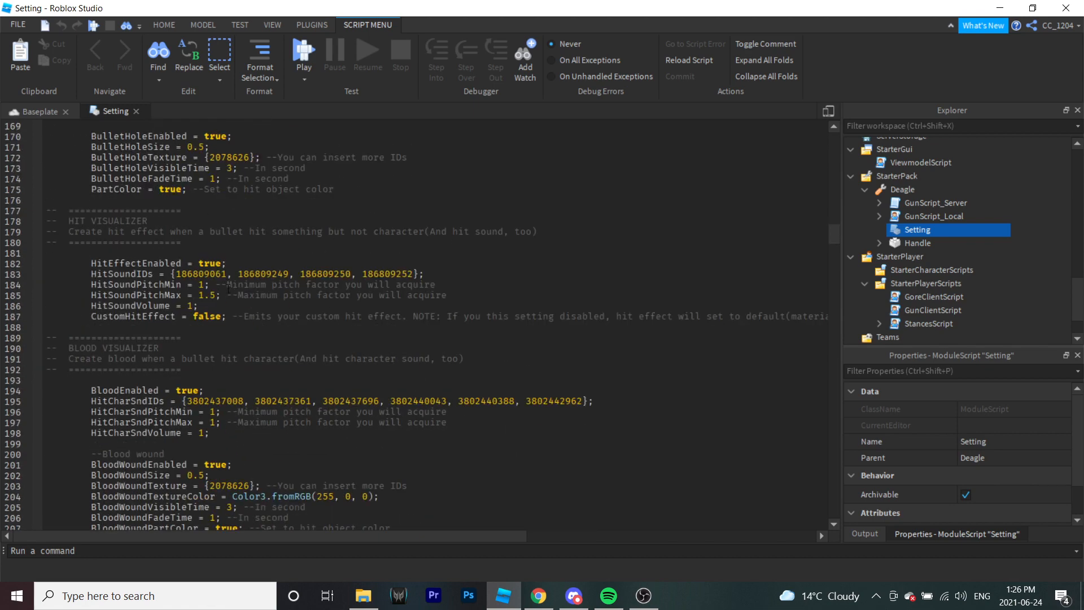
scroll(194, 325, "down", 4)
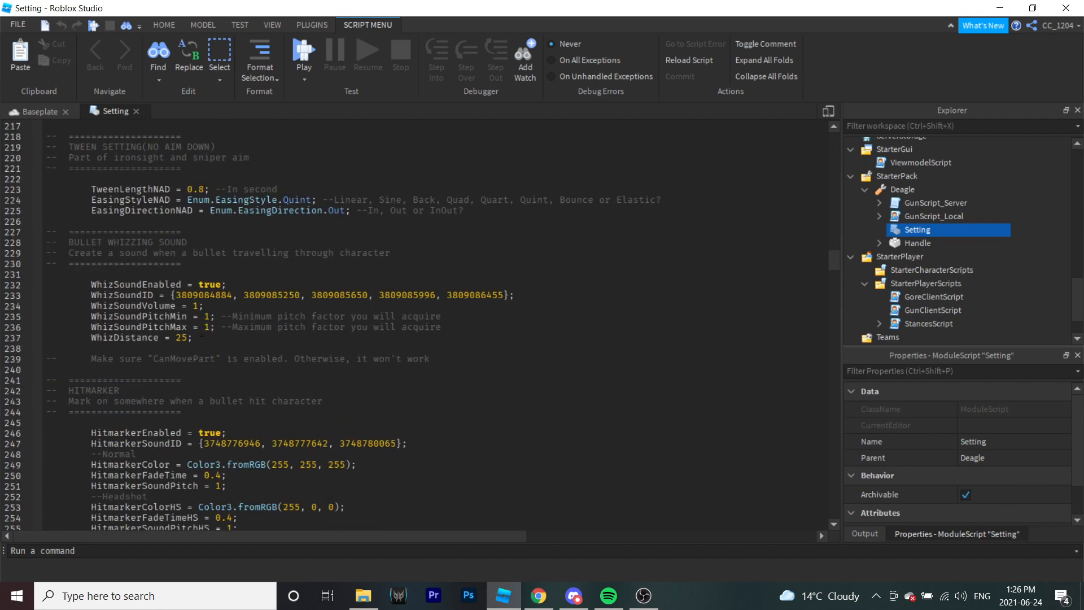
left_click_drag(830, 265, 835, 177)
scroll(542, 302, "up", 8)
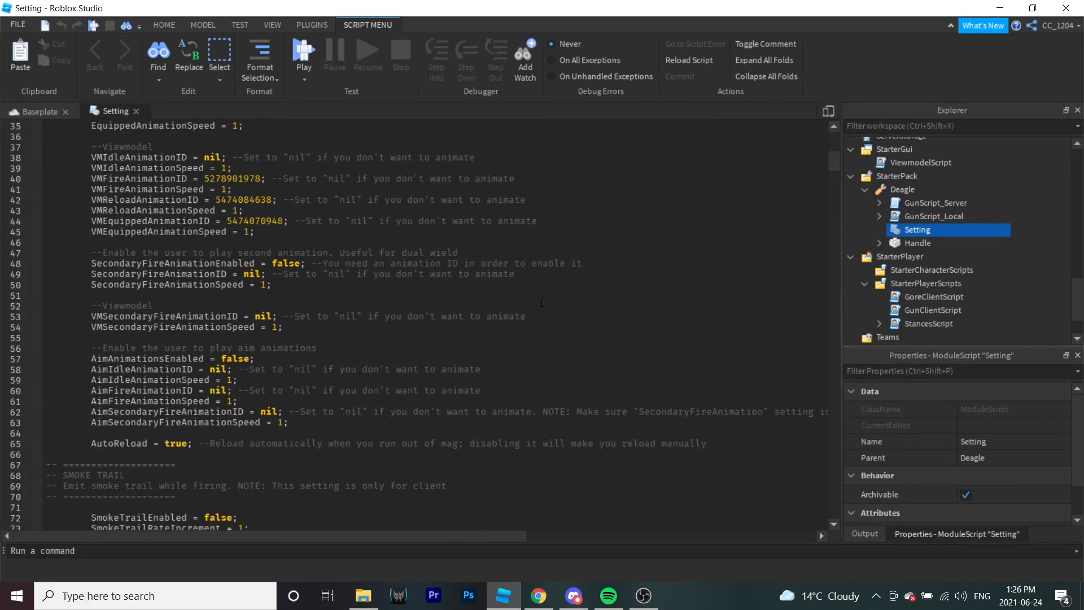
scroll(541, 305, "up", 6)
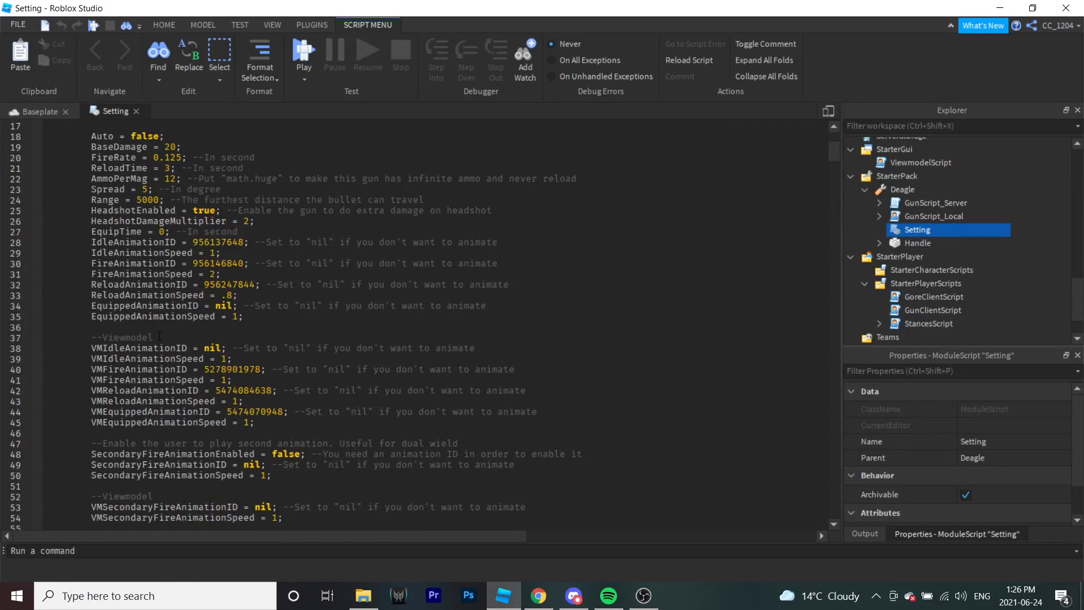
scroll(128, 341, "up", 5)
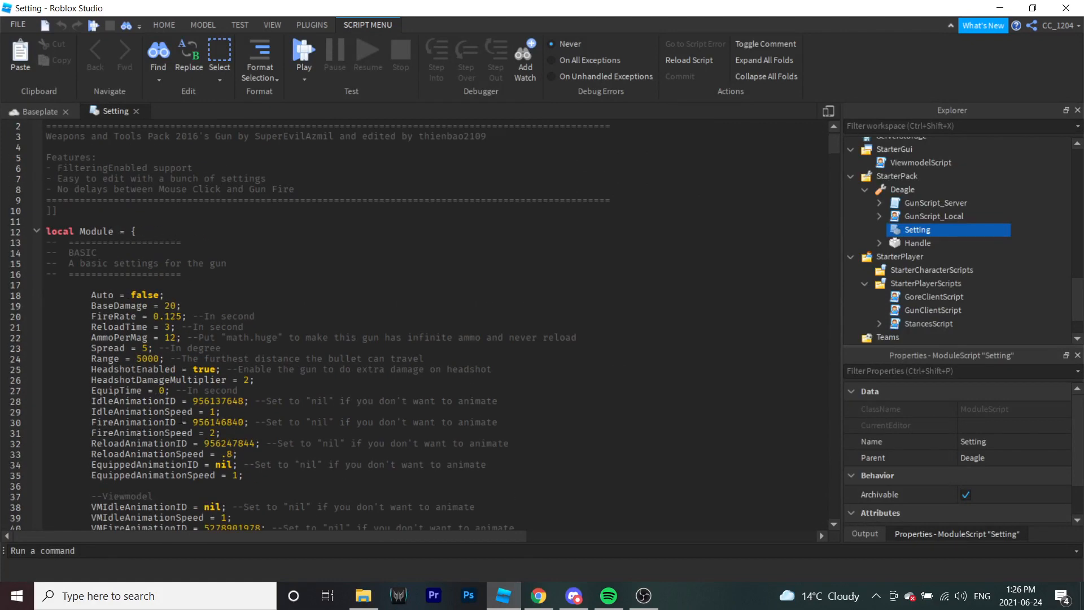
scroll(211, 387, "down", 2)
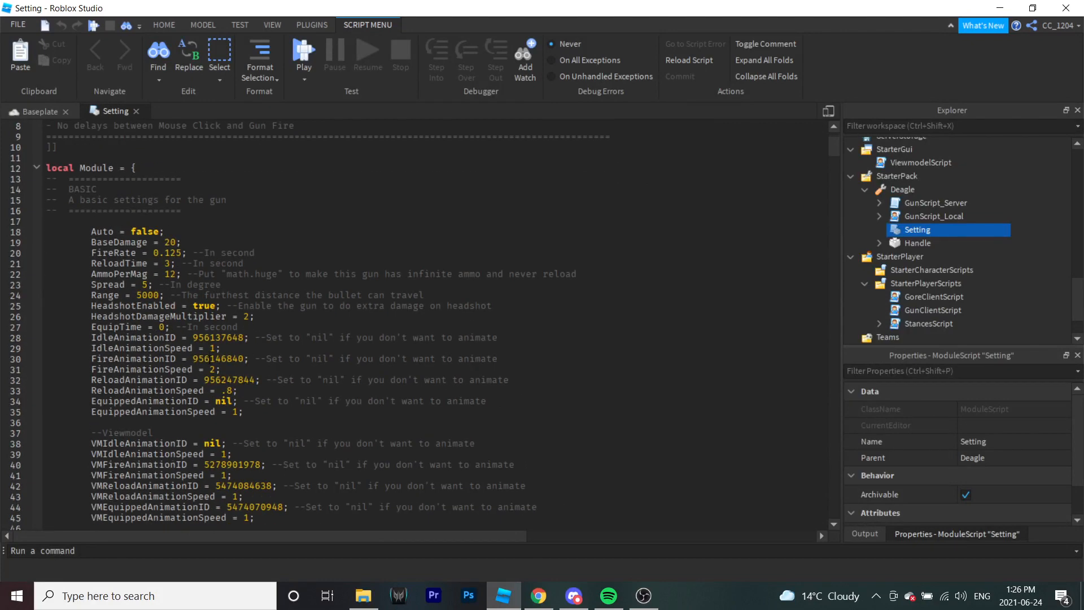
scroll(213, 359, "down", 3)
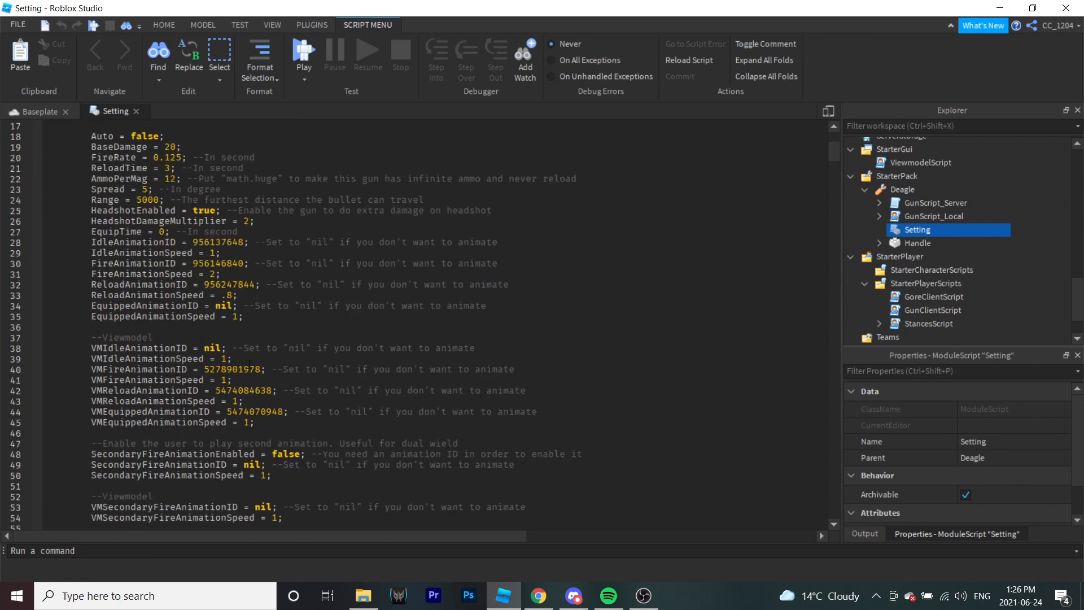
scroll(205, 373, "down", 1)
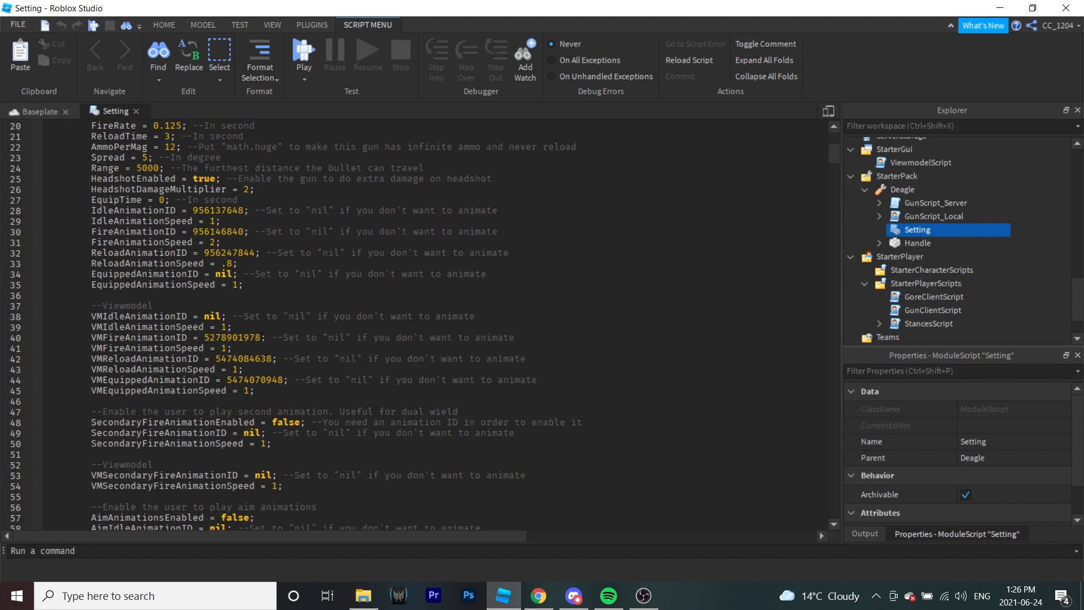
left_click_drag(261, 337, 232, 337)
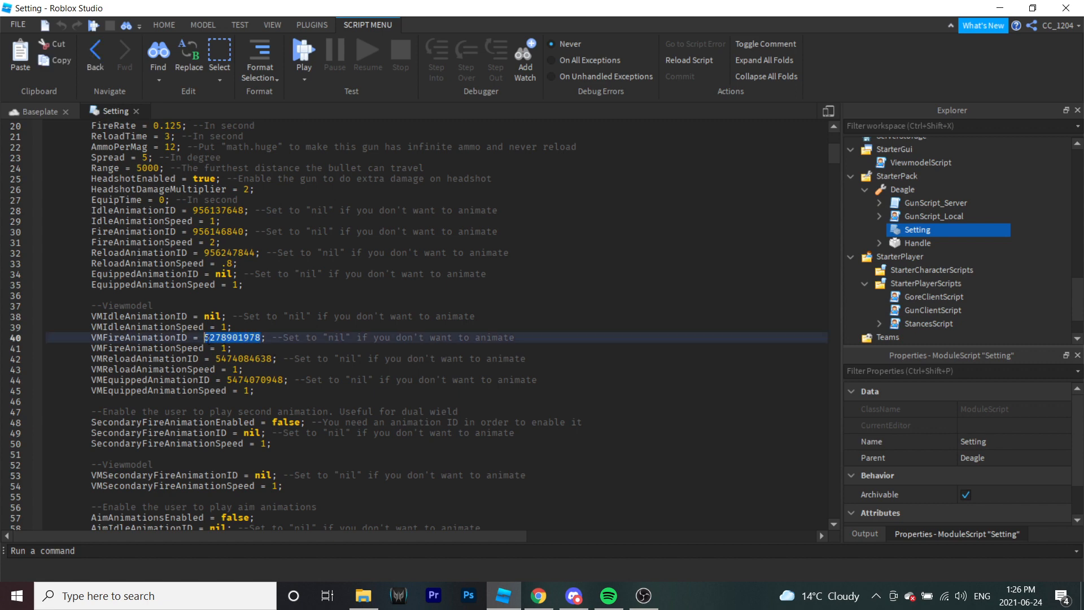
key("ctrl+v")
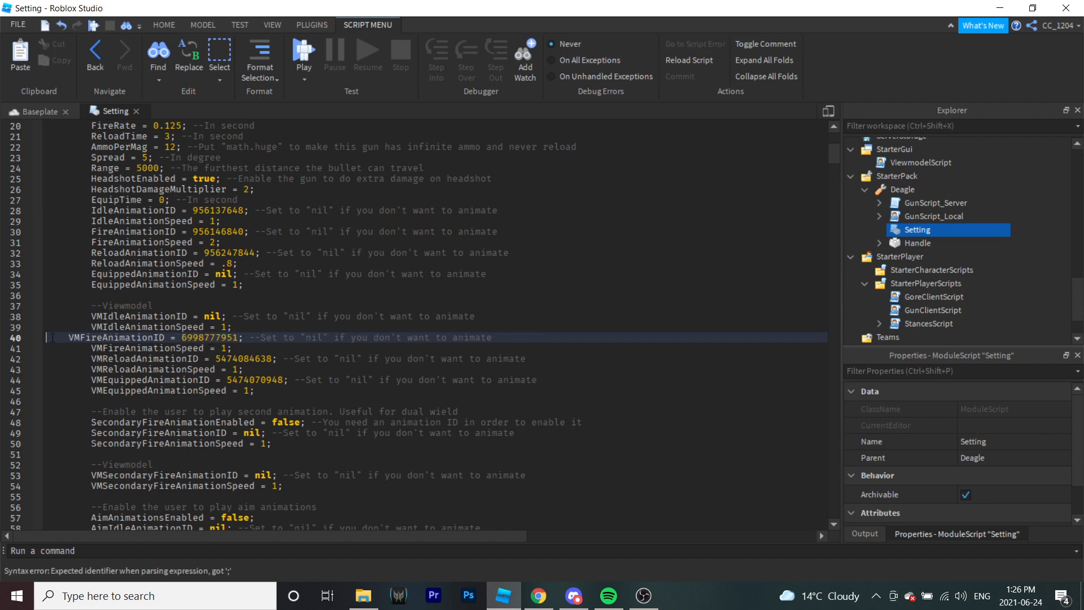
key("Tab")
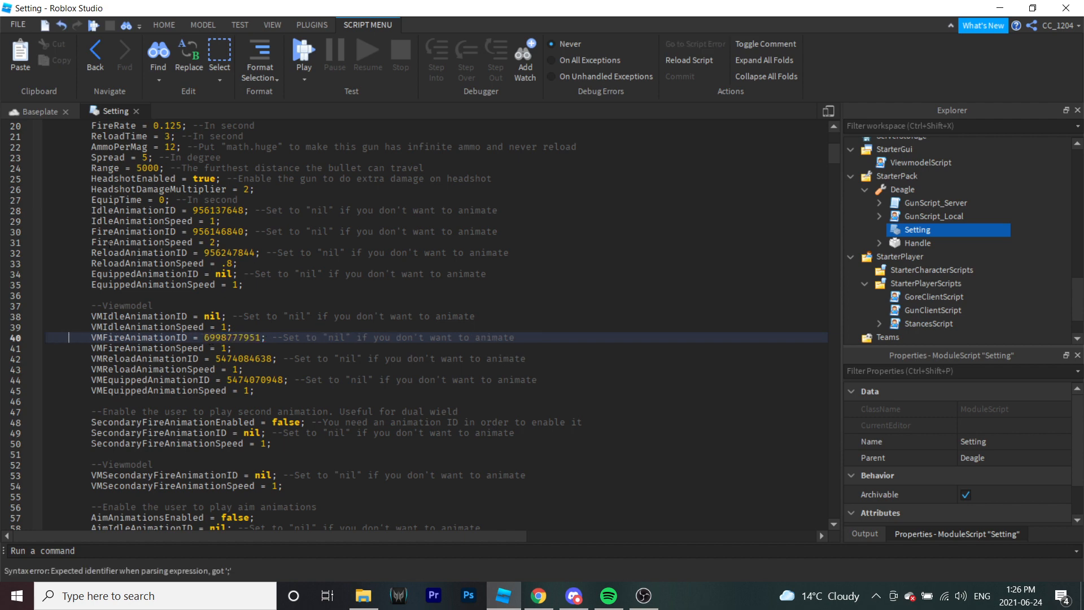
Step: Move the v_Deagle model from Workspace into the Viewmodels folder under Miscs
left_click(19, 111)
scroll(950, 225, "up", 15)
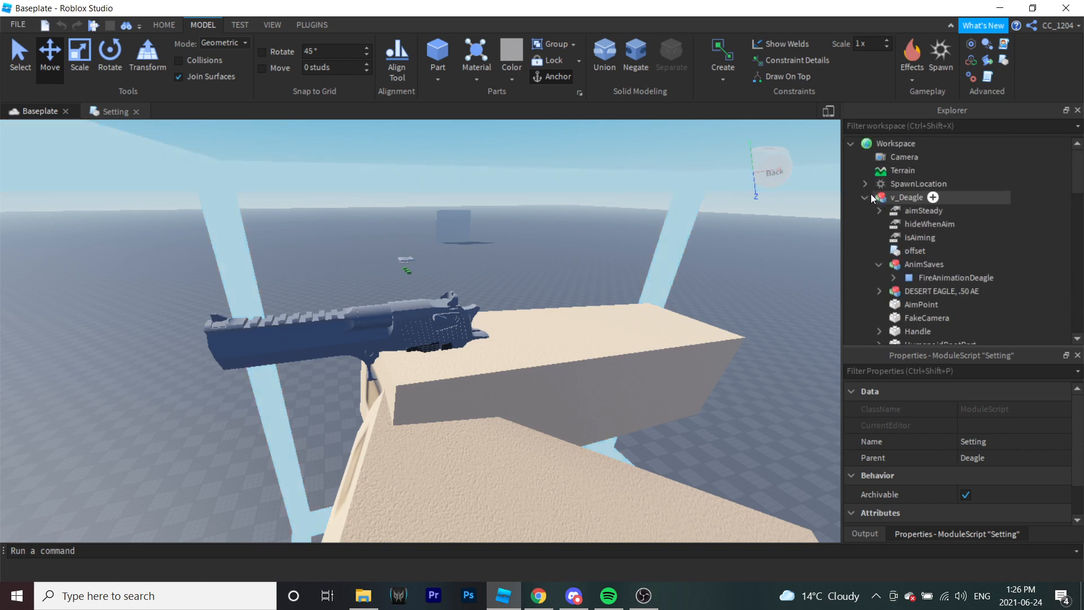
left_click(865, 197)
left_click_drag(892, 198, 923, 194)
scroll(914, 244, "down", 7)
scroll(926, 220, "up", 3)
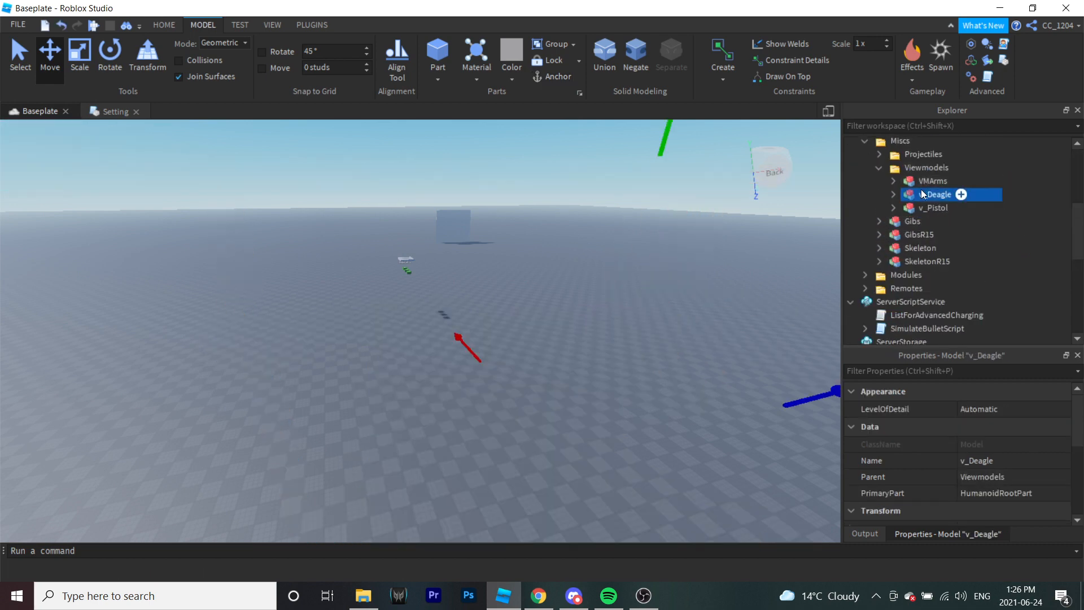
Step: Start a play test of the place
left_click(158, 25)
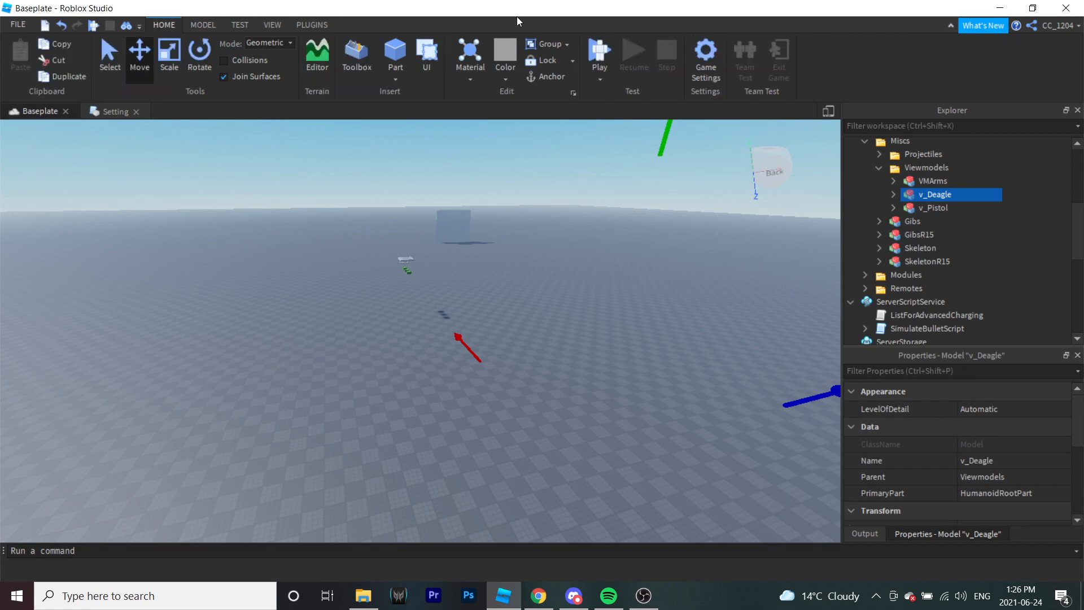
left_click(601, 54)
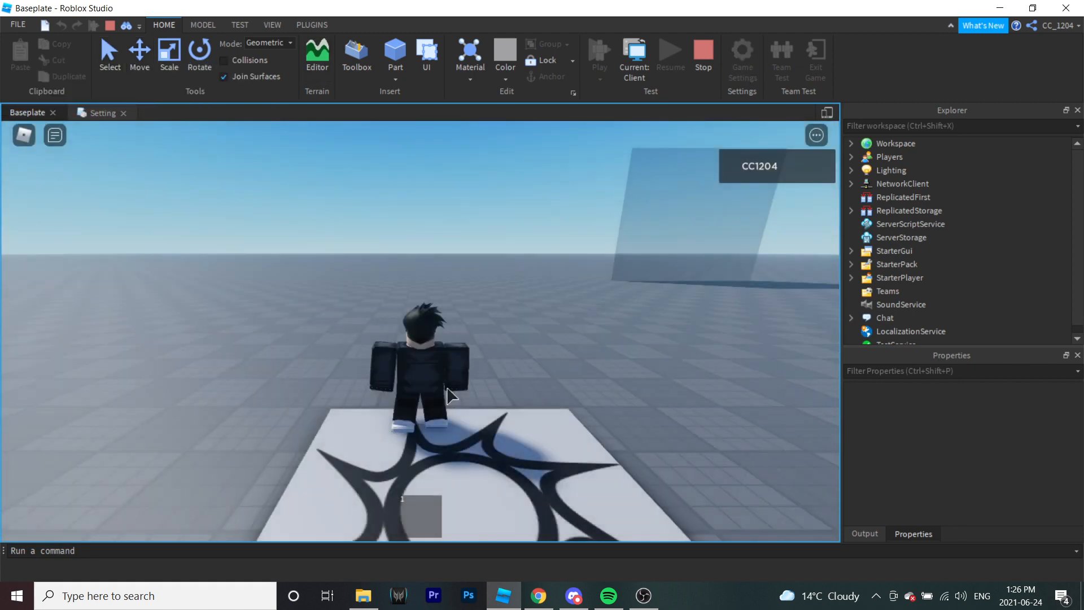
Step: Equip the gun in first person, fire several shots to check the fire animation, and end the play test
scroll(444, 389, "up", 5)
key("1")
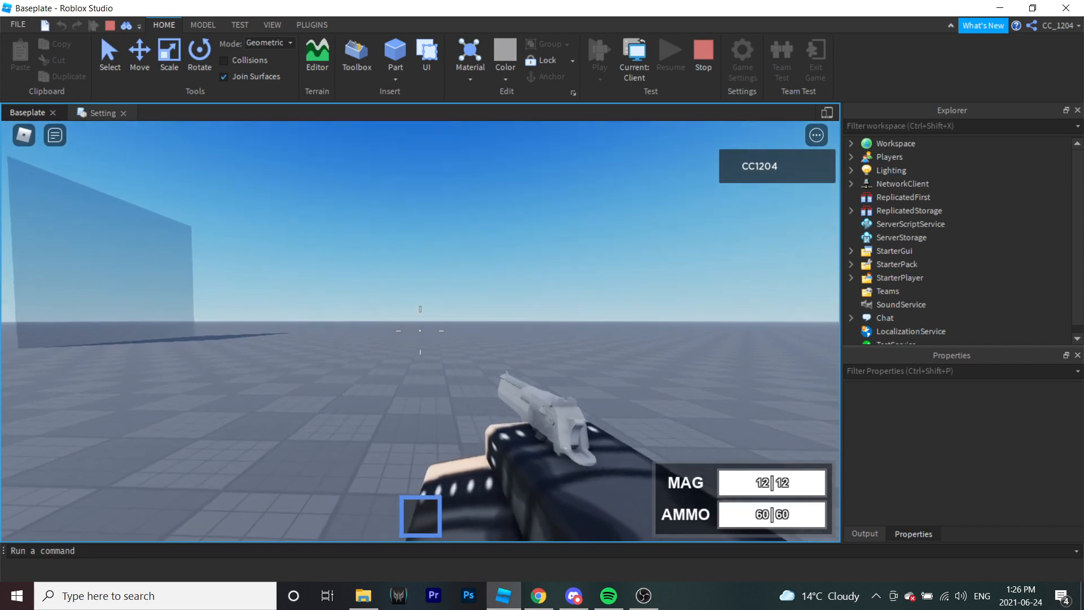
left_click(420, 331)
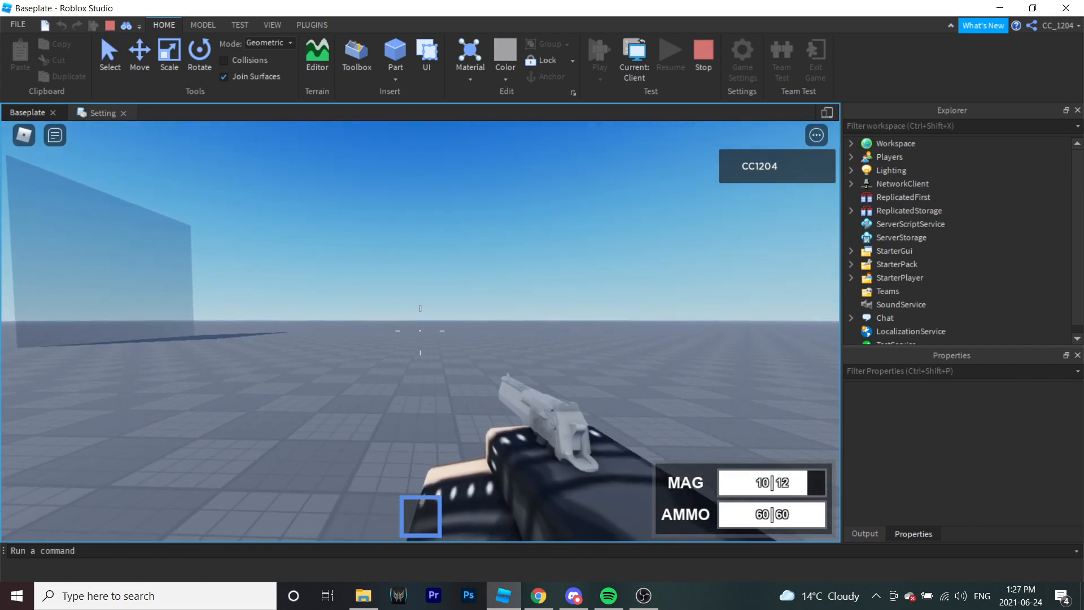
left_click(420, 331)
left_click(420, 330)
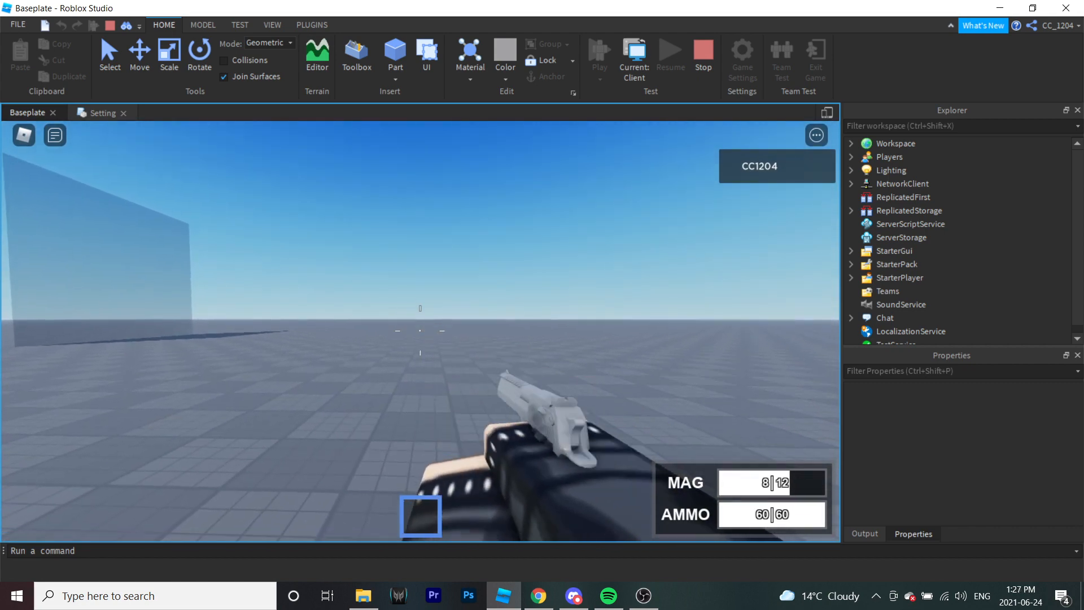
left_click(420, 330)
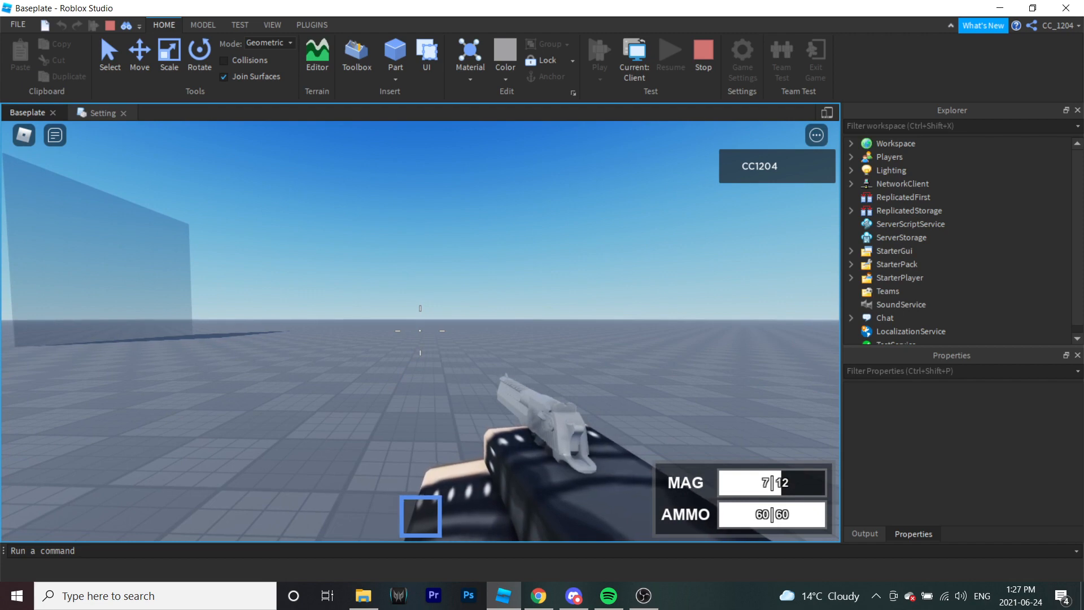
left_click(419, 330)
left_click(420, 330)
scroll(419, 330, "down", 2)
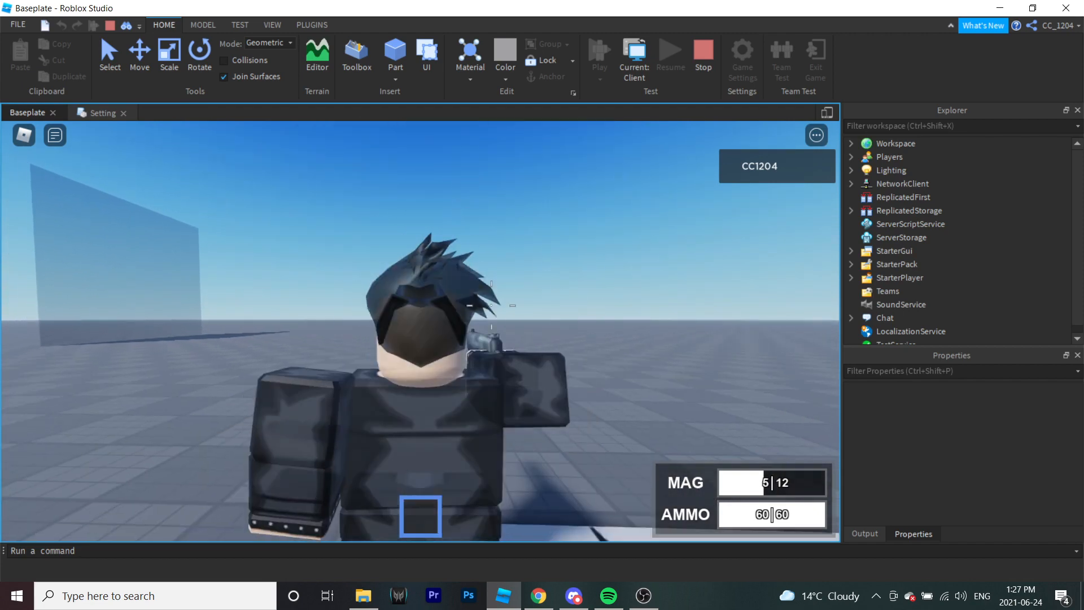
left_click(693, 69)
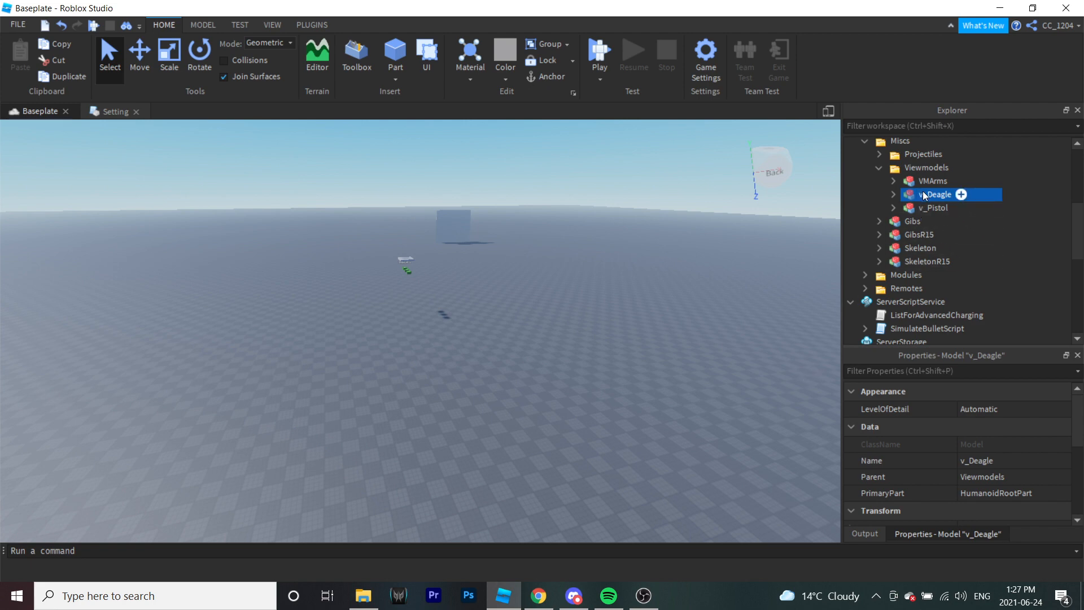
Step: Move the v_Deagle model from the Viewmodels folder back into Workspace and open it in the Animation Editor
left_click_drag(923, 195, 909, 148)
right_click_drag(547, 368, 527, 353)
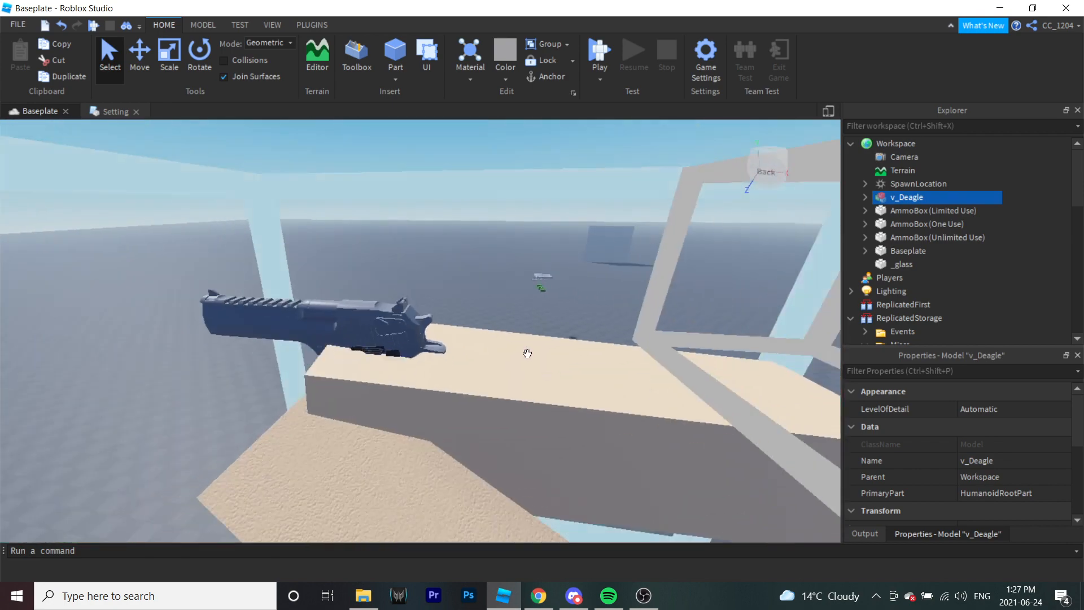
left_click(312, 25)
left_click(751, 71)
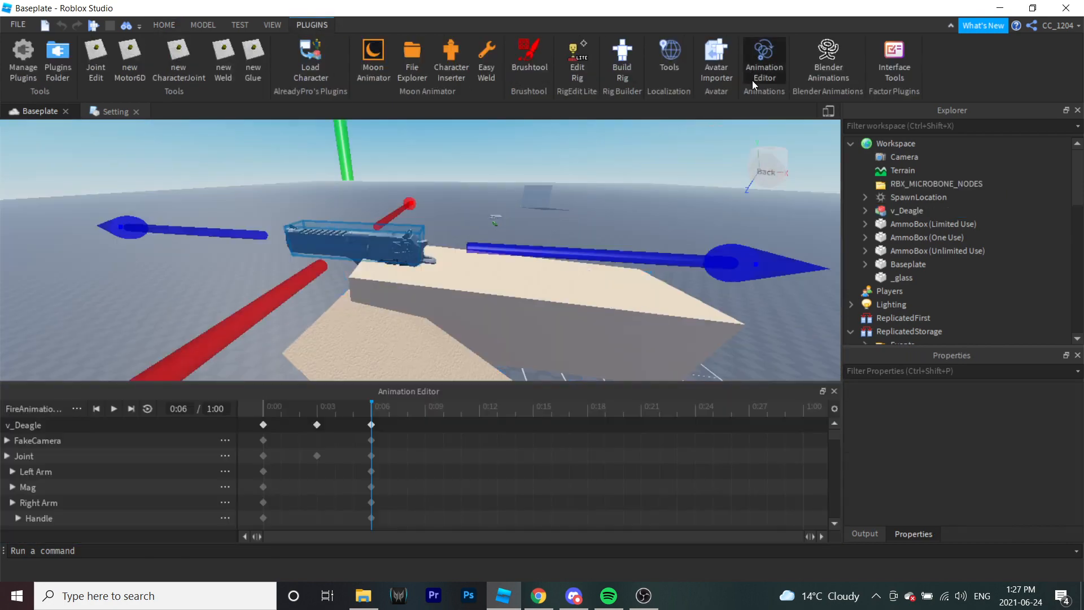
Step: Create a new animation named DeagleReload for v_Deagle
left_click(77, 409)
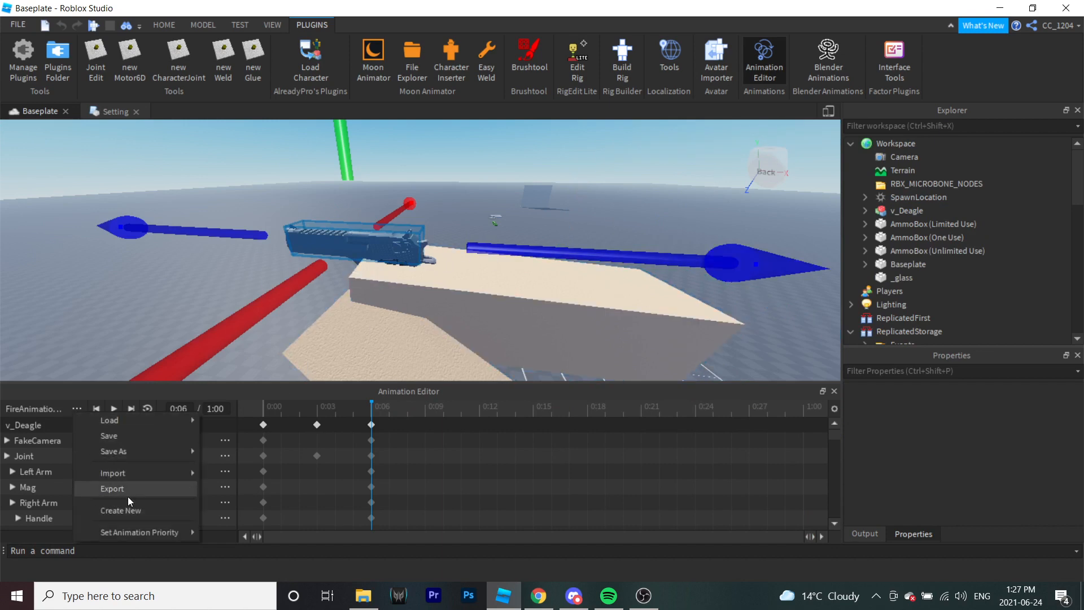
left_click(123, 510)
key("ctrl+a")
key("BackSpace")
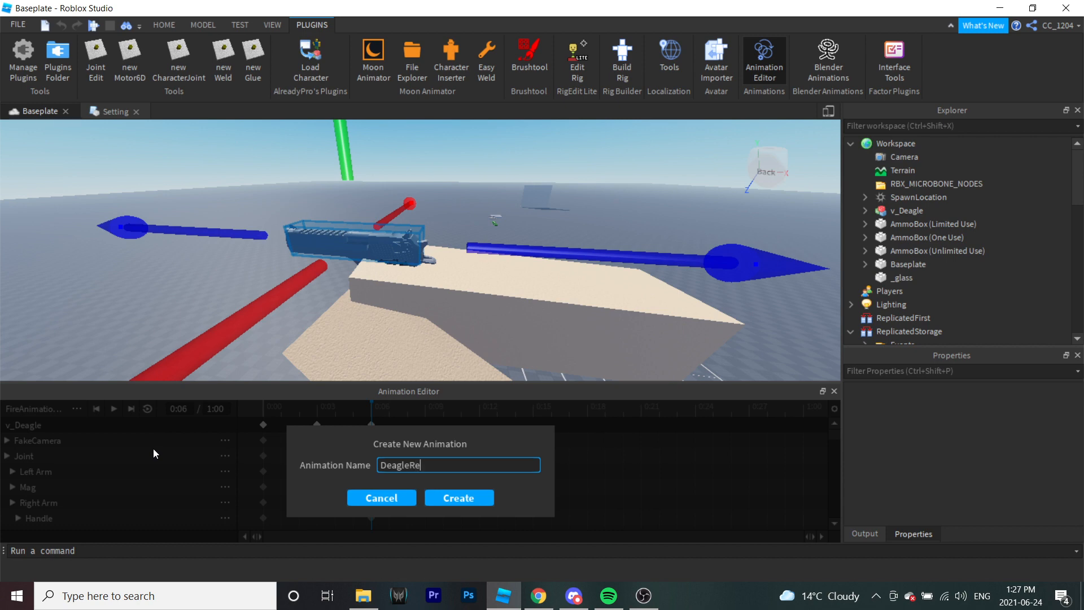
left_click(472, 499)
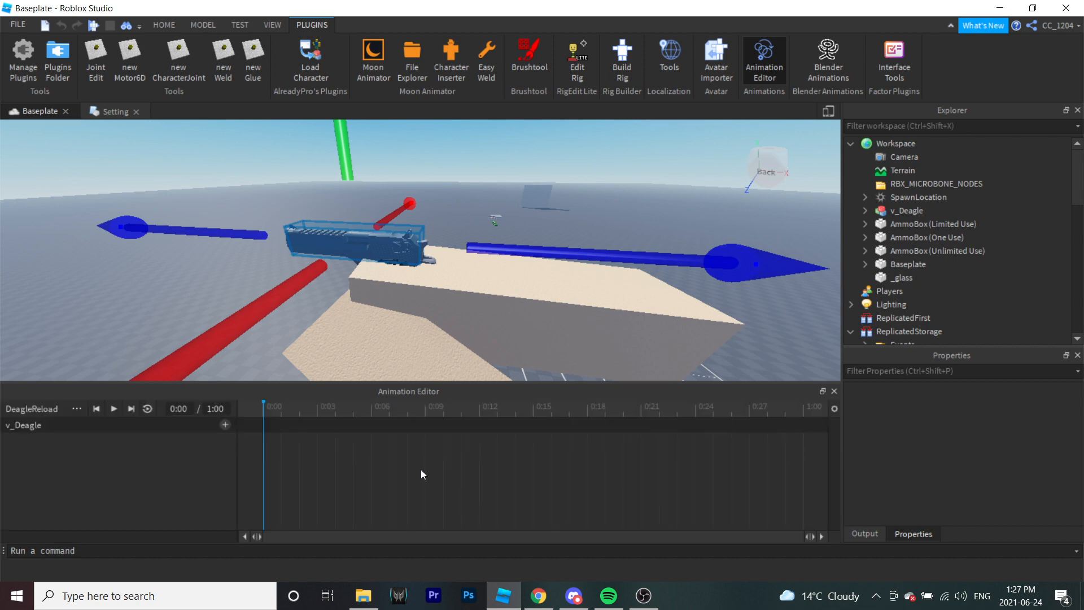
Step: Add all v_Deagle parts to the timeline and place a keyframe for the whole rig at about 0:13
left_click(224, 425)
left_click(259, 587)
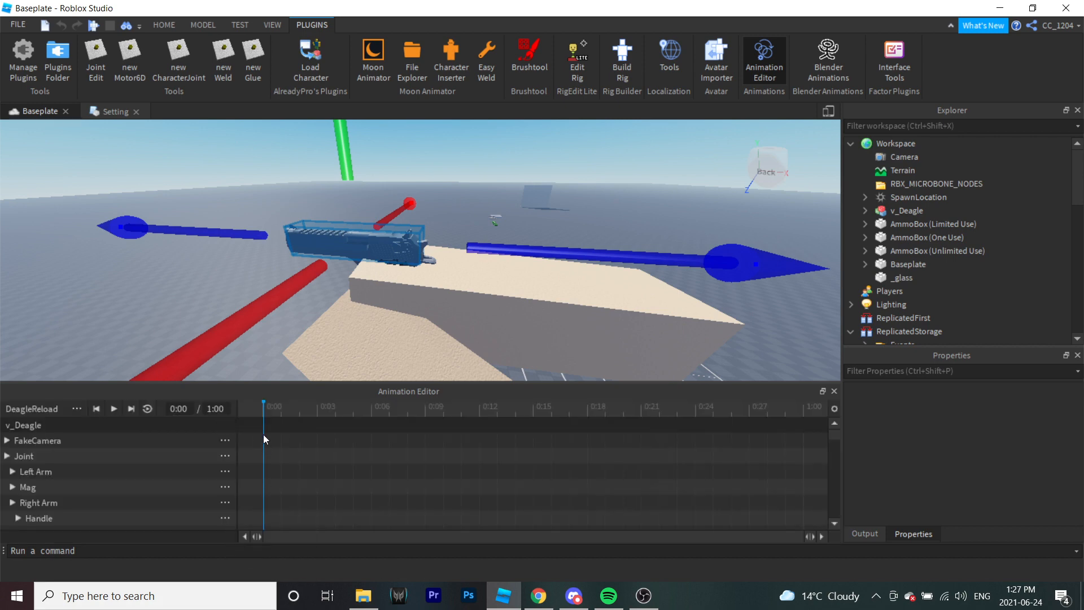
right_click(266, 426)
left_click(317, 432)
left_click_drag(262, 424, 496, 425)
Step: Set the animation length to 3 seconds and check the gun's ReloadTime in the Setting script
type("3")
key("Return")
left_click(116, 111)
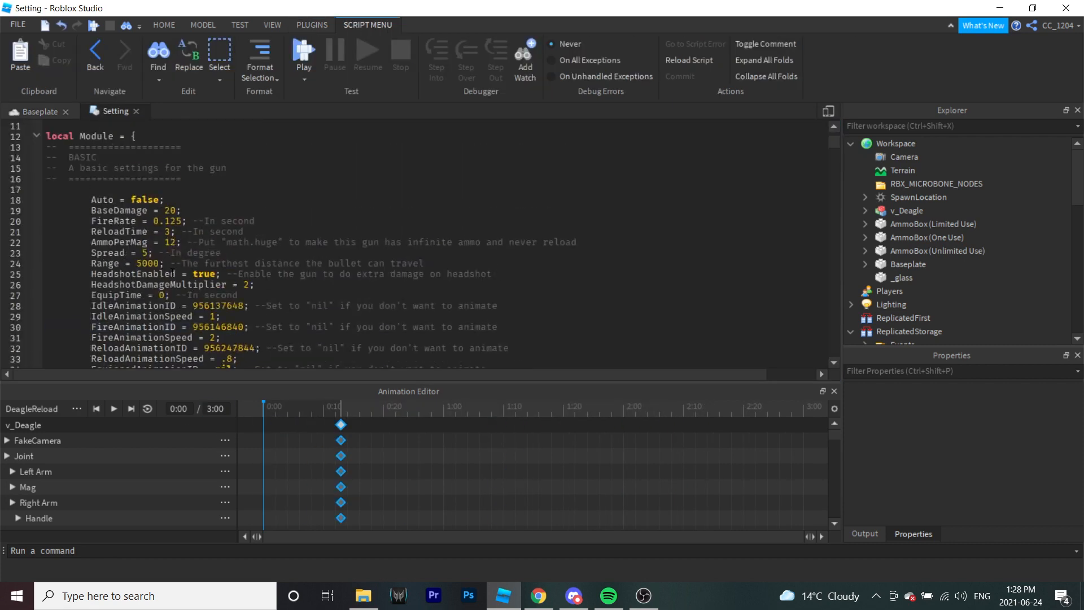
left_click(39, 111)
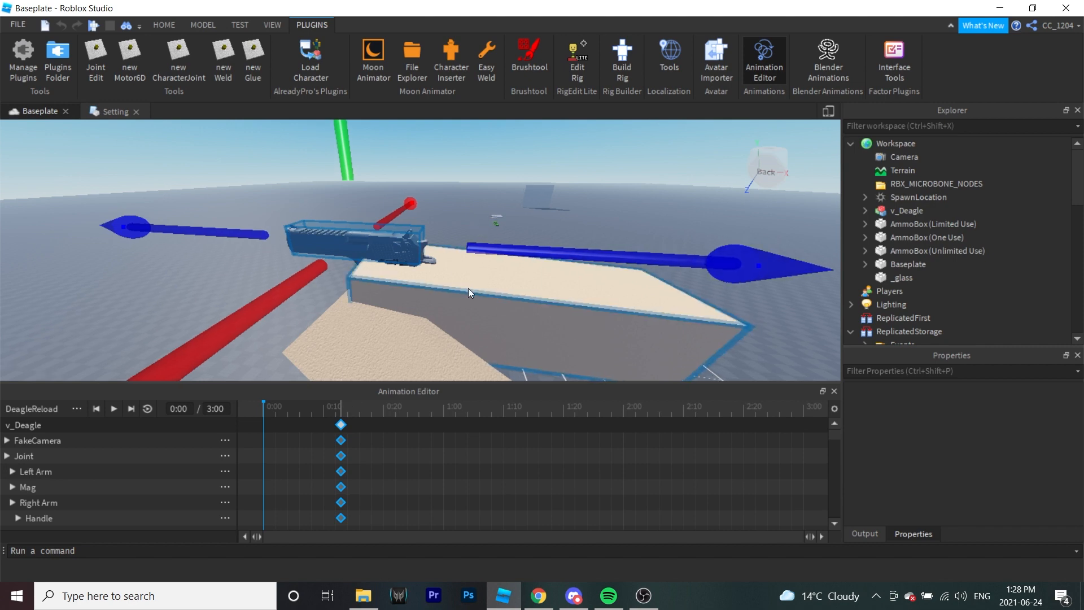
Step: Rotate the rig's Joint at 0:00 to tilt the gun and arms into the reload's starting pose
right_click_drag(468, 289, 355, 305)
left_click(354, 305)
left_click(163, 25)
left_click(191, 75)
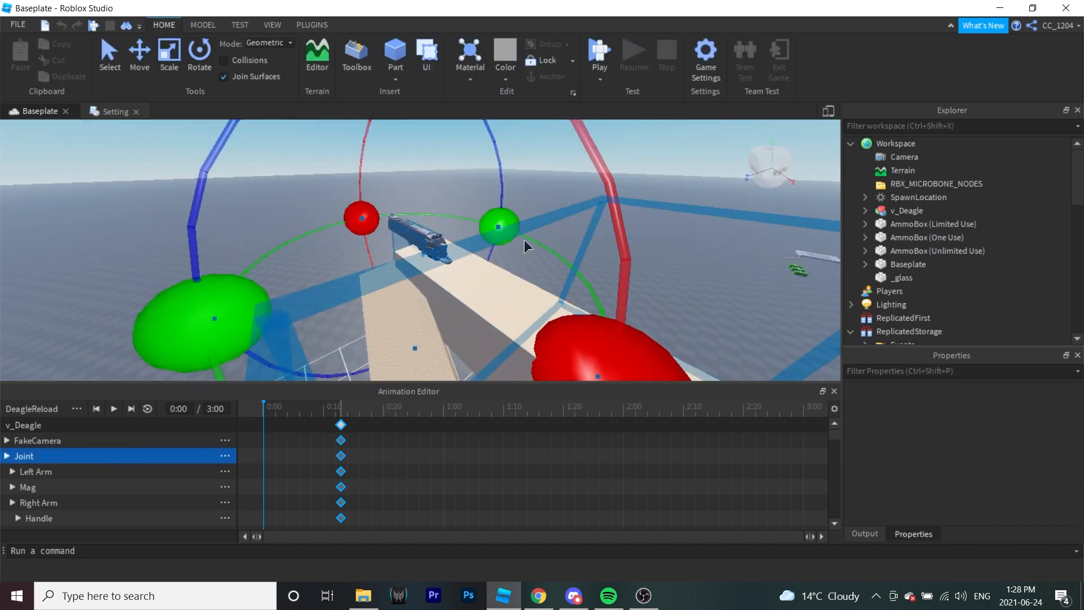
left_click_drag(502, 226, 450, 222)
left_click_drag(605, 300, 597, 313)
Step: Move the Left Arm at 0:00 so its hand sits just below the gun grip
left_click(47, 474)
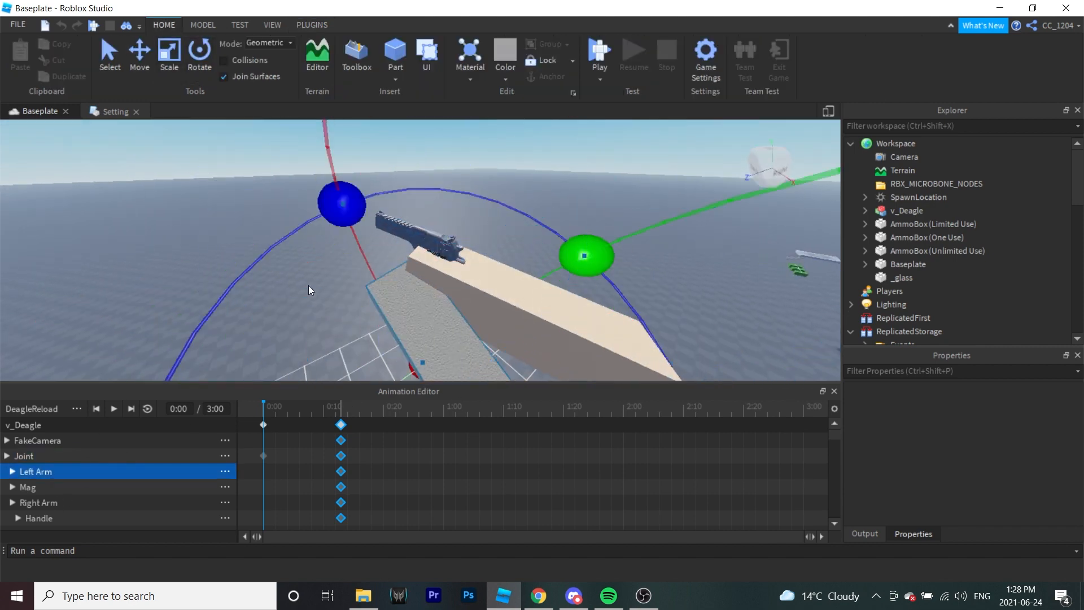
scroll(309, 287, "down", 3)
key("r")
left_click_drag(390, 336, 347, 360)
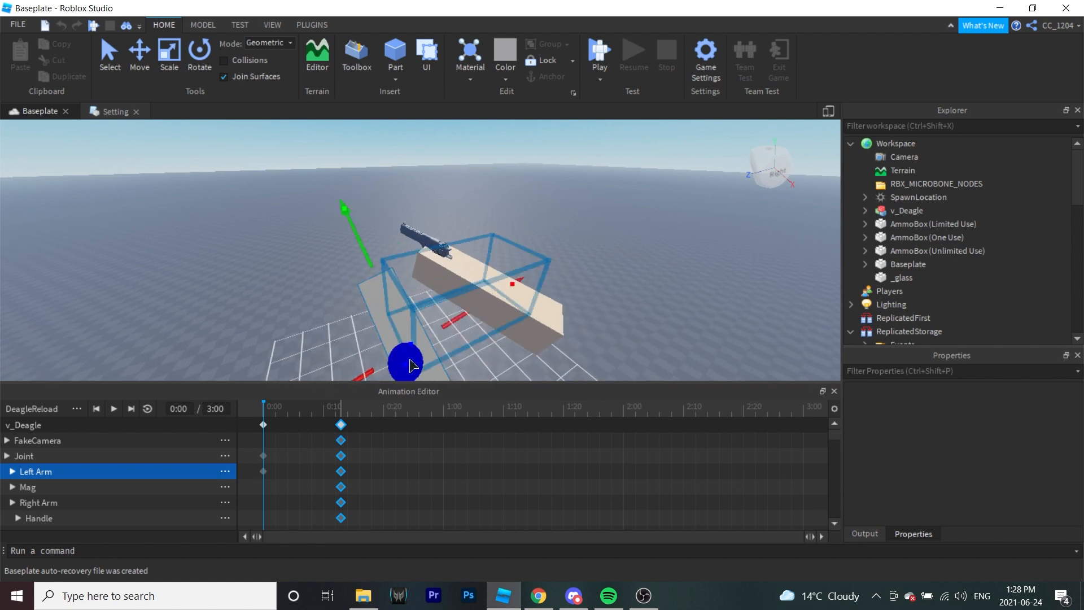
right_click_drag(412, 365, 324, 300)
scroll(324, 300, "up", 2)
mouse_move(499, 249)
left_mouse_down()
mouse_move(490, 286)
mouse_move(491, 254)
left_mouse_up()
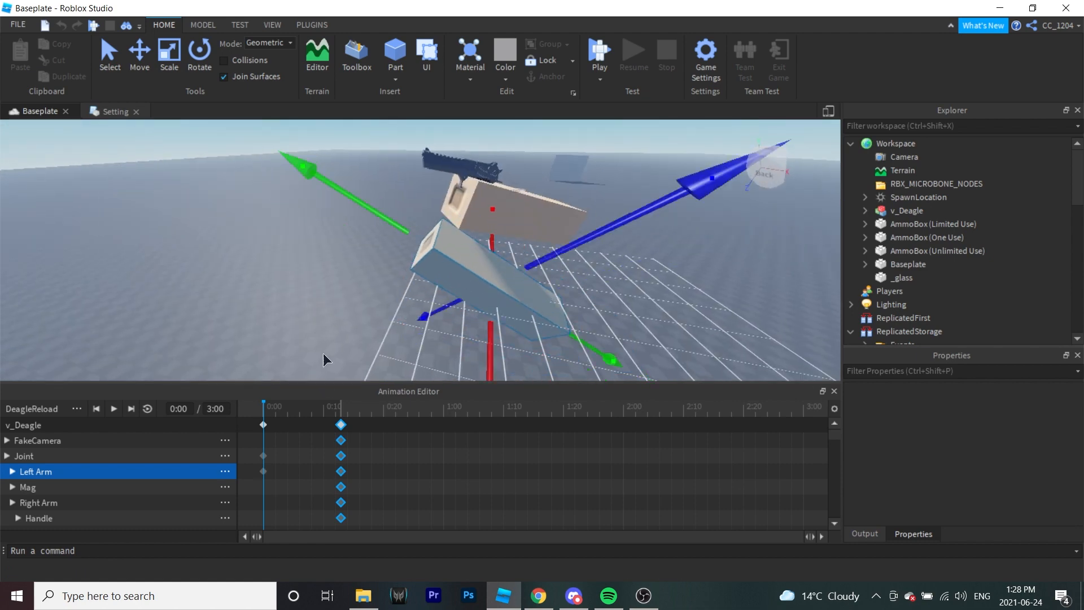
Step: Shift the whole-rig keyframe to 3:00 and move the Left Arm down and away from the gun at 0:12
left_click_drag(341, 443, 804, 445)
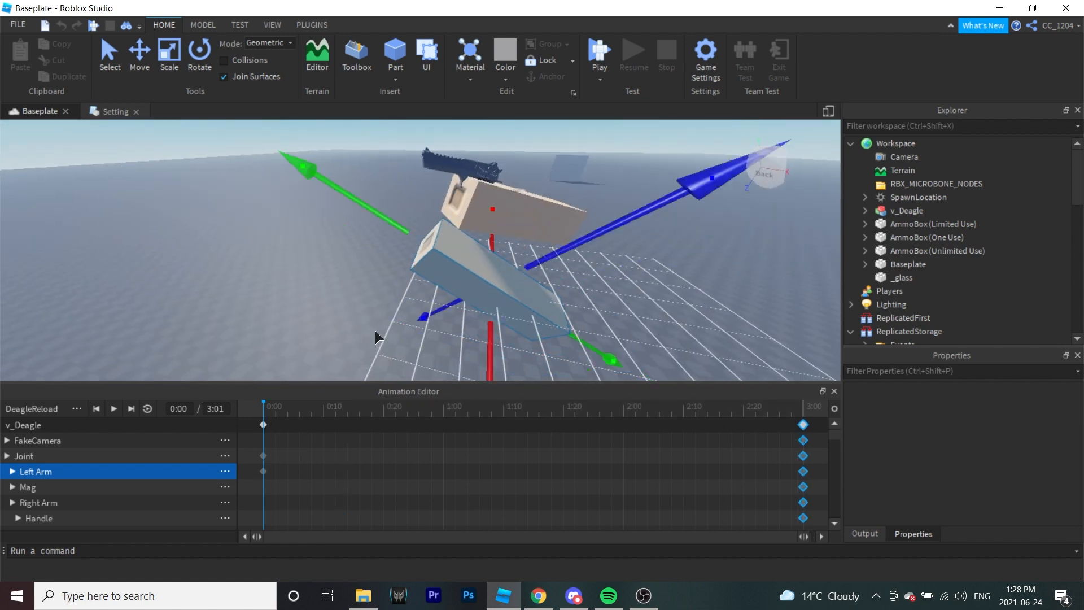
left_click_drag(264, 408, 335, 416)
left_click_drag(605, 230, 494, 285)
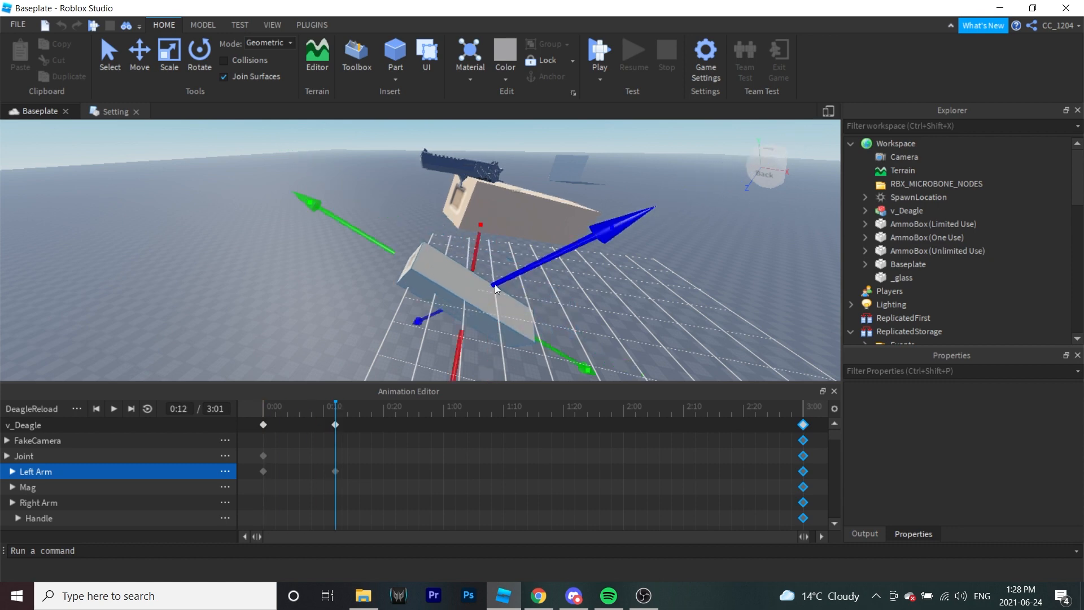
Step: Move the Mag out of the grip and onto the lowered left hand at 0:12
left_click(53, 488)
left_click_drag(499, 131, 486, 189)
left_click_drag(328, 259, 296, 258)
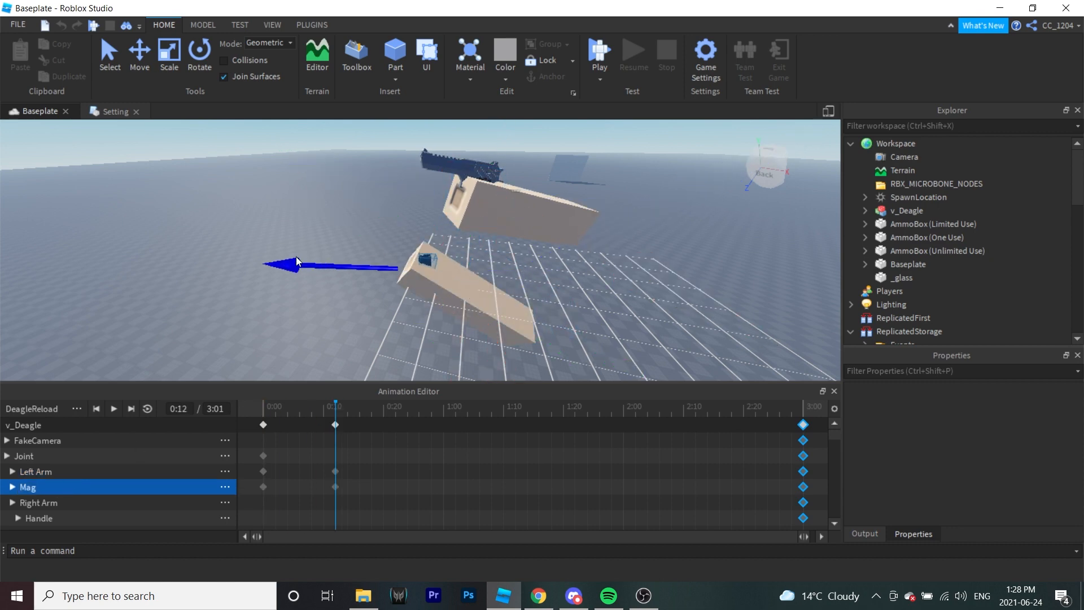
Step: Pull the gun's Slide back at 0:00 to pose it locked open
left_click(263, 413)
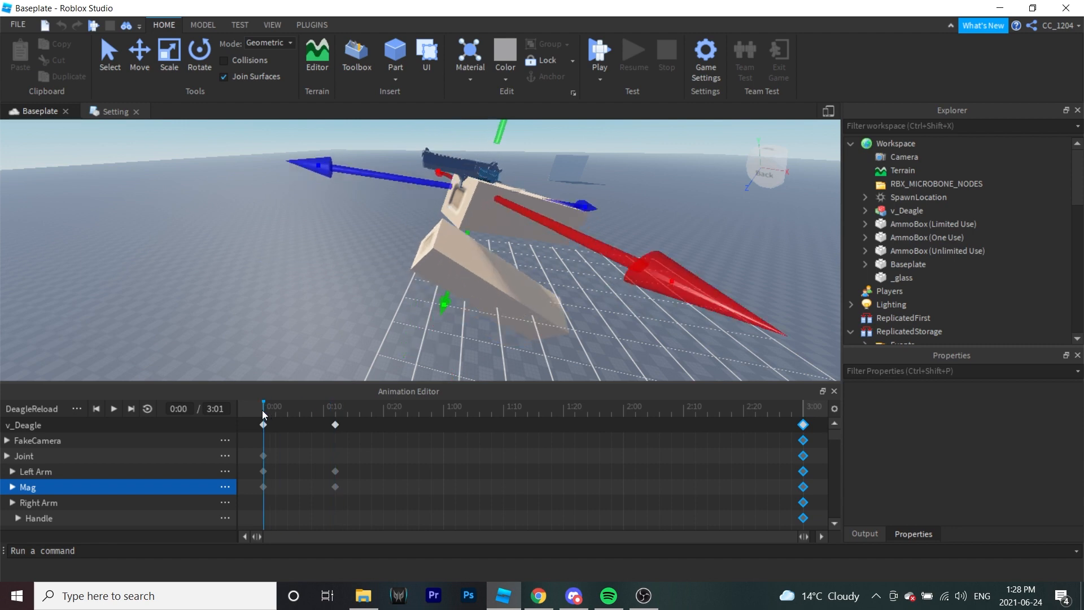
right_click_drag(368, 288, 367, 248)
scroll(367, 288, "up", 5)
scroll(32, 469, "down", 2)
left_click(44, 517)
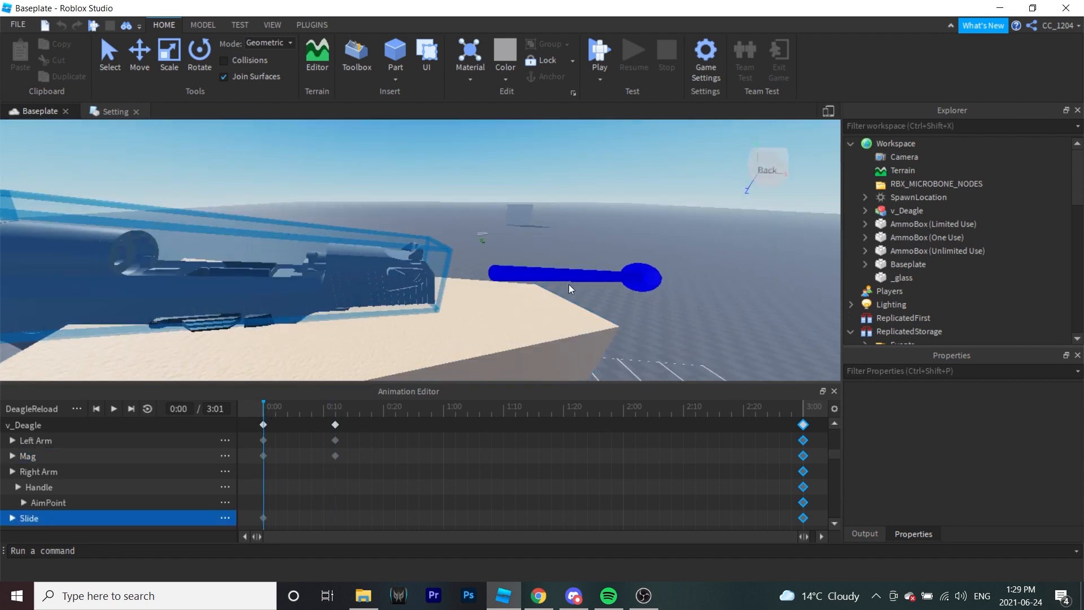
left_click_drag(569, 289, 477, 345)
Step: Reposition the Left Arm below the gun at 1:05 and place the Mag in its hand
left_click_drag(266, 405, 474, 435)
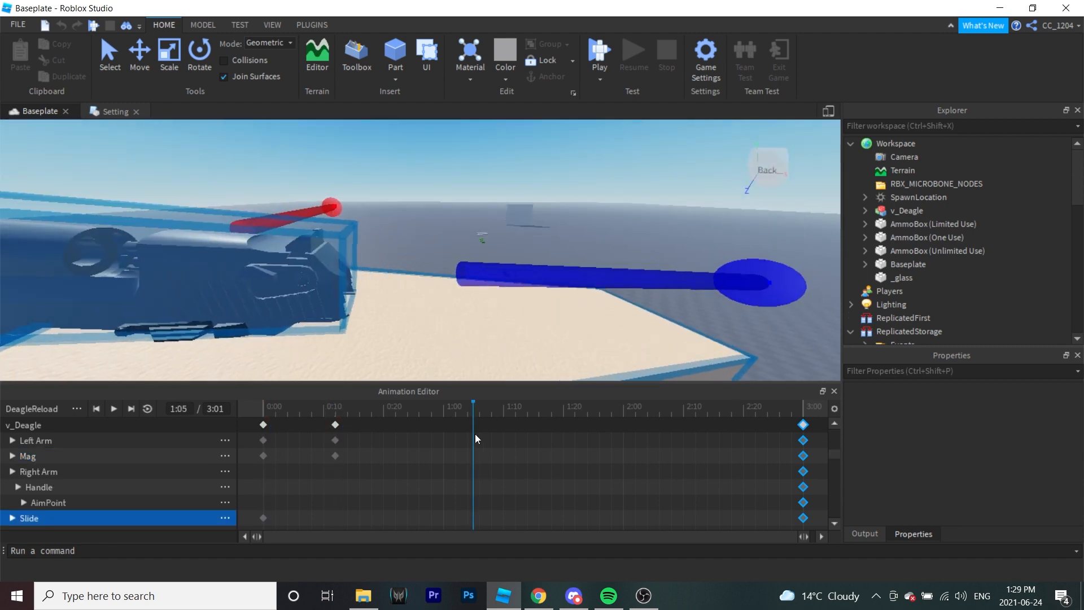
scroll(459, 310, "down", 4)
right_click_drag(459, 310, 500, 249)
scroll(499, 249, "up", 3)
left_click(43, 443)
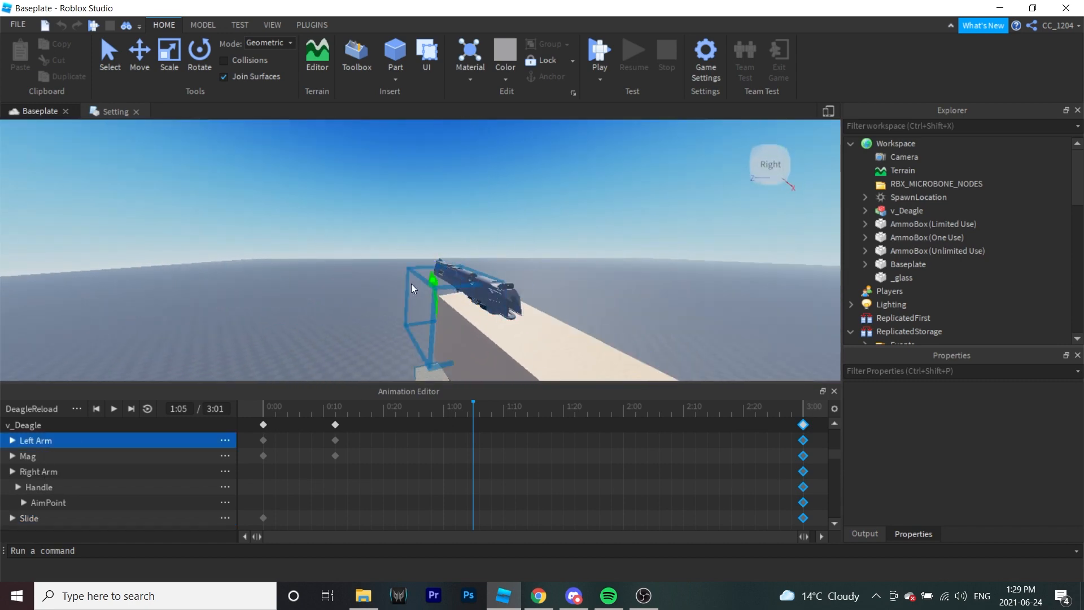
scroll(411, 286, "down", 3)
left_click_drag(411, 285, 431, 315)
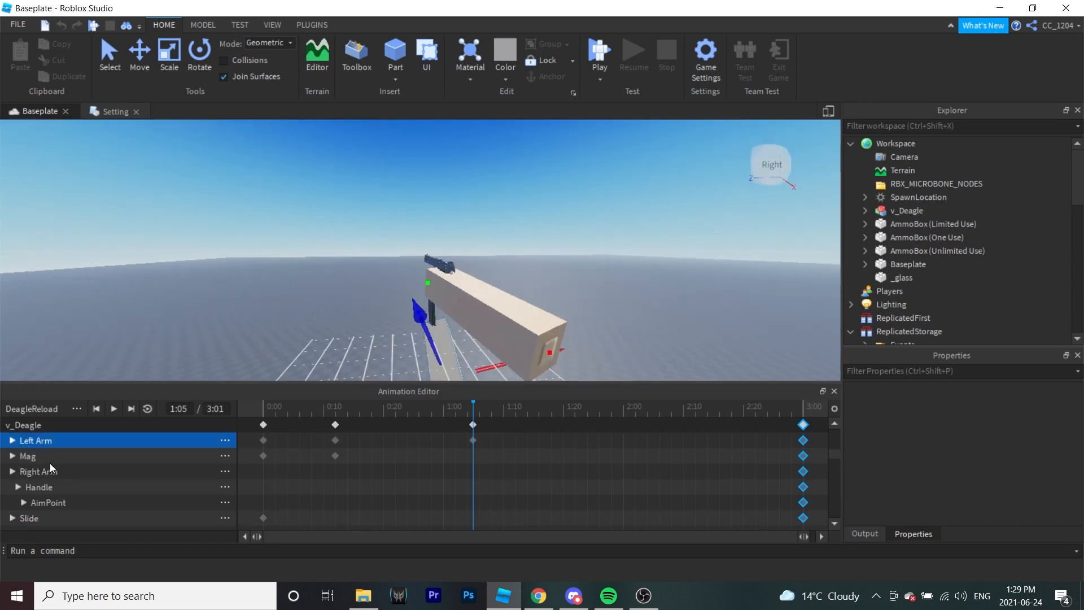
left_click(105, 457)
scroll(324, 294, "up", 2)
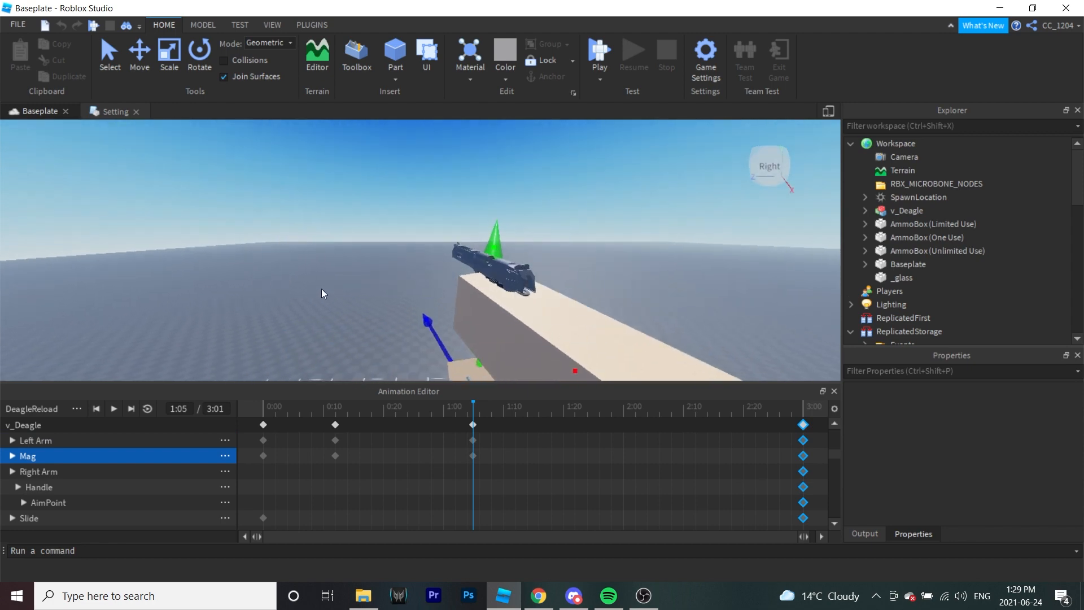
Step: Copy the Slide's 0:00 keyframe and paste it at 1:05
right_click(263, 518)
left_click(333, 390)
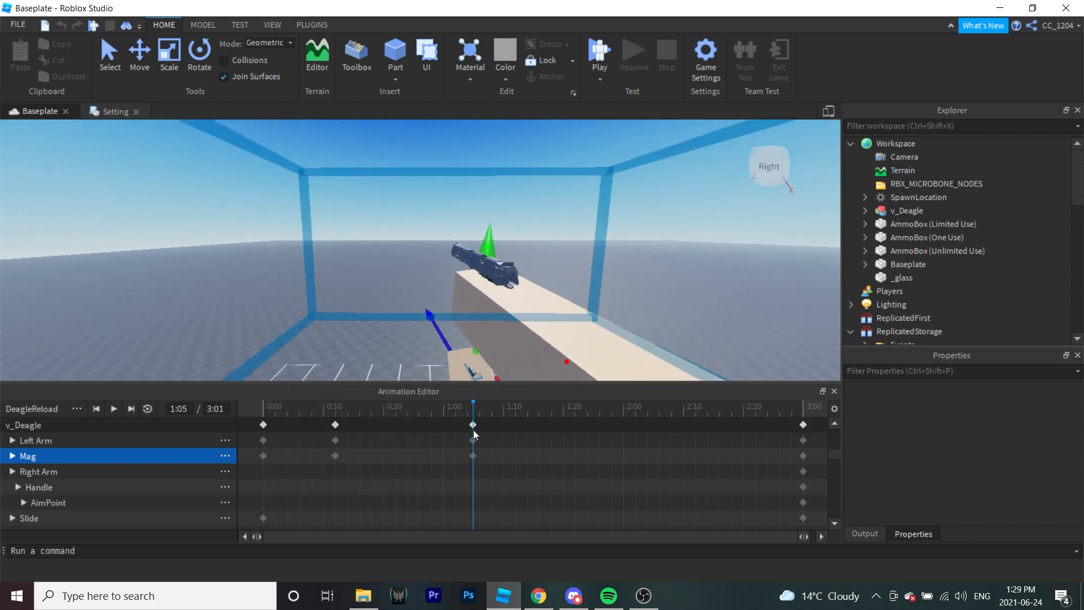
right_click(471, 425)
left_click(497, 495)
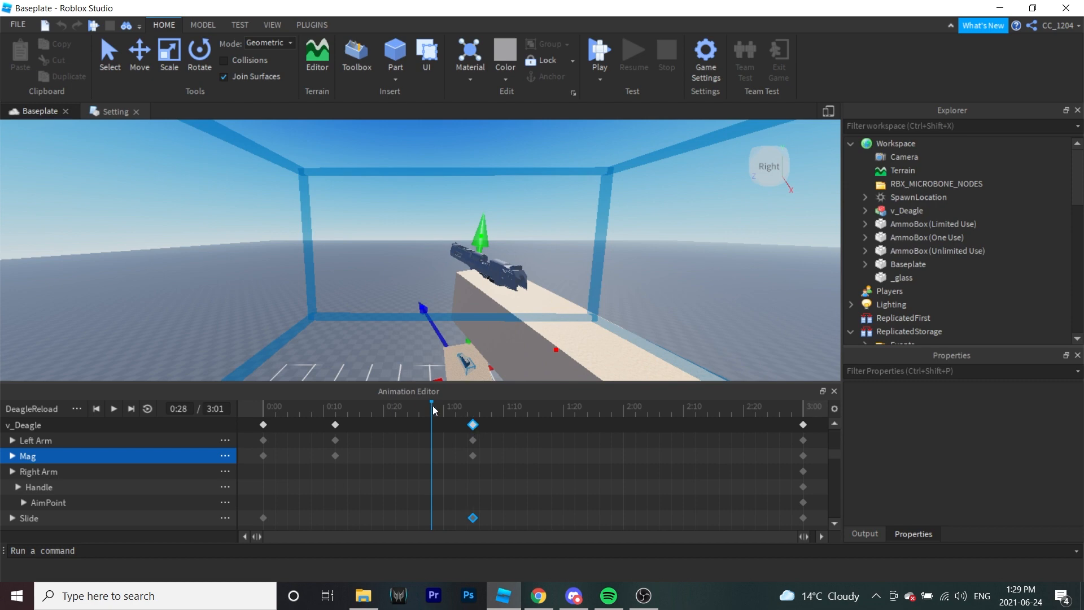
Step: Copy the Slide keyframe at 0:00 and paste it at 0:12
left_click_drag(433, 410, 235, 438)
scroll(269, 474, "down", 2)
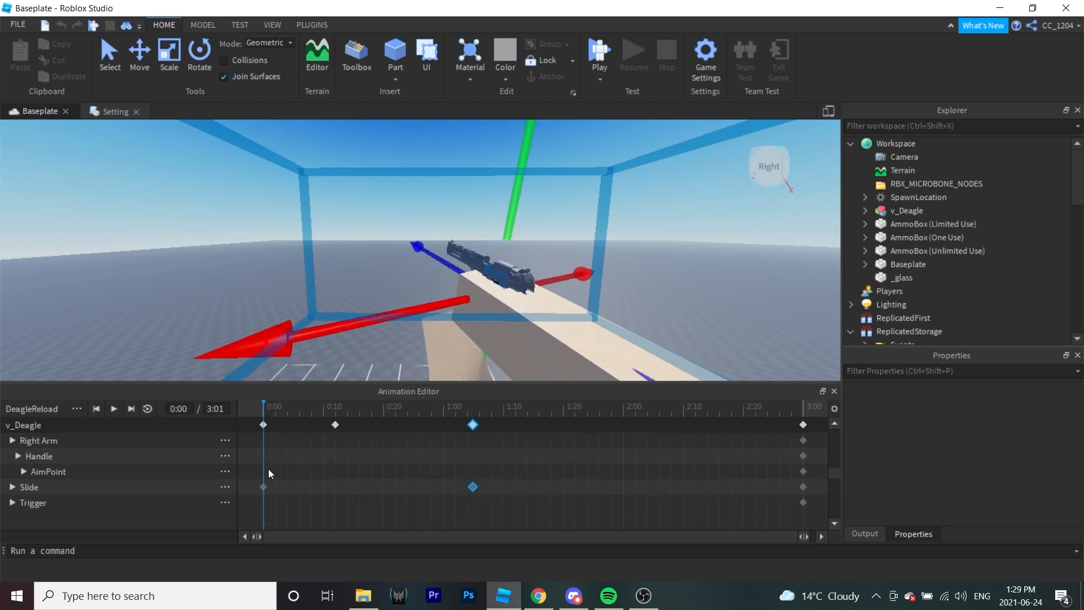
right_click(262, 485)
left_click(293, 355)
left_click_drag(262, 402, 773, 425)
right_click(334, 424)
left_click(376, 502)
Step: Paste the copied Slide keyframe at 2:24 and preview the animation from the start
right_click(774, 426)
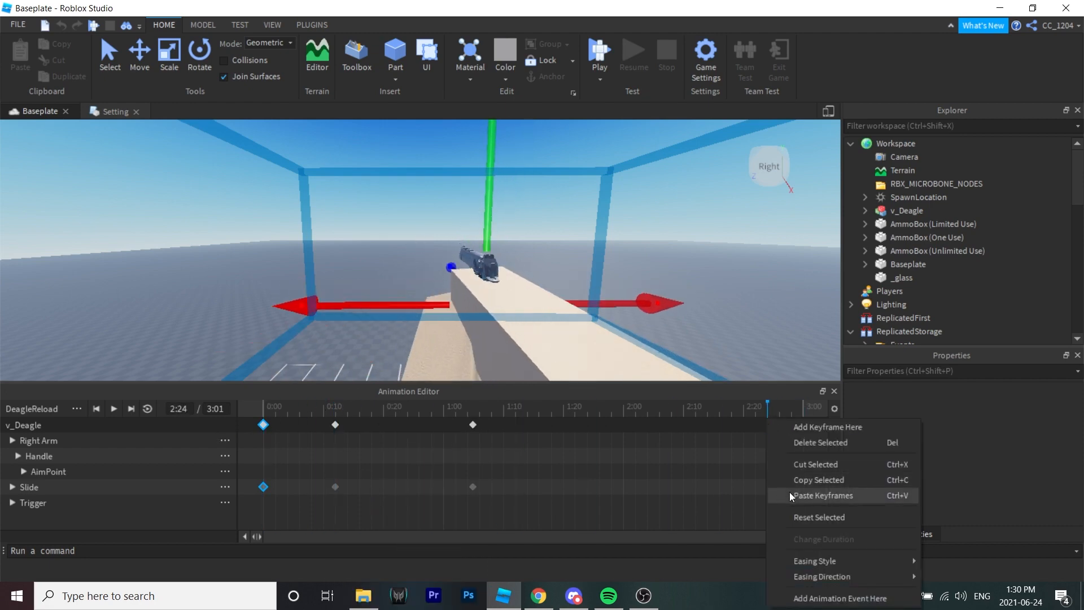
left_click(816, 495)
left_click_drag(779, 474, 243, 478)
left_click(113, 410)
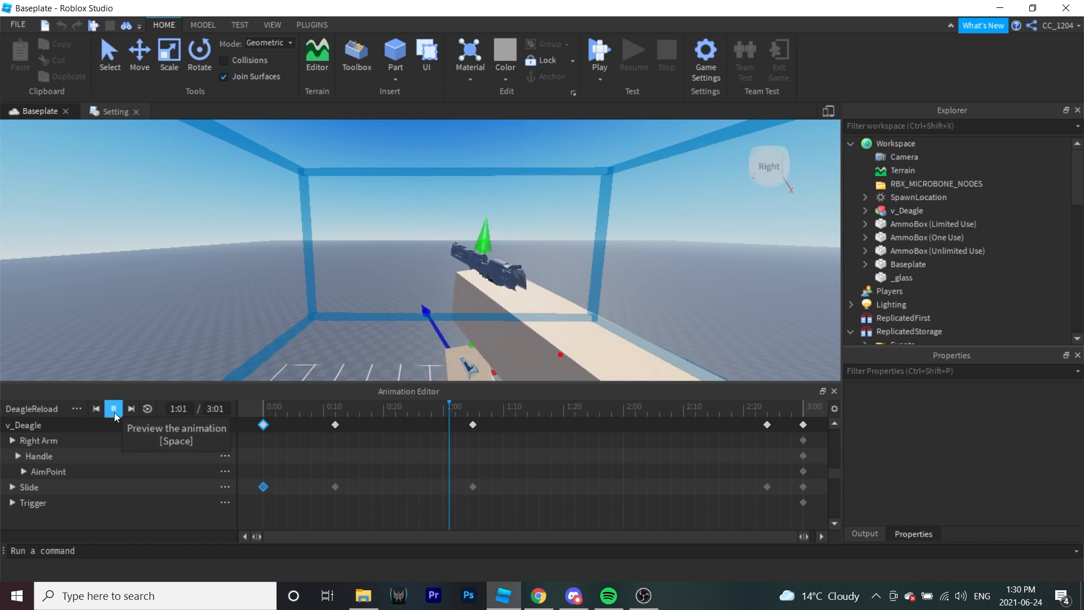
Step: Copy the Joint, Left Arm and Mag keyframes at 0:00 and paste them at 0:24
scroll(298, 454, "up", 4)
mouse_move(397, 407)
left_mouse_down()
mouse_move(263, 408)
mouse_move(409, 418)
left_mouse_up()
right_click(263, 423)
left_click(305, 280)
key("ctrl+v")
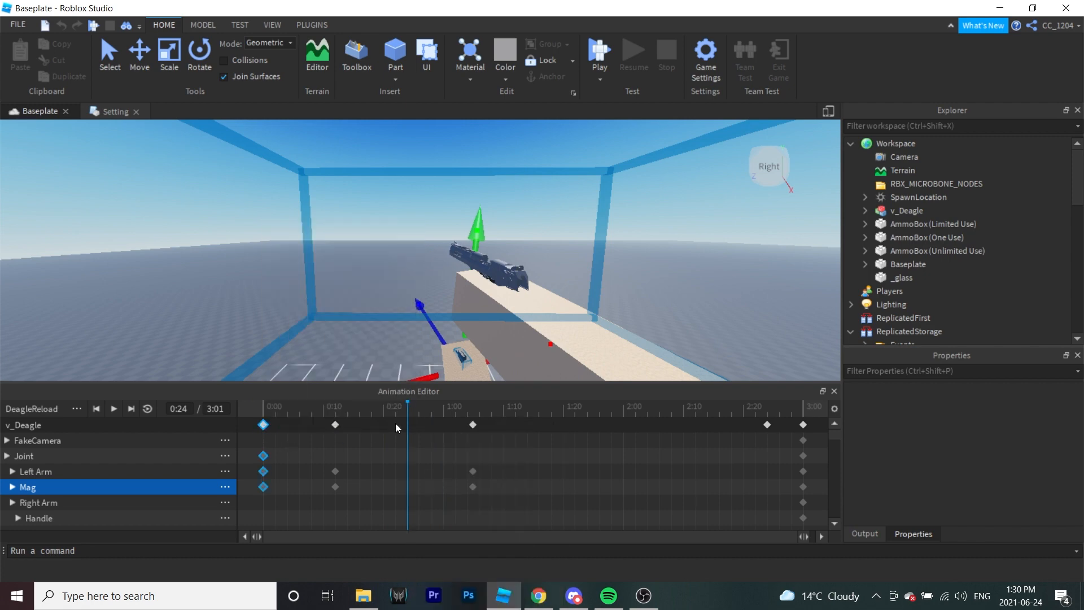
left_click(443, 495)
Step: Rotate the Joint at 0:12 to tilt the gun, and preview the animation from the start
left_click_drag(257, 434, 336, 441)
left_click(24, 455)
key("r")
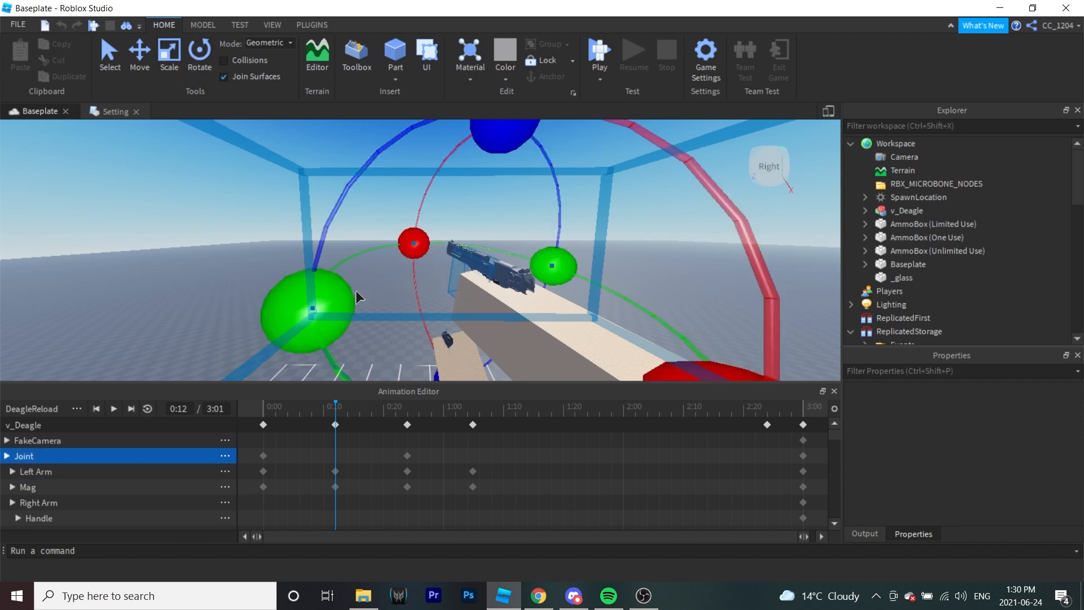
left_click_drag(728, 361, 658, 398)
scroll(441, 261, "up", 2)
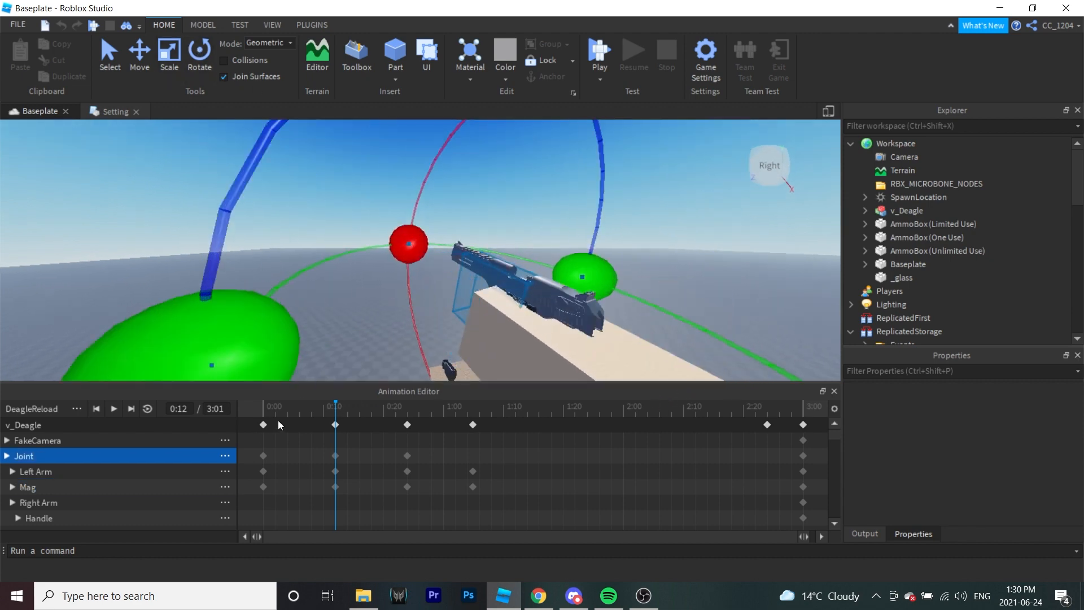
left_click(60, 475)
left_click(28, 487)
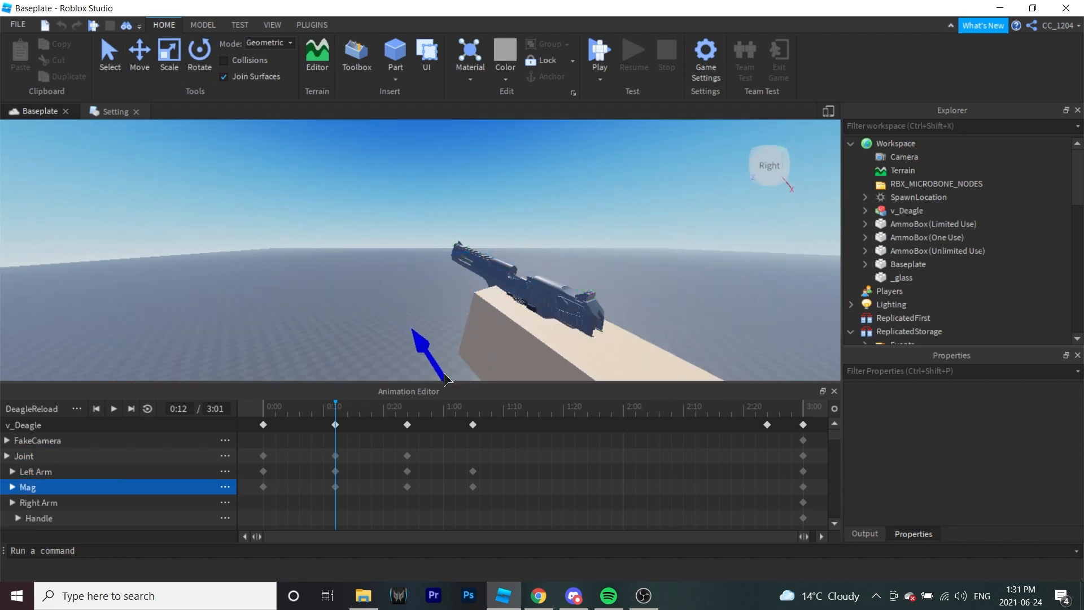
left_click_drag(337, 424, 263, 421)
left_click(113, 410)
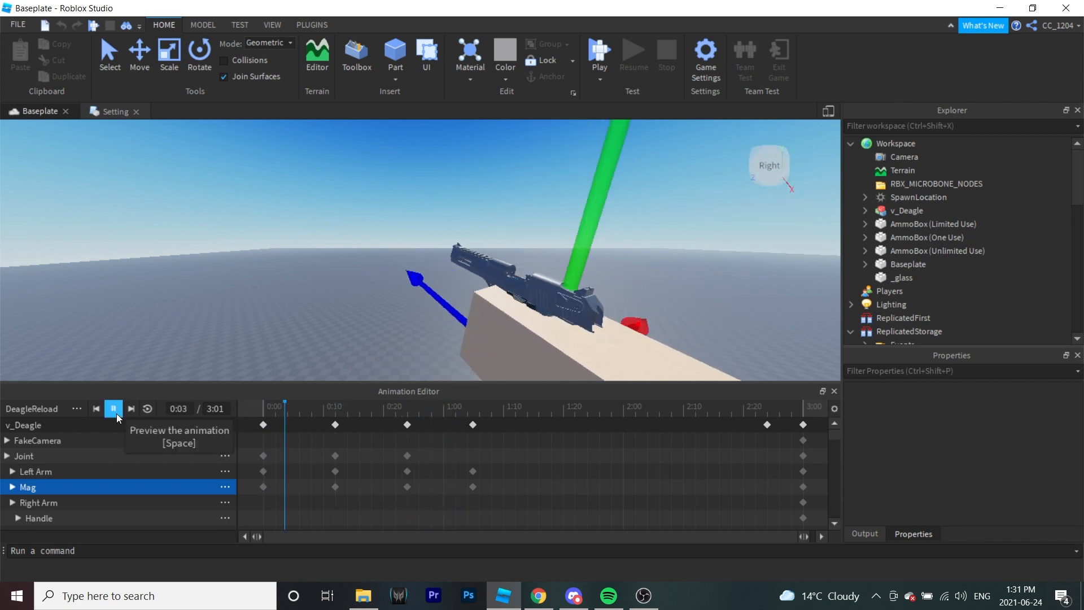
Step: Move the Slide keyframe at 2:24 to 1:17 and paste a copy of the Slide's end keyframe at about 1:23
left_click_drag(794, 410, 545, 430)
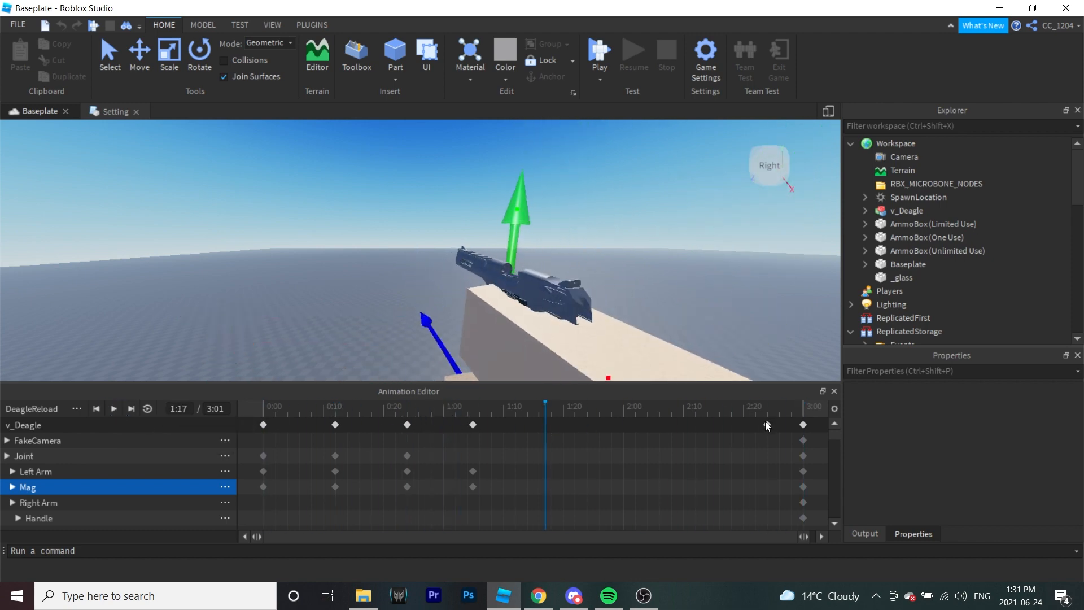
scroll(784, 448, "down", 2)
right_click(807, 504)
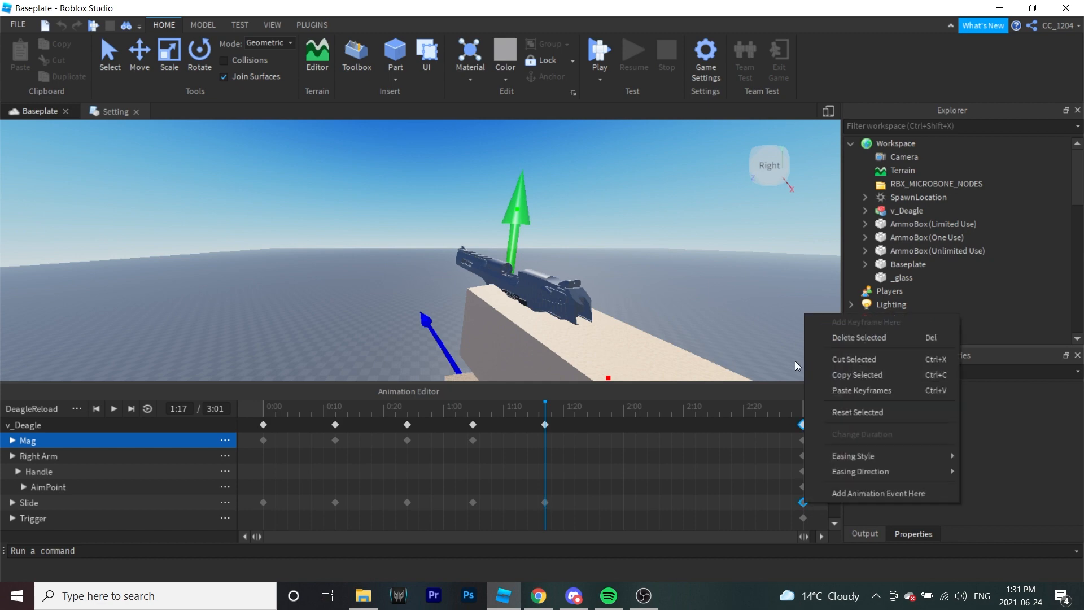
scroll(661, 472, "up", 3)
left_click_drag(549, 406, 263, 411)
right_click(581, 424)
left_click(616, 489)
Step: Move the end keyframes of all parts to about 2:05 and preview the animation
left_click(113, 408)
left_click_drag(803, 425, 652, 429)
left_click_drag(649, 411, 121, 442)
left_click(113, 411)
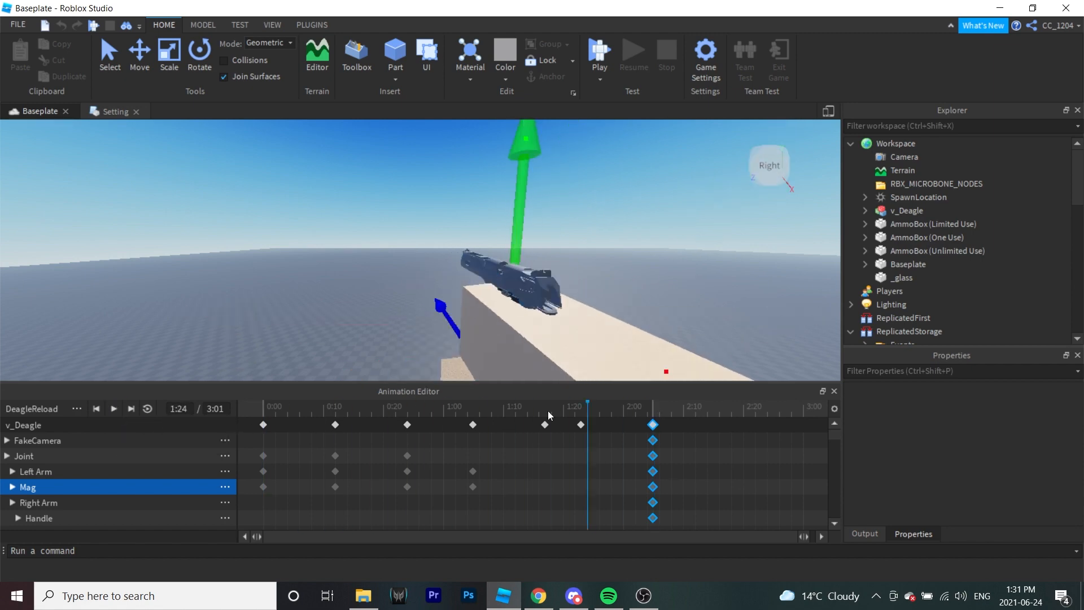
Step: Shift the starting keyframes to about 0:07, paste a copy of the end keyframes at 0:00 and preview the result
left_click_drag(263, 428, 305, 427)
left_click(653, 424)
right_click(653, 424)
left_click(685, 263)
right_click(276, 425)
left_click(302, 494)
left_click(113, 409)
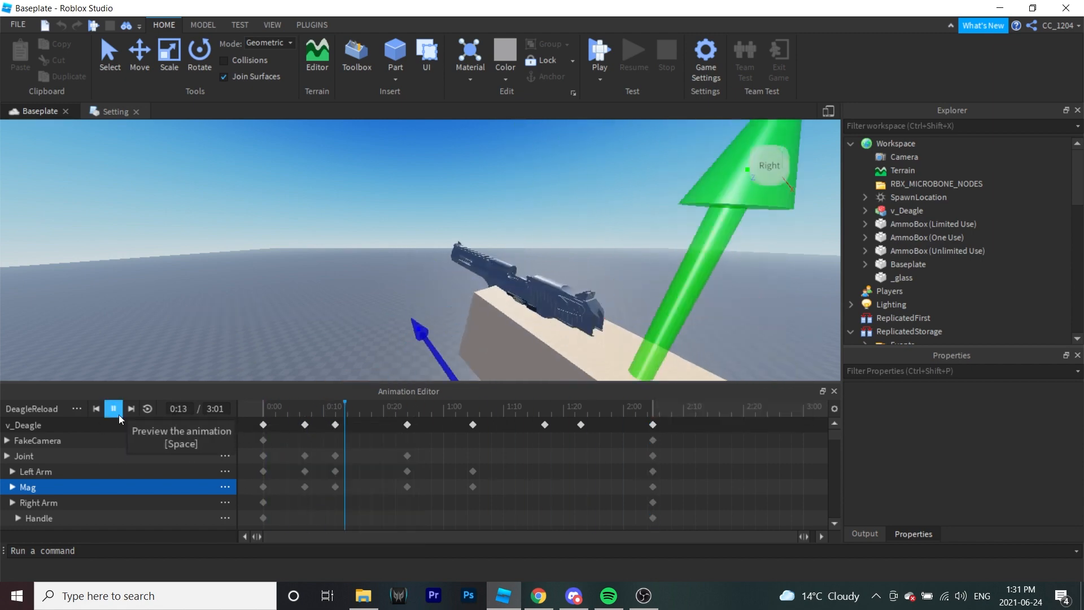
Step: Reposition the left arm slightly at 0:21 to add a Left Arm keyframe there
left_click_drag(265, 456, 389, 414)
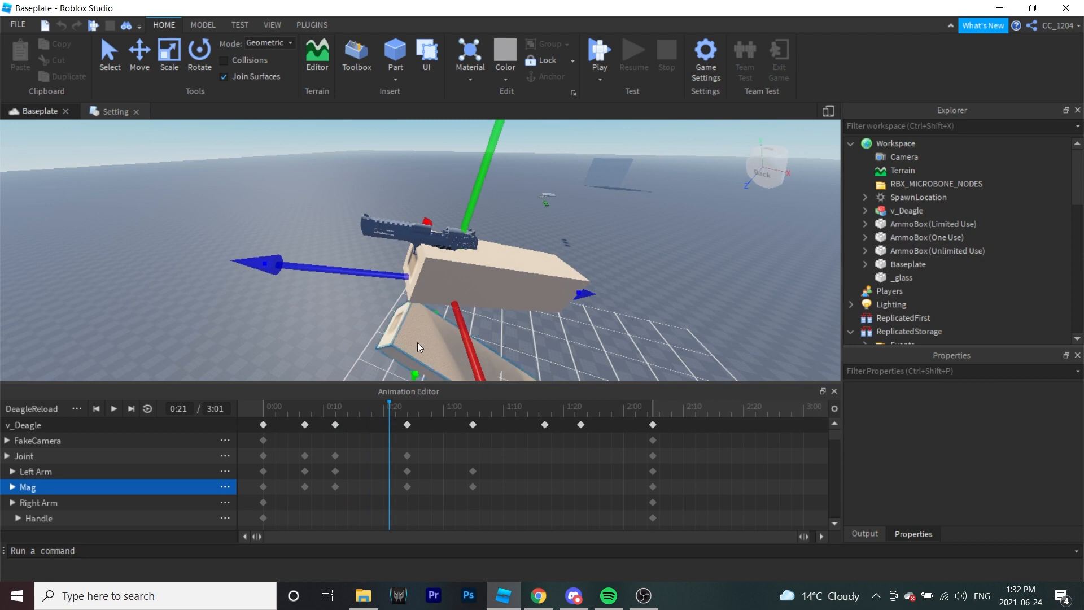
left_click(419, 342)
left_click_drag(476, 319, 485, 294)
Step: Delete the keyframes at about 1:05 and preview the animation from the start
left_click_drag(389, 412, 263, 421)
left_click(473, 424)
key("Delete")
left_click(113, 408)
Step: Shift the two late Slide keyframes earlier, to 0:24 and about 1:01, and preview the animation
left_click_drag(380, 412, 407, 433)
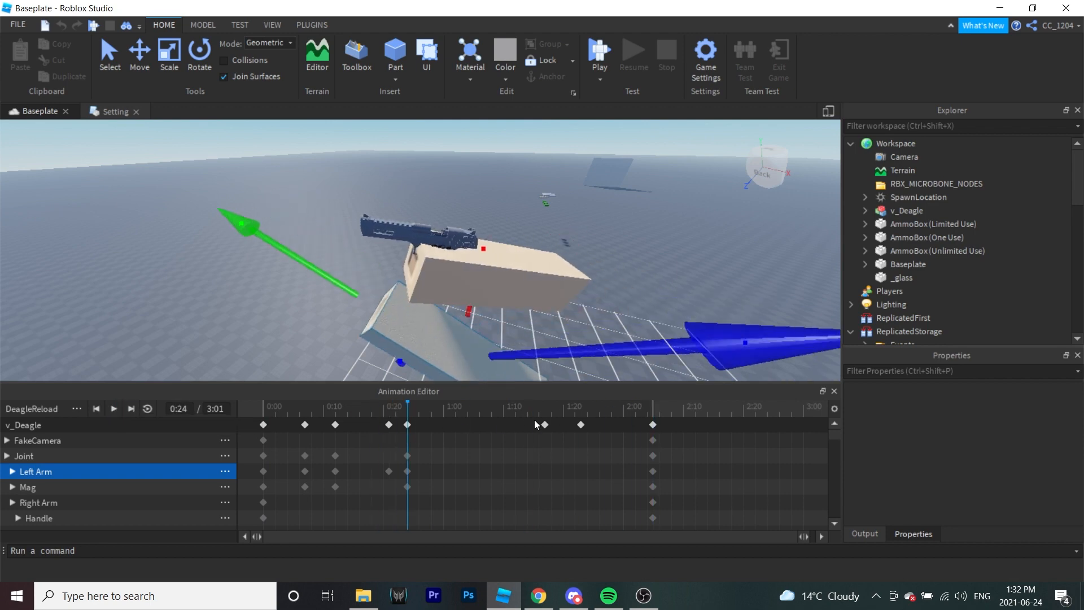
left_click_drag(479, 423, 448, 424)
left_click(113, 408)
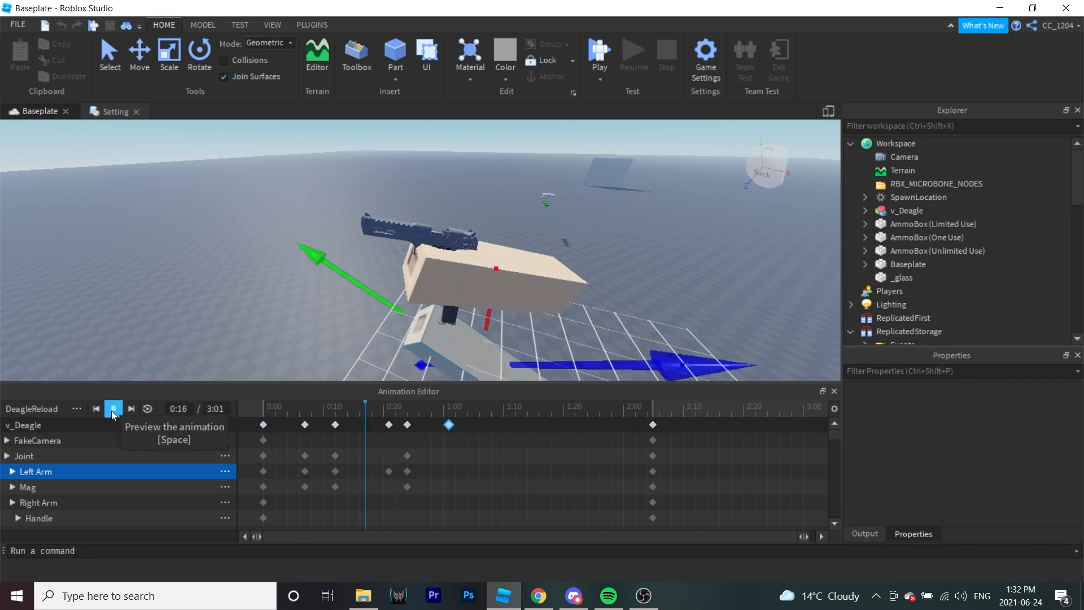
Step: Move the end keyframes of all parts to 1:12 and preview the animation from behind the gun
left_click_drag(645, 432, 518, 439)
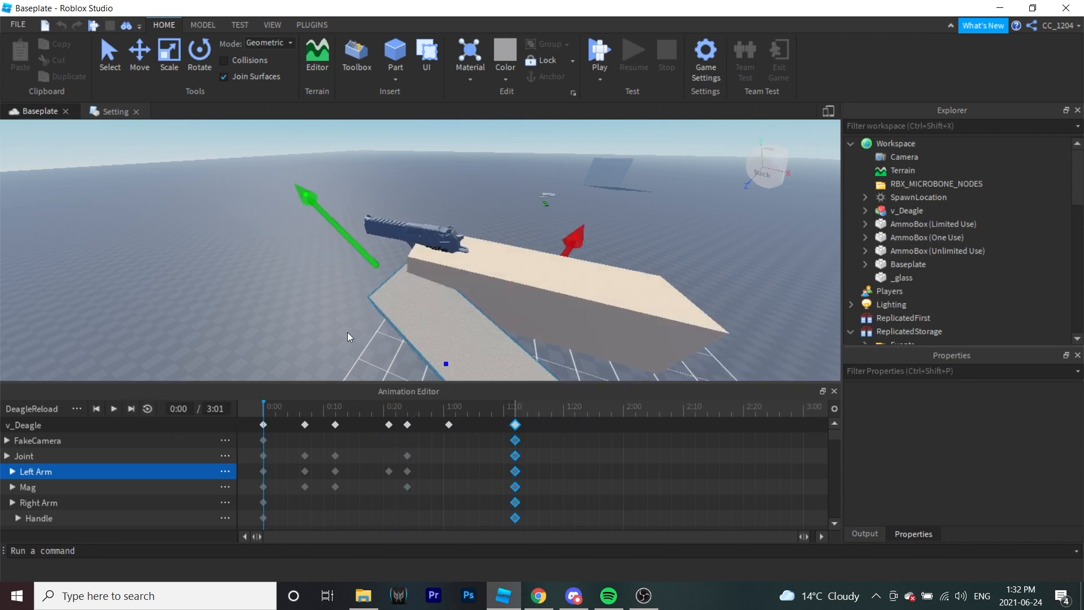
right_click_drag(348, 332, 384, 306)
left_click(113, 408)
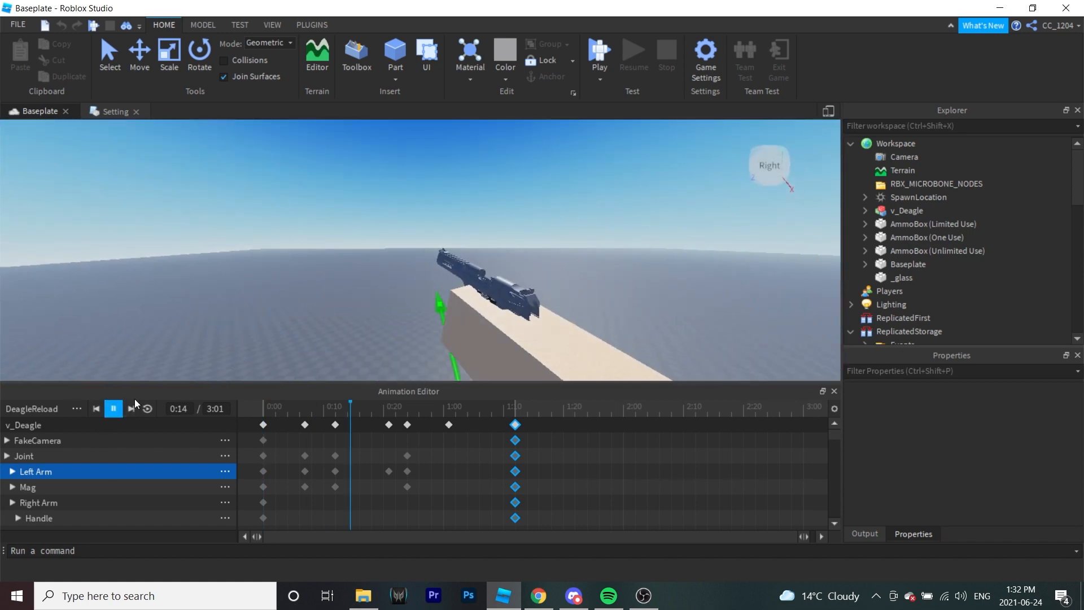
left_click(130, 408)
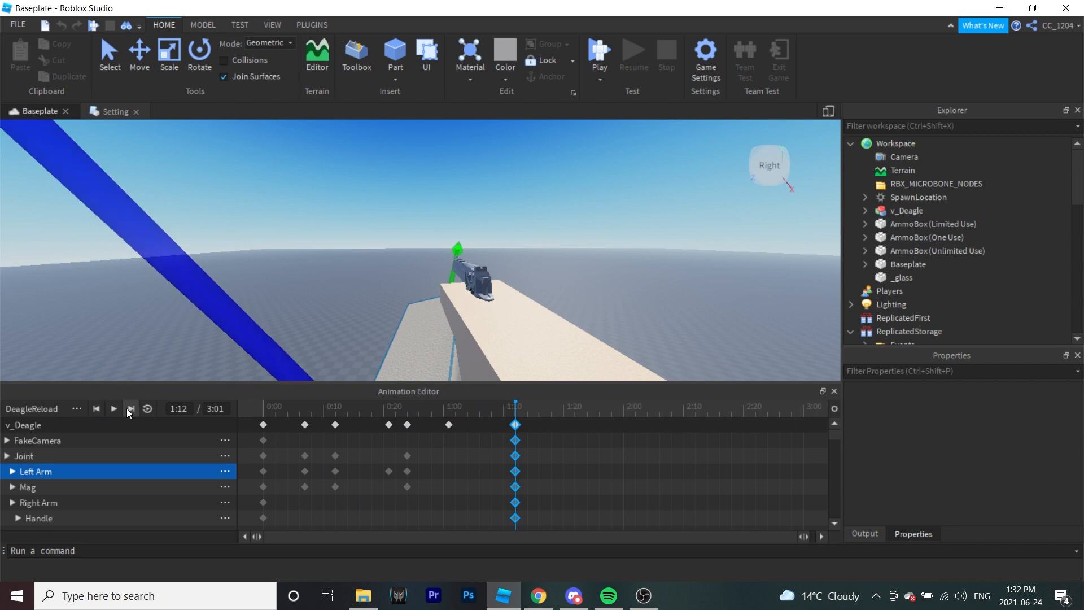
Step: Preview the reload animation with looping enabled, and turn looping back off
left_click(147, 408)
left_click(74, 455)
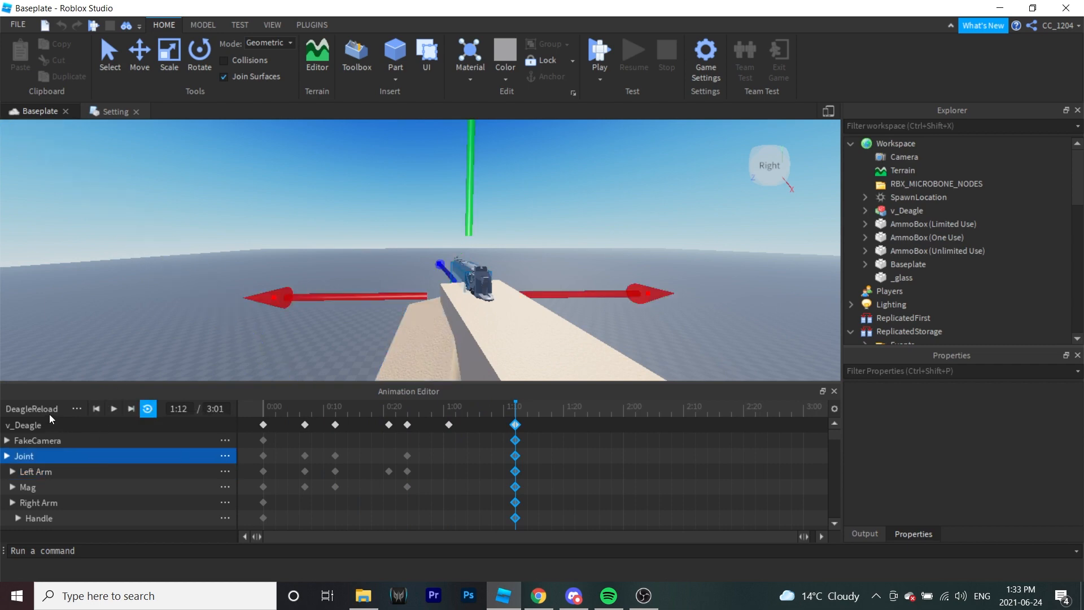
left_click(49, 414)
left_click(34, 403)
left_click(43, 408)
left_click(26, 402)
left_click(35, 425)
left_click(114, 410)
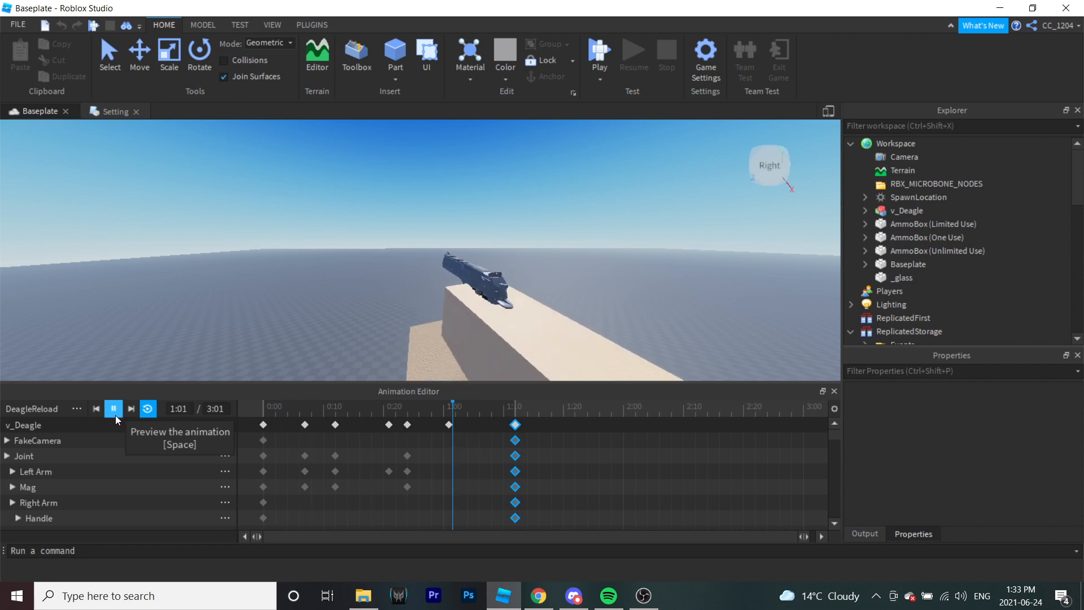
left_click(146, 409)
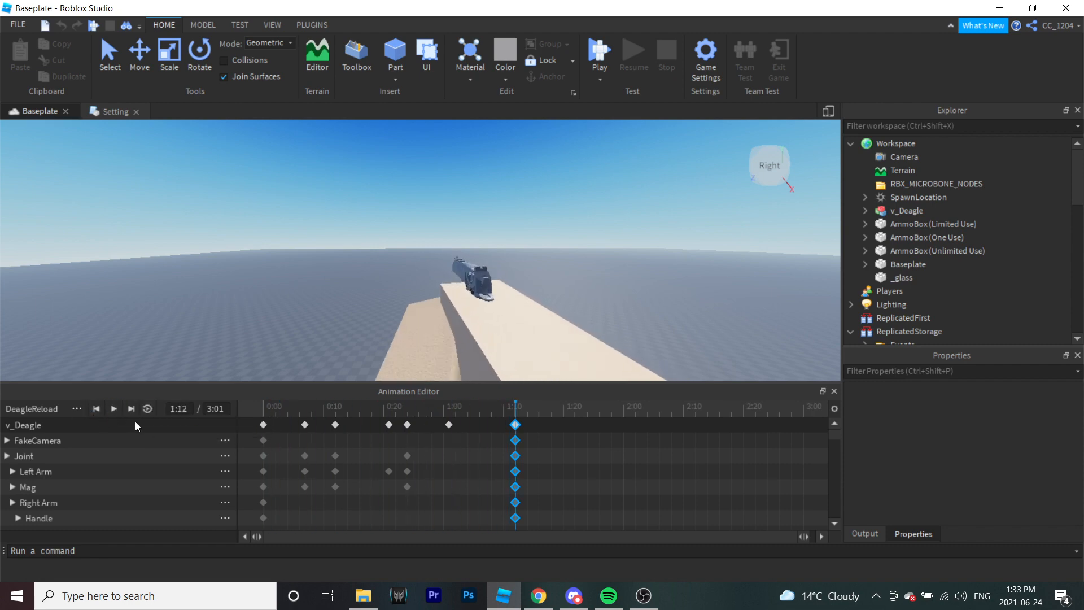
Step: Set the DeagleReload animation's priority to Action
left_click(77, 410)
mouse_move(127, 526)
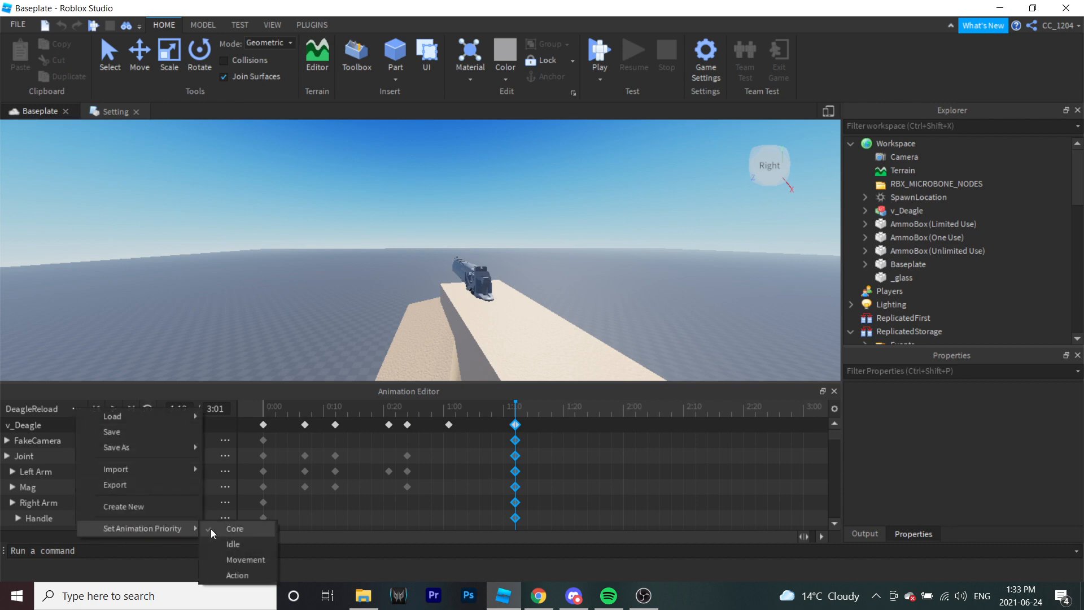
left_click(235, 575)
Step: Export the animation as the asset DeagleReload with the description "Reload" and copy its asset ID
left_click(76, 415)
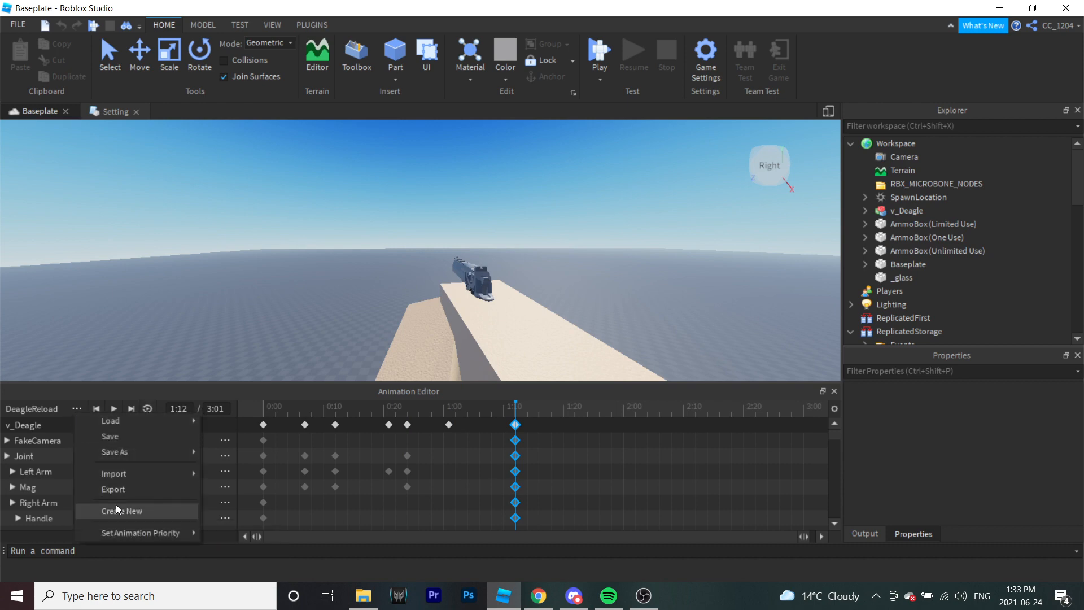
left_click(161, 488)
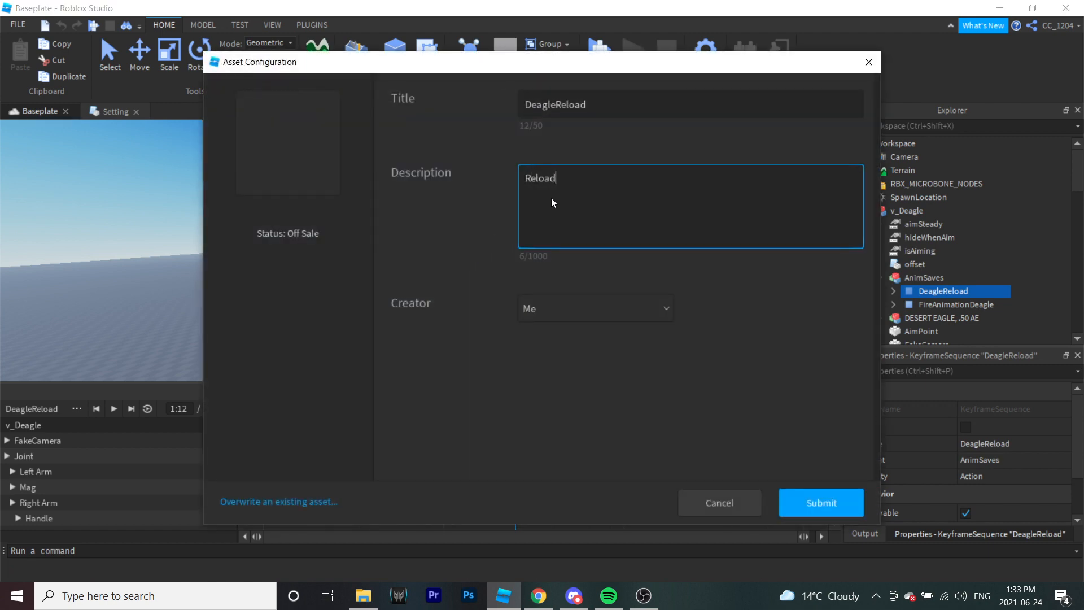
left_click(813, 501)
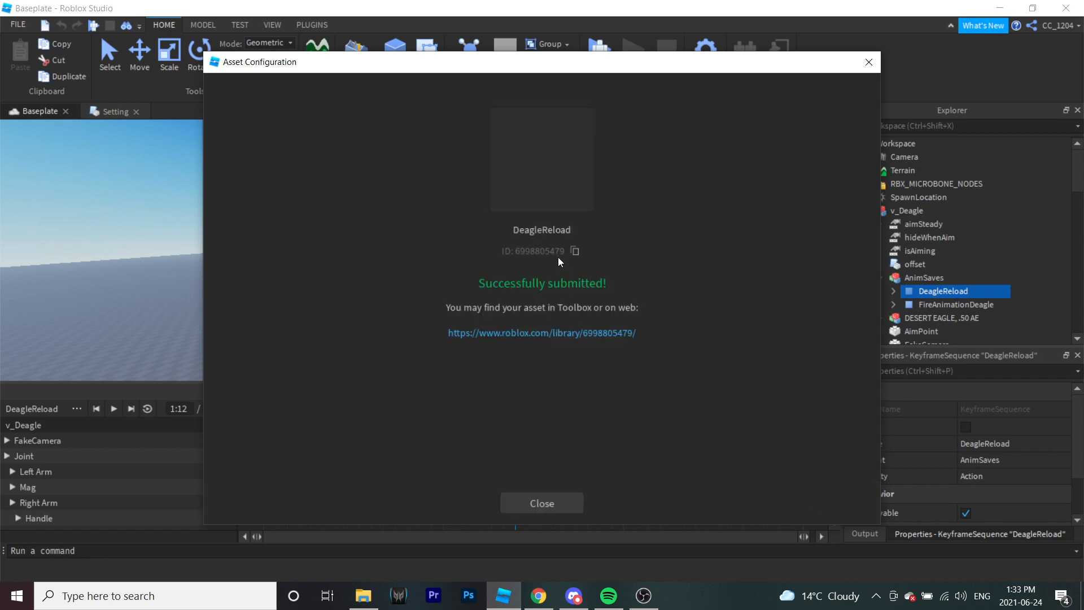
left_click(535, 497)
left_click(95, 114)
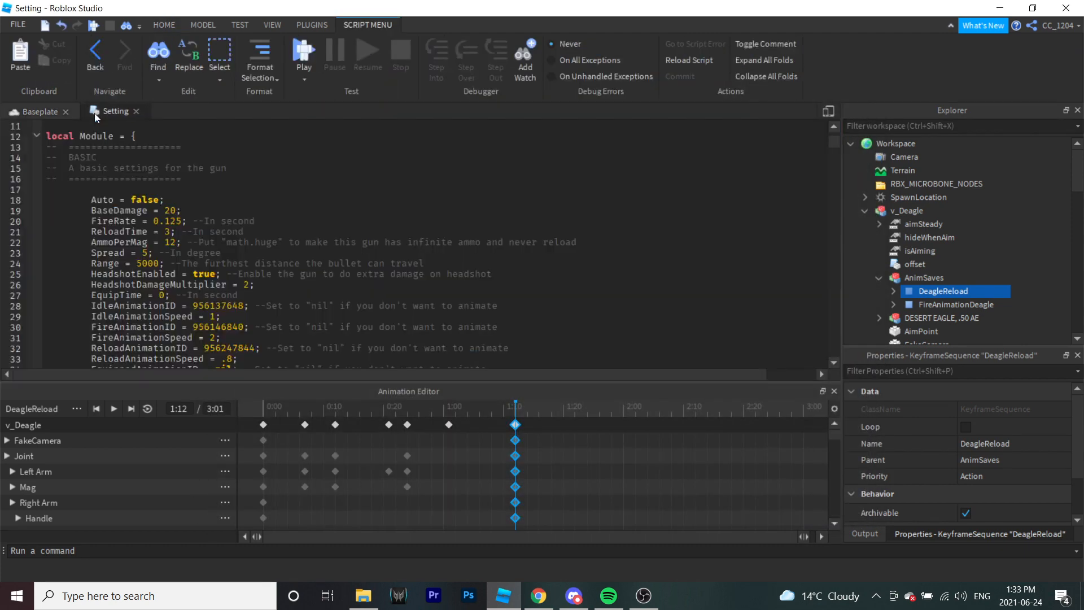
scroll(276, 322, "down", 8)
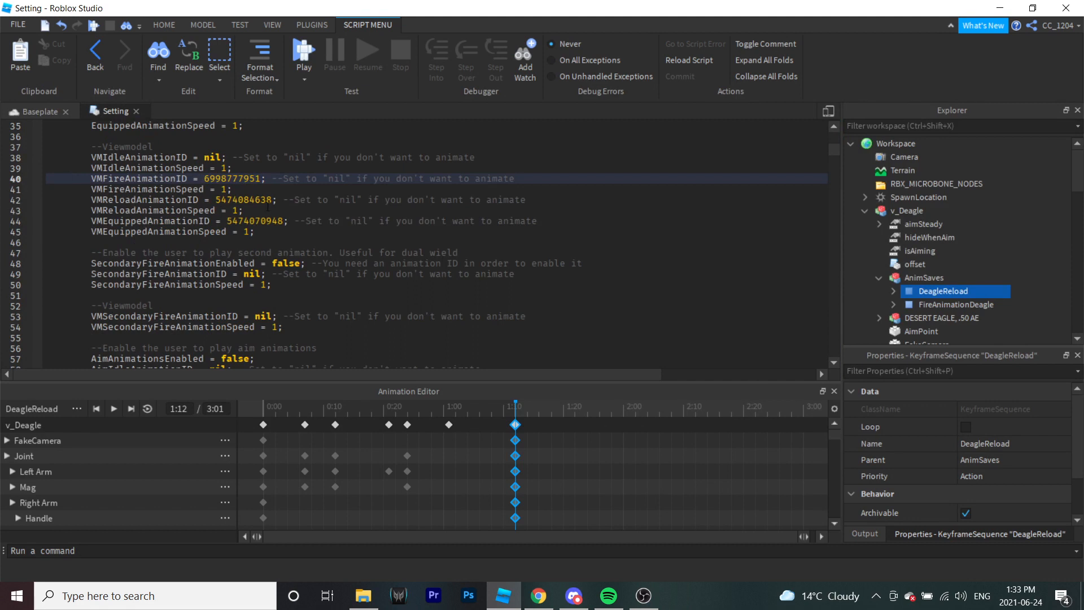
left_click_drag(272, 200, 251, 200)
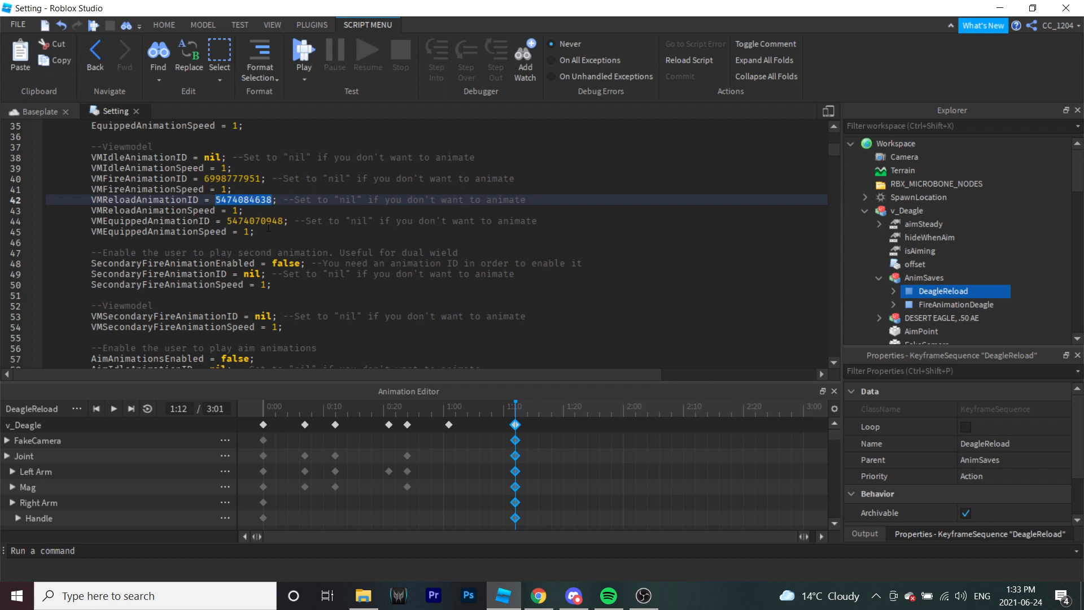
key("ctrl+v")
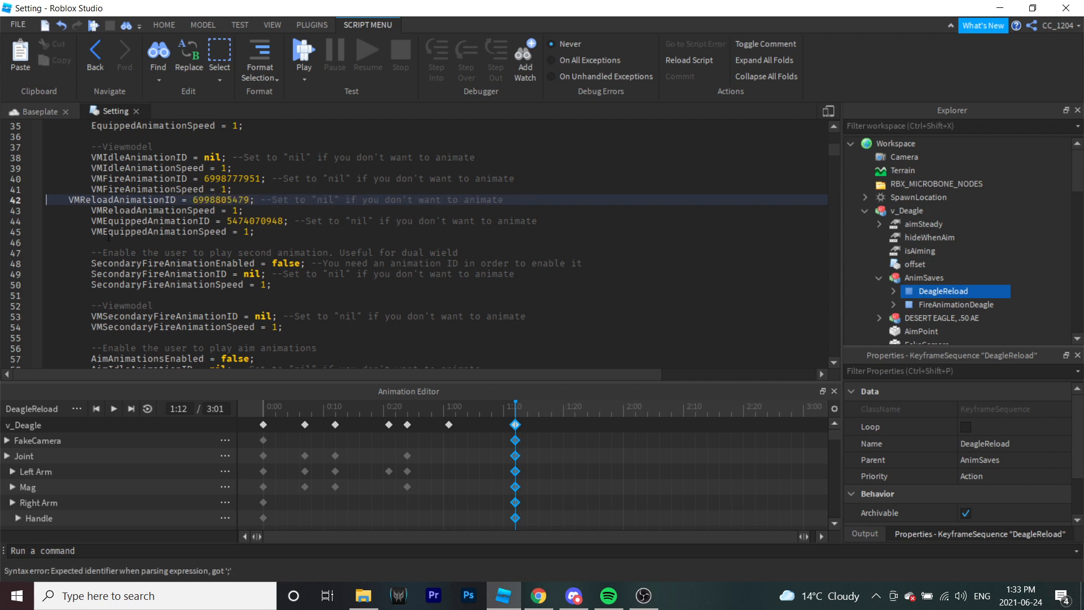
key("Tab")
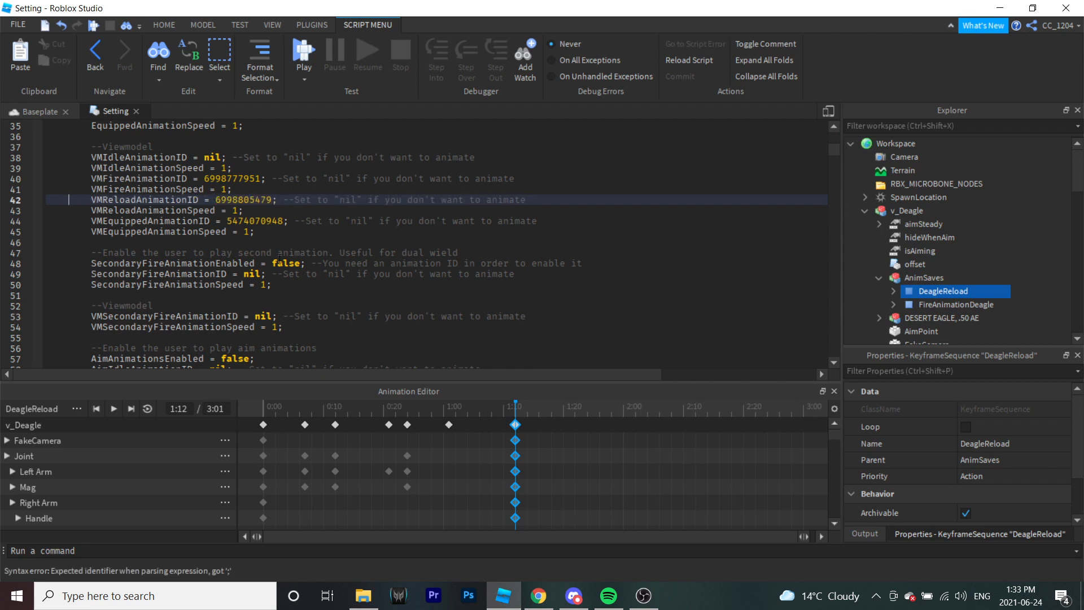
Step: Skim the remaining gun settings, return to the Baseplate view, close the Animation Editor and collapse the v_Deagle model
scroll(310, 259, "down", 8)
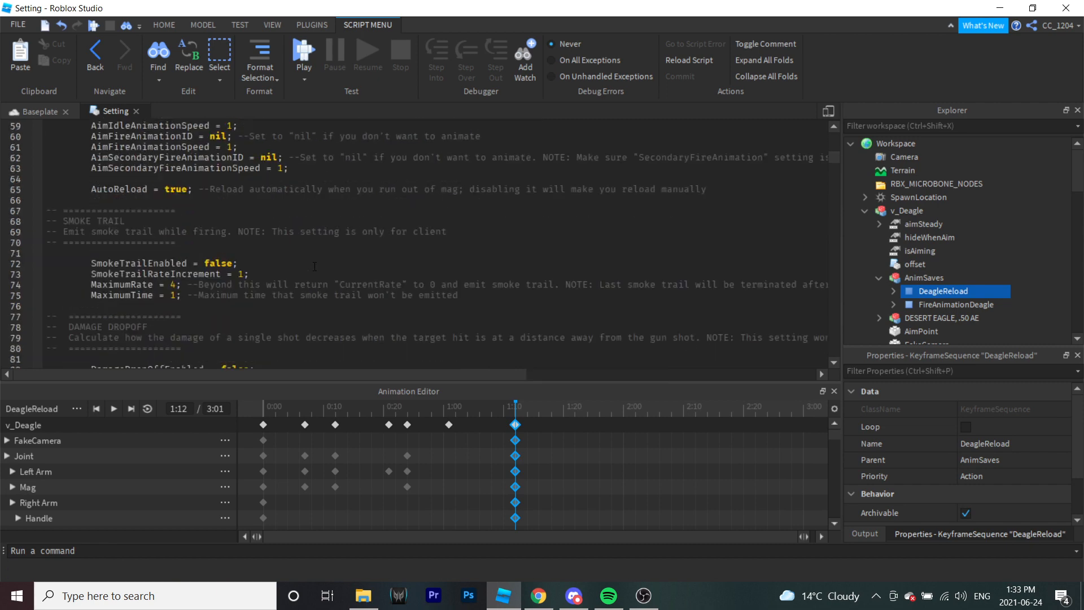
scroll(314, 266, "down", 8)
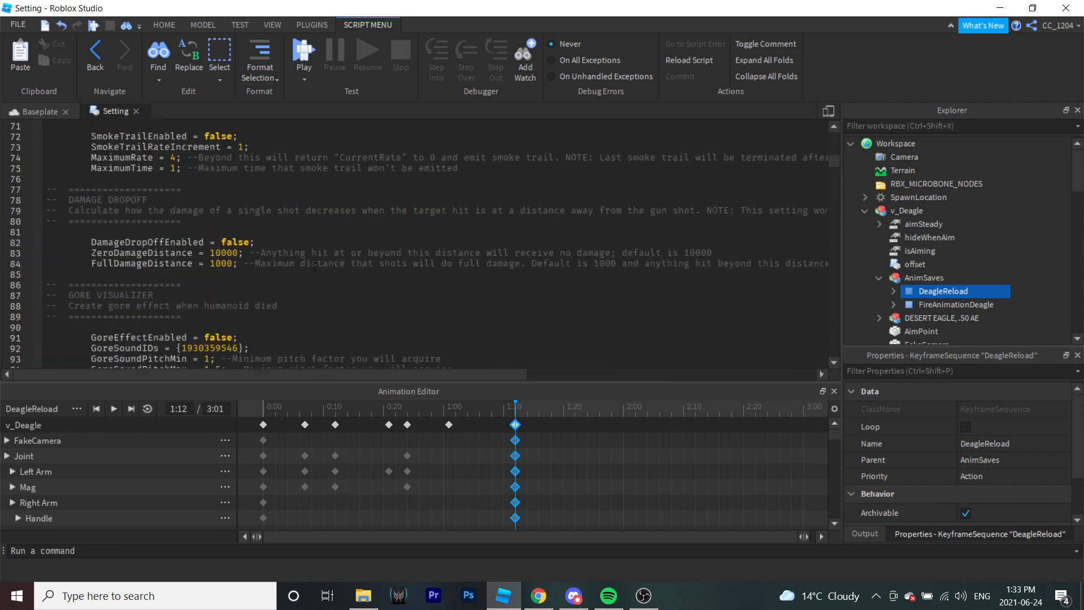
scroll(319, 281, "down", 16)
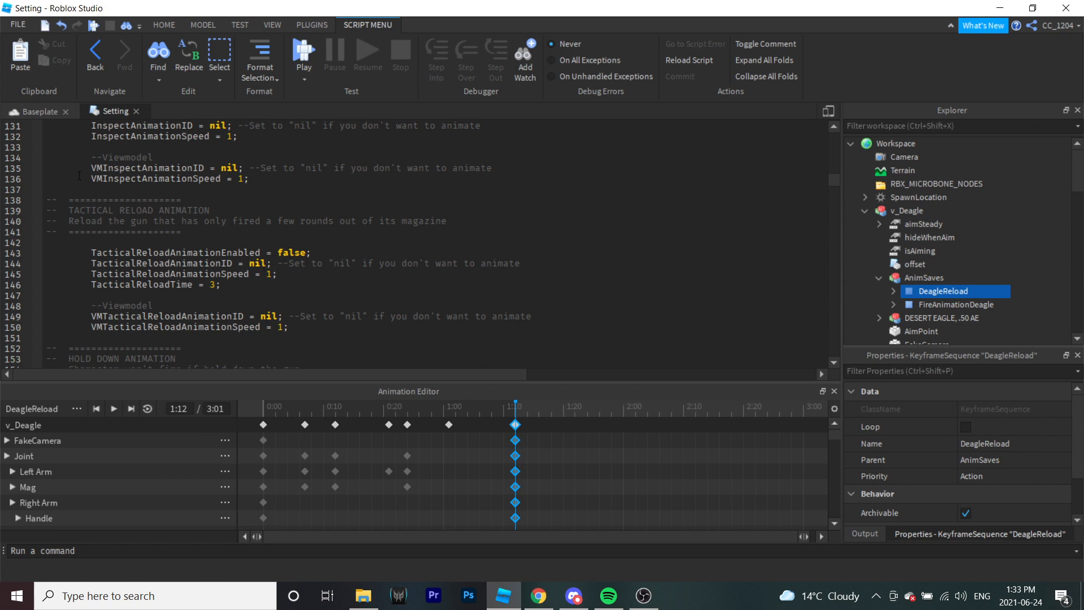
left_click(37, 114)
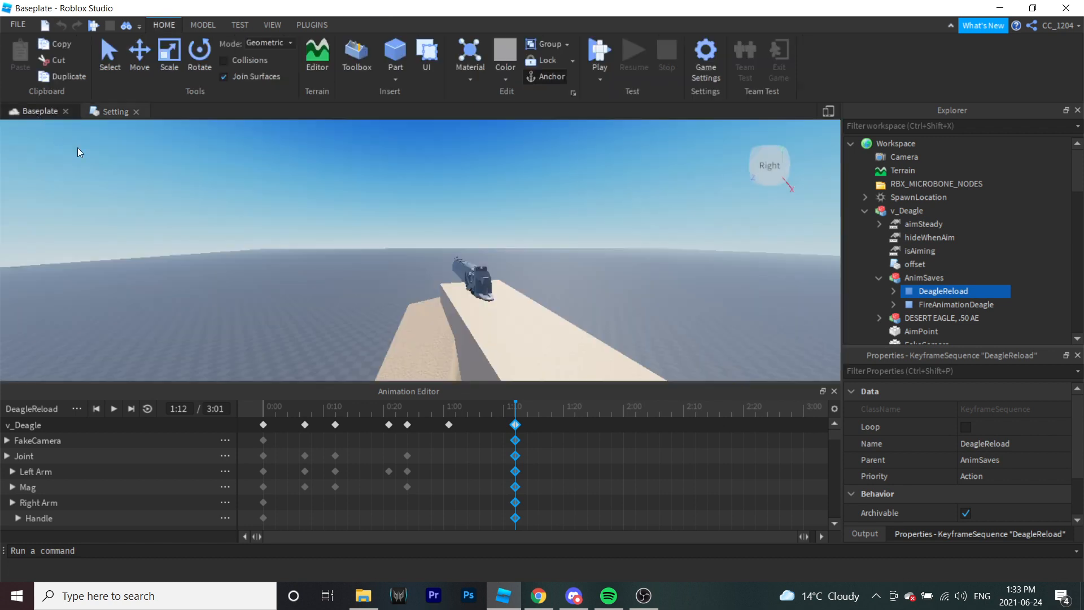
left_click(834, 391)
left_click(864, 197)
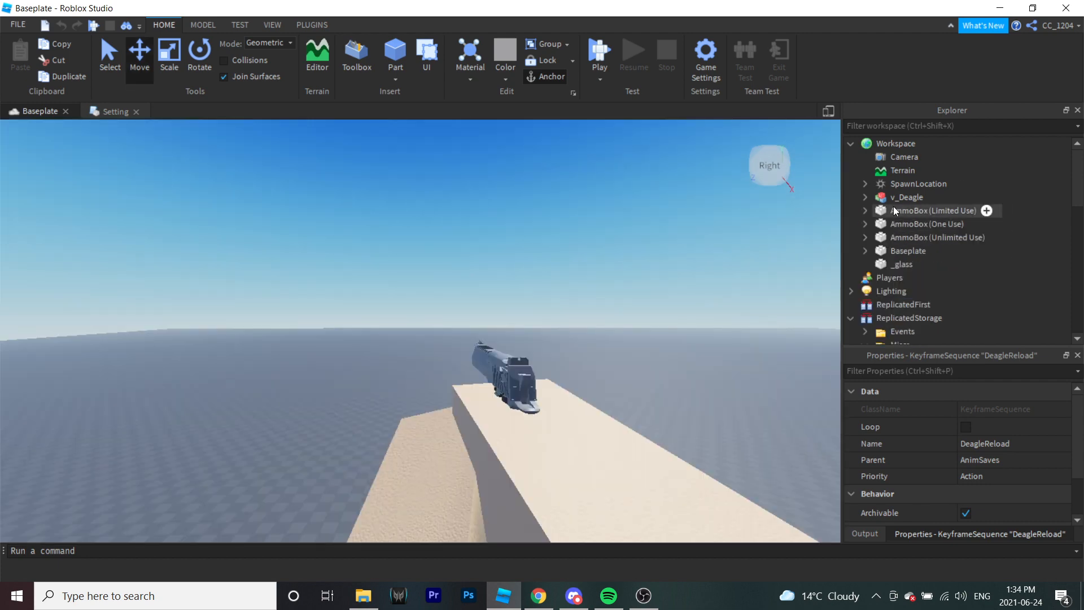
Step: Put v_Deagle back into the Viewmodels folder in ReplicatedStorage, start a playtest and equip the gun in first-person view
left_click(886, 198)
left_click_drag(885, 199, 931, 187)
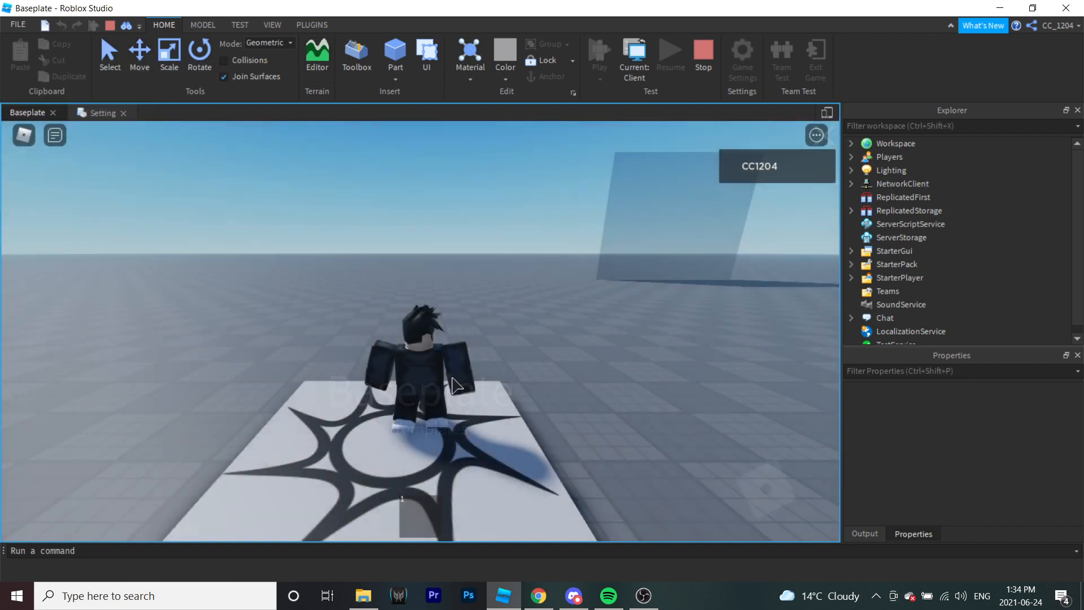
scroll(421, 331, "up", 4)
scroll(422, 338, "up", 2)
key("1")
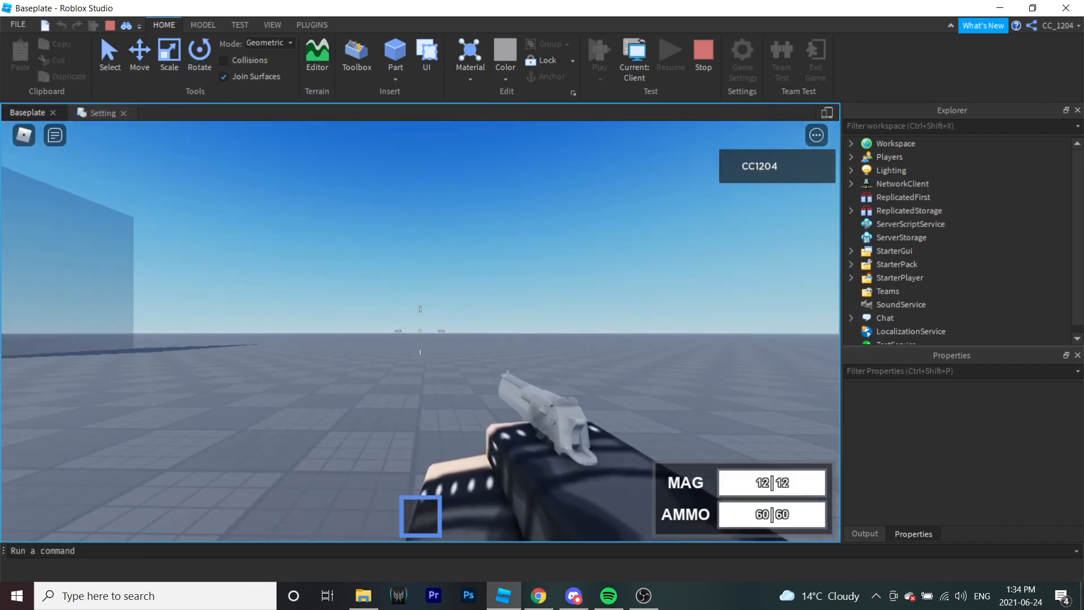
Step: Fire four shots from the hip and let the gun reload to check its viewmodel animations
left_click(420, 331)
left_click(419, 330)
left_click(420, 331)
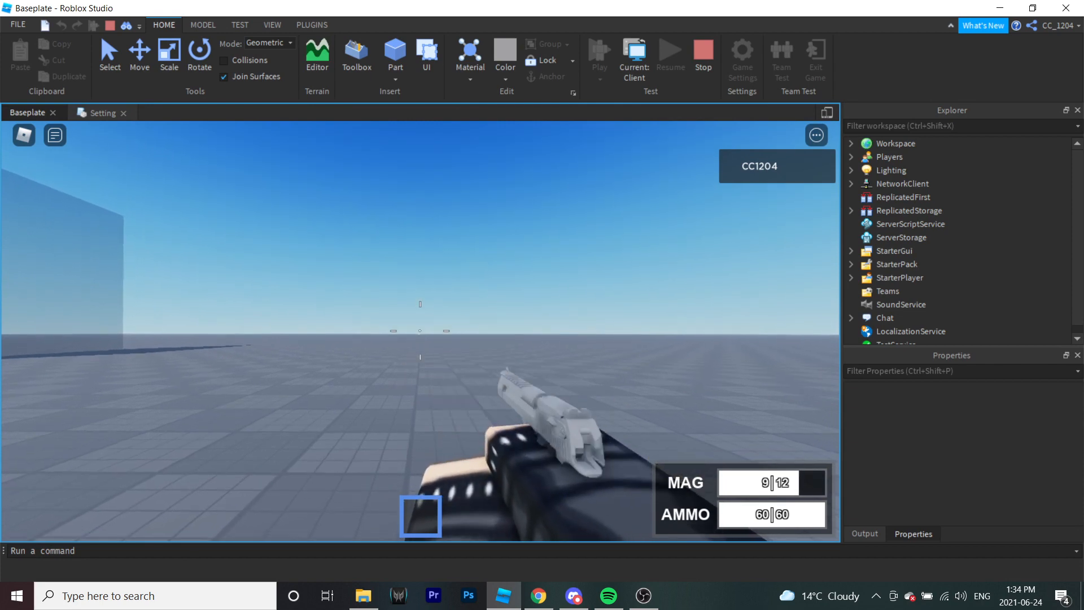
left_click(420, 330)
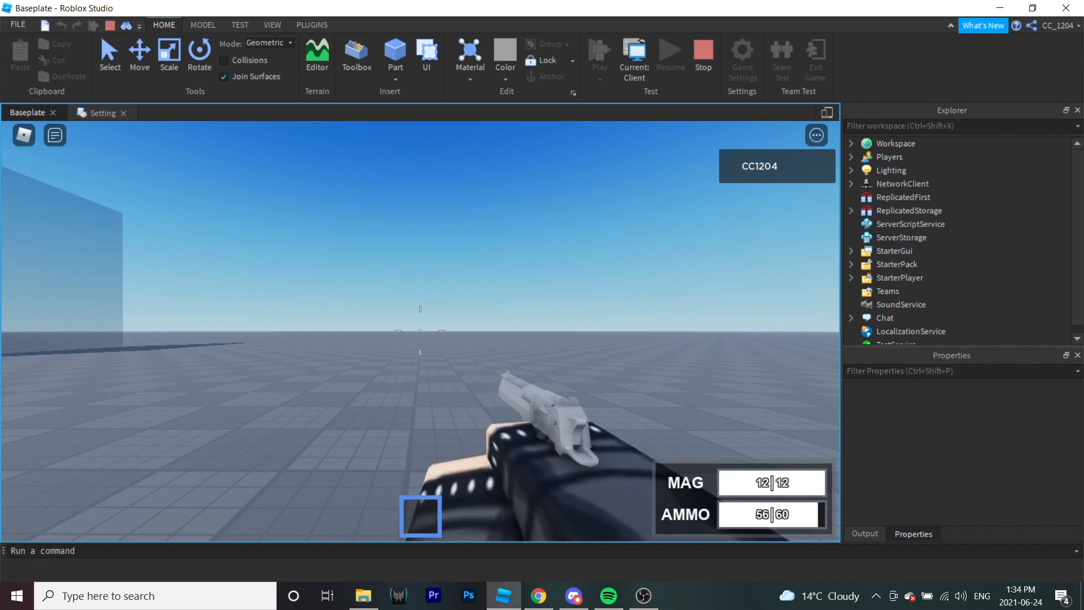
Step: Test aiming, fire six more shots, reload, switch back to third-person view and end the playtest
right_click(420, 331)
left_click(420, 331)
left_click(420, 330)
left_click(420, 330)
left_click(420, 331)
left_click(420, 331)
left_click(420, 331)
key("r")
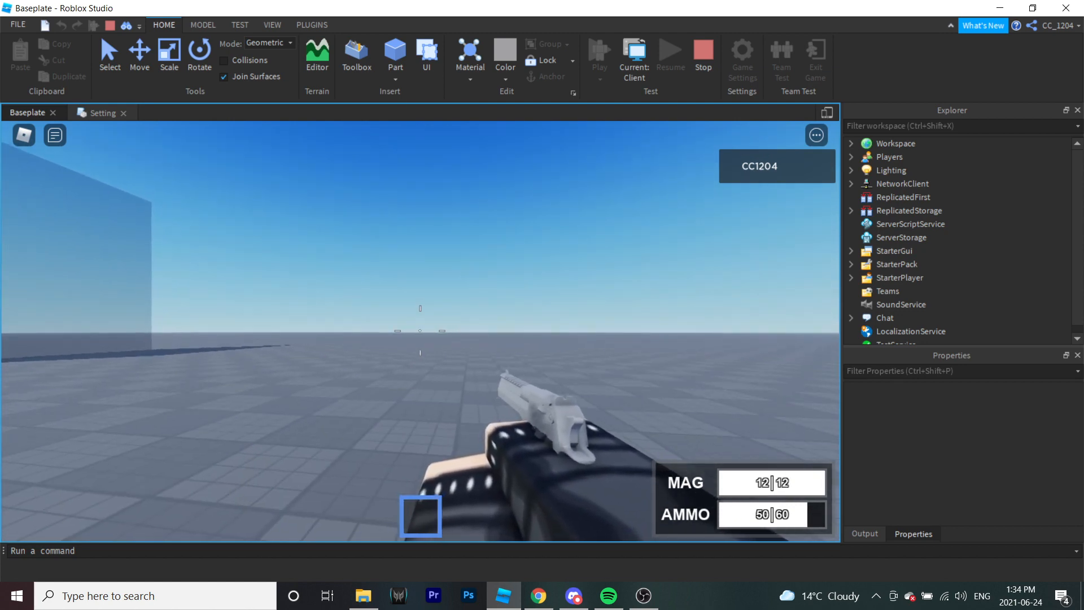
scroll(420, 330, "down", 3)
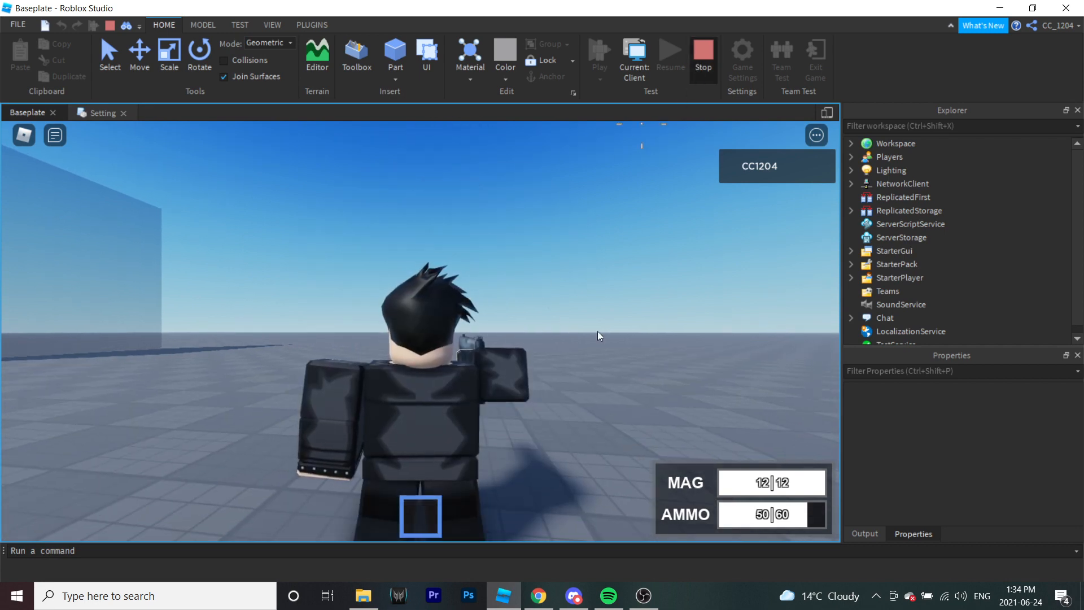
left_click(703, 56)
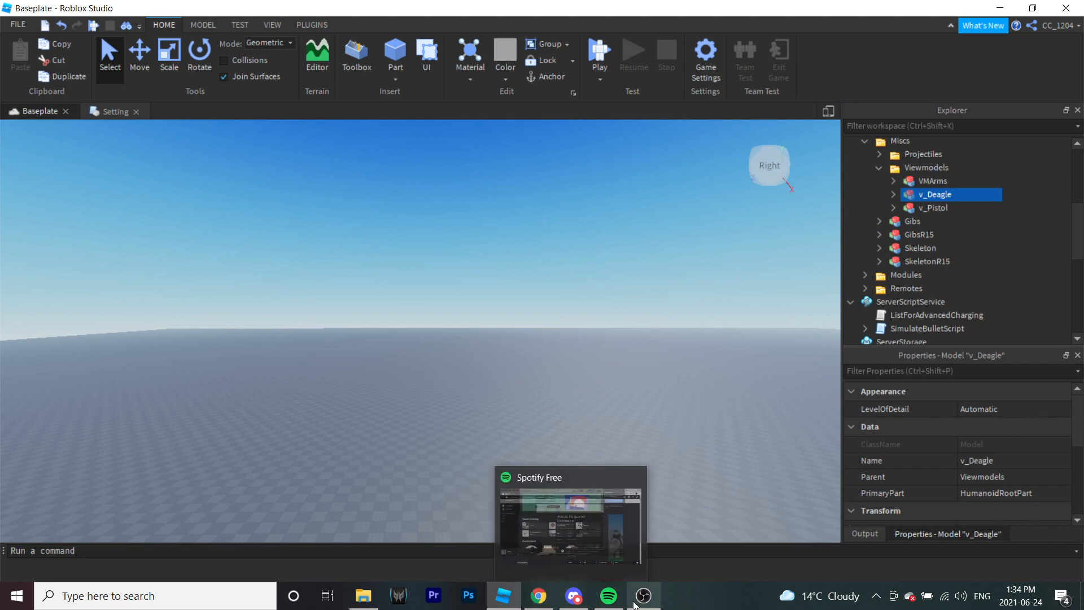
mouse_move(637, 599)
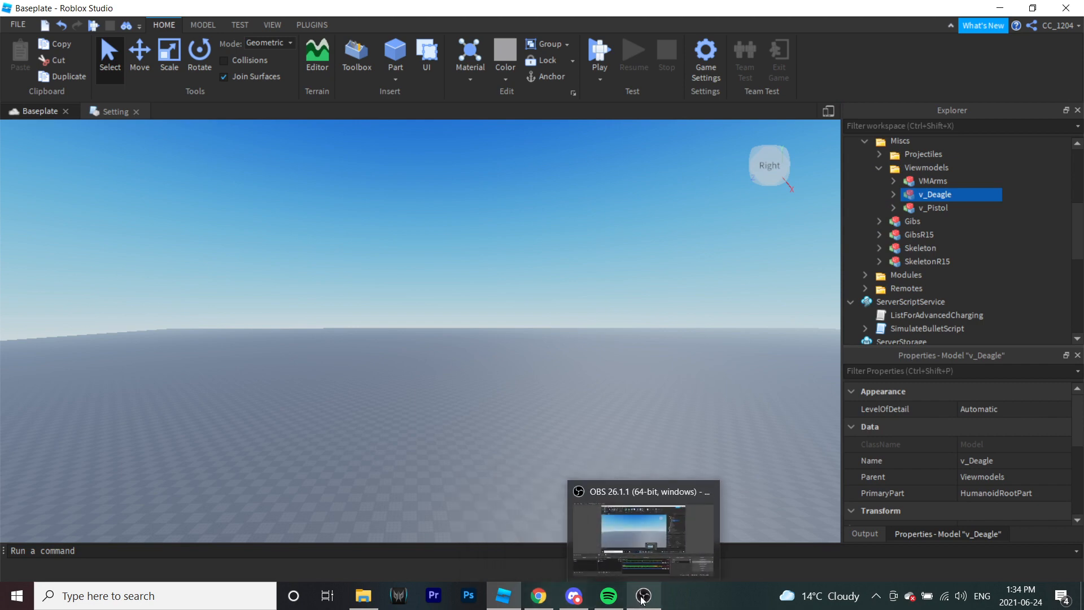
left_click(643, 597)
left_click(504, 593)
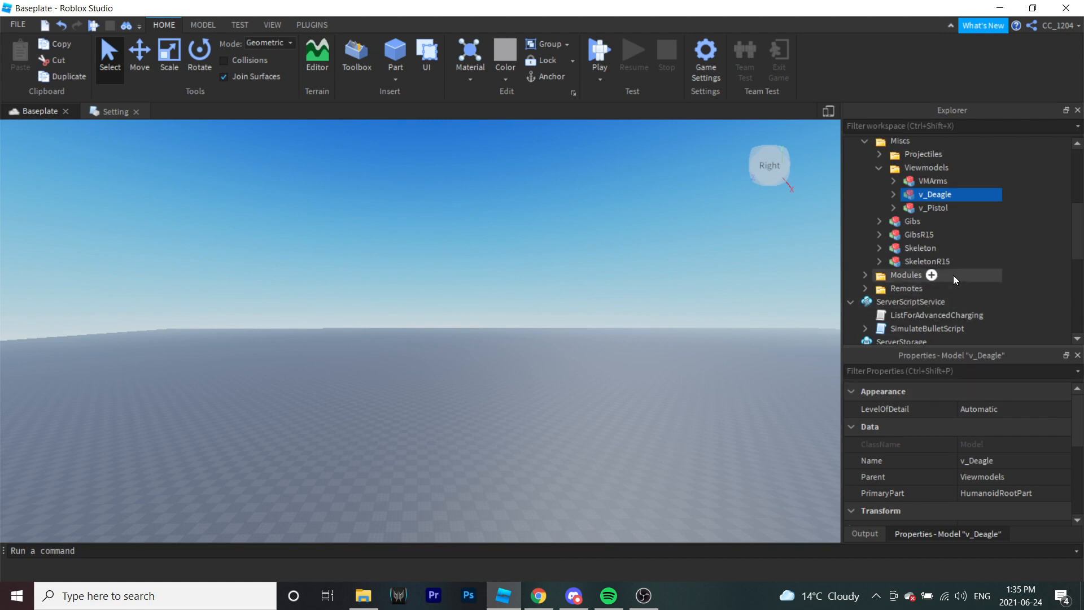
Step: Move the v_Deagle model from the Viewmodels folder back into Workspace and expand its contents
scroll(953, 276, "up", 3)
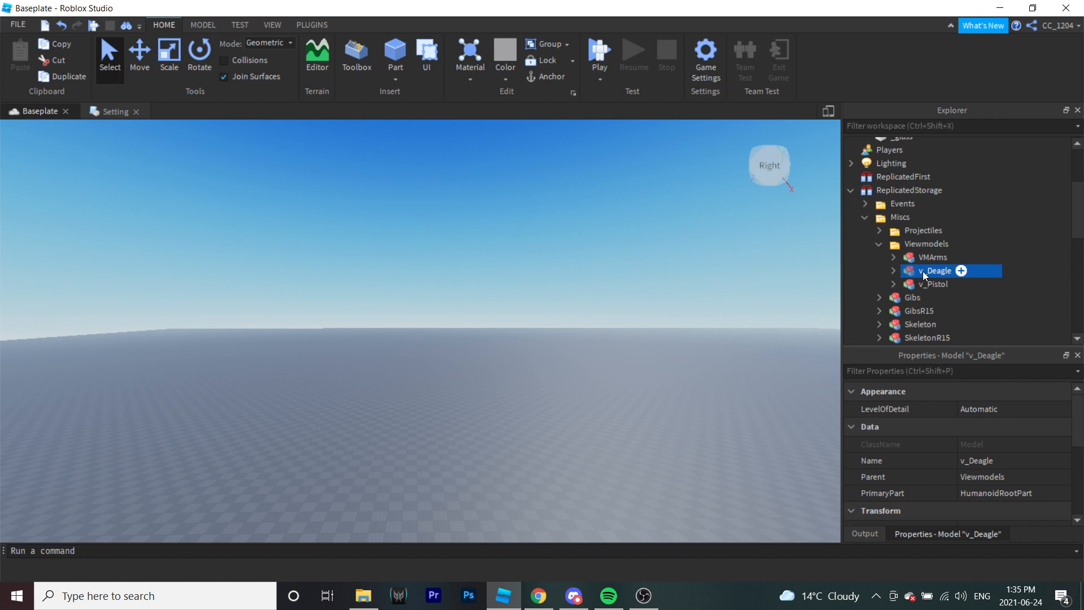
left_click_drag(933, 273, 900, 143)
left_click(864, 198)
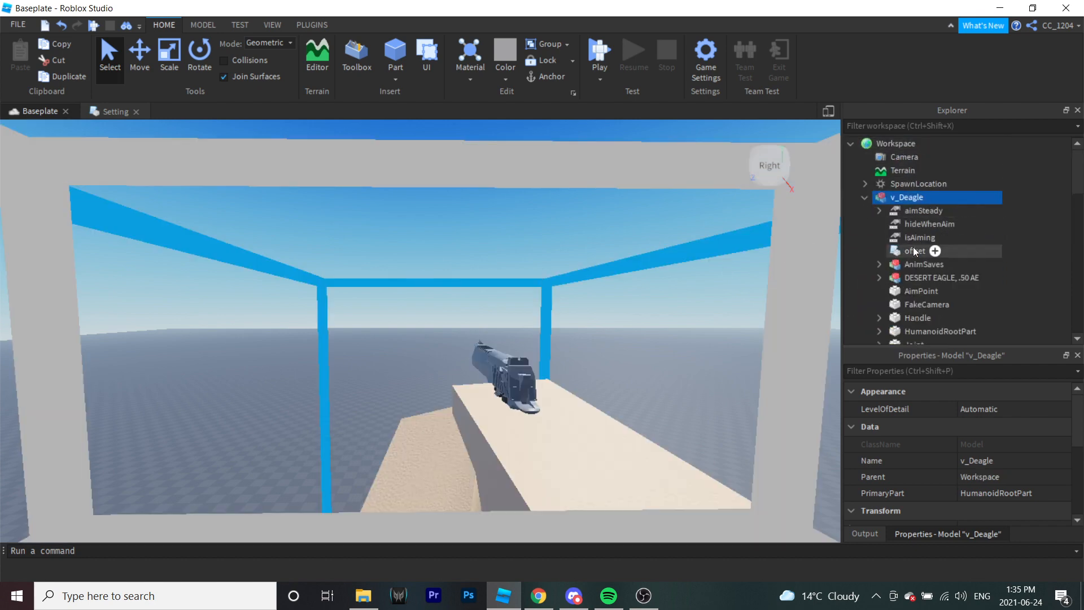
Step: Look through the Handle's GunFirePoint, GunMuzzlePoint, ShellEjectPoint and SmokeA0 attachments to see where each one sits
scroll(912, 245, "down", 2)
left_click(911, 244)
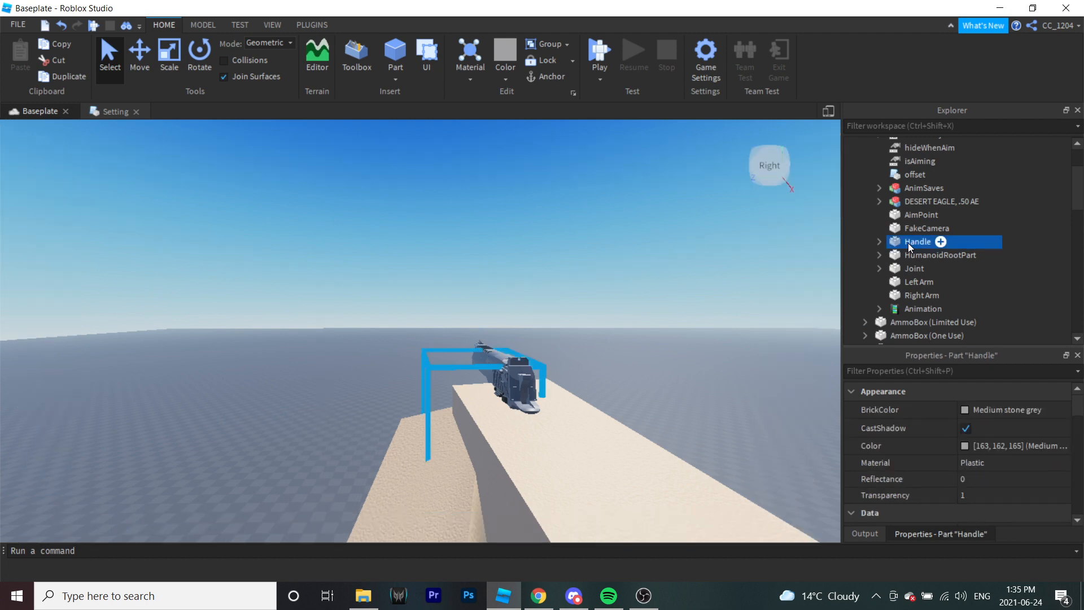
scroll(907, 243, "down", 1)
left_click(878, 203)
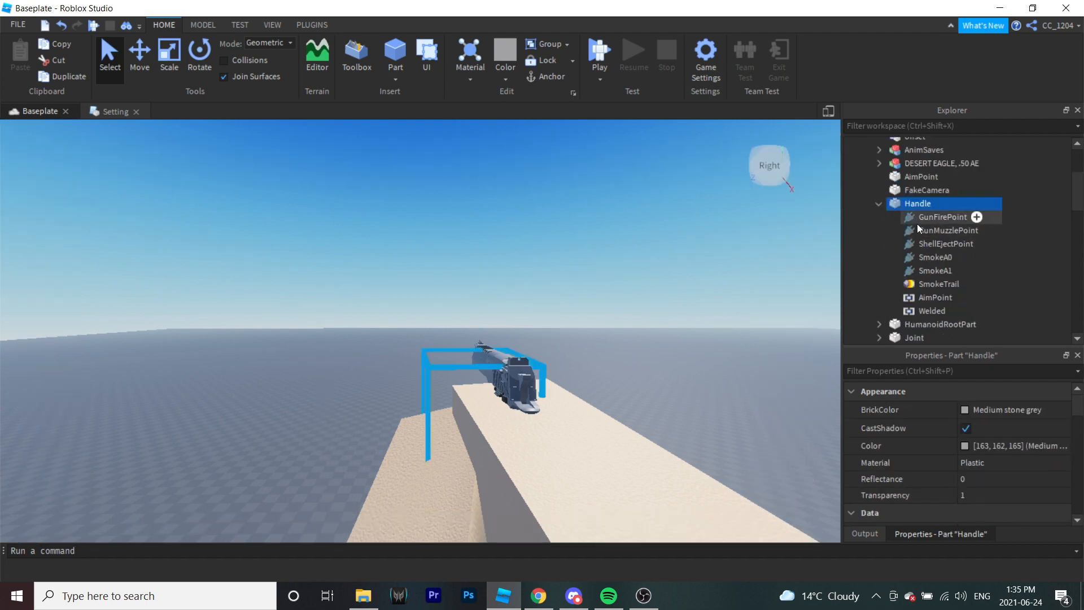
left_click(916, 224)
left_click(918, 231)
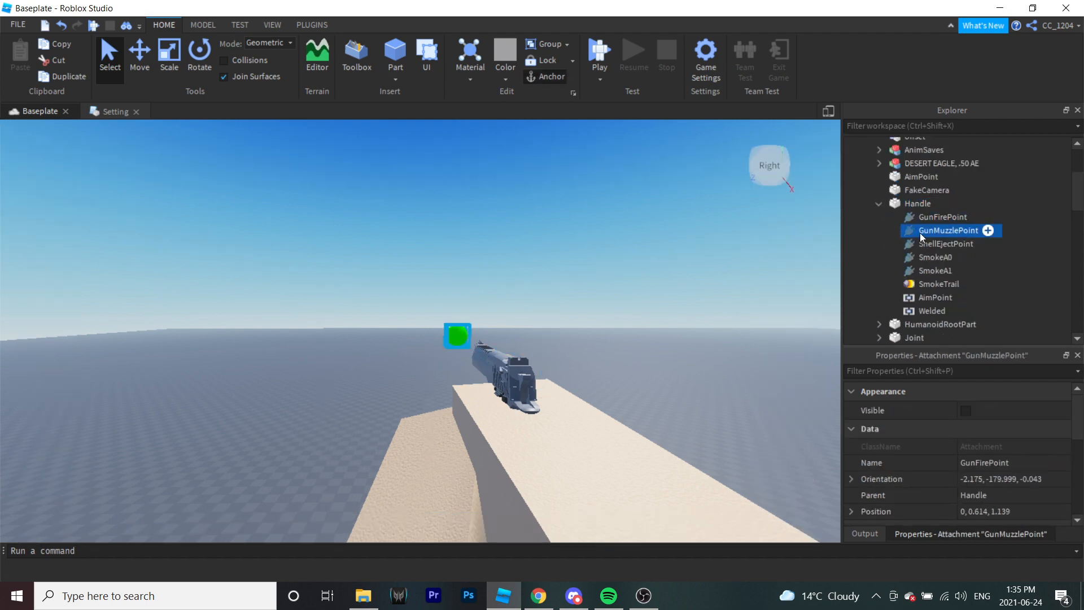
left_click(921, 244)
left_click(922, 260)
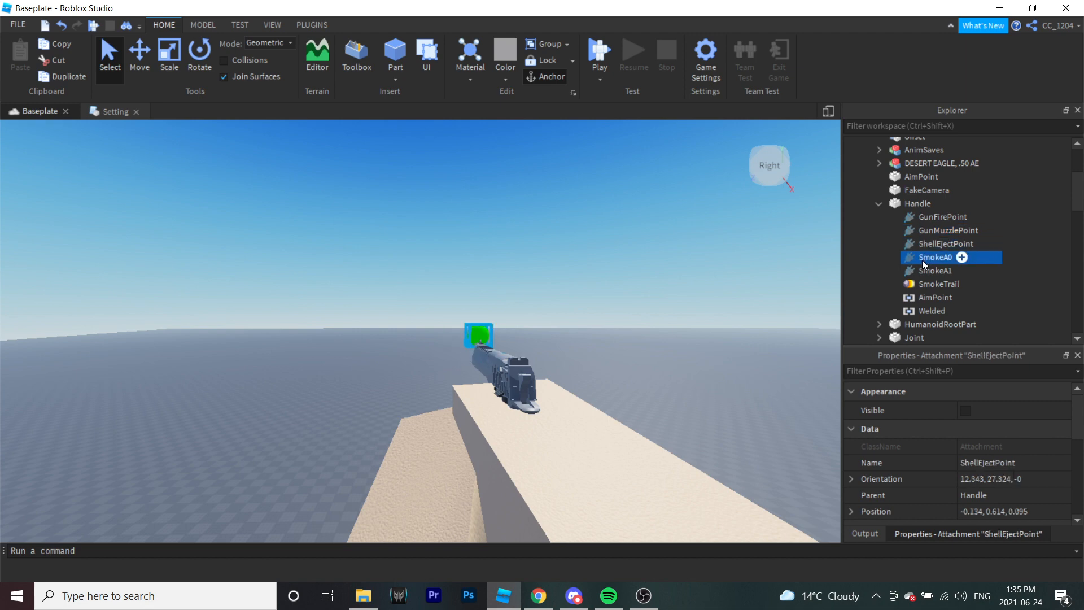
Step: Examine from several angles how the GunFirePoint attachment lines up with the Desert Eagle's barrel
mouse_move(530, 321)
right_mouse_down()
mouse_move(541, 322)
mouse_move(529, 319)
right_mouse_up()
scroll(533, 321, "down", 2)
scroll(529, 319, "up", 3)
scroll(528, 319, "up", 3)
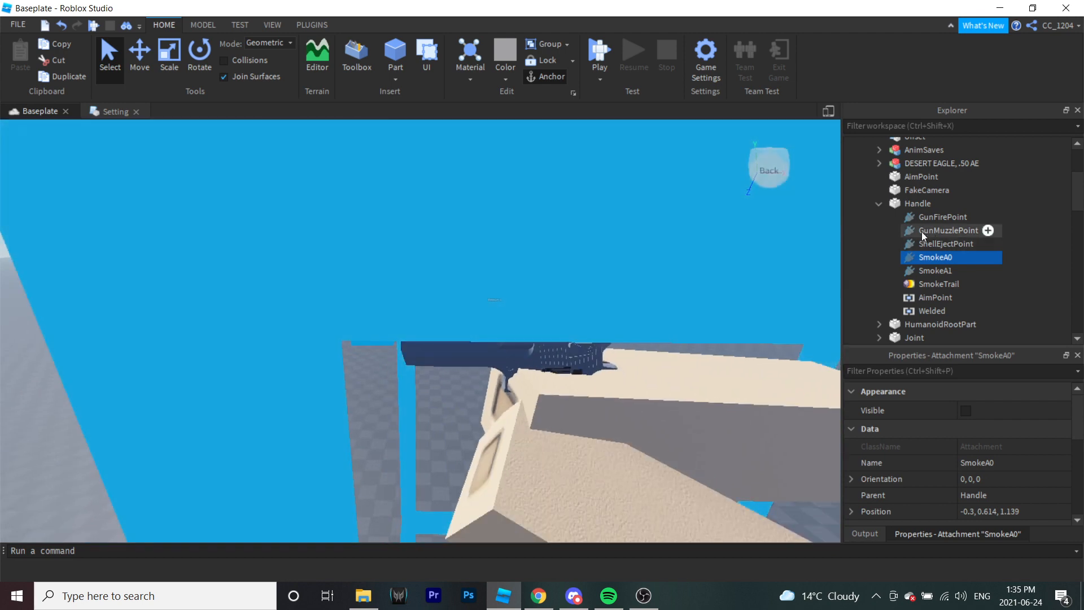
left_click(927, 217)
scroll(599, 338, "up", 3)
scroll(600, 338, "down", 3)
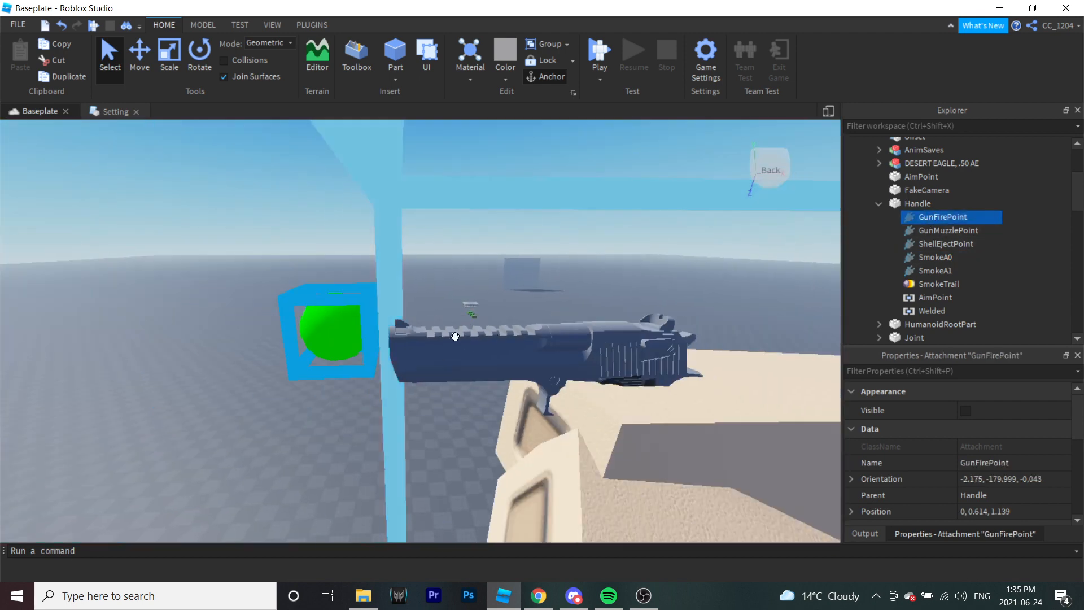
right_click_drag(426, 360, 438, 360)
scroll(374, 309, "down", 1)
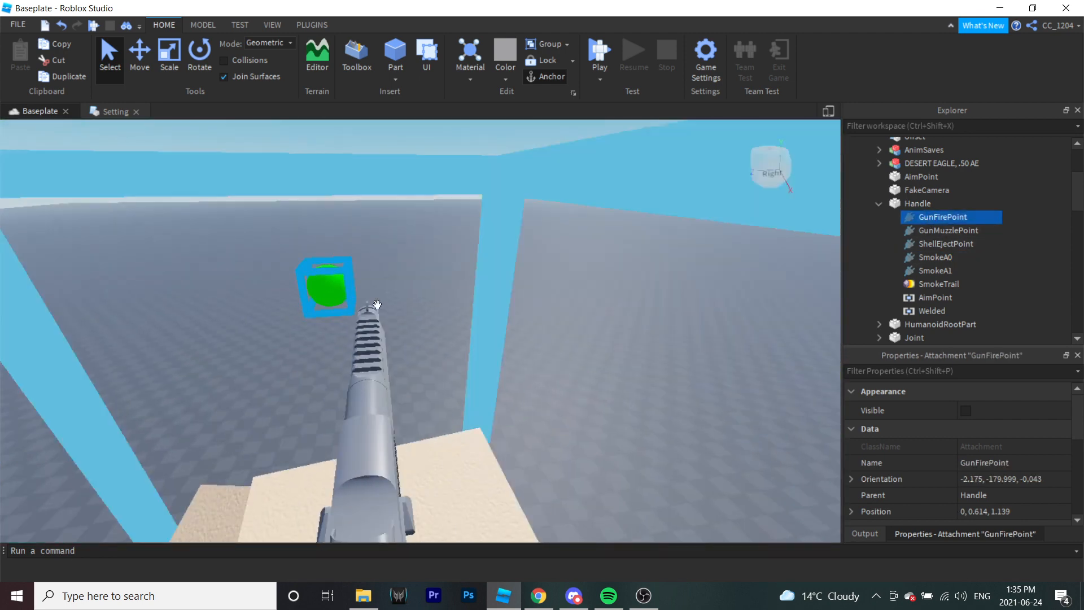
scroll(371, 311, "up", 1)
right_click_drag(371, 311, 357, 308)
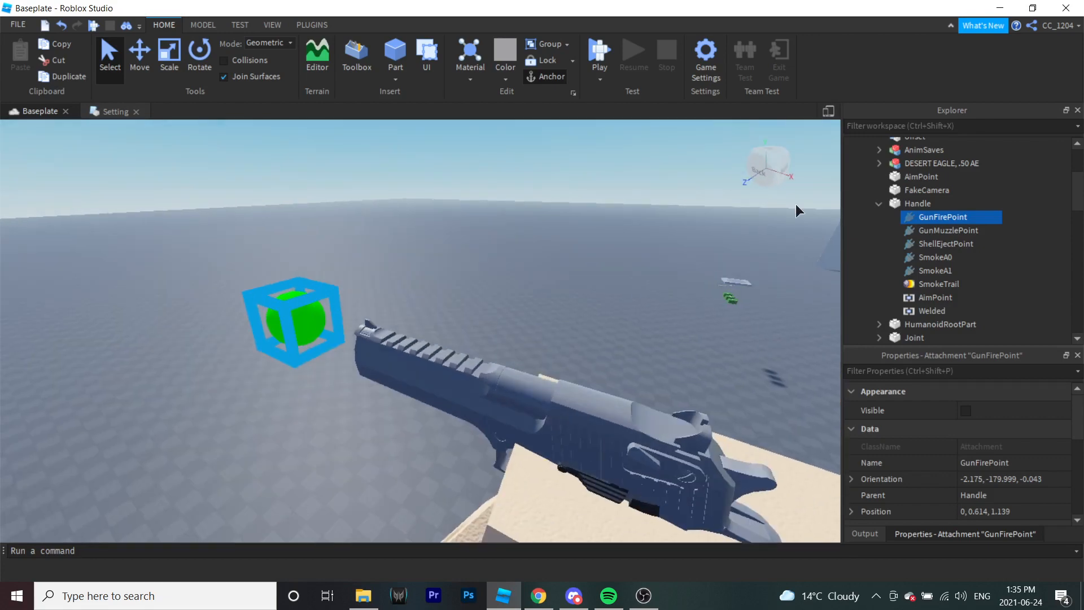
Step: Move the GunFirePoint and GunMuzzlePoint attachments together so they line up with the end of the barrel
left_click(930, 230)
left_click(925, 217)
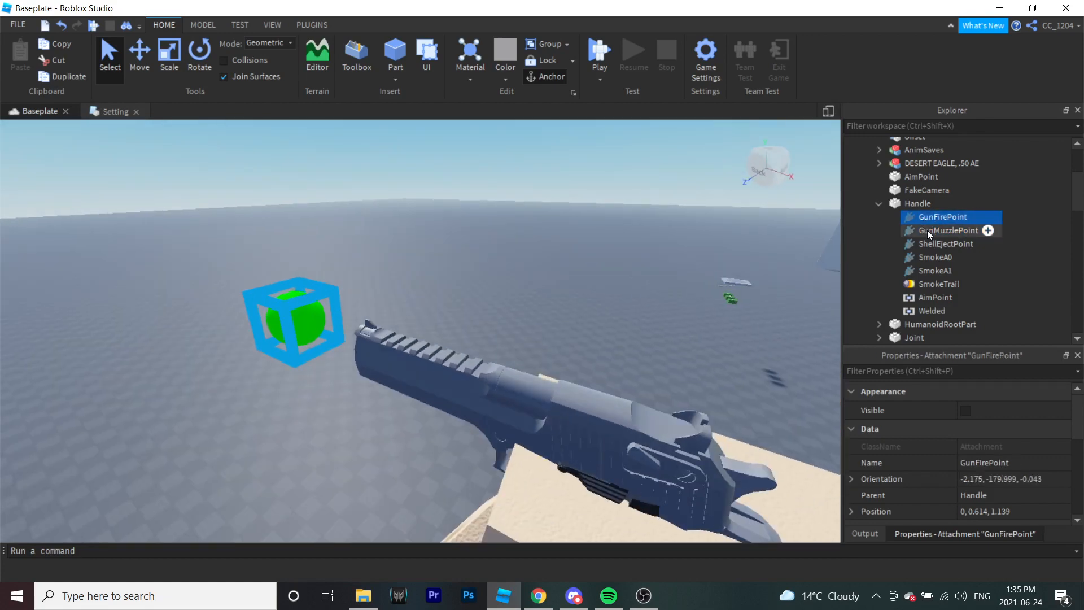
left_click(931, 230, "ctrl")
key("ctrl+2")
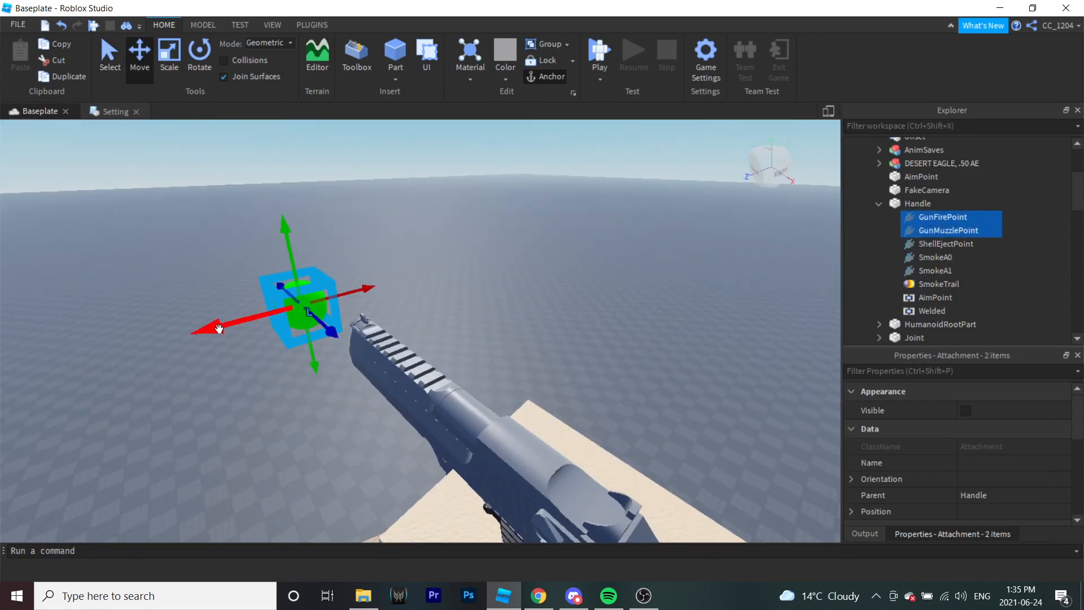
left_click_drag(219, 328, 247, 322)
left_click_drag(313, 235, 321, 266)
mouse_move(157, 264)
right_mouse_down()
mouse_move(192, 276)
mouse_move(147, 263)
right_mouse_up()
right_click_drag(377, 380, 378, 380)
left_click_drag(420, 381, 426, 382)
right_click_drag(440, 367, 440, 367)
left_click_drag(420, 286, 422, 282)
right_click_drag(442, 433, 444, 431)
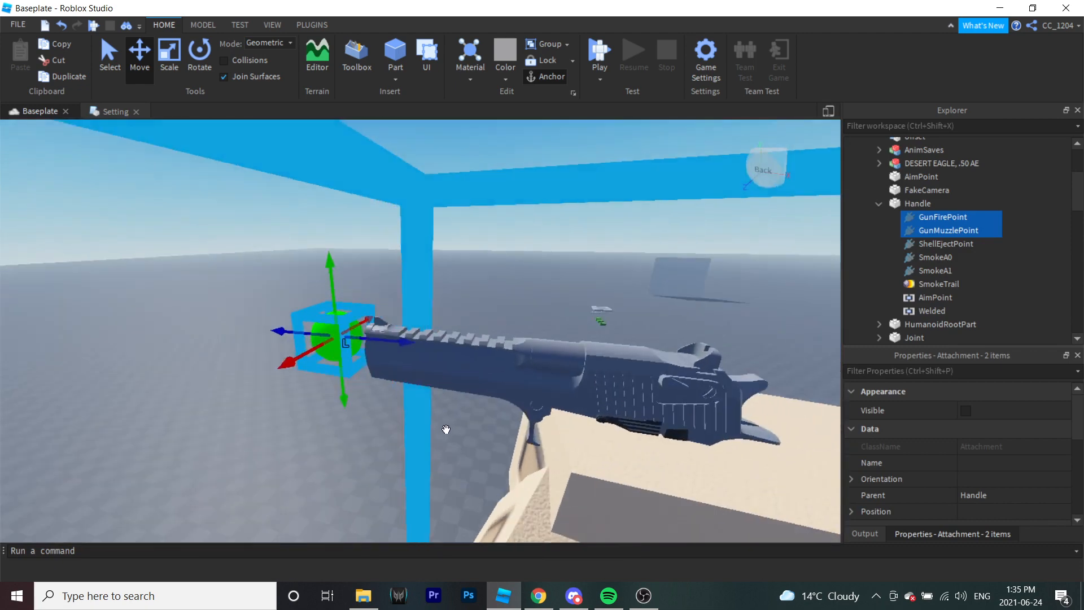
Step: Focus on the ShellEjectPoint attachment, switch to world axes and reposition it at the gun's ejection port
left_click(933, 242)
key("f")
right_click_drag(595, 362, 604, 361)
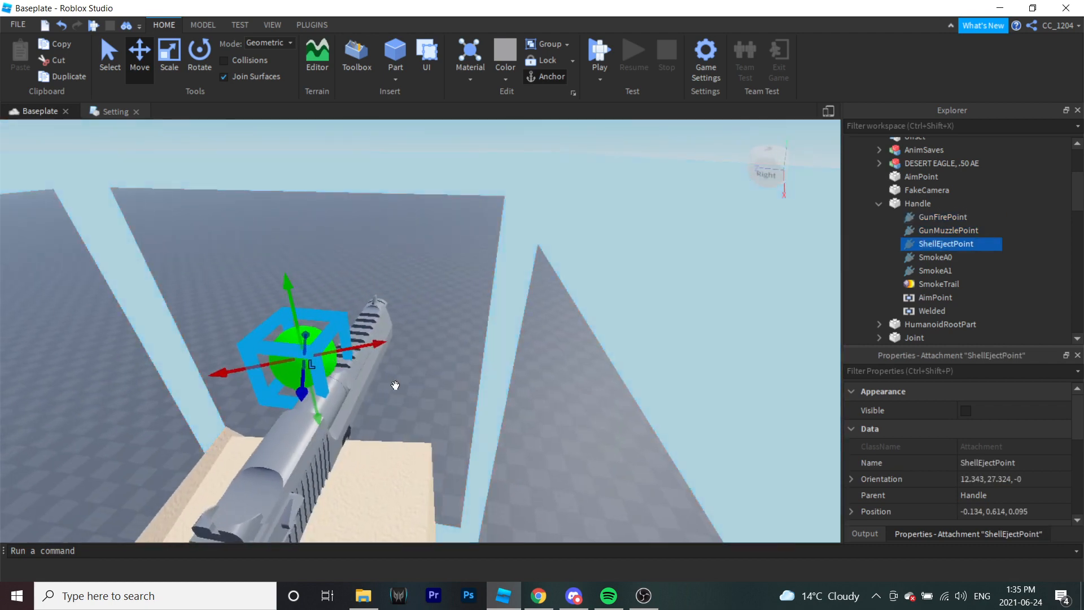
key("ctrl+l")
left_click_drag(394, 370, 308, 454)
right_click_drag(308, 454, 215, 391)
Step: Move the SmokeA0 and SmokeA1 attachments together so they sit on either side of the muzzle
left_click(919, 261)
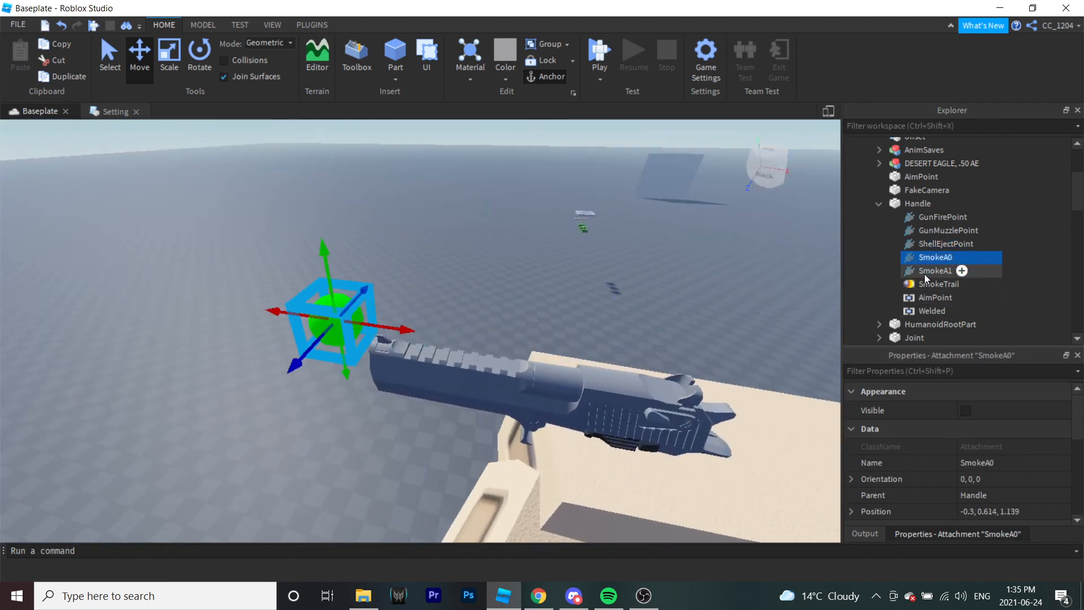
left_click(924, 272, "ctrl")
right_click_drag(466, 378, 412, 283)
left_click_drag(395, 273, 417, 260)
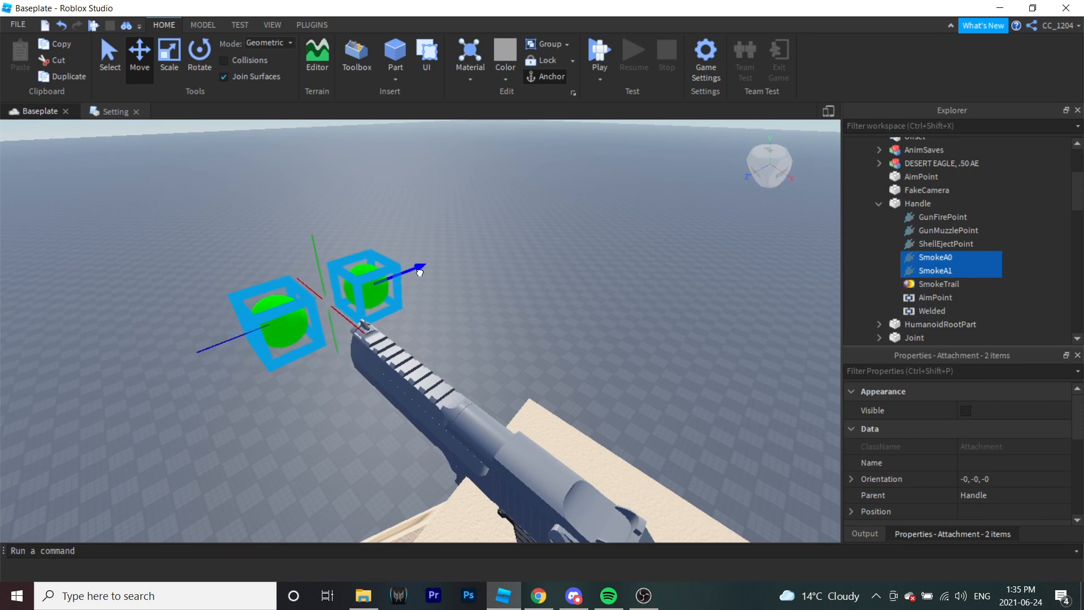
left_click_drag(361, 310, 391, 363)
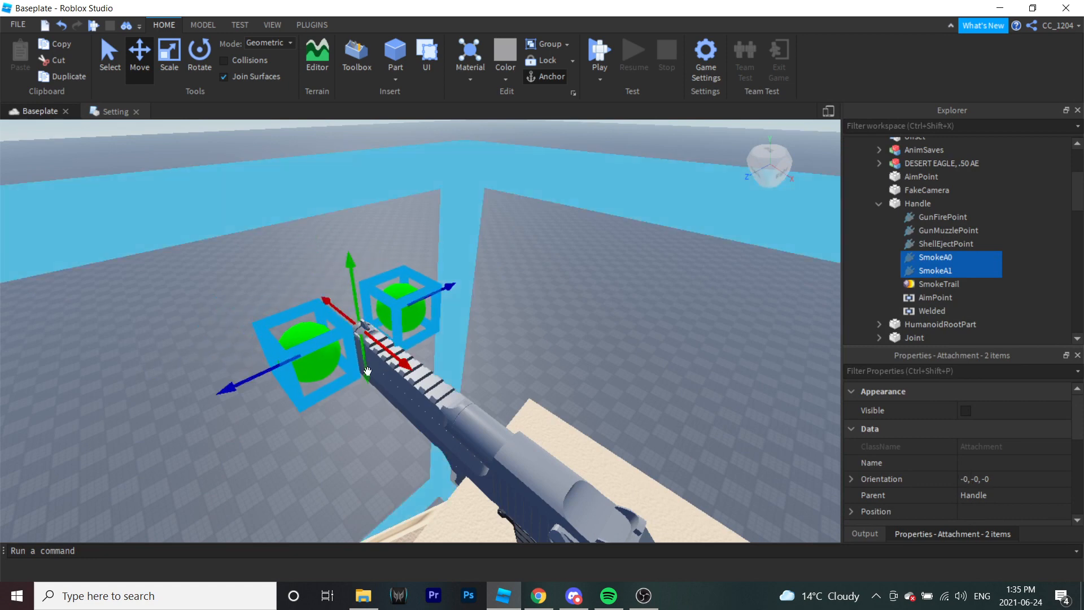
left_click_drag(242, 378, 242, 384)
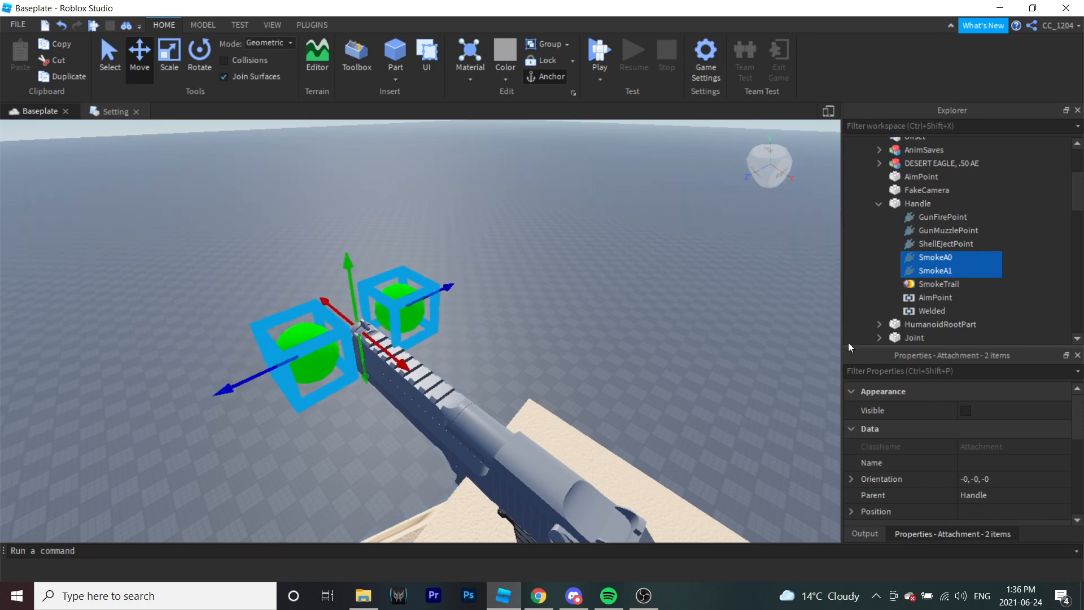
Step: Check the SmokeTrail object, then collapse the Handle part and the v_Deagle model
left_click(926, 284)
left_click(878, 204)
scroll(922, 222, "up", 2)
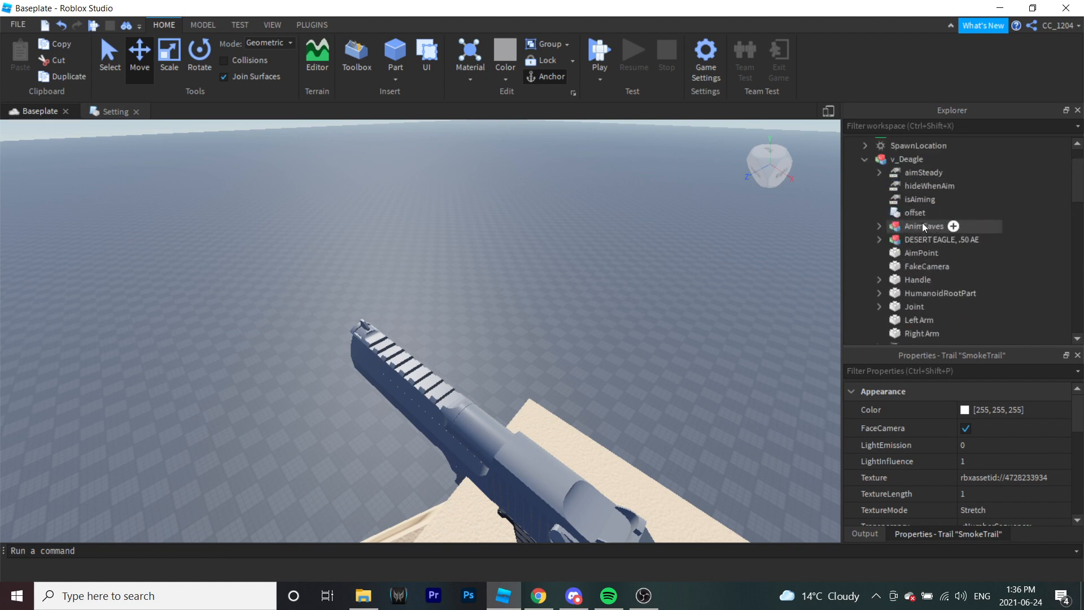
left_click(864, 197)
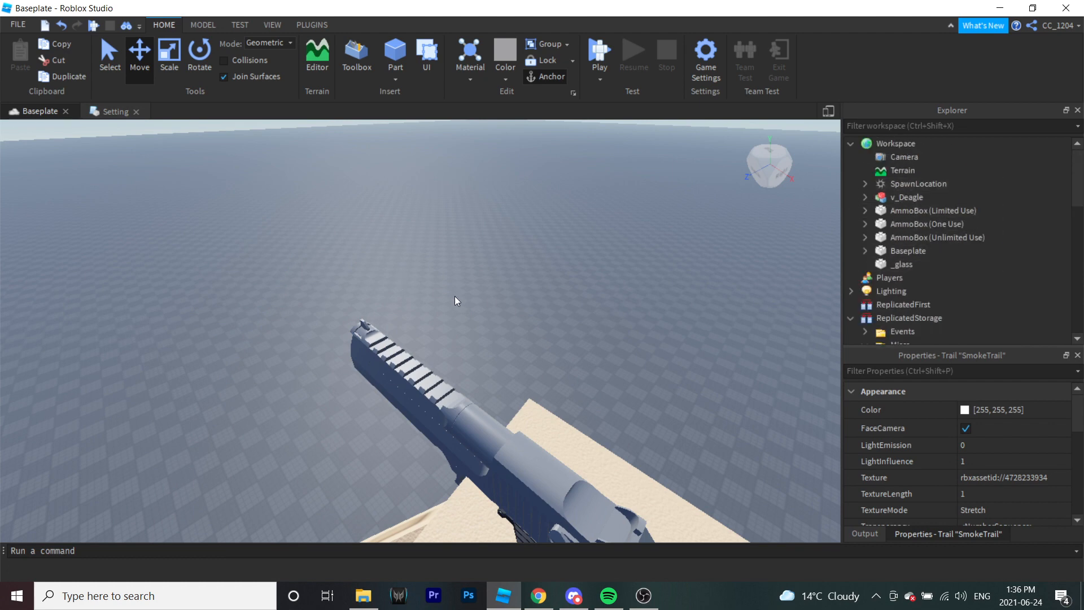
Step: In the basic section of the Setting script, set BaseDamage to 40
left_click(115, 112)
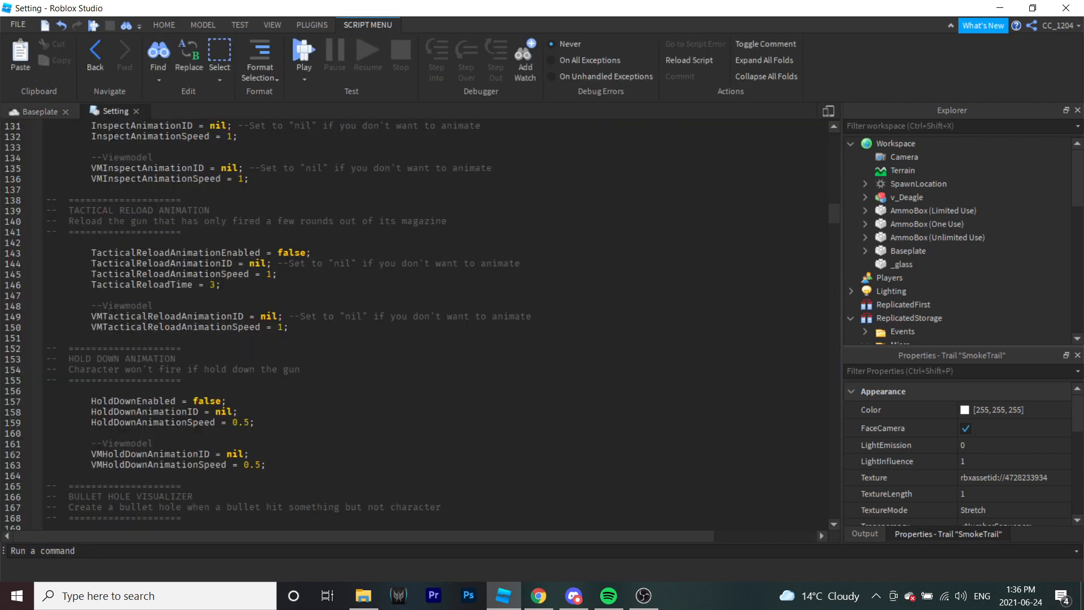
scroll(218, 307, "up", 20)
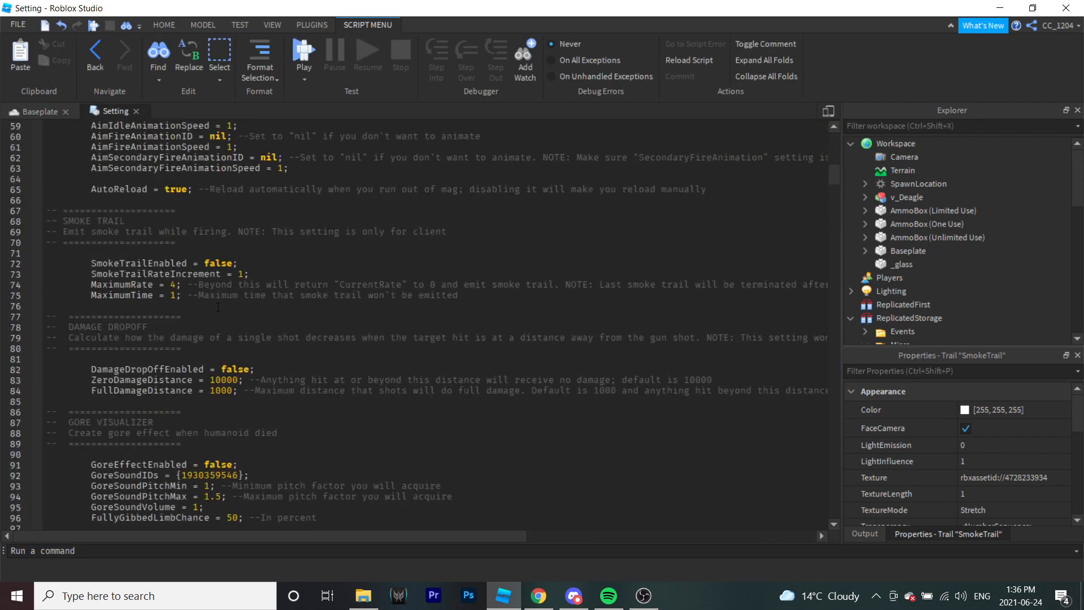
scroll(218, 306, "up", 10)
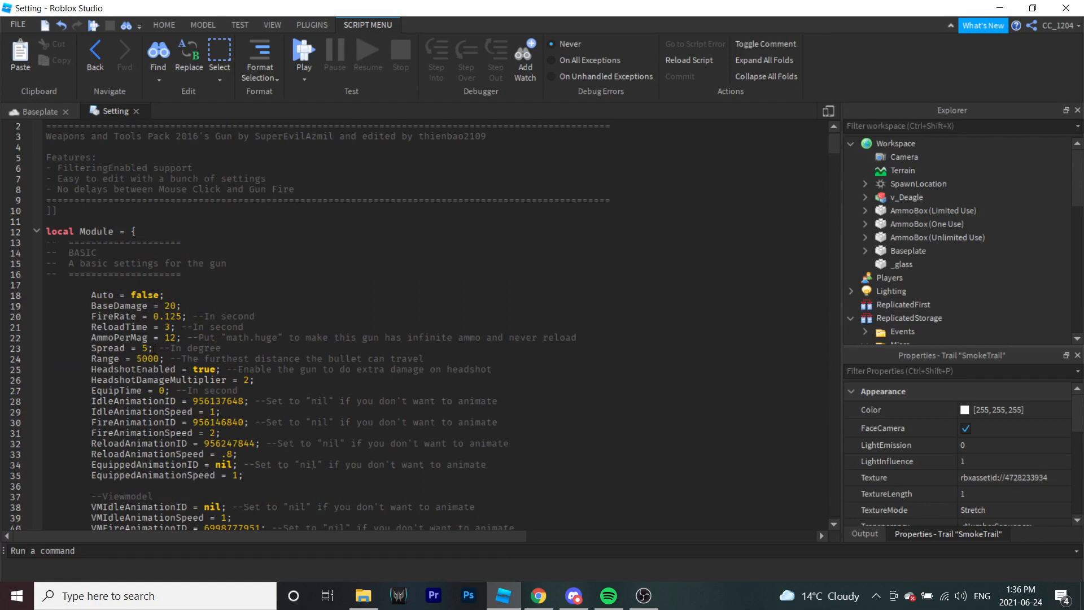
scroll(180, 339, "down", 1)
scroll(173, 323, "down", 9)
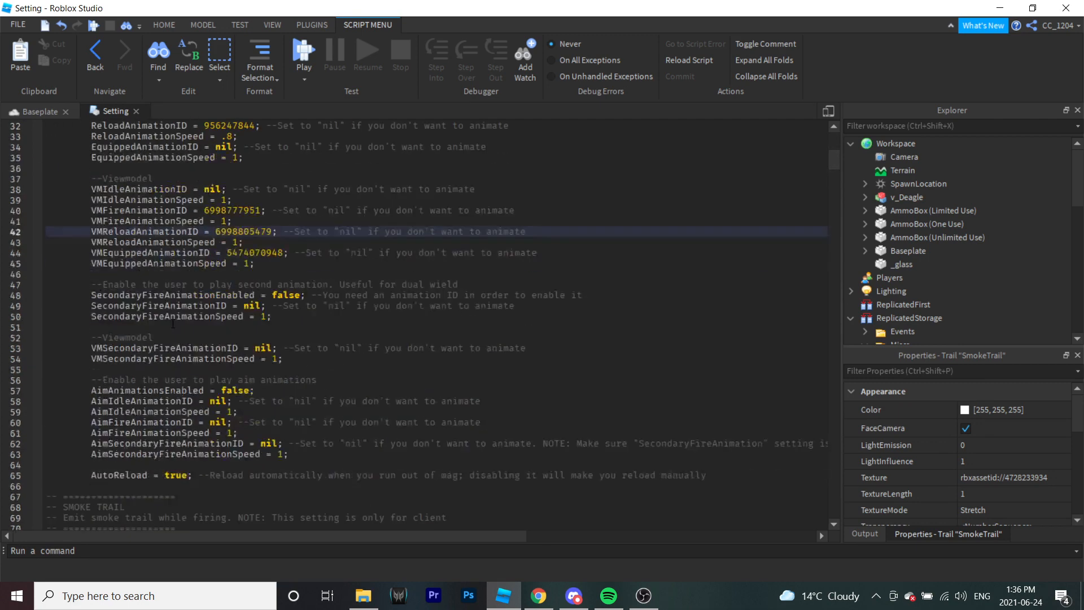
scroll(367, 316, "up", 8)
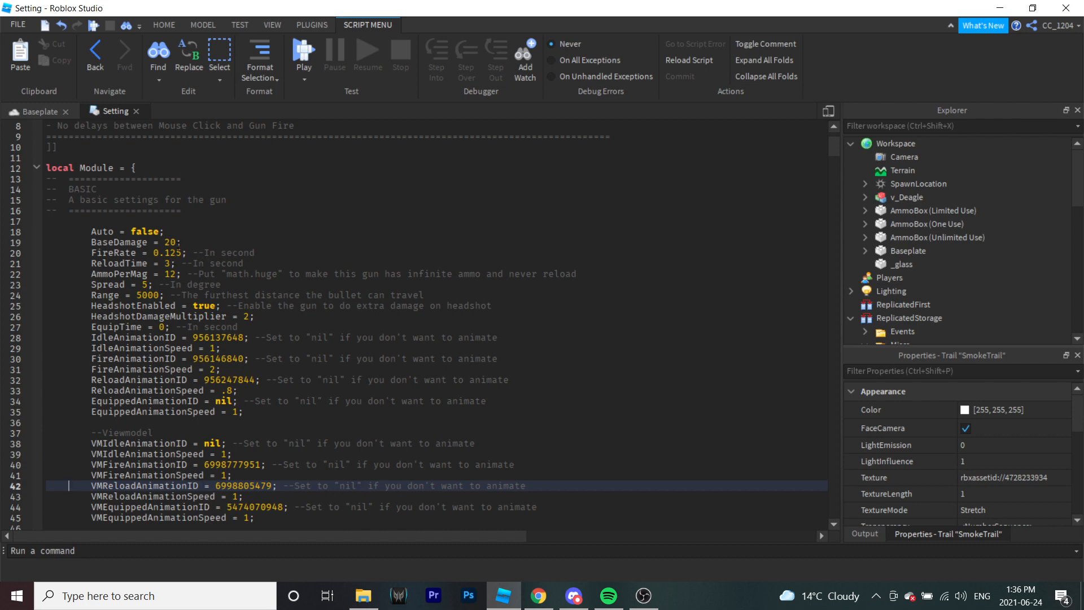
left_click(171, 242)
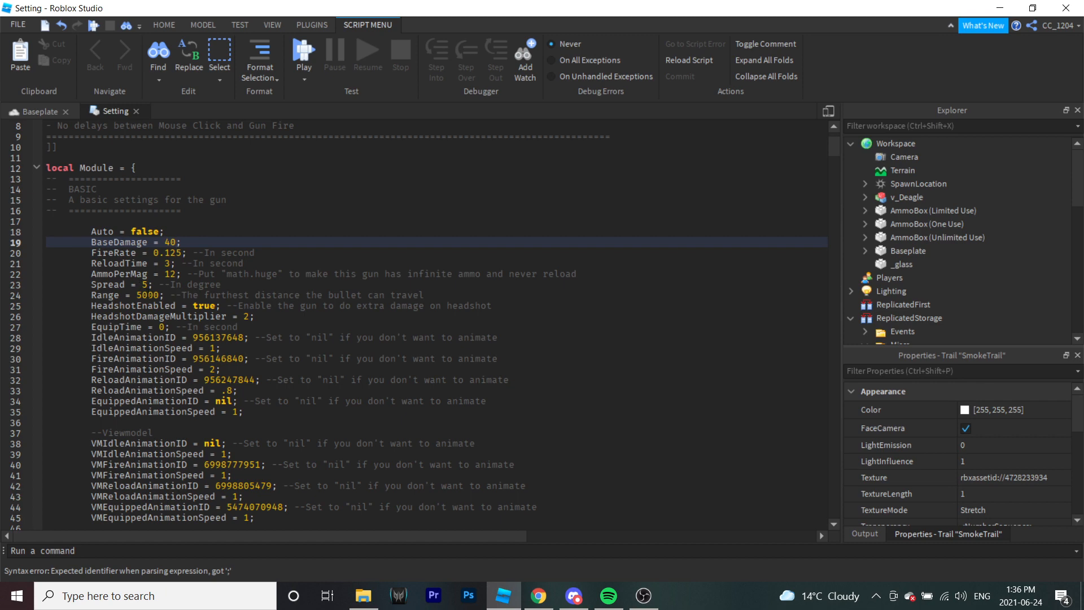
Step: Set AmmoPerMag to 8 in the Setting script and look through the remaining sections down to the muzzle settings
left_click(178, 275)
key("BackSpace")
key("BackSpace")
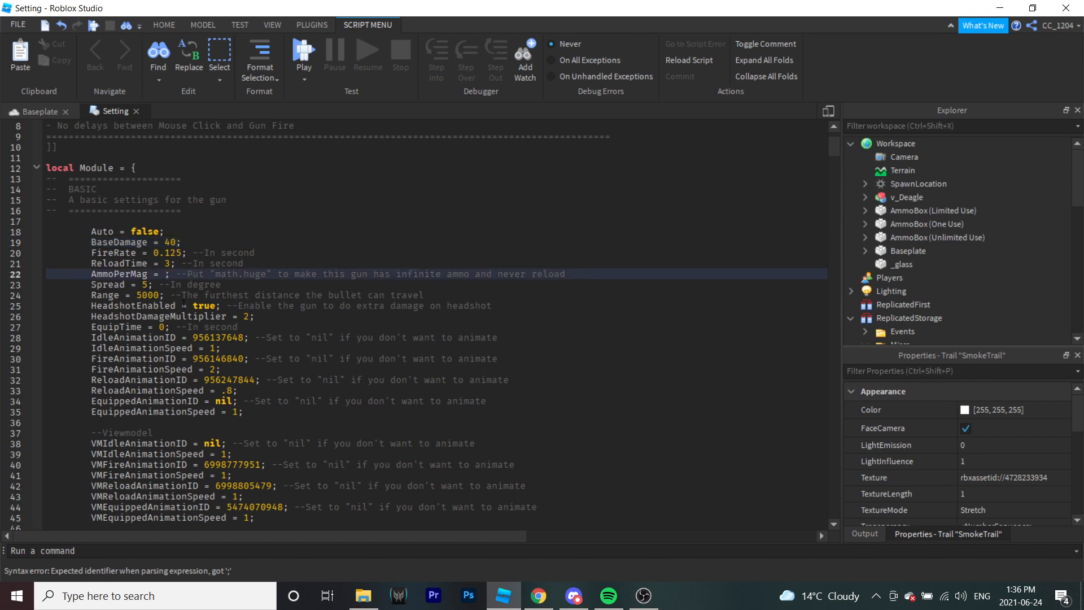
type("8")
scroll(176, 326, "down", 15)
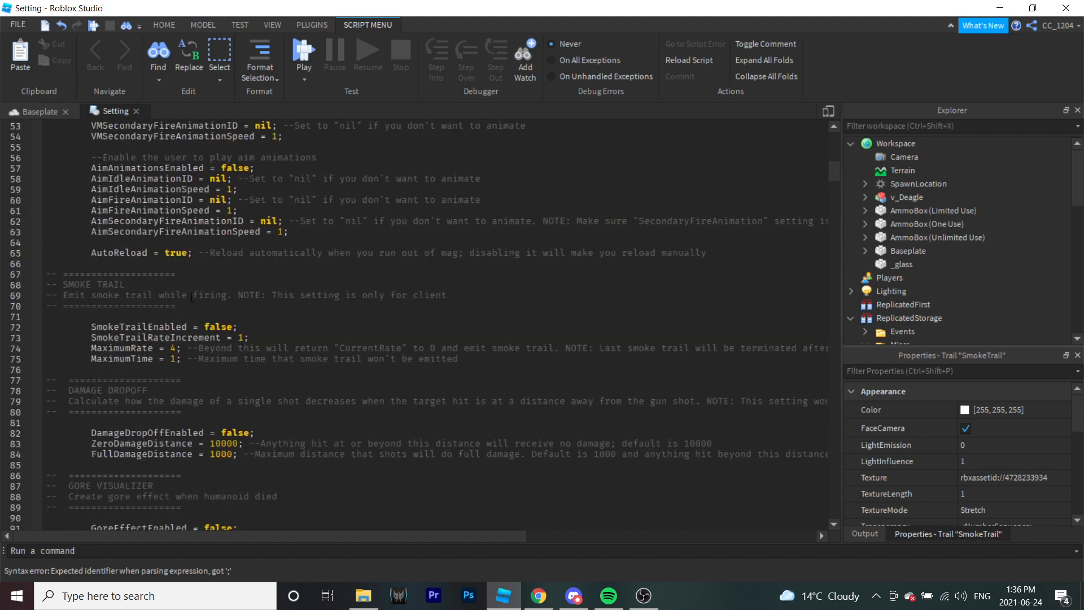
scroll(191, 297, "down", 20)
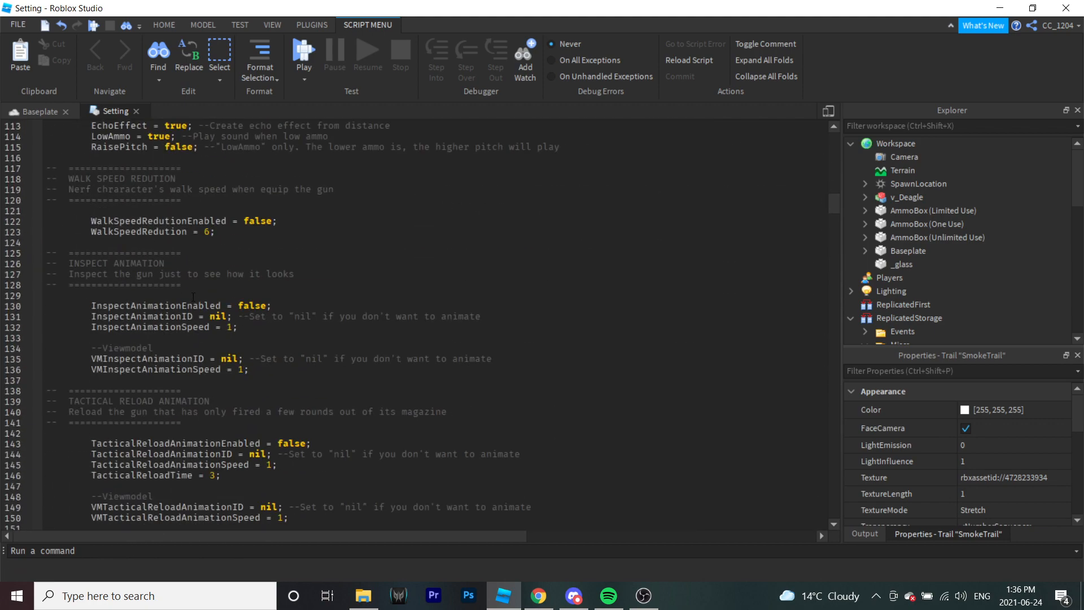
scroll(193, 297, "down", 20)
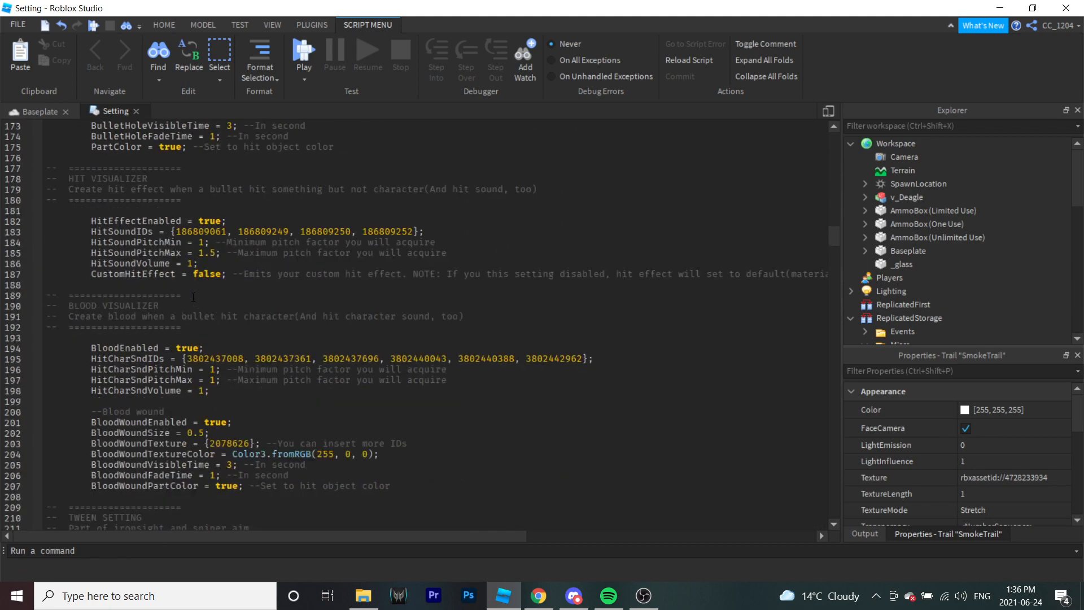
scroll(193, 296, "down", 18)
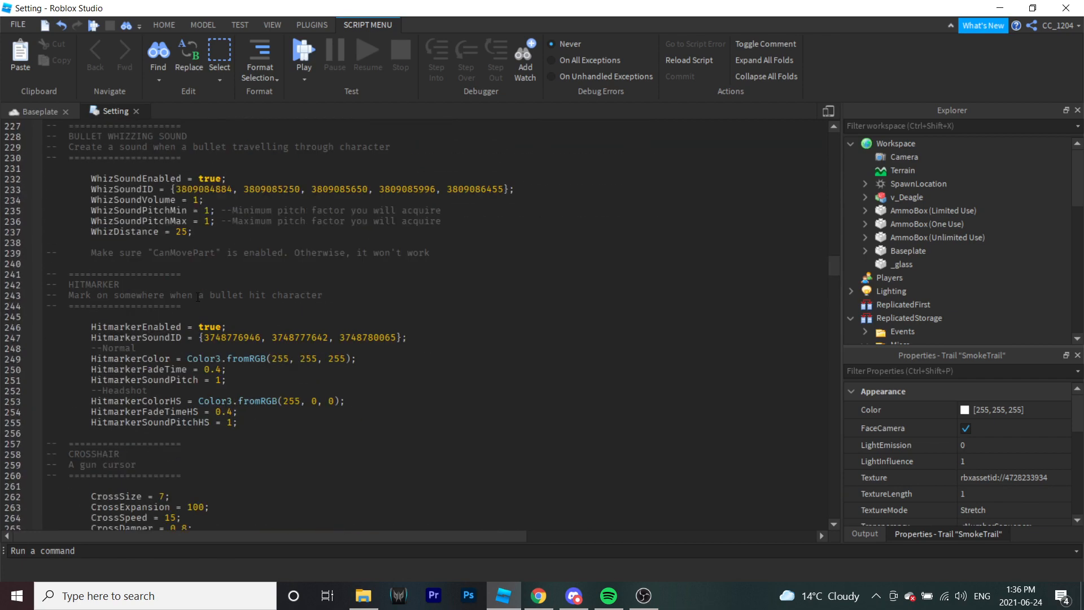
scroll(198, 298, "down", 4)
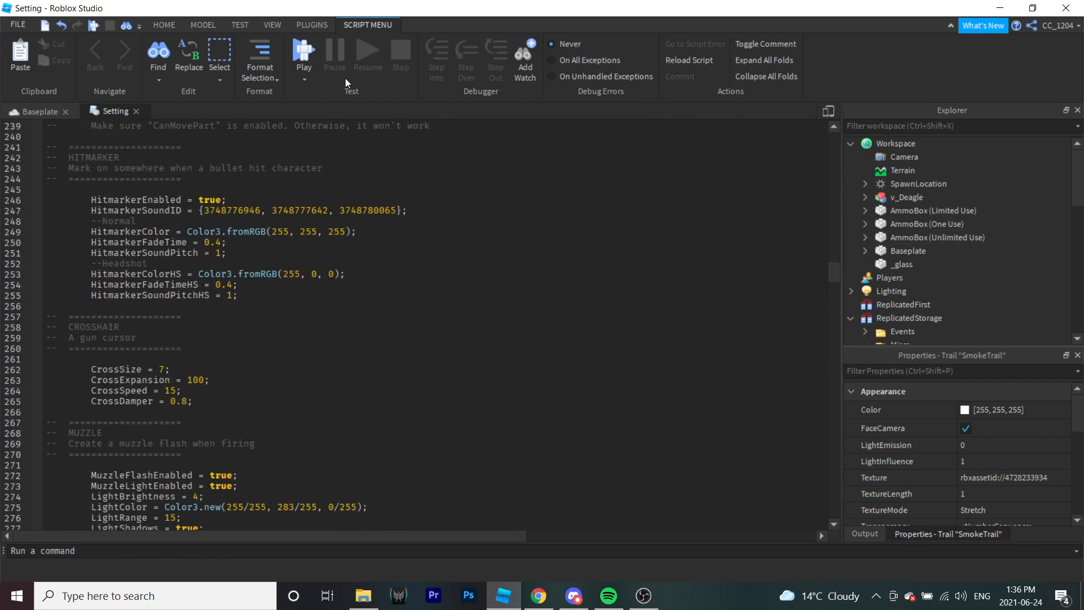
Step: Start a playtest, equip the Deagle in first person and fire several shots, including at the glass pane
left_click(295, 52)
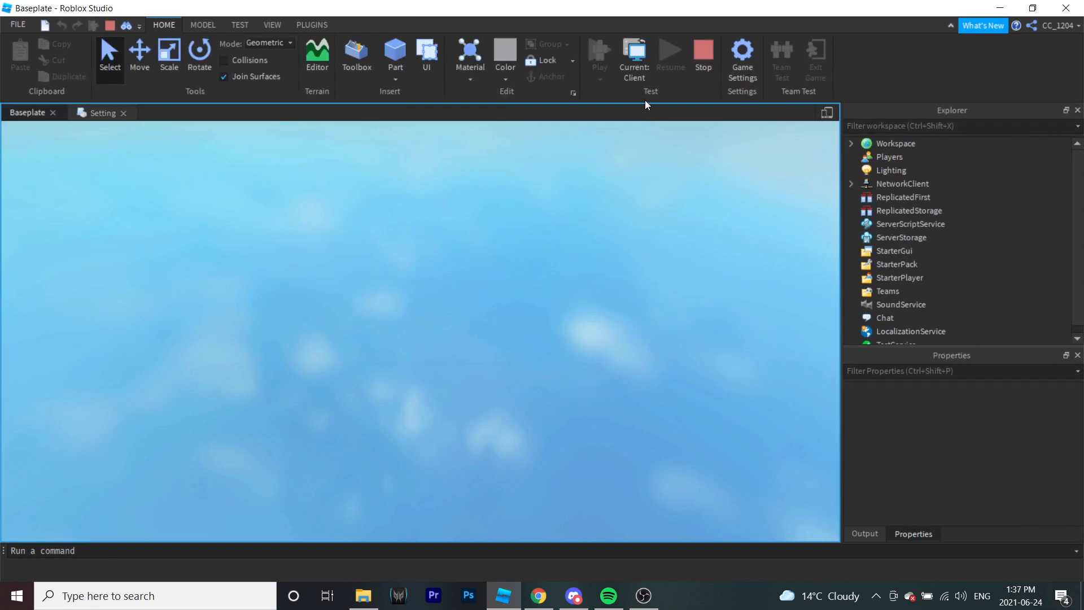
scroll(436, 339, "up", 5)
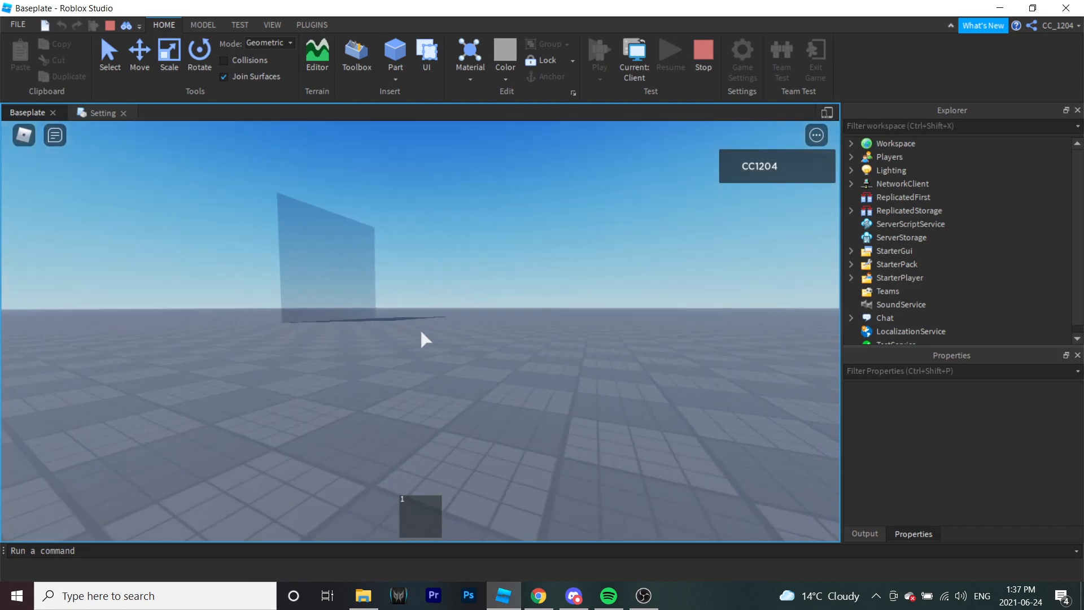
key("1")
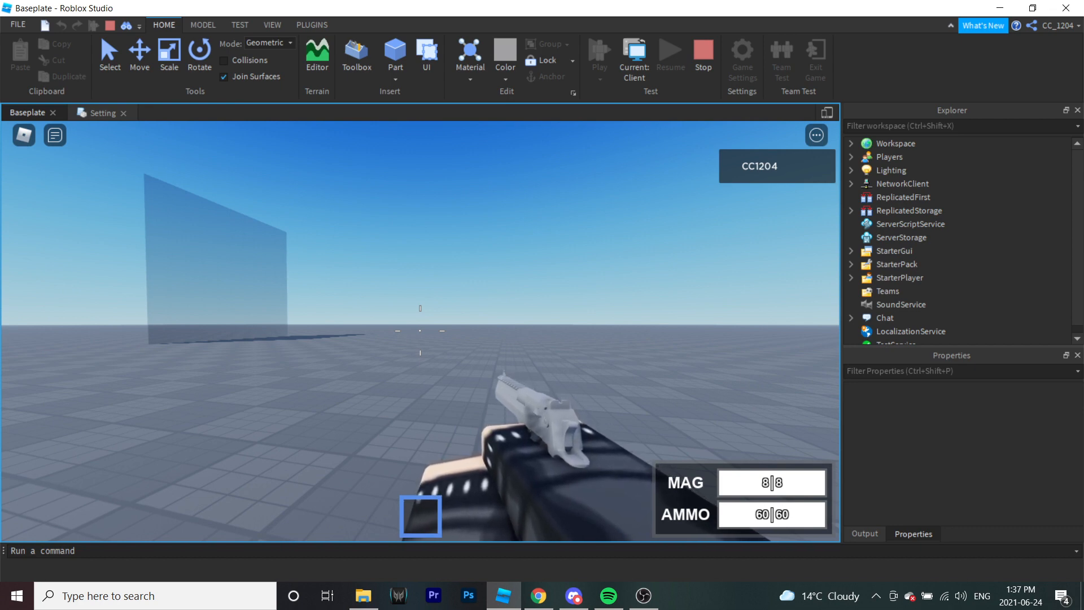
left_click(420, 330)
left_click(420, 330)
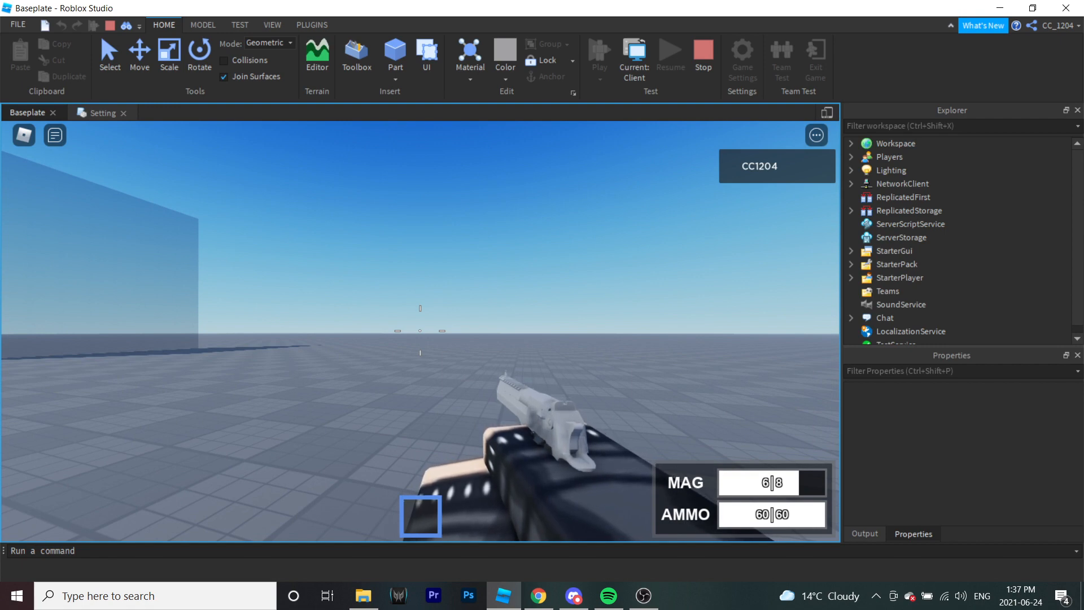
left_click(420, 330)
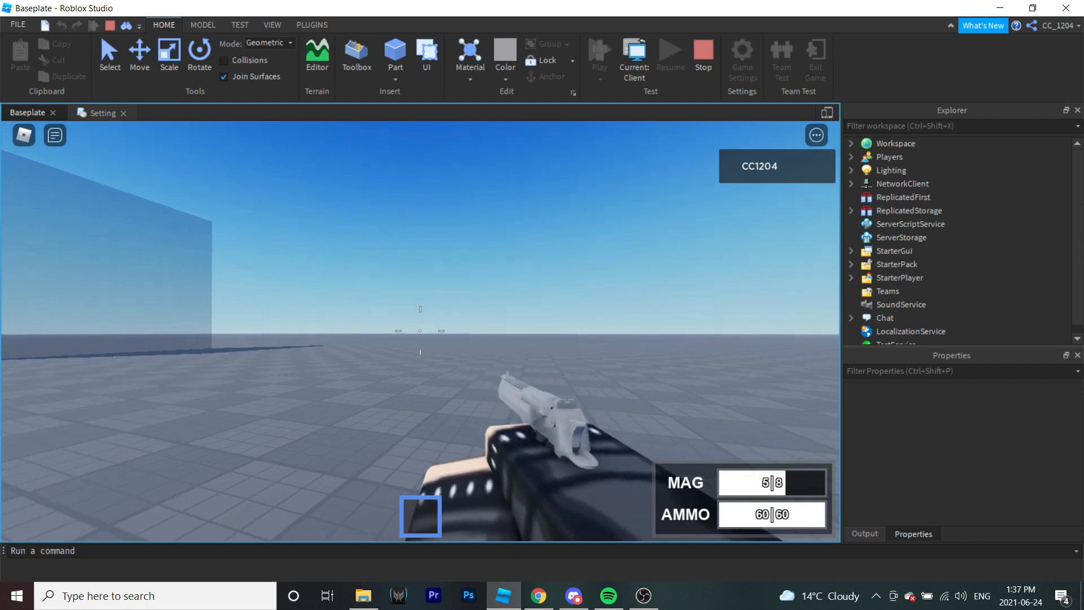
left_click(420, 330)
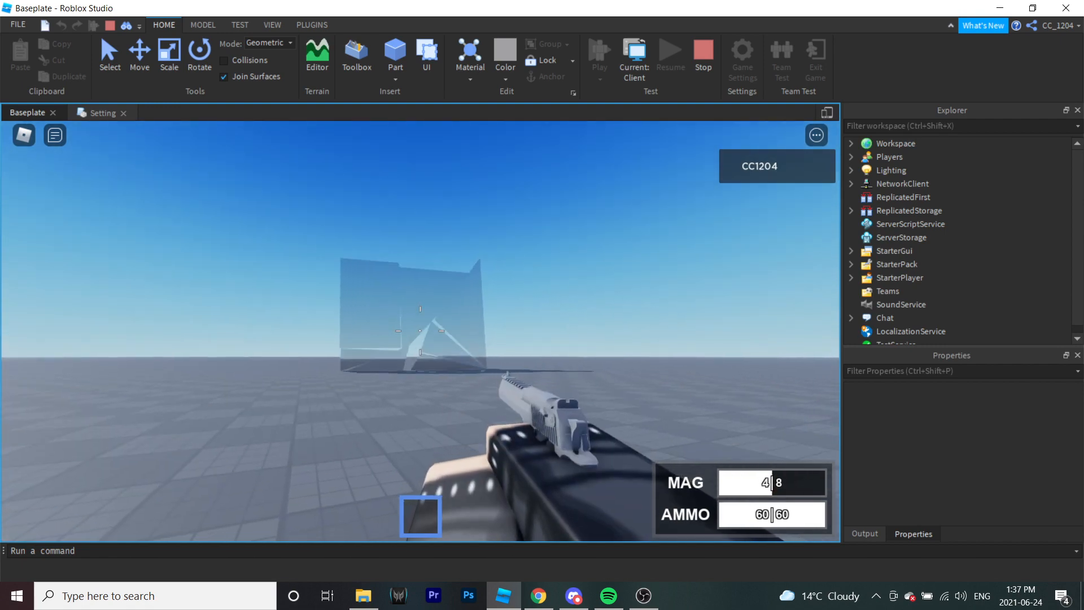
Step: Test aiming and reloading the Deagle, view the character in third person and stop the playtest
right_click(420, 331)
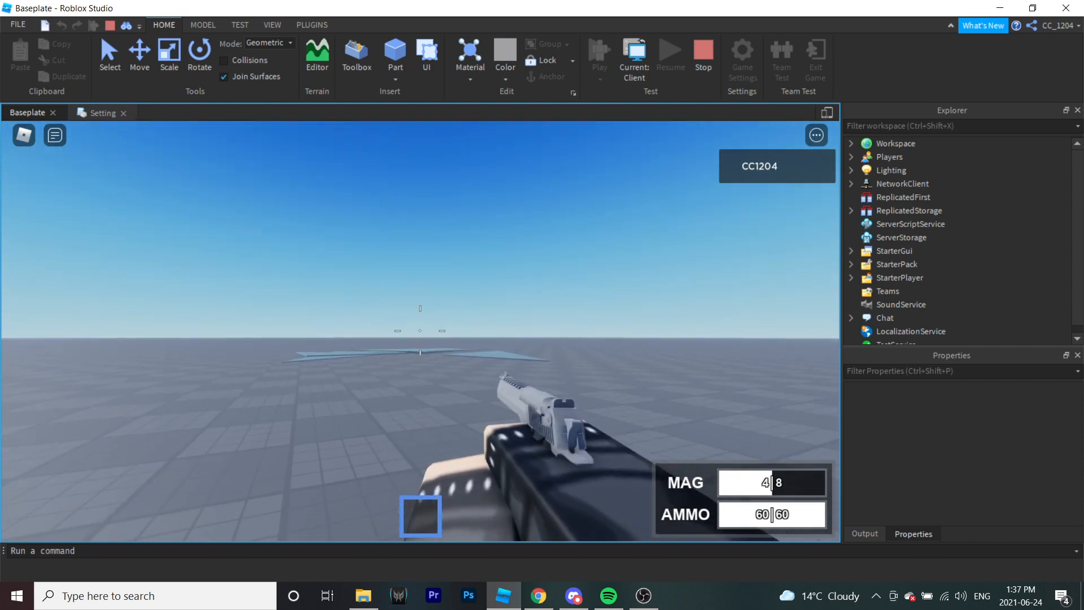
key("r")
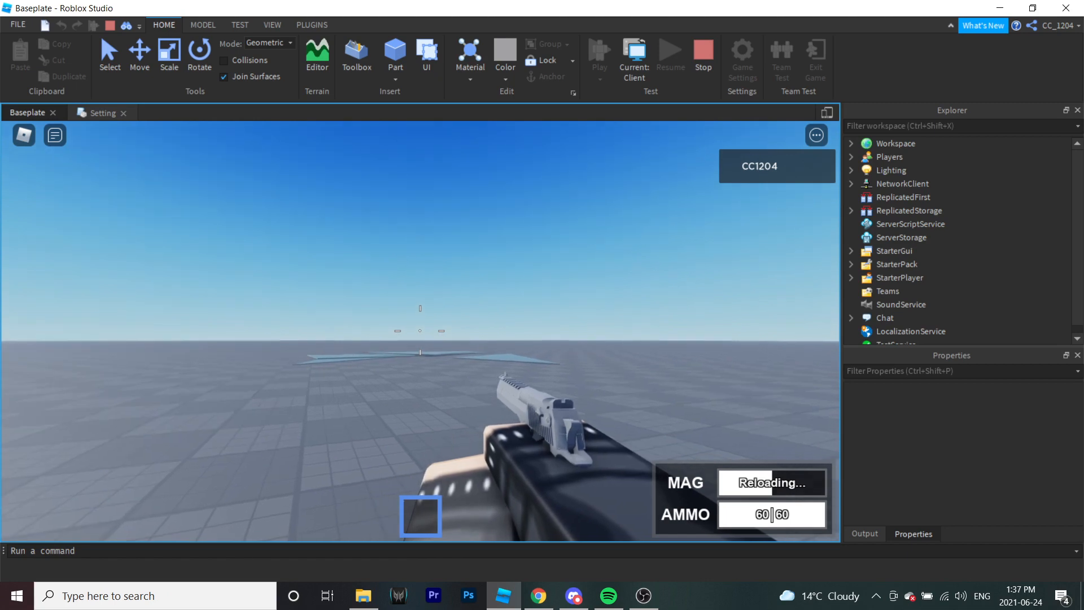
scroll(420, 330, "down", 5)
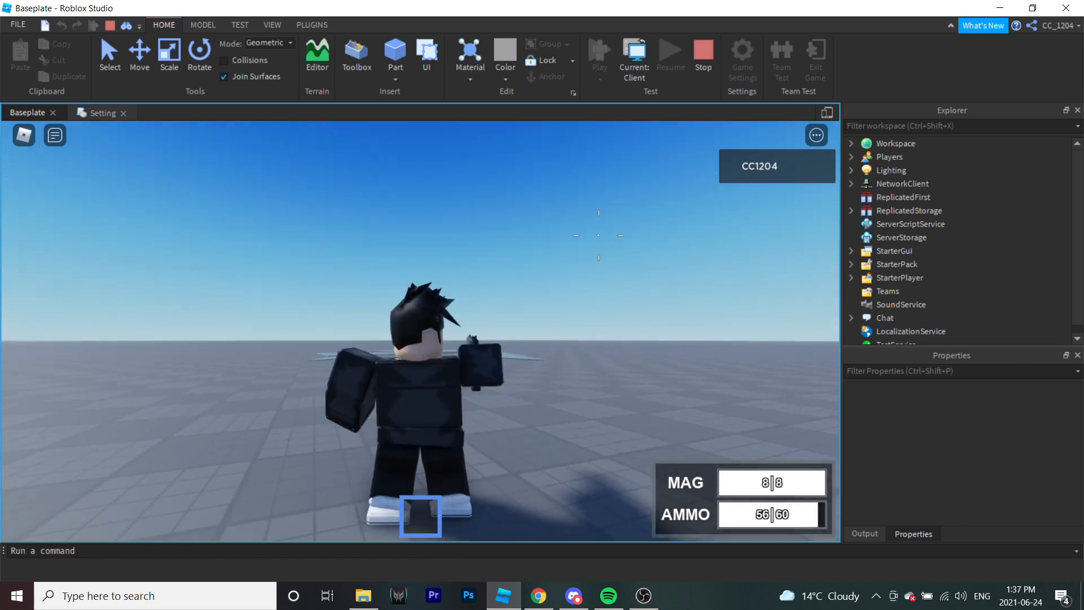
left_click(701, 59)
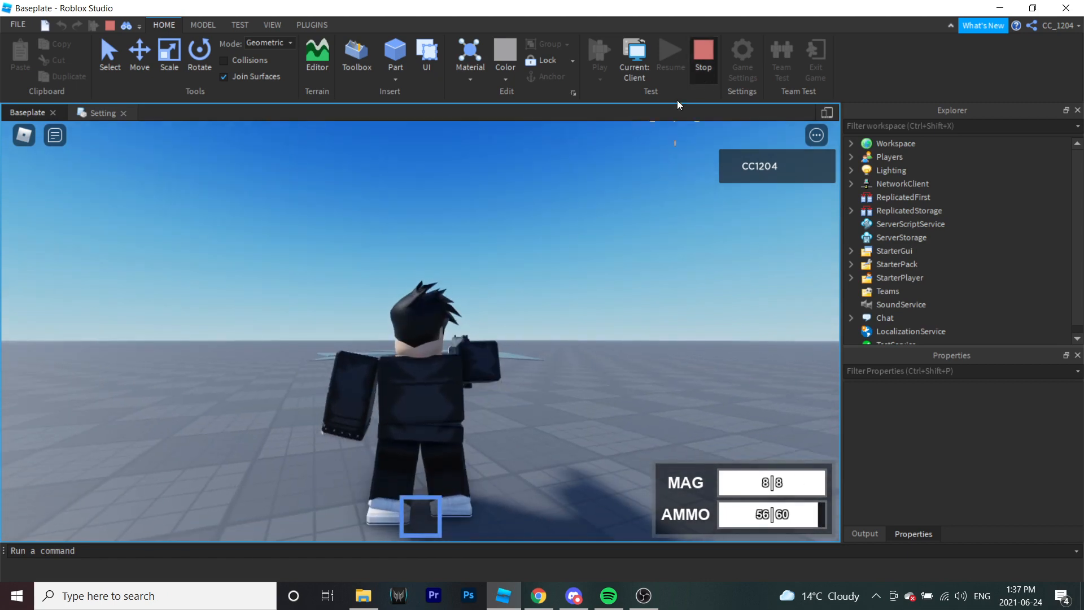
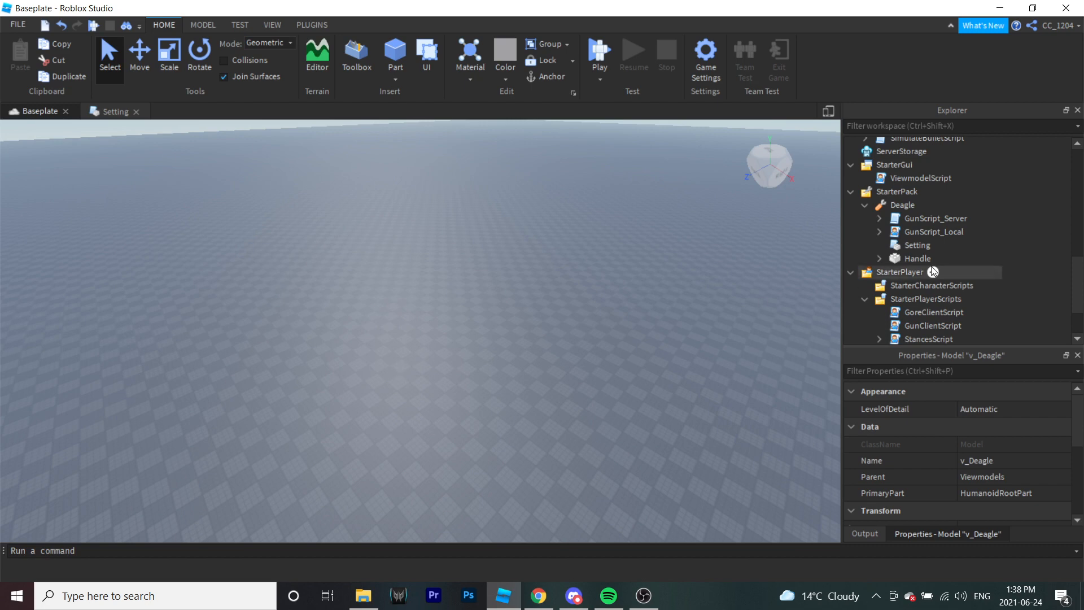
Step: Move the v_Deagle model from the Viewmodels folder into Workspace and expand it to show its parts
scroll(934, 270, "up", 5)
left_click_drag(922, 270, 896, 144)
right_click_drag(563, 309, 476, 348)
scroll(477, 348, "down", 4)
scroll(477, 348, "up", 3)
left_click(865, 197)
scroll(909, 202, "down", 3)
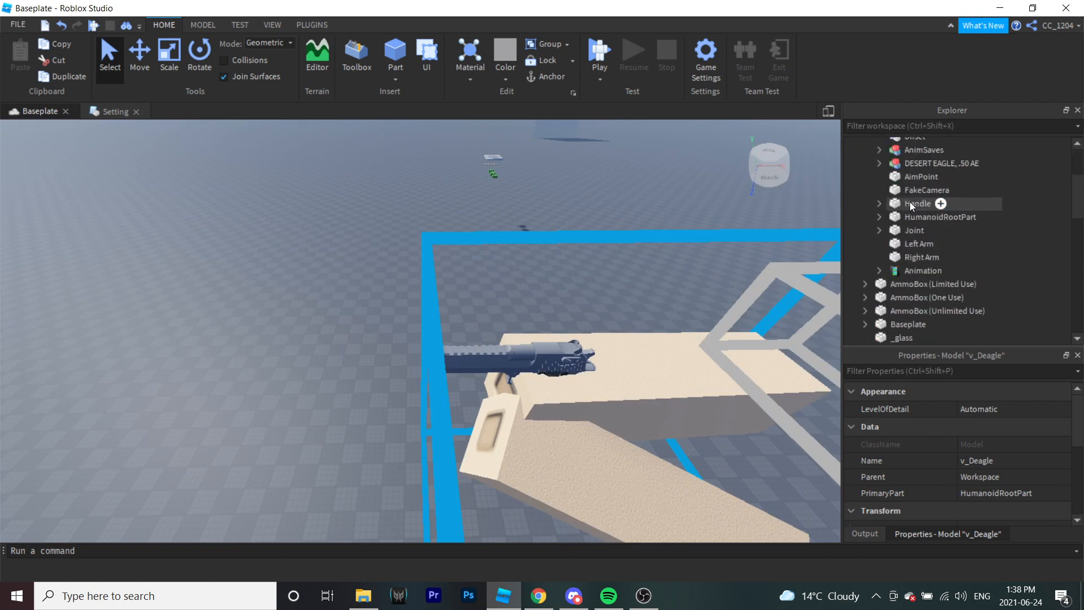
Step: Select the AimPoint part of v_Deagle and move it lengthwise along the arm to the rear of the gun
left_click(907, 178)
right_click_drag(535, 374, 535, 372)
scroll(536, 375, "up", 2)
scroll(535, 376, "down", 3)
scroll(535, 376, "up", 3)
scroll(534, 373, "down", 3)
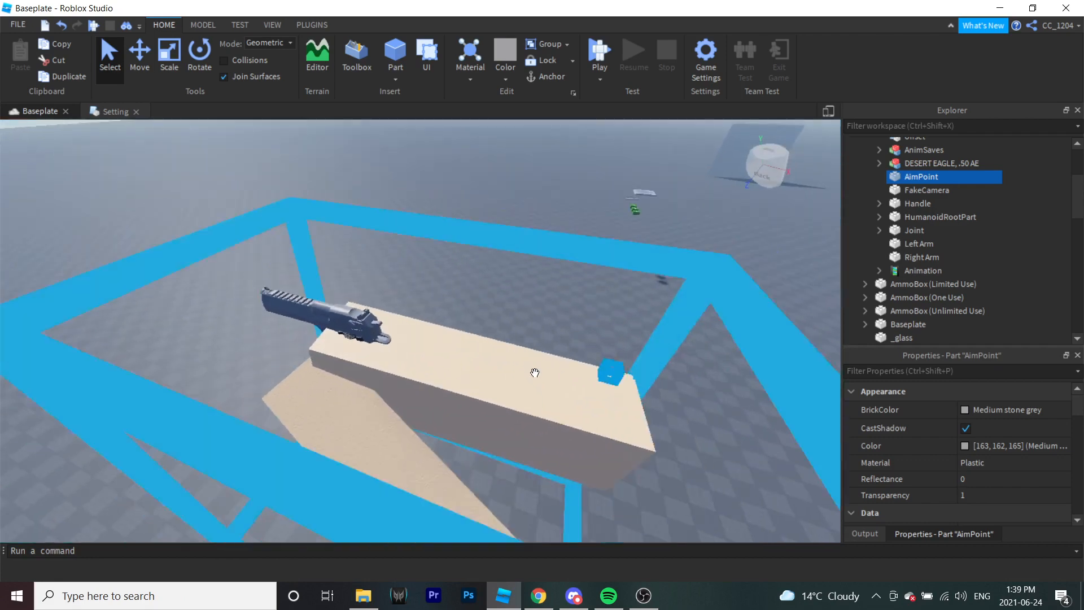
left_click(139, 68)
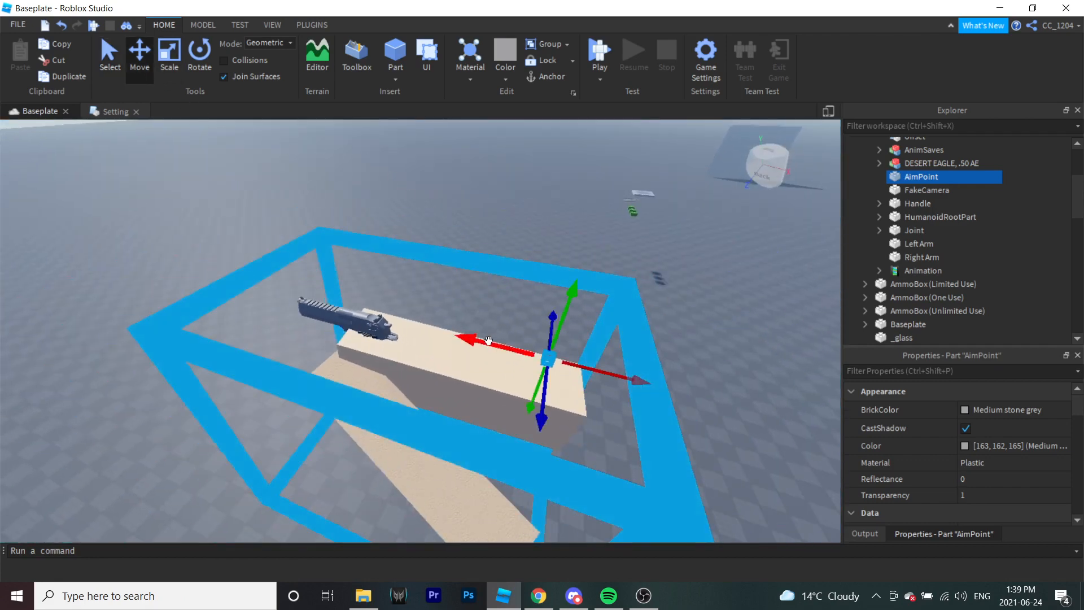
left_click_drag(485, 340, 351, 321)
right_click_drag(311, 378, 312, 377)
scroll(312, 377, "up", 3)
scroll(312, 377, "down", 2)
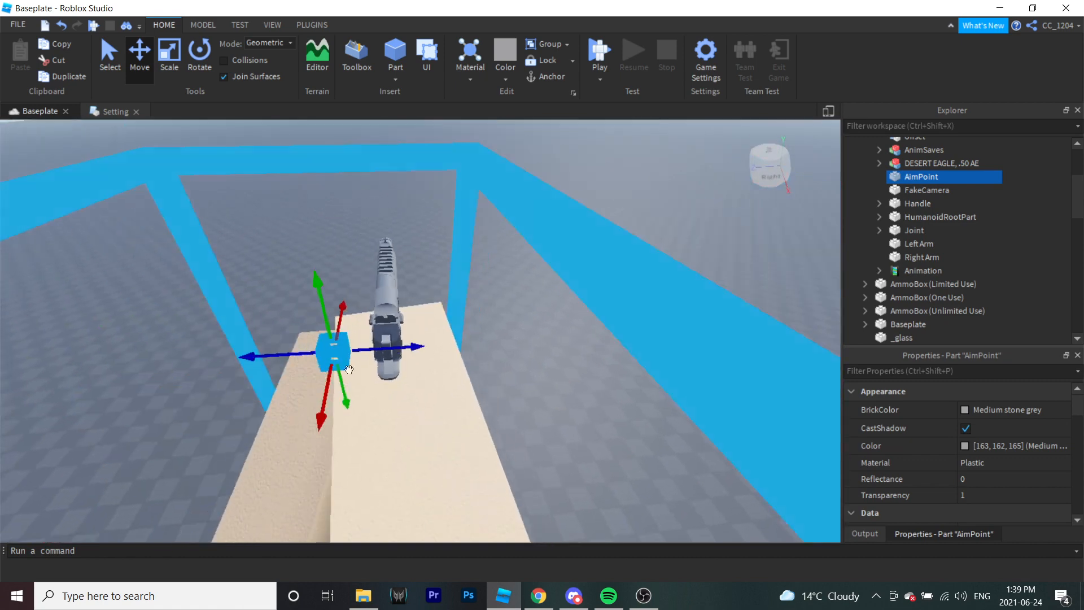
Step: Adjust AimPoint sideways, lengthwise and in height until it is centred on the gun's rear sight
left_click_drag(405, 350, 455, 356)
right_click_drag(457, 394, 458, 394)
left_click_drag(410, 332, 345, 312)
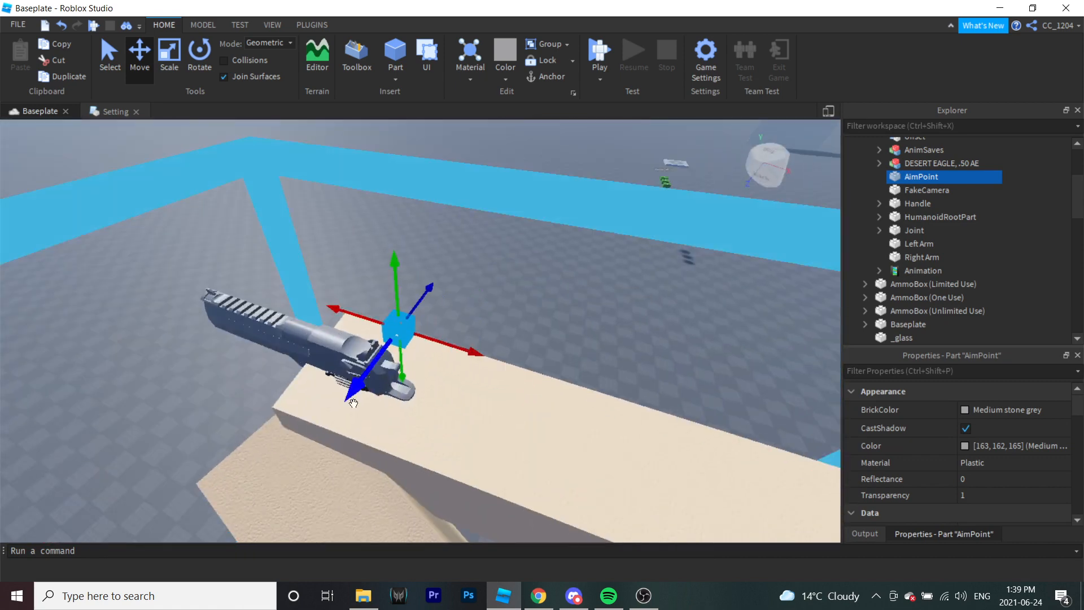
right_click_drag(371, 336, 370, 336)
scroll(370, 336, "up", 3)
left_click_drag(254, 211, 297, 340)
right_click_drag(235, 340, 235, 333)
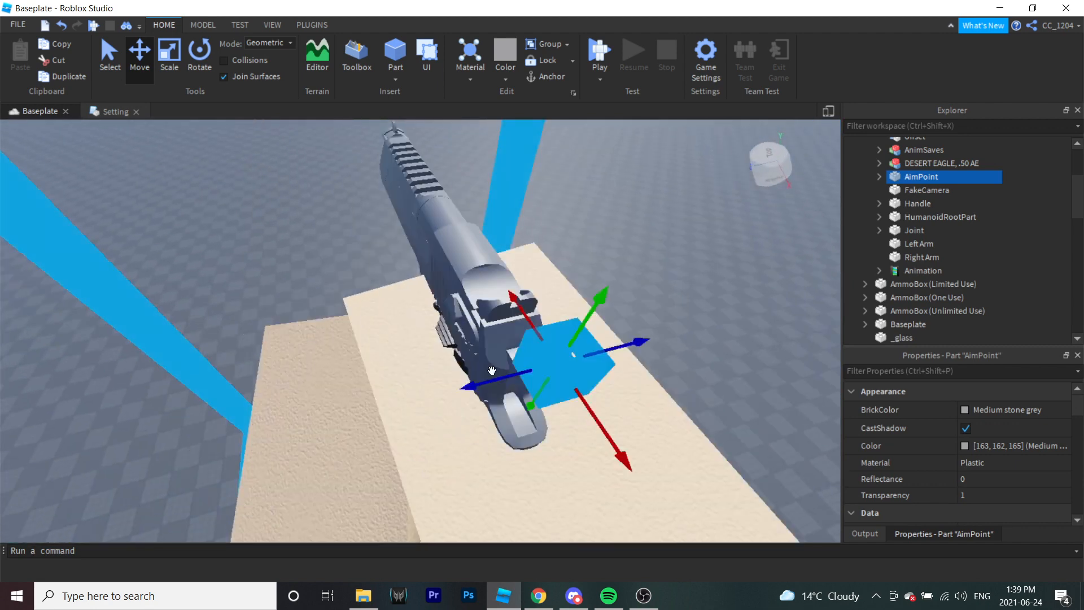
left_click_drag(489, 384, 455, 390)
right_click_drag(475, 391, 474, 390)
left_click_drag(474, 390, 404, 381)
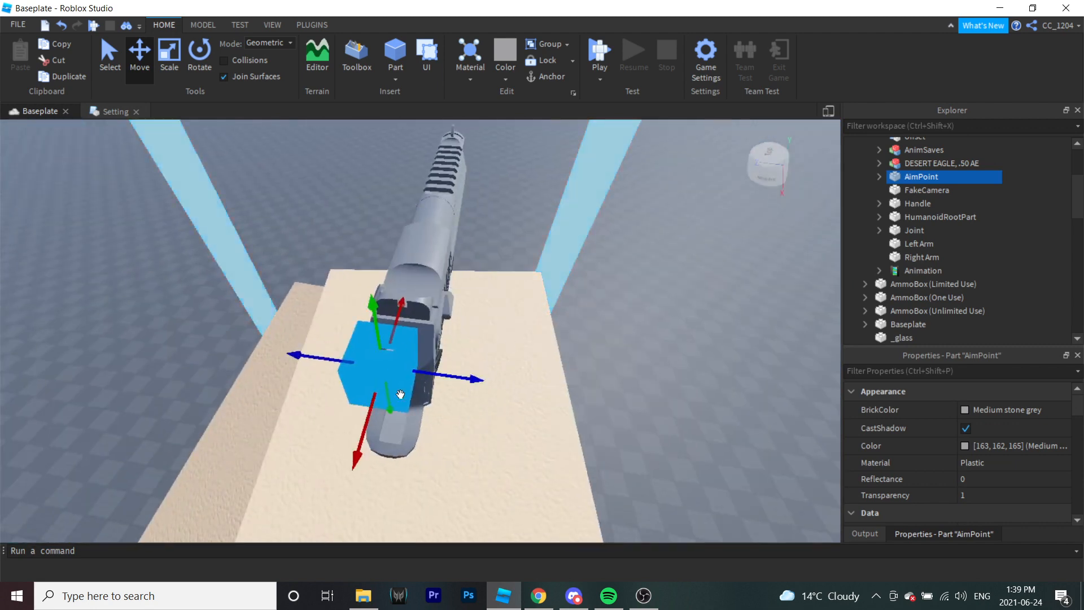
right_click_drag(415, 406, 417, 407)
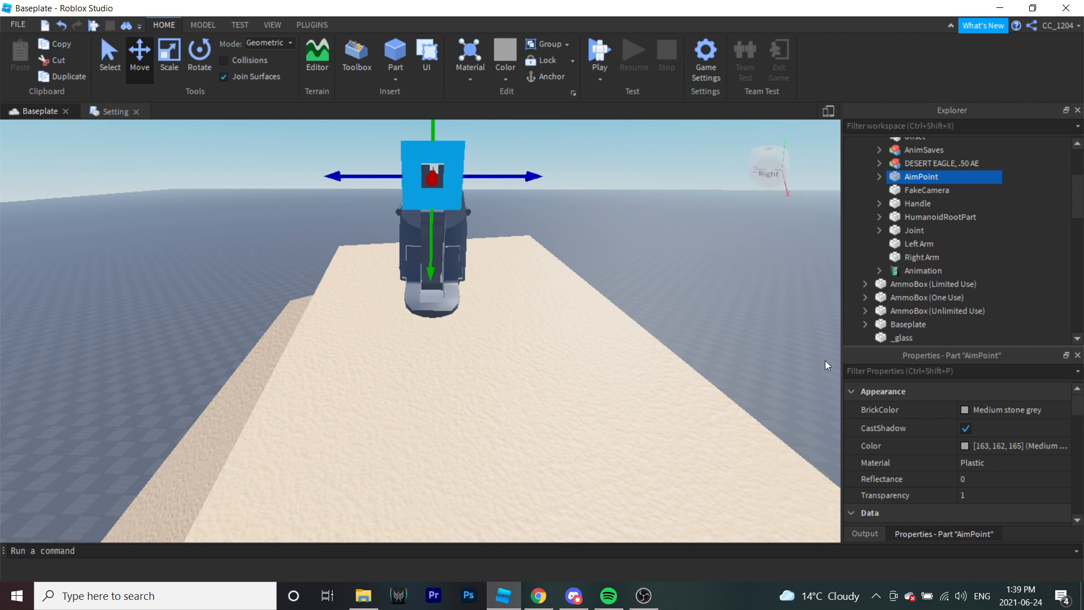
Step: Collapse v_Deagle, return it to the Viewmodels folder and run a short playtest with the gun equipped
scroll(880, 265, "up", 3)
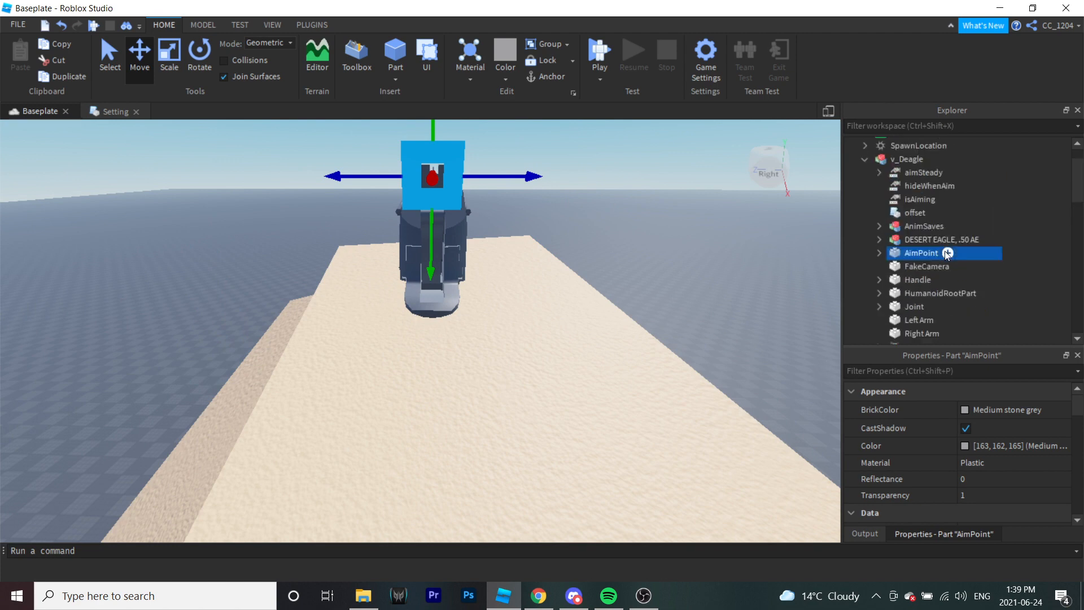
left_click(864, 159)
left_click_drag(909, 159, 972, 261)
key("F5")
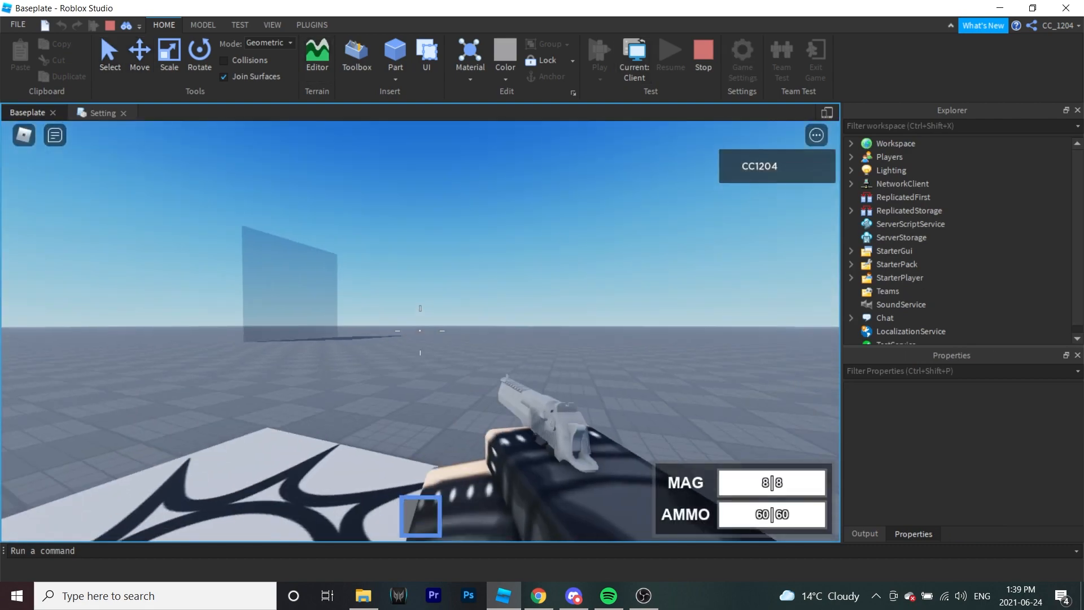
key("shift+F5")
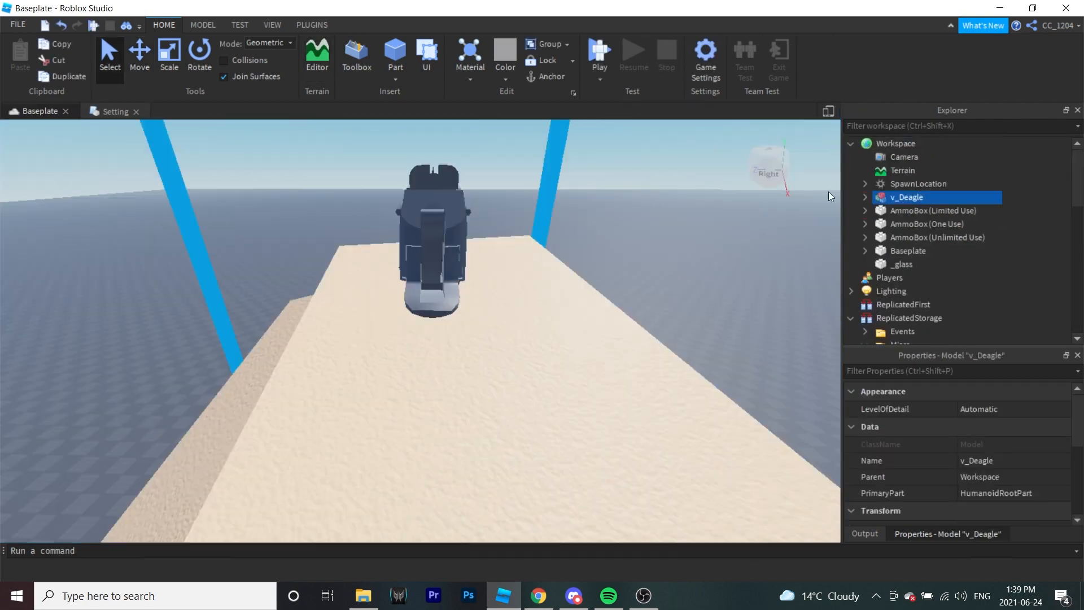
Step: Reselect AimPoint inside v_Deagle in Workspace and move it farther back from the gun, above the arm
left_click(864, 197)
left_click(906, 290)
left_click(139, 56)
scroll(387, 237, "down", 5)
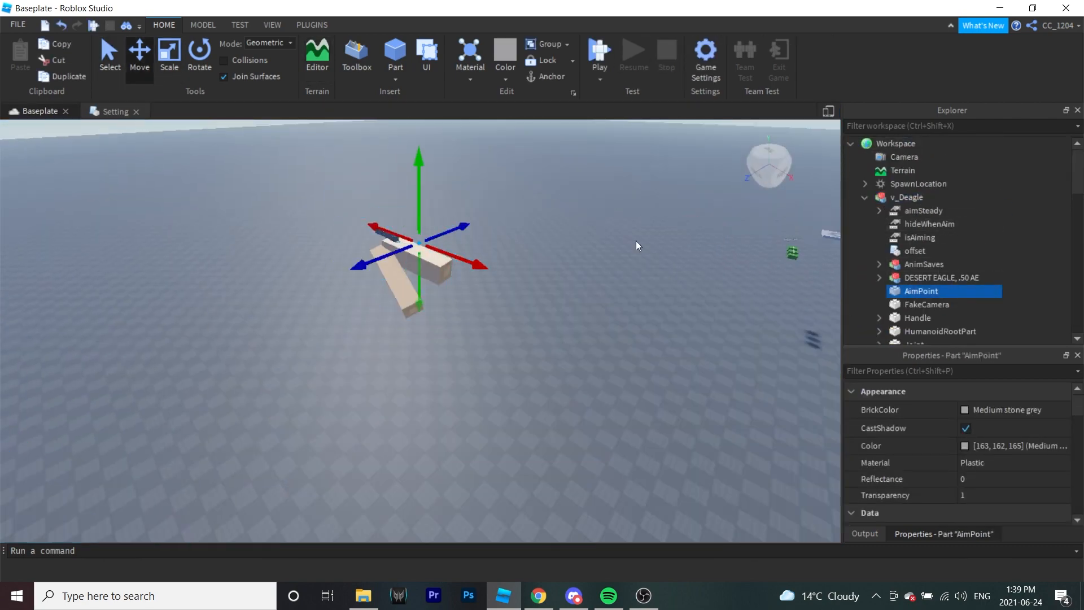
Step: Return v_Deagle to the Viewmodels folder, start a playtest and equip the Deagle in first person
scroll(914, 243, "down", 6)
left_click_drag(907, 197, 913, 256)
left_click(599, 55)
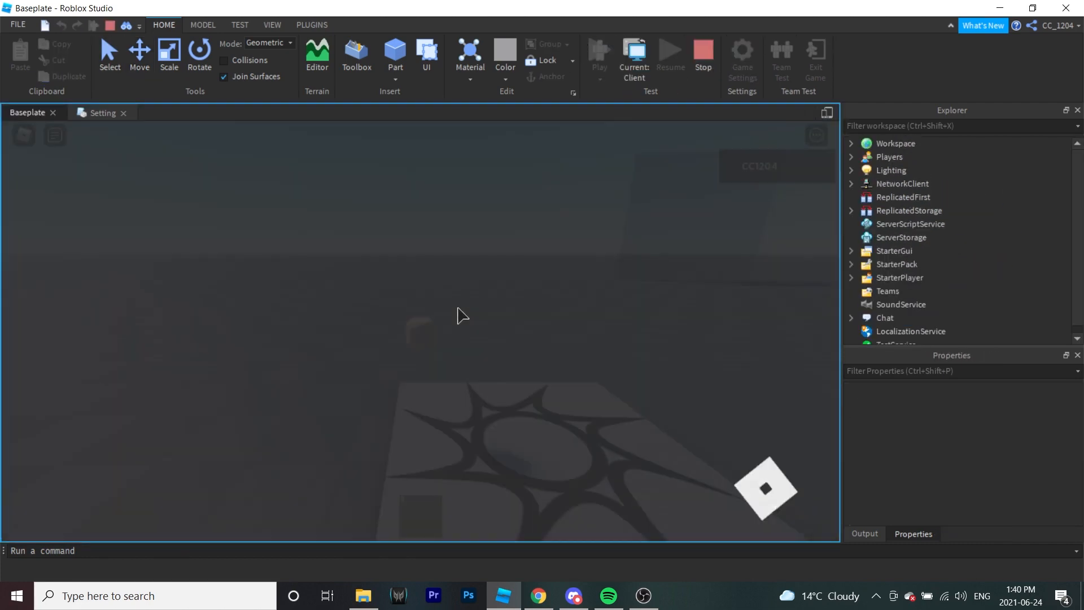
scroll(402, 323, "up", 5)
key("1")
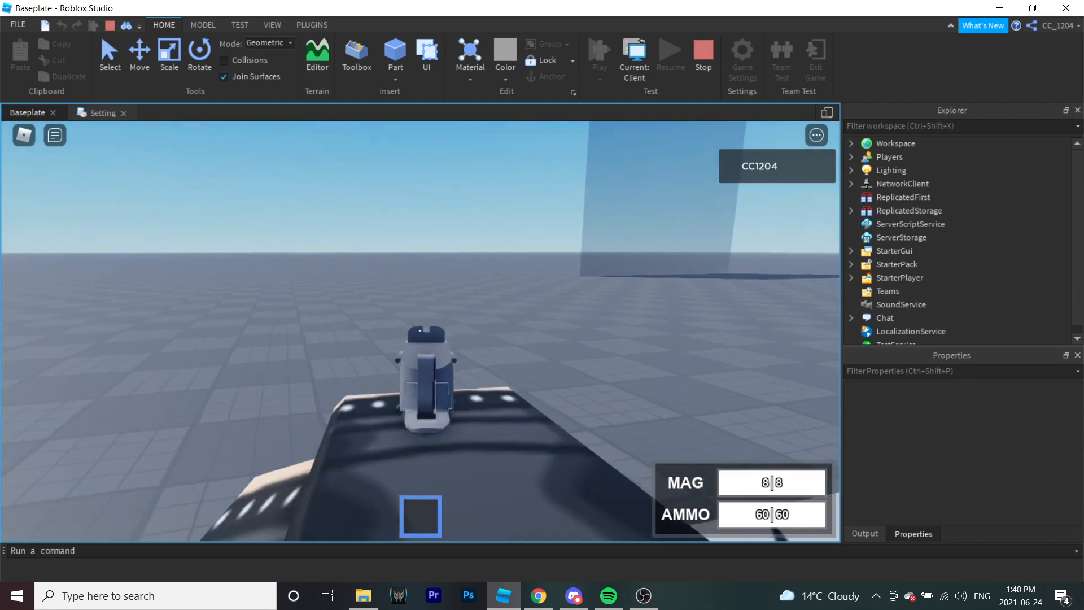
Step: Aim down the Deagle's sights, fire six shots while aiming and reload the magazine
right_click(419, 330)
right_click(419, 331)
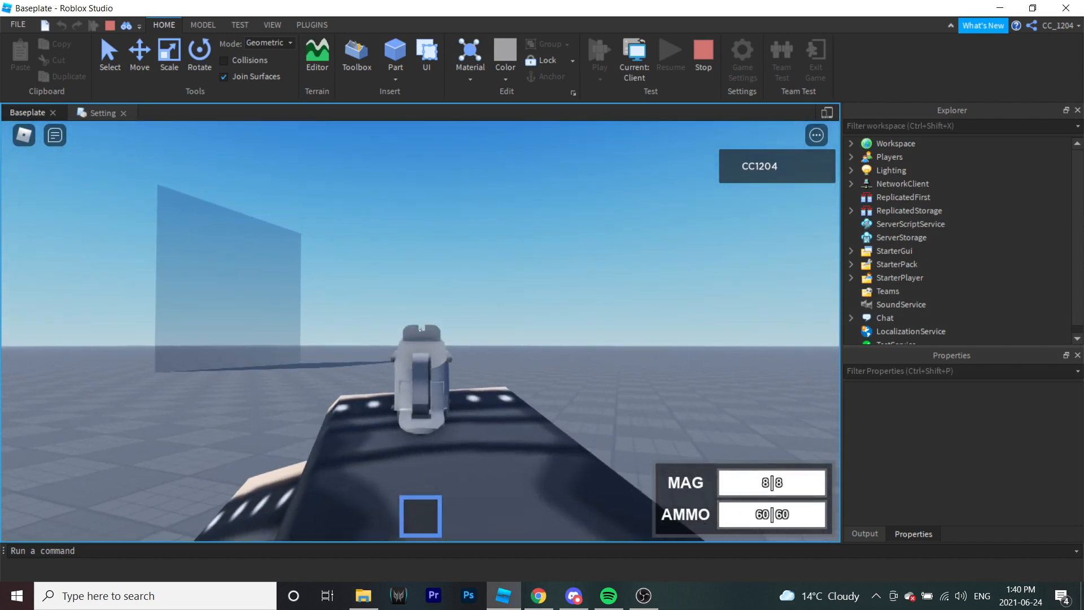
left_click(419, 330)
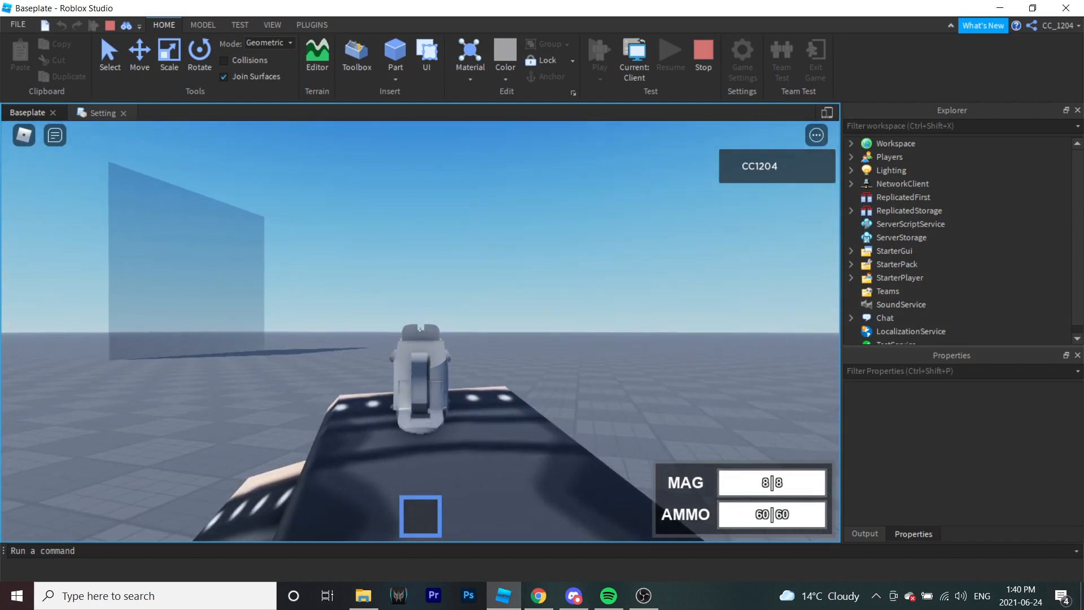
left_click(422, 331)
left_click(419, 330)
left_click(419, 330)
left_click(419, 330)
left_click(419, 330)
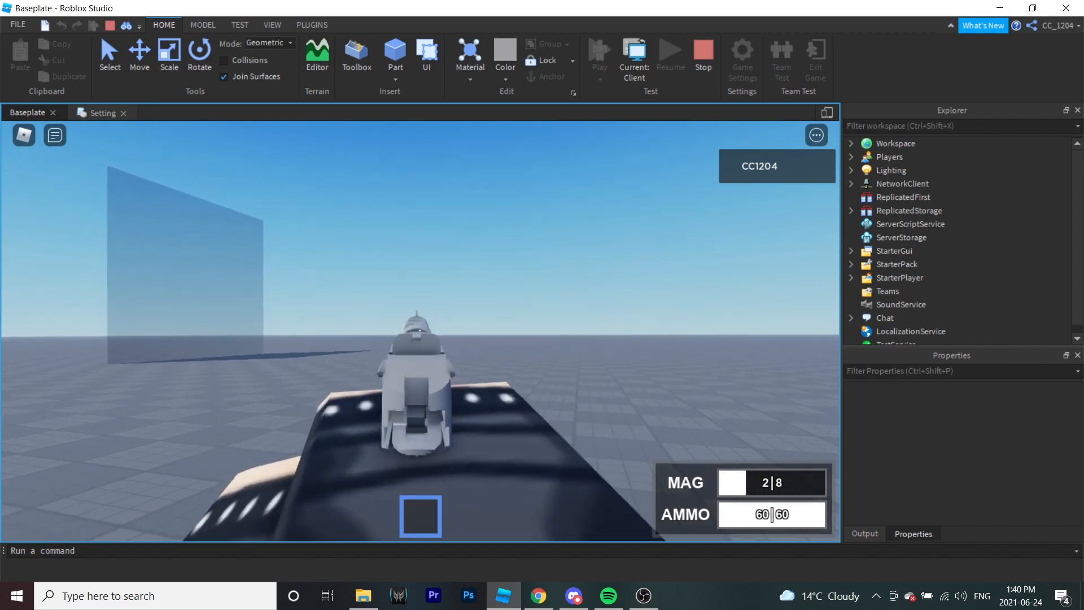
key("r")
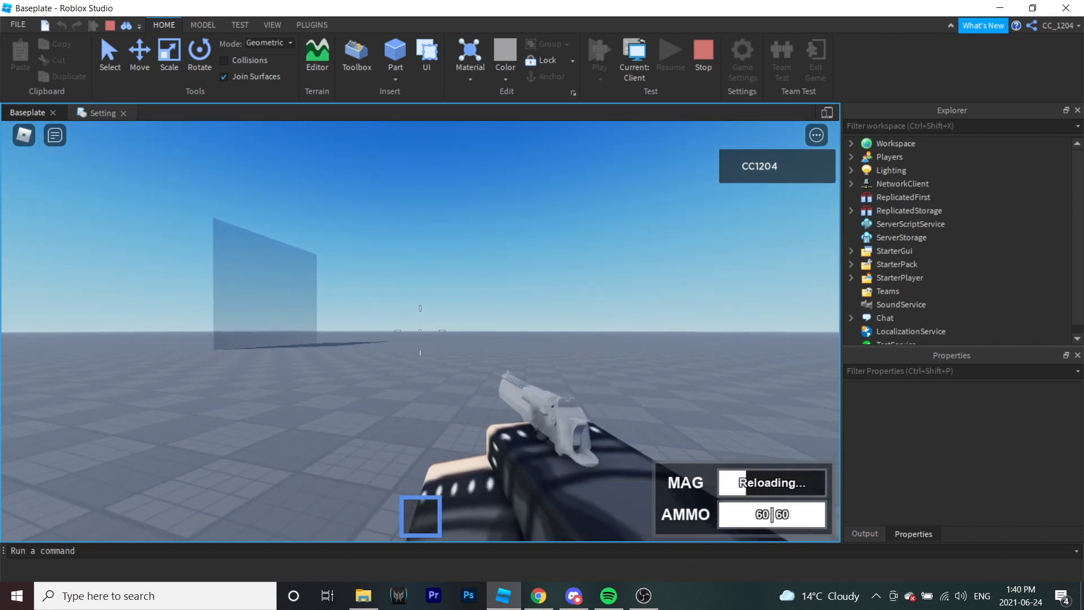
Step: Pull the camera back to third person with the Deagle equipped and stop the playtest
scroll(419, 331, "down", 1)
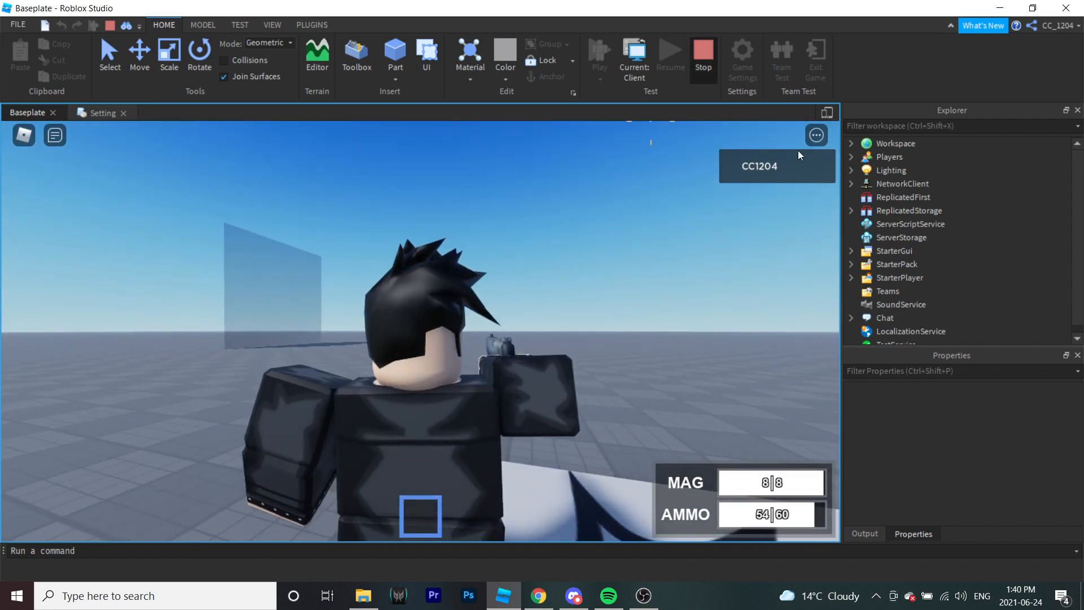
key("shift+F5")
mouse_move(921, 273)
left_mouse_down()
mouse_move(922, 169)
mouse_move(906, 142)
mouse_move(903, 198)
mouse_move(902, 181)
mouse_move(925, 308)
mouse_move(915, 281)
left_mouse_up()
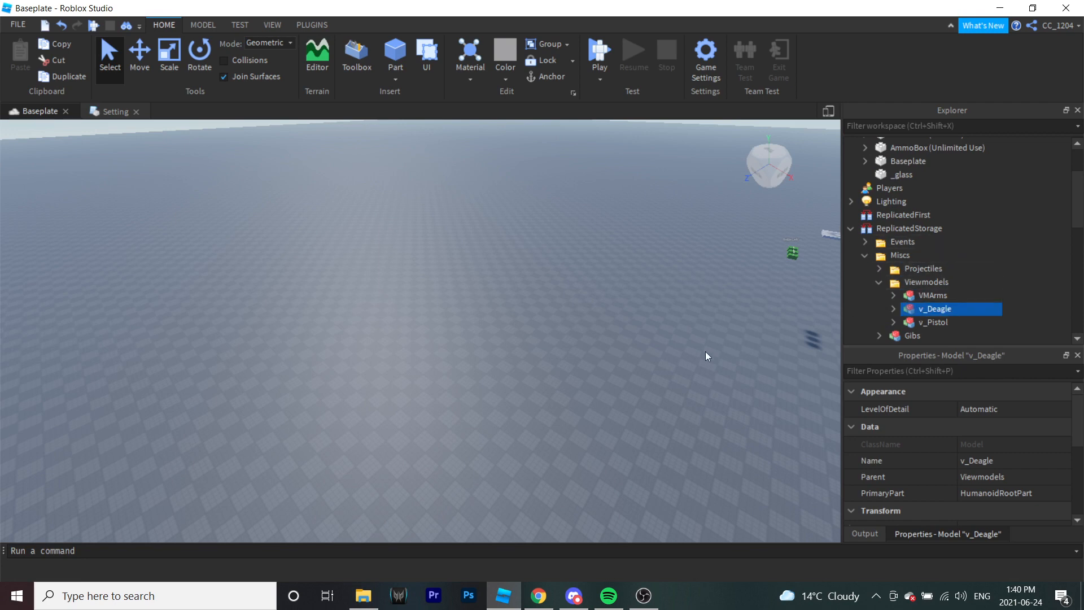
left_click(640, 596)
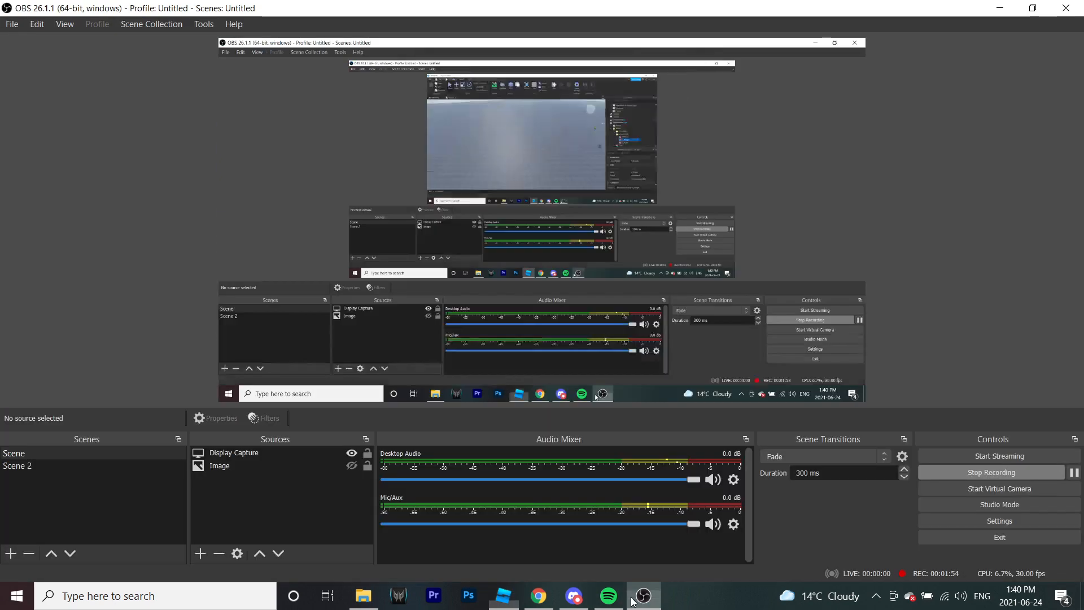
left_click(535, 595)
left_click(503, 596)
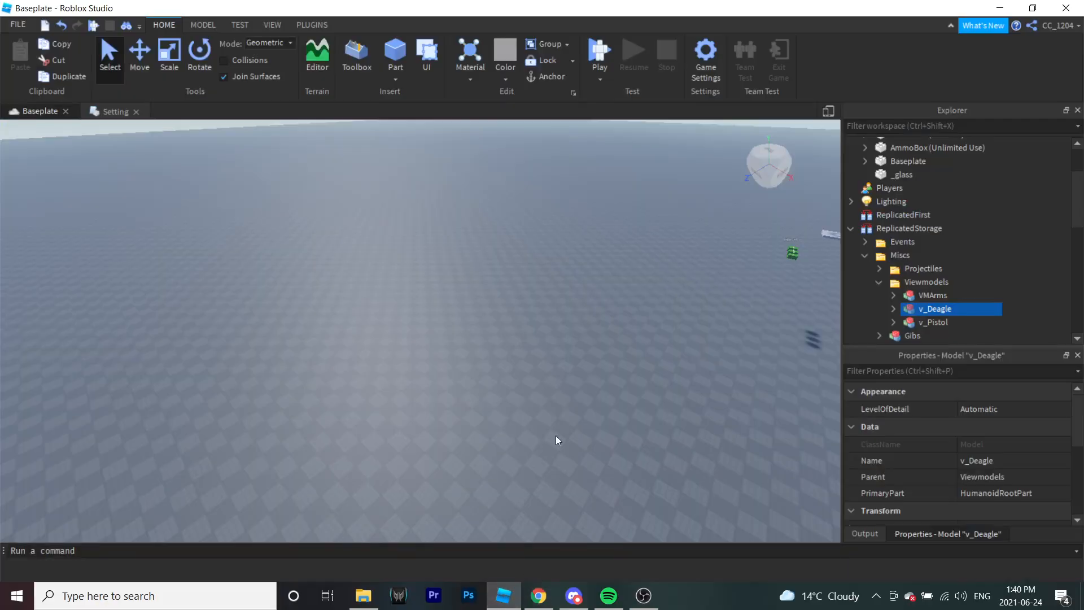
Step: Start another playtest, equip the Deagle and inspect how the character holds it from third person
right_click_drag(446, 400, 453, 394)
key("w")
key("w")
left_click(599, 56)
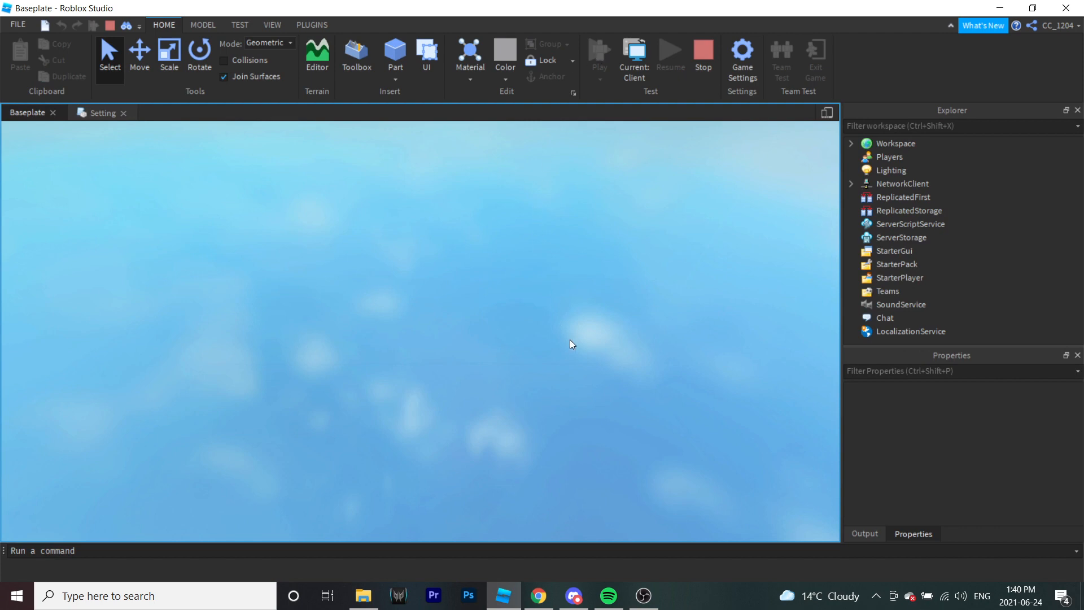
scroll(428, 334, "up", 5)
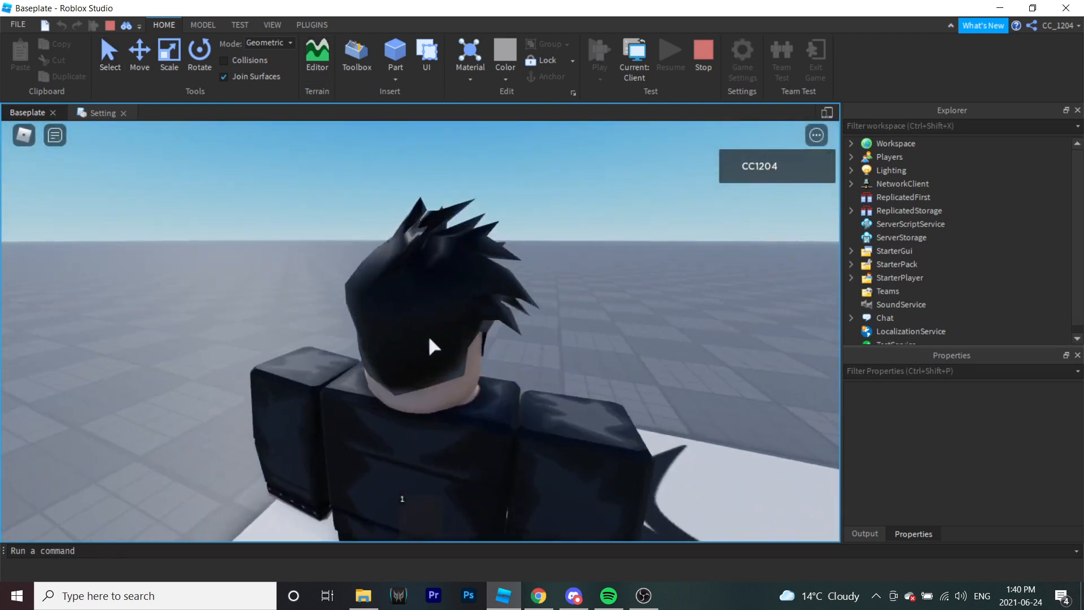
key("1")
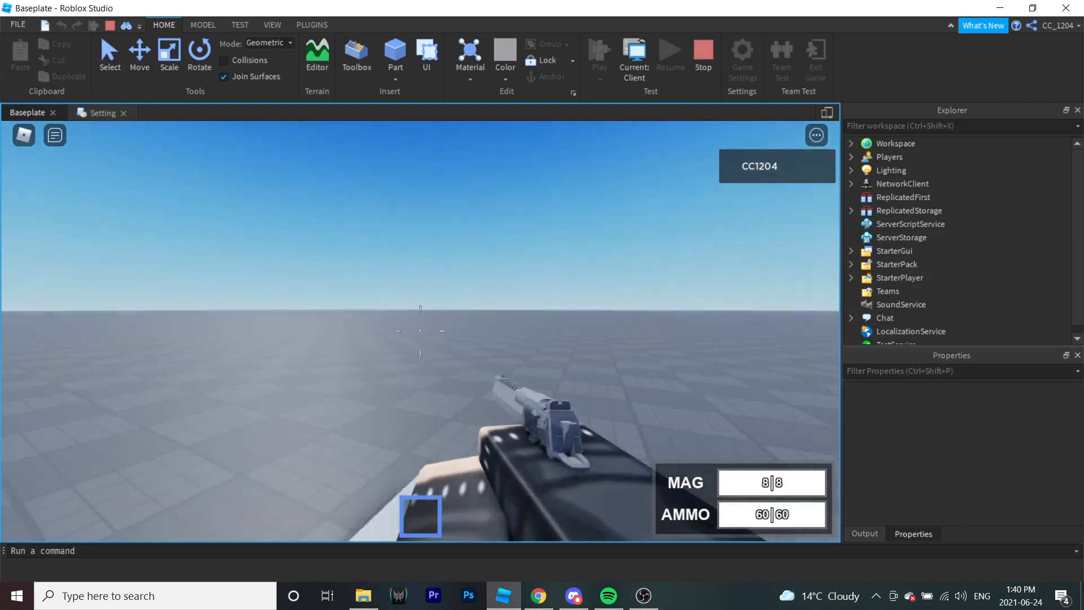
scroll(420, 331, "down", 5)
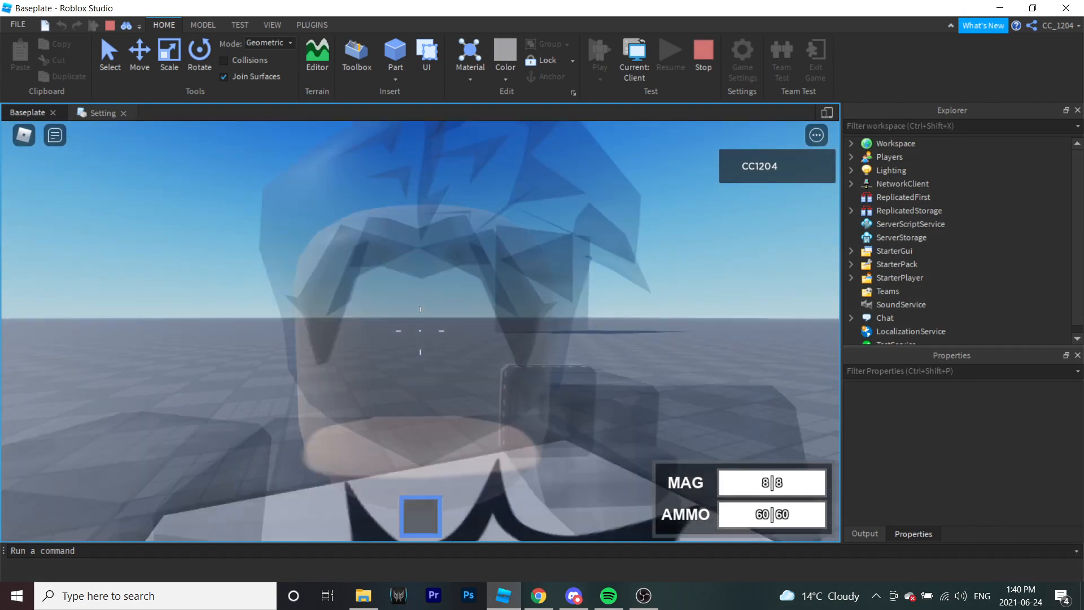
right_click_drag(420, 330, 289, 352)
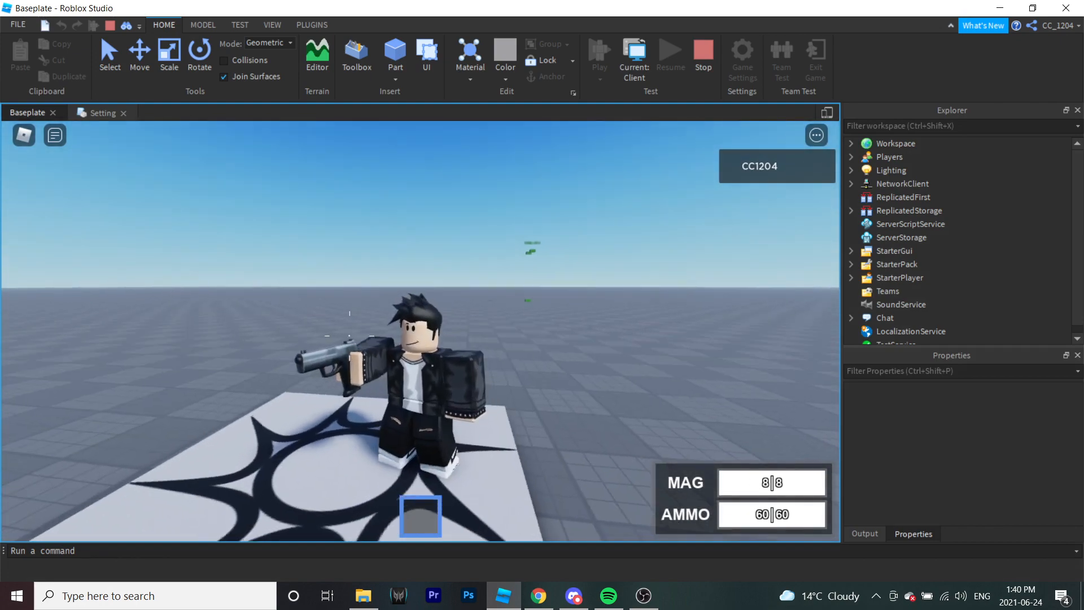
scroll(299, 350, "up", 3)
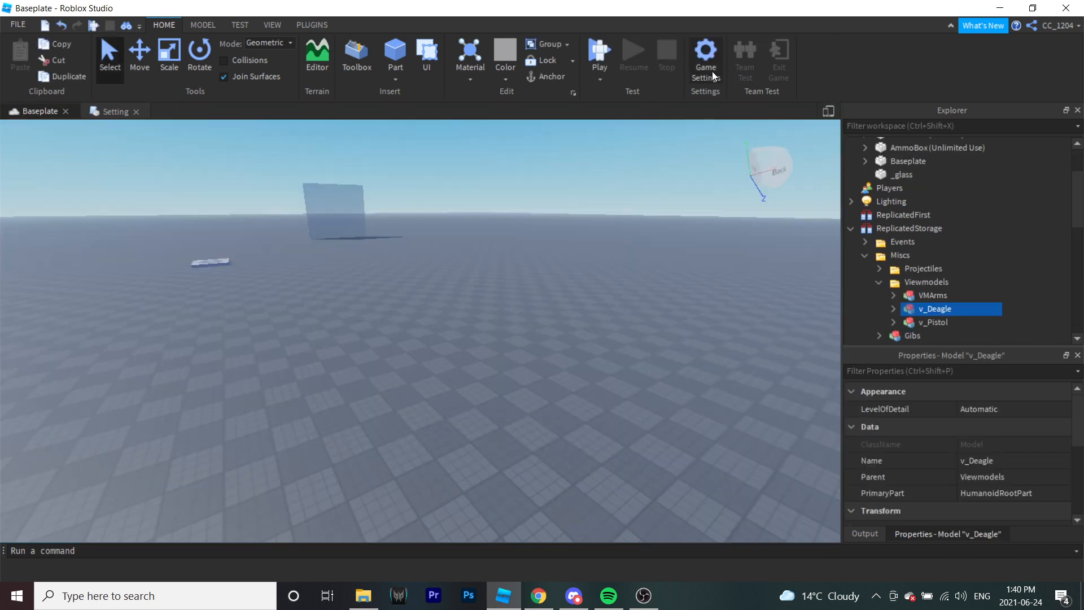
Step: Publish the place as a new game named FeGunKit and close the publishing dialog
left_click(704, 57)
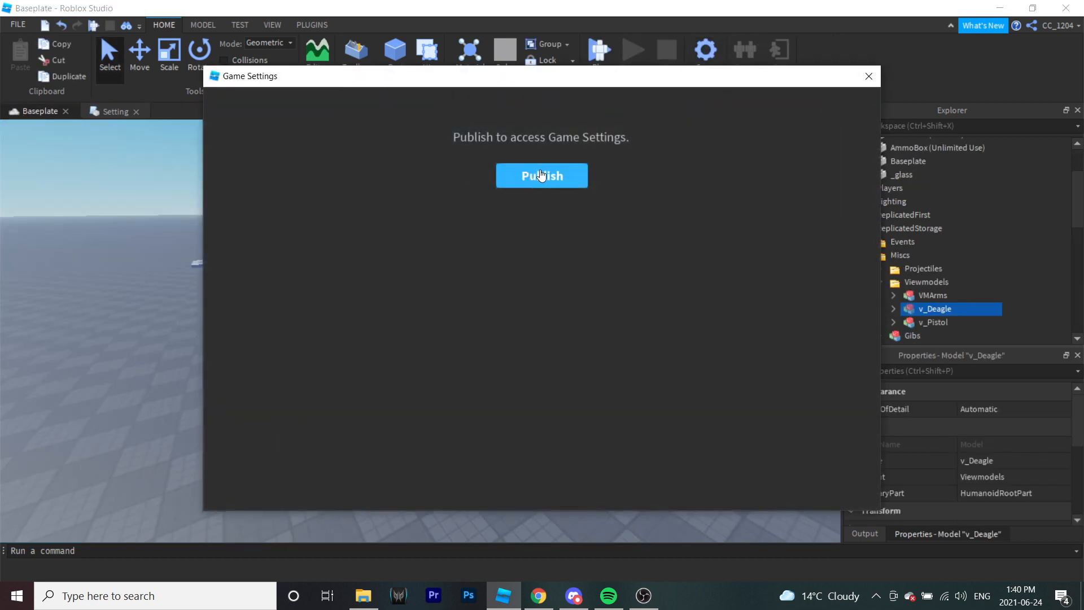
left_click(540, 175)
left_click(587, 128)
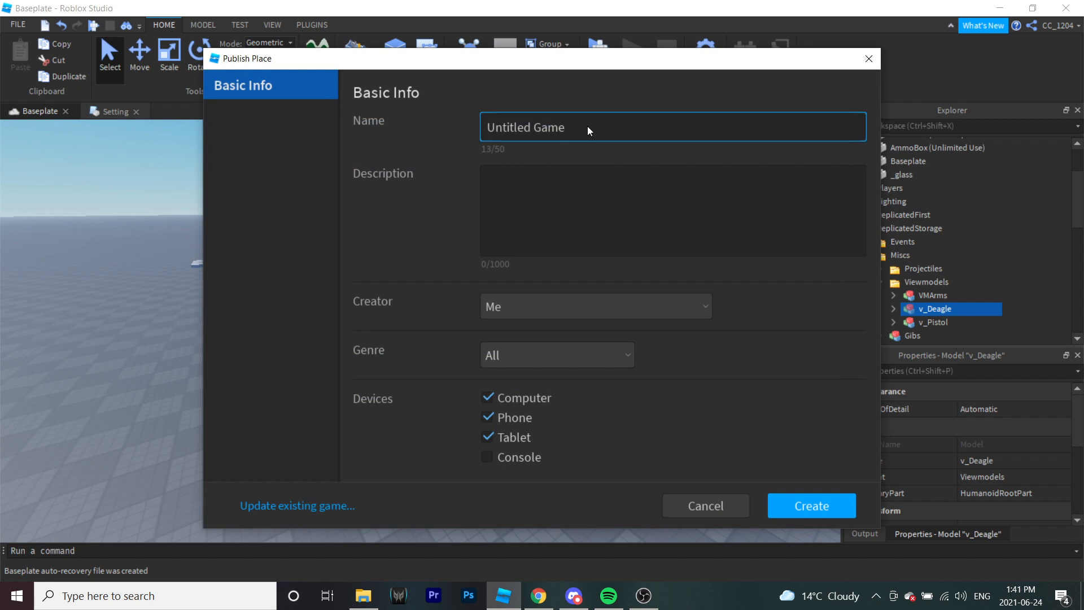
key("BackSpace")
key("BackSpace")
key("BackSpace")
key("BackSpace")
key("BackSpace")
key("BackSpace")
key("BackSpace")
key("BackSpace")
key("BackSpace")
key("BackSpace")
key("BackSpace")
key("BackSpace")
key("BackSpace")
type("F")
key("BackSpace")
type("FeGunKit")
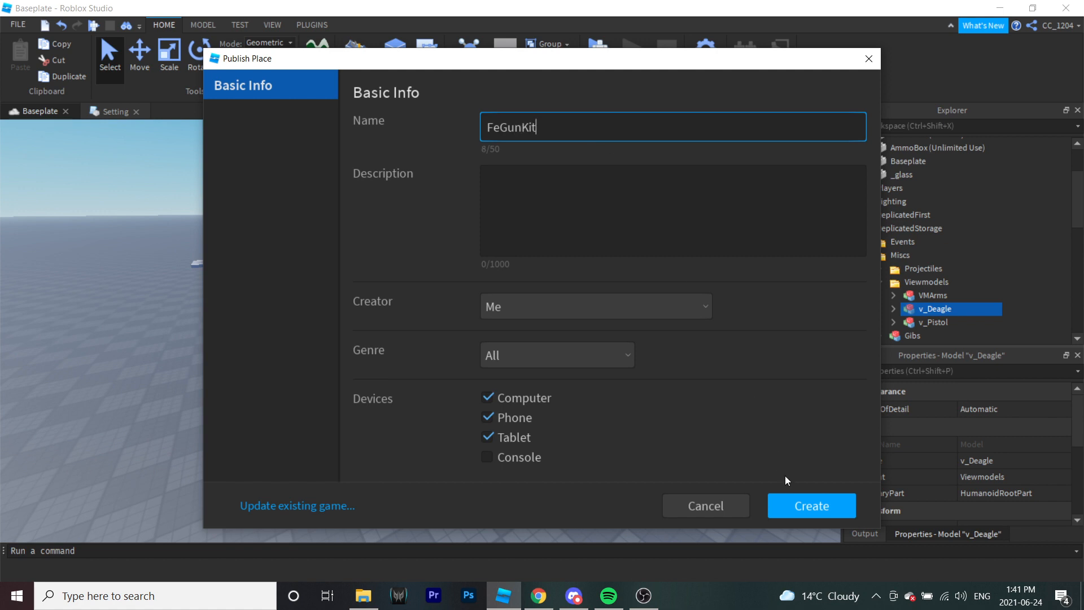
left_click(801, 504)
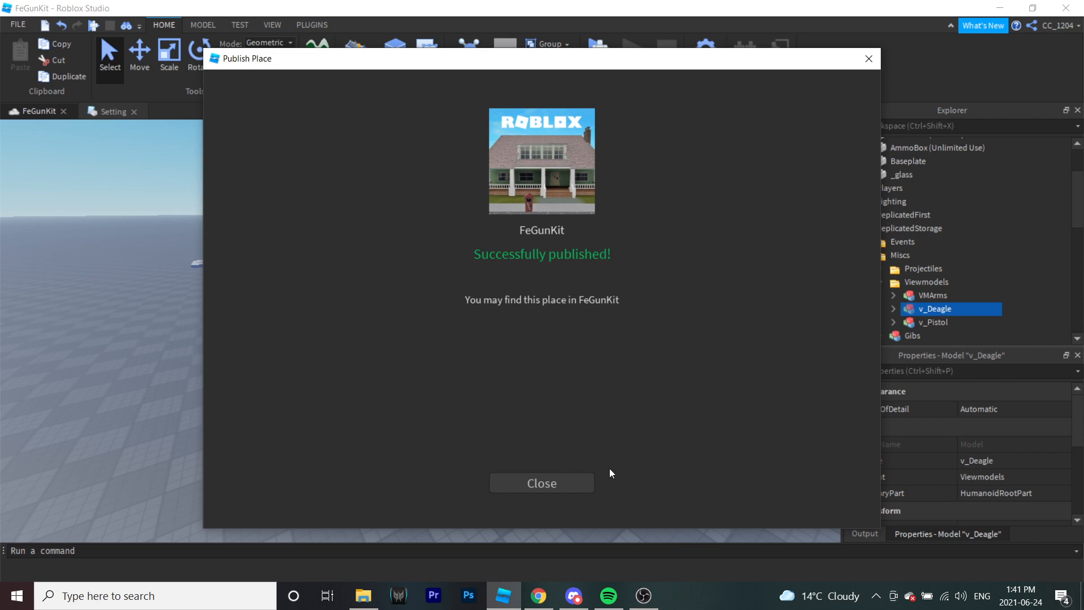
left_click(560, 479)
Step: Insert an R6 block rig into the workspace with the Rig Builder plugin
right_click_drag(448, 342, 456, 328)
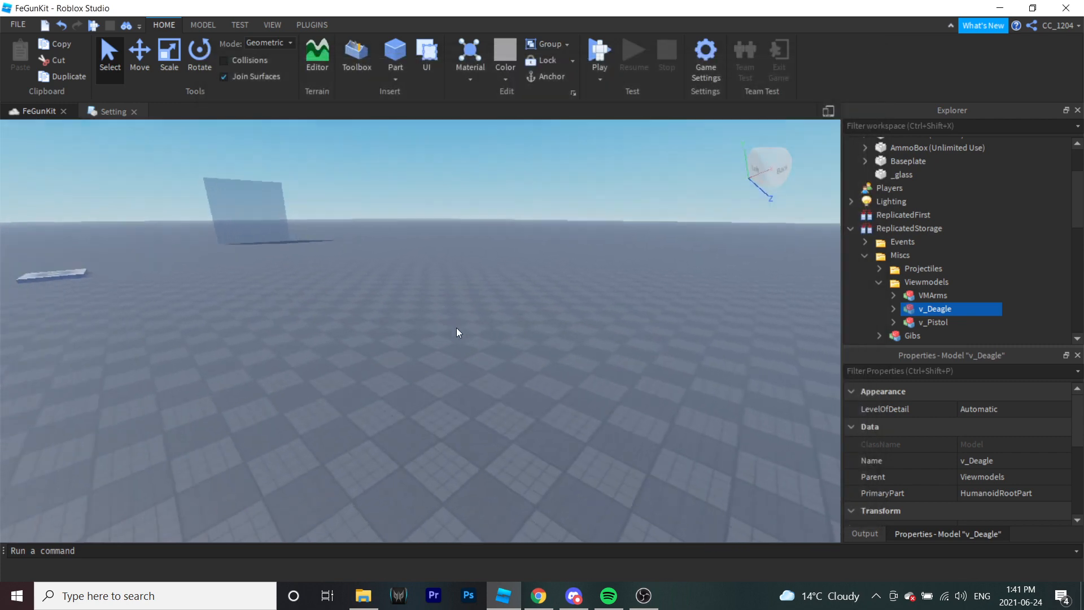
left_click(311, 26)
left_click(624, 70)
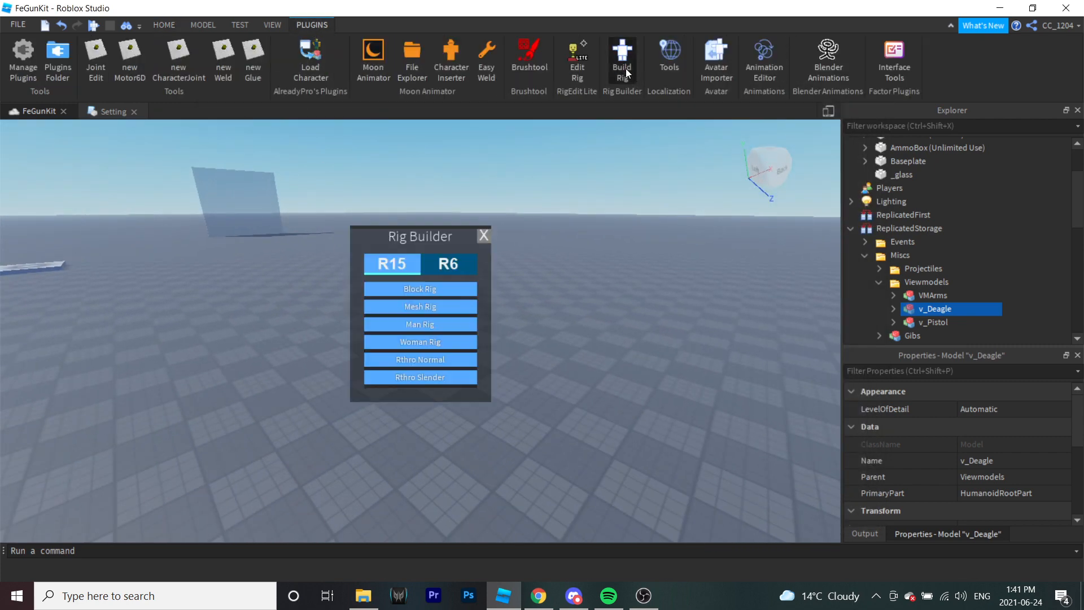
left_click(448, 263)
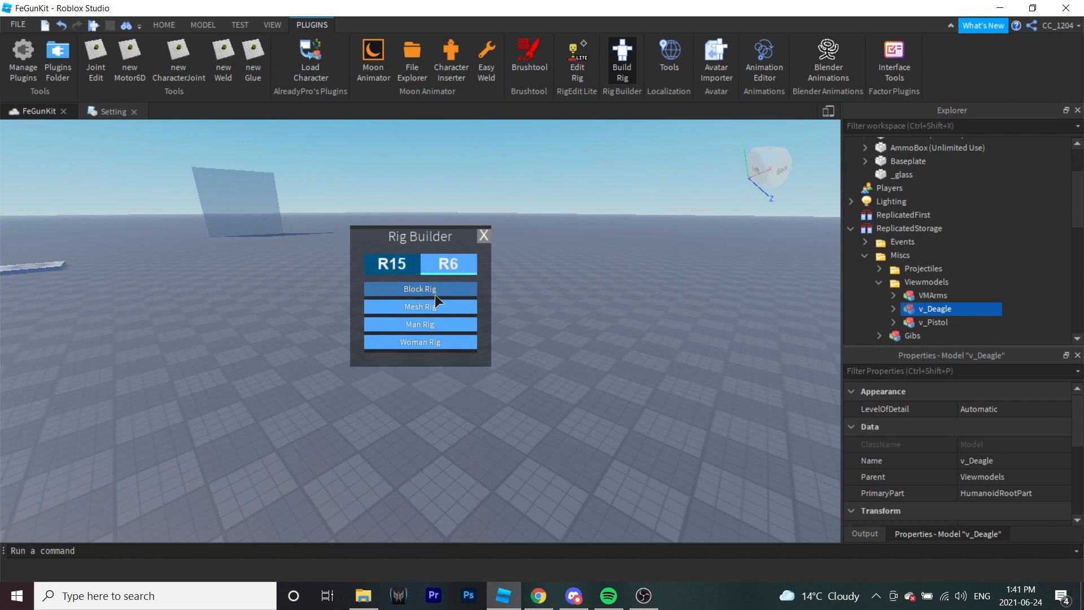
left_click(435, 291)
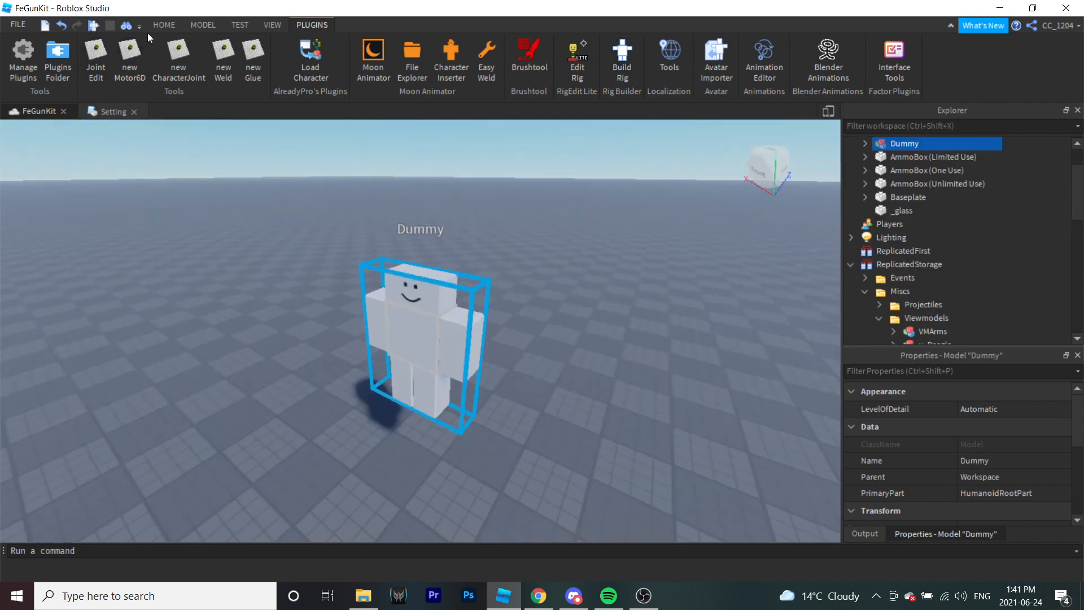
Step: Move the Dummy rig with the Move tool, lowering it toward the baseplate
left_click(165, 25)
left_click(135, 73)
left_click_drag(422, 206, 446, 389)
right_click_drag(283, 336, 282, 336)
scroll(283, 337, "up", 3)
key("f")
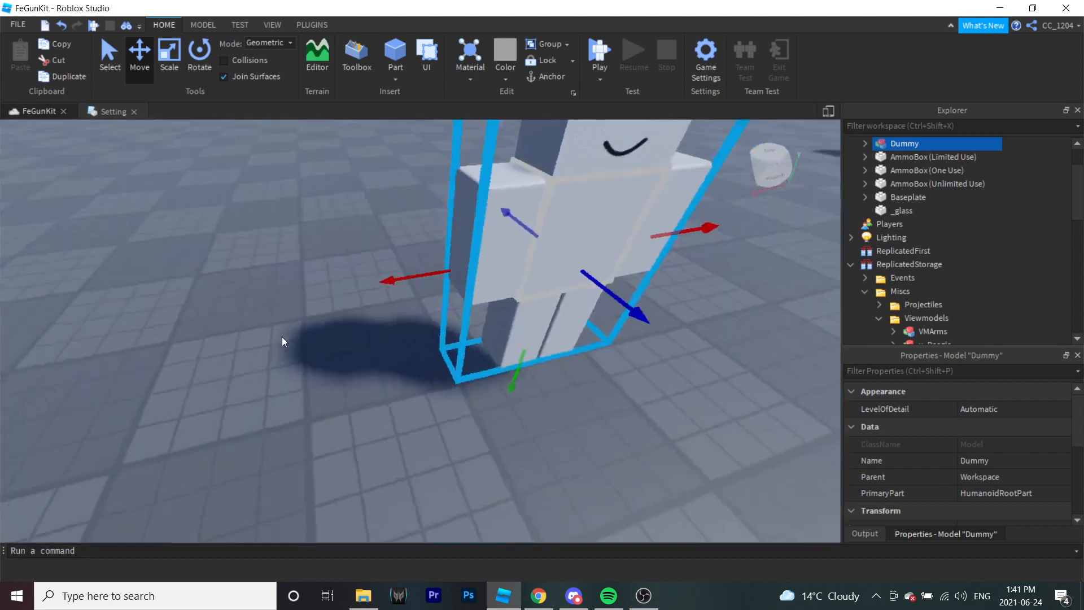
left_click_drag(378, 223, 304, 295)
key("f")
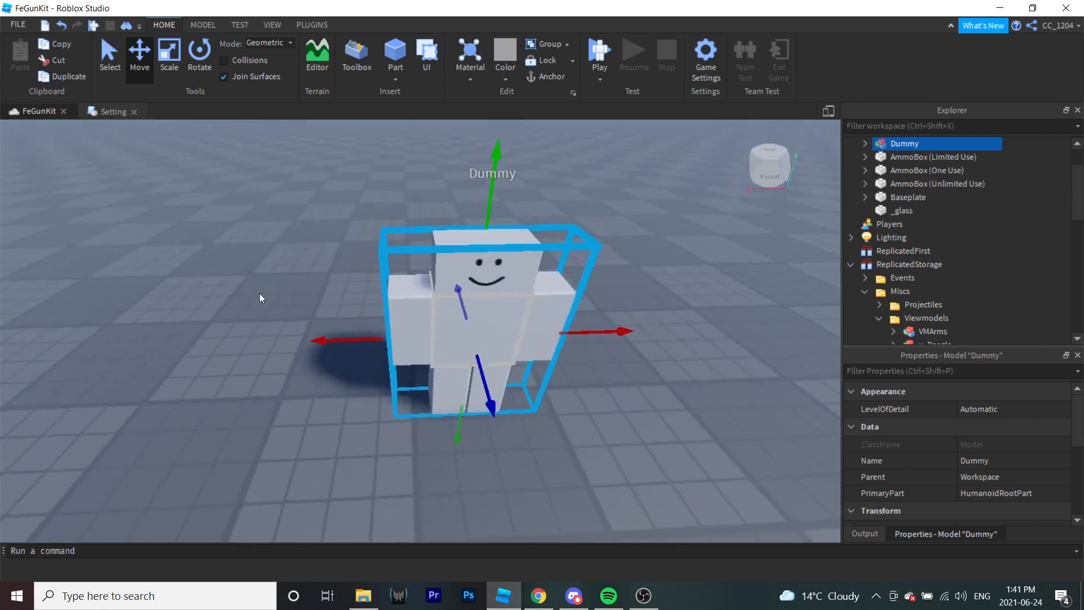
Step: Duplicate the DESERT EAGLE, .50 AE model inside v_Deagle and place one copy in Workspace
scroll(902, 208, "down", 3)
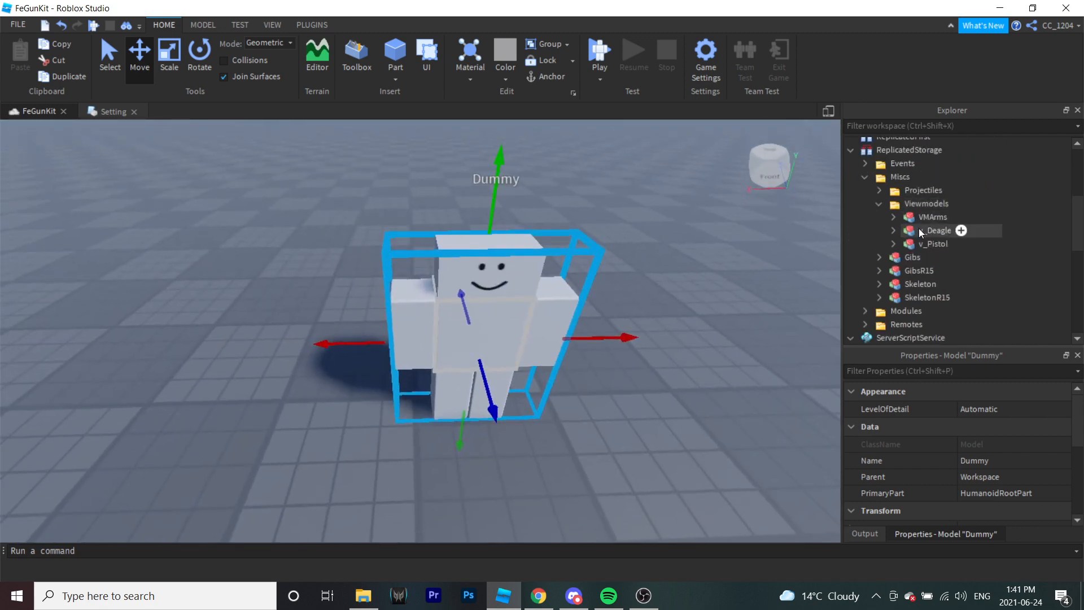
left_click(928, 230)
left_click(893, 230)
scroll(903, 228, "down", 2)
left_click(947, 236)
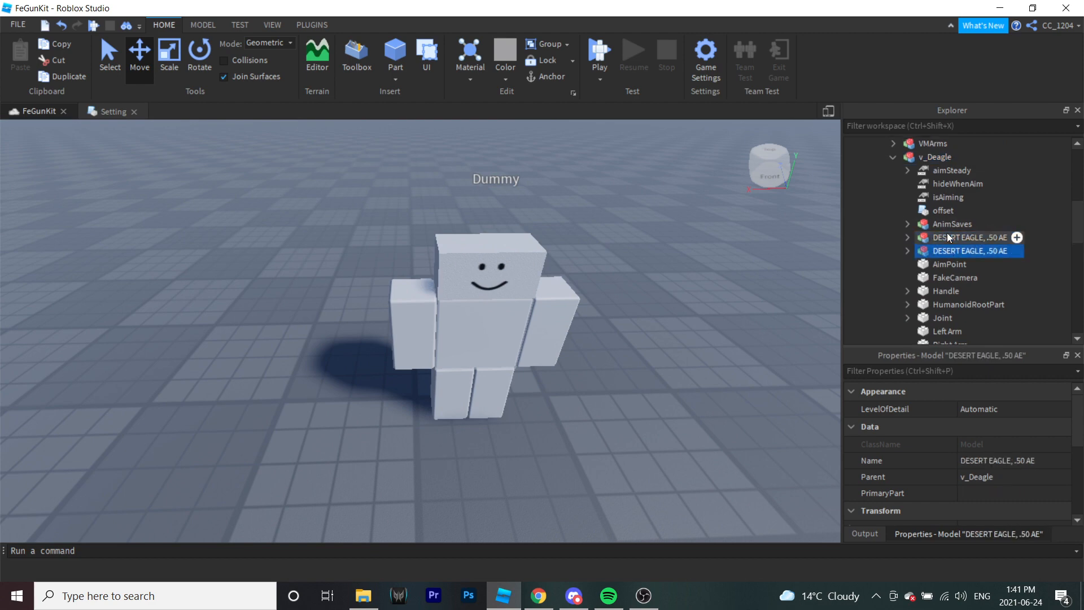
left_click_drag(946, 232, 925, 147)
Step: Move the DESERT EAGLE, .50 AE copy across the baseplate and down toward the Dummy
right_click_drag(771, 266, 647, 323)
key("s")
right_click_drag(465, 266, 465, 266)
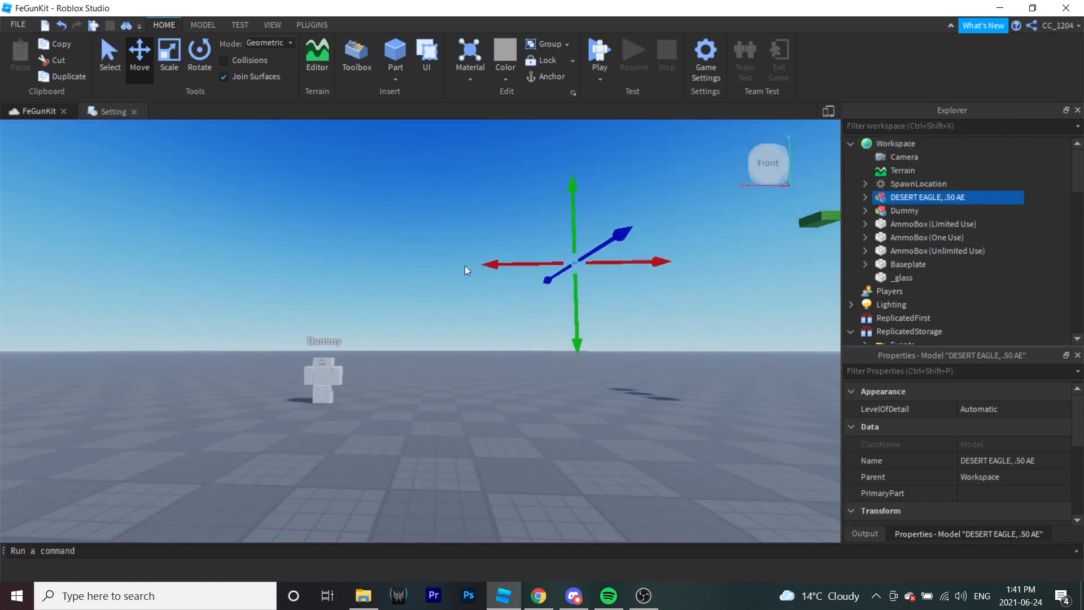
left_click_drag(493, 266, 187, 229)
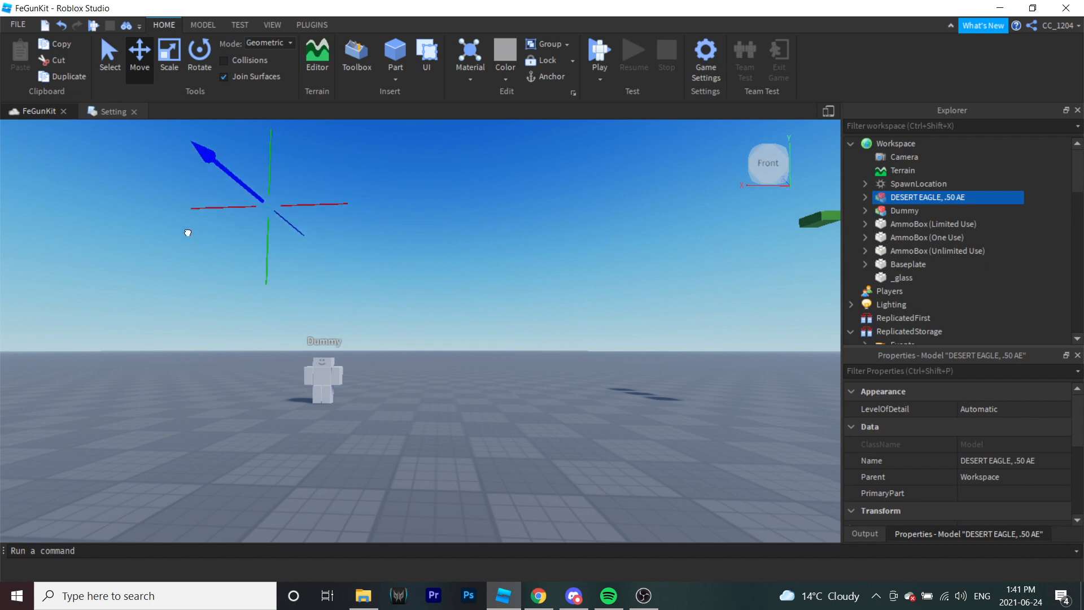
right_click_drag(248, 310, 247, 310)
key("w")
left_click_drag(357, 329, 180, 401)
right_click_drag(298, 407, 298, 408)
key("s")
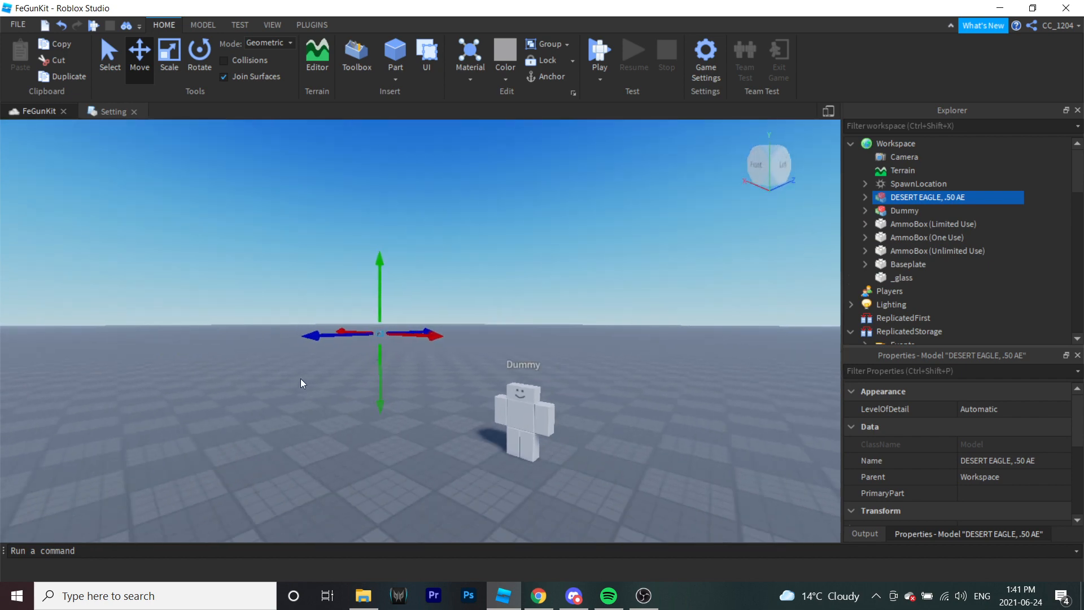
left_click_drag(316, 338, 146, 384)
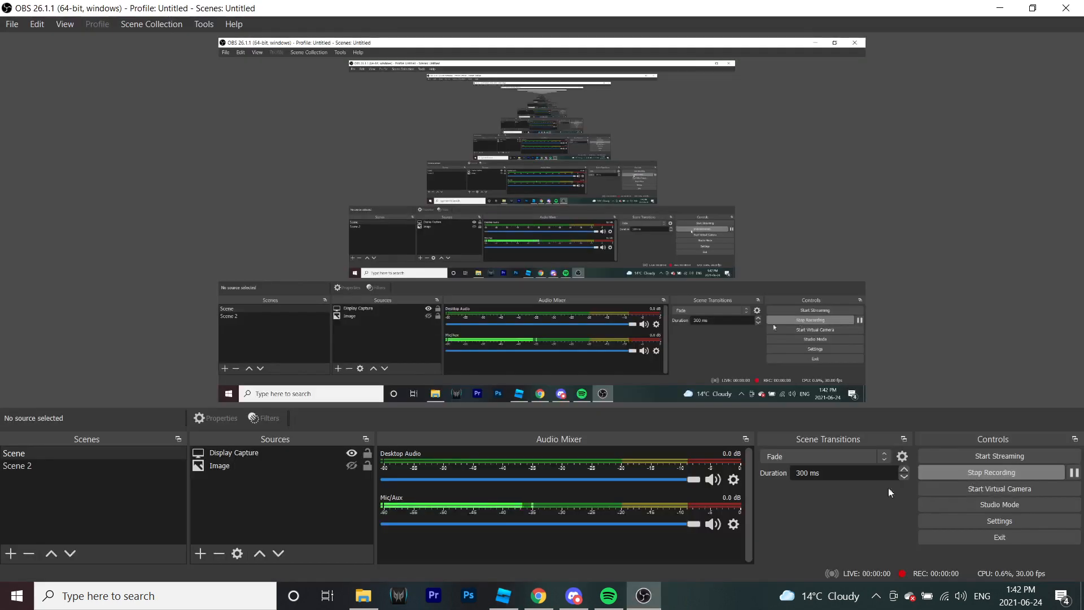
Step: Switch back to Roblox Studio and rename the gun's black grip Part, just above Slide in the model, as handle
left_click(503, 595)
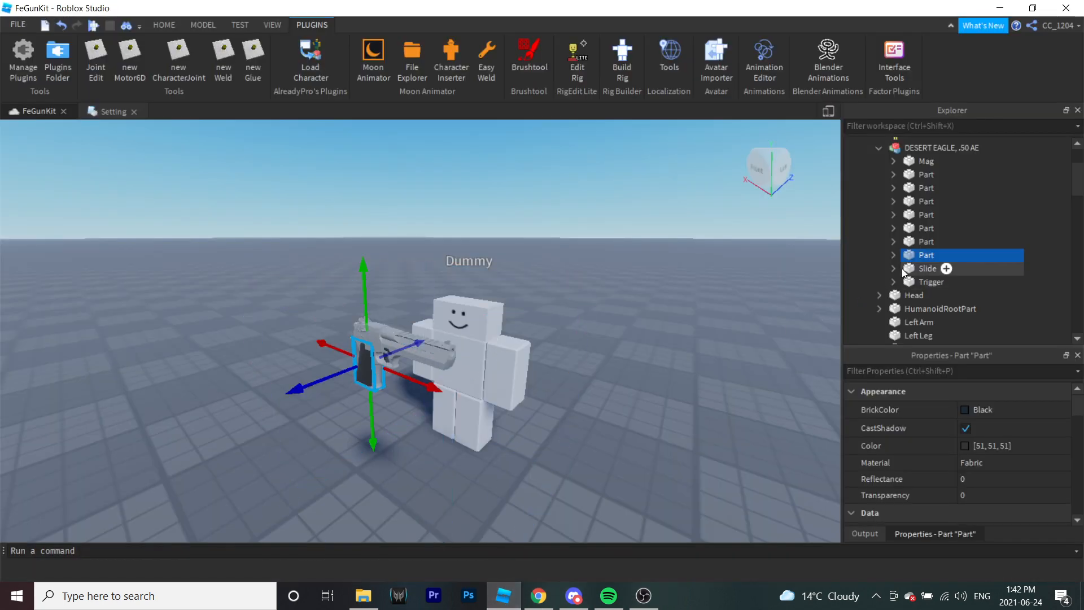
key("f")
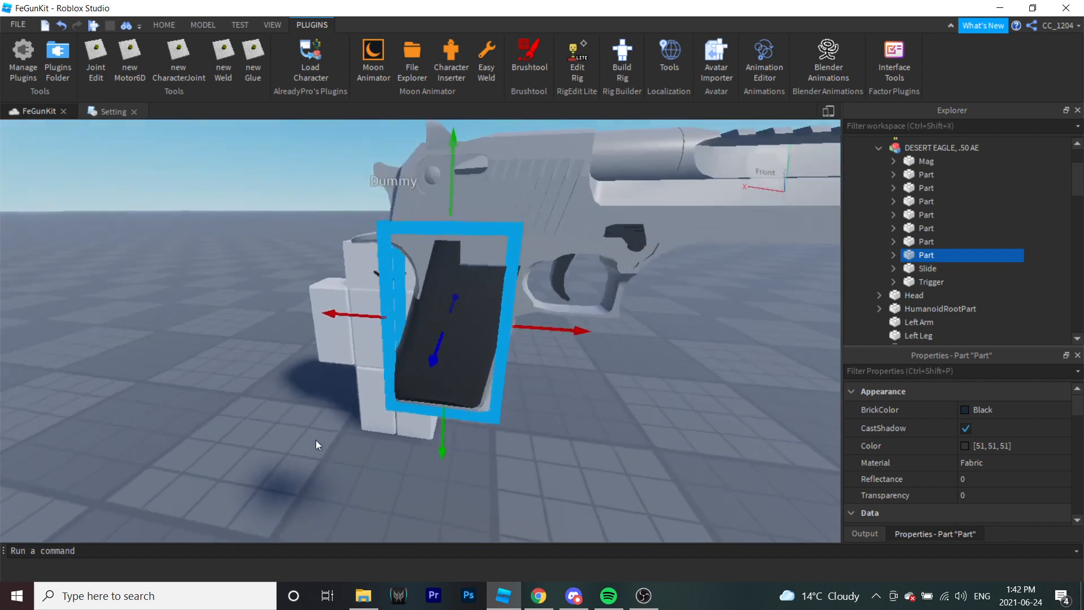
scroll(317, 441, "up", 3)
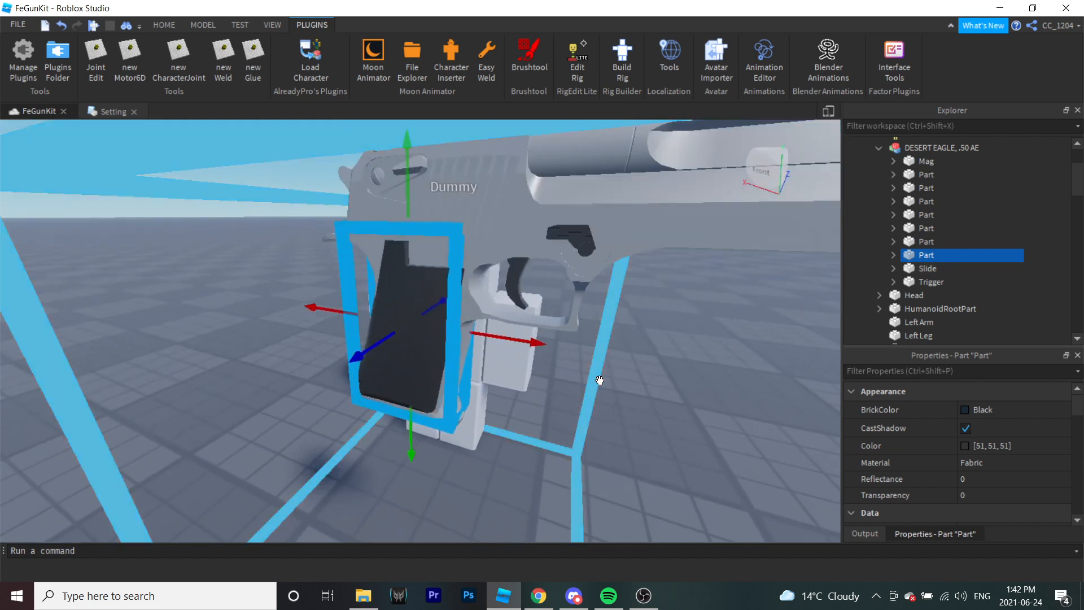
right_click(923, 279)
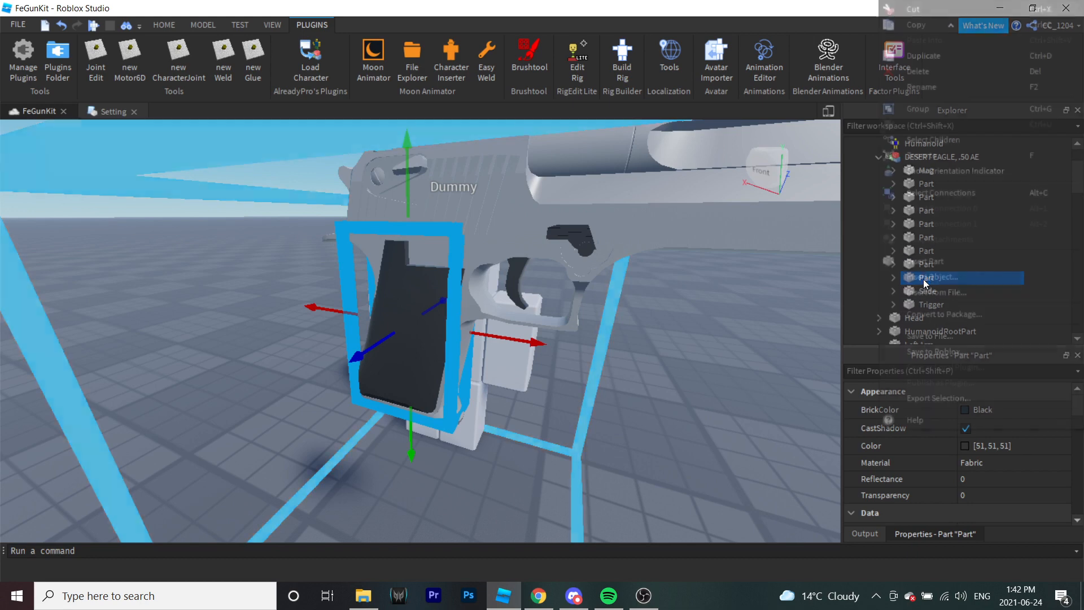
left_click(930, 93)
type("handle")
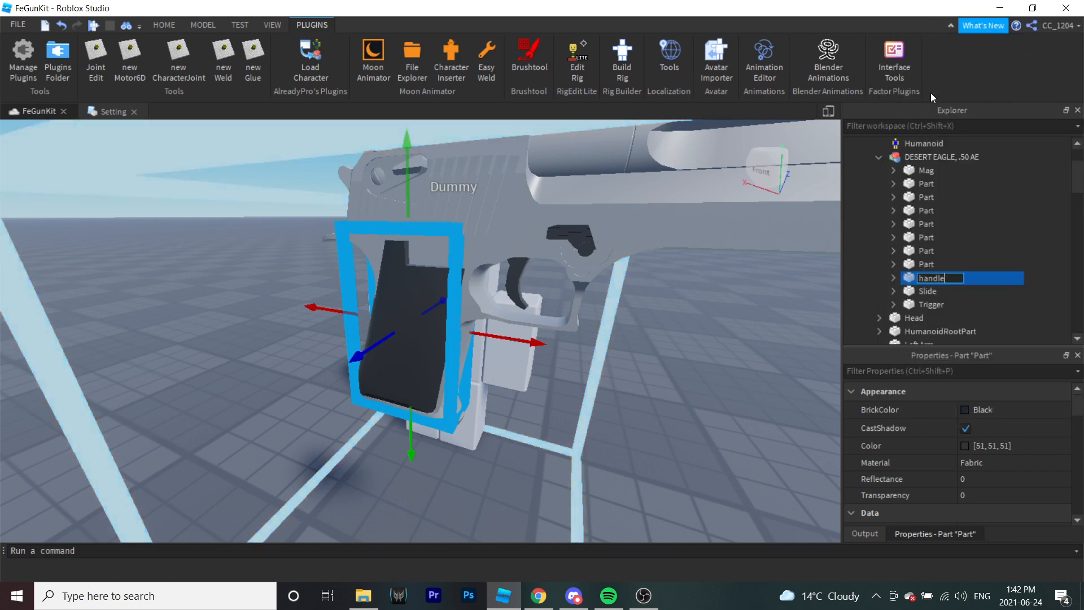
Step: Rename the grip Part listed directly above handle in the DESERT EAGLE, .50 AE model as Base
left_click(923, 251)
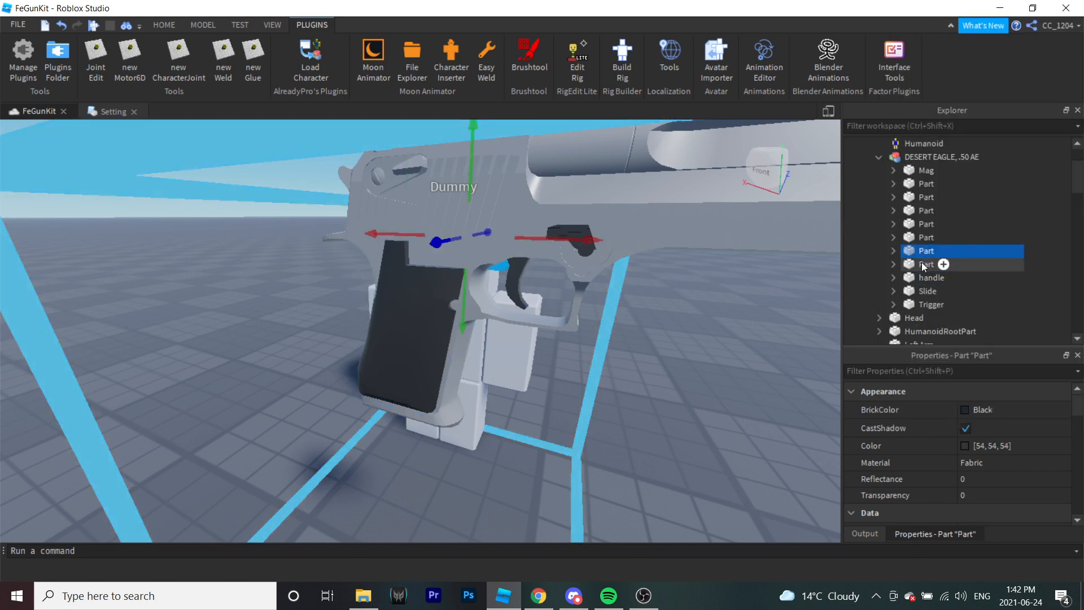
left_click(923, 263)
right_click(921, 263)
left_click(920, 93)
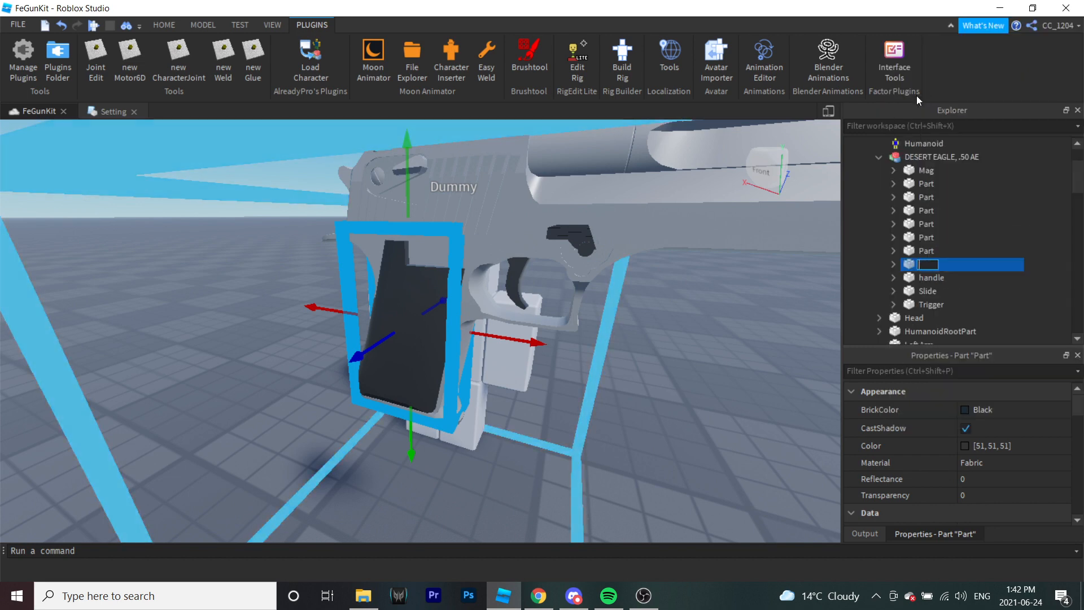
type("Base")
key("Return")
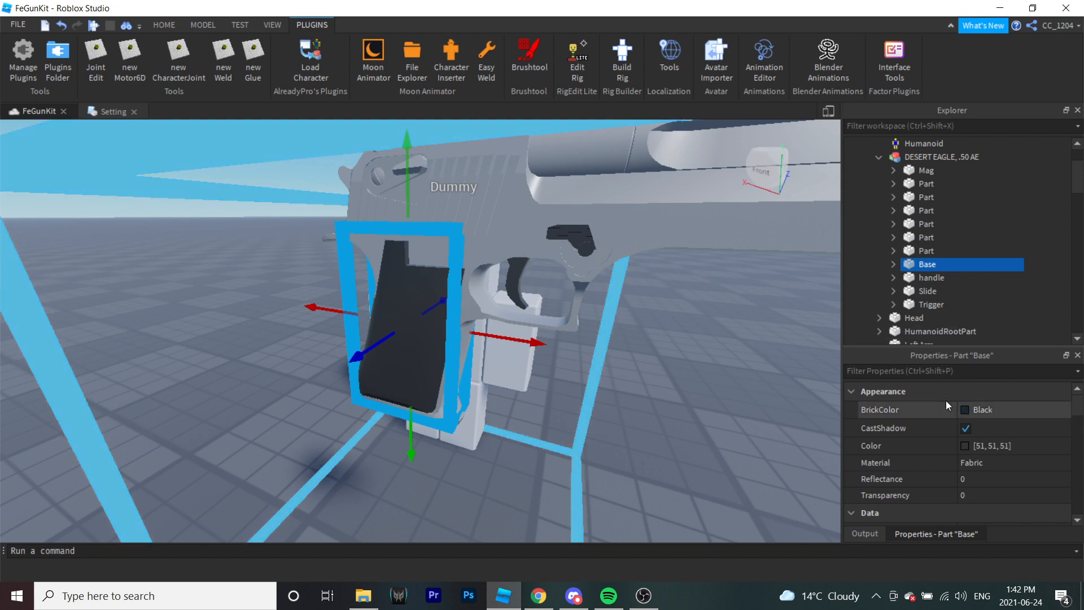
left_click(930, 277)
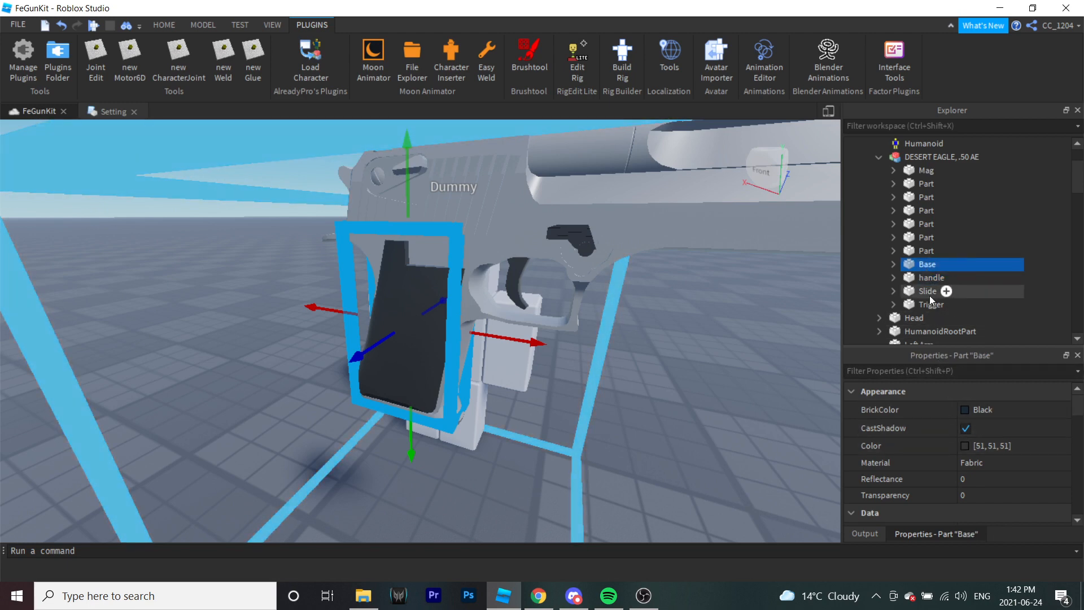
Step: Set the gun's lowercase handle part to Transparency 1 and rename it Handle
left_click(1001, 495)
type("1")
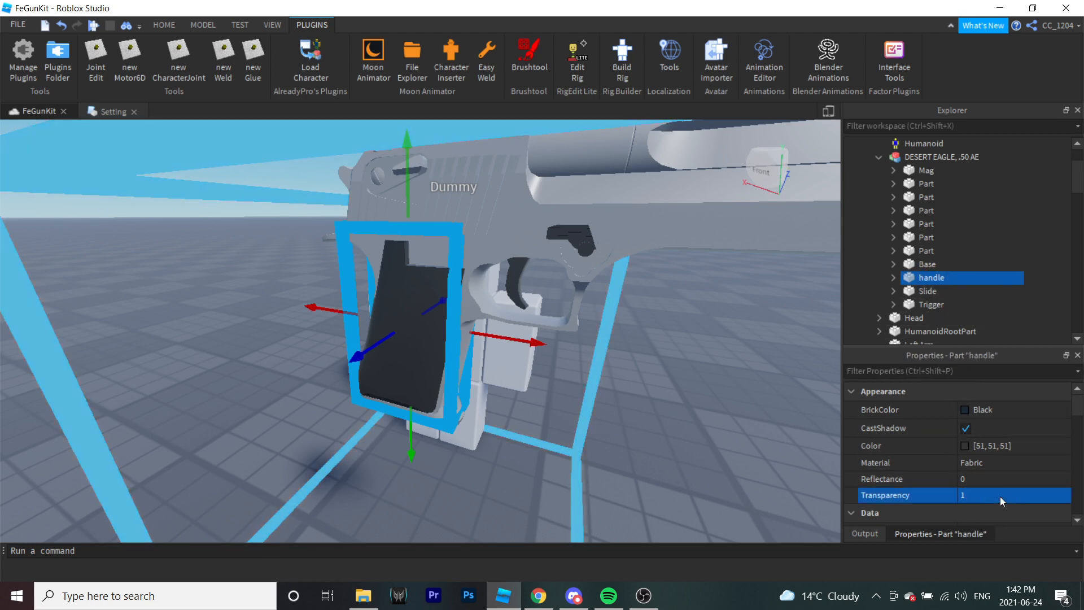
scroll(618, 450, "down", 5)
scroll(616, 452, "up", 2)
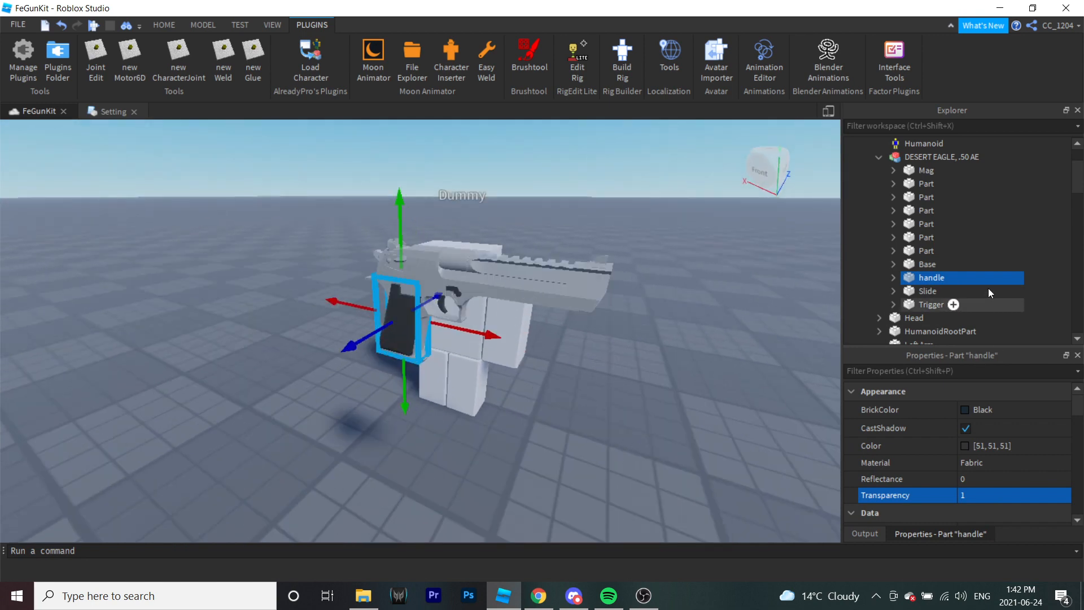
right_click(920, 279)
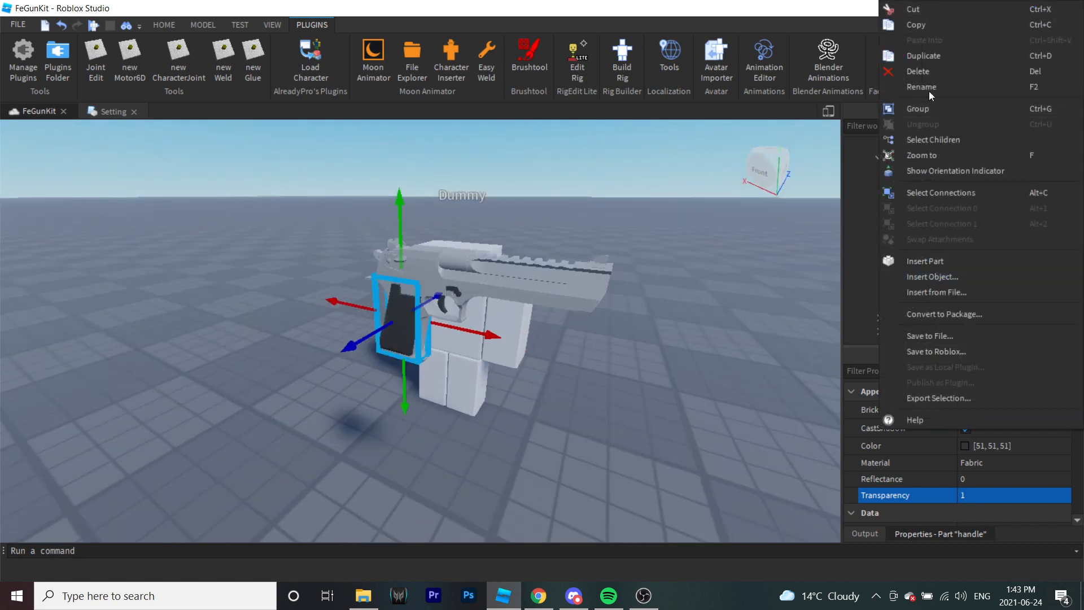
left_click(929, 89)
key("BackSpace")
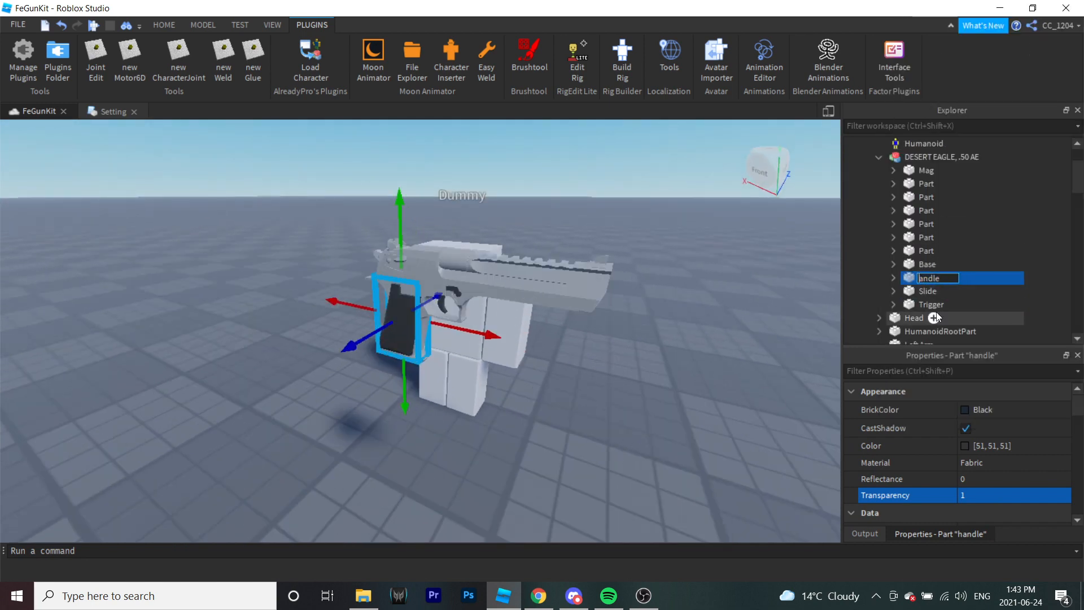
key("Return")
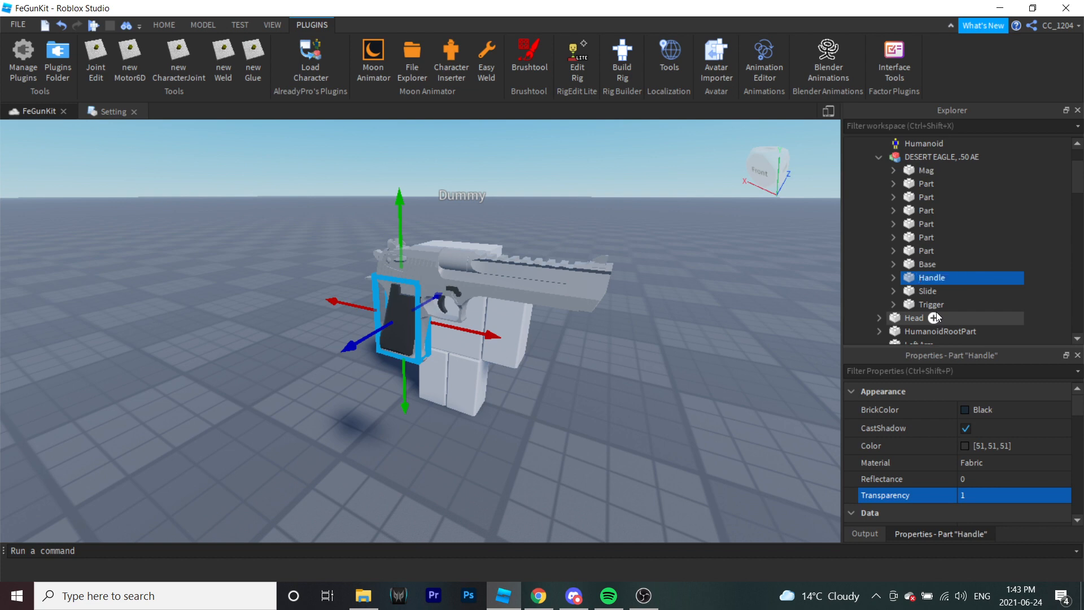
Step: Create RigEdit Lite joints from Handle to all the other parts of the DESERT EAGLE, .50 AE model
left_click(567, 64)
left_click(911, 277)
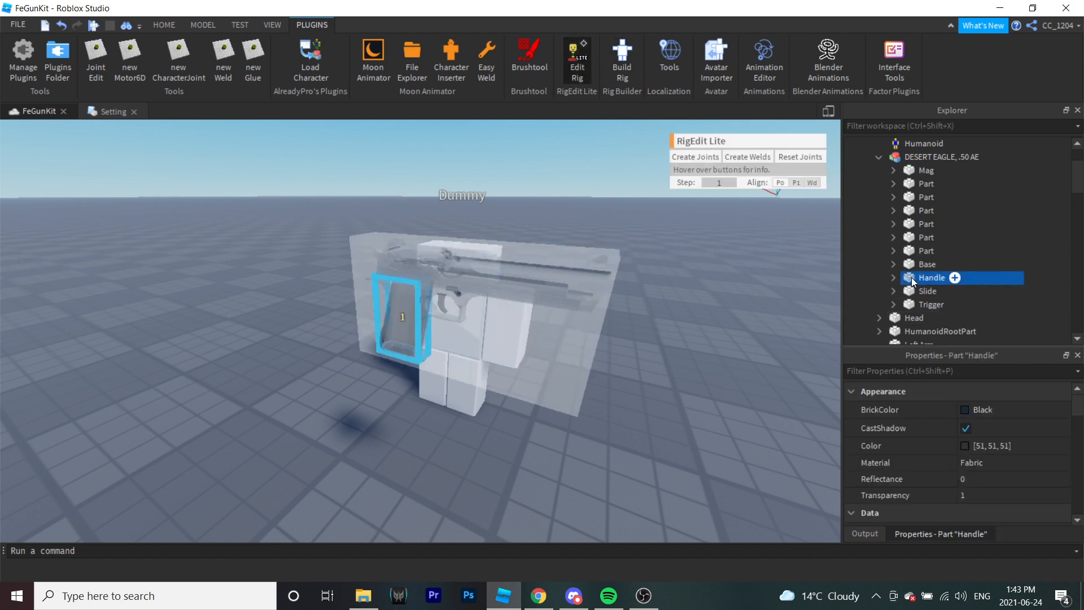
left_click_drag(911, 276, 918, 198)
left_click(706, 156)
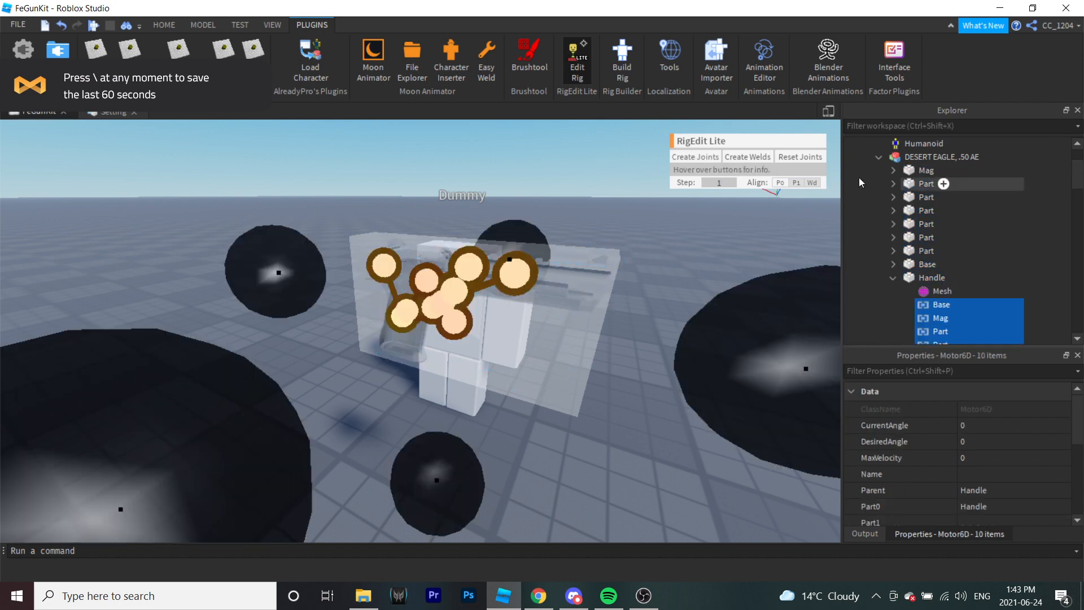
Step: Move the jointed DESERT EAGLE, .50 AE model from the Dummy into the Deagle tool in StarterPack
left_click(892, 277)
scroll(906, 254, "up", 1)
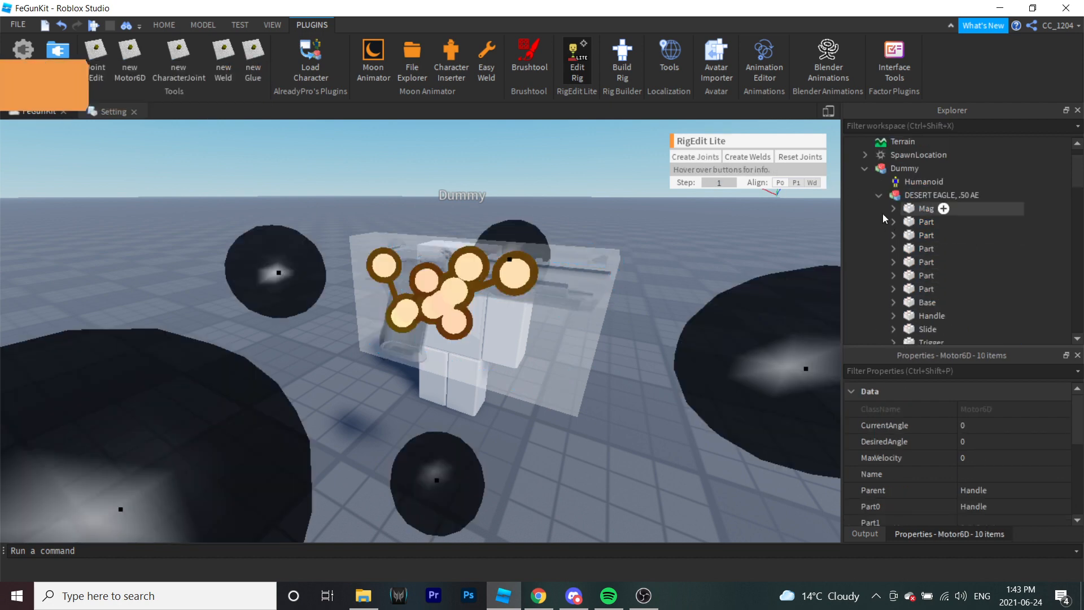
left_click(878, 195)
left_click_drag(891, 197, 919, 194)
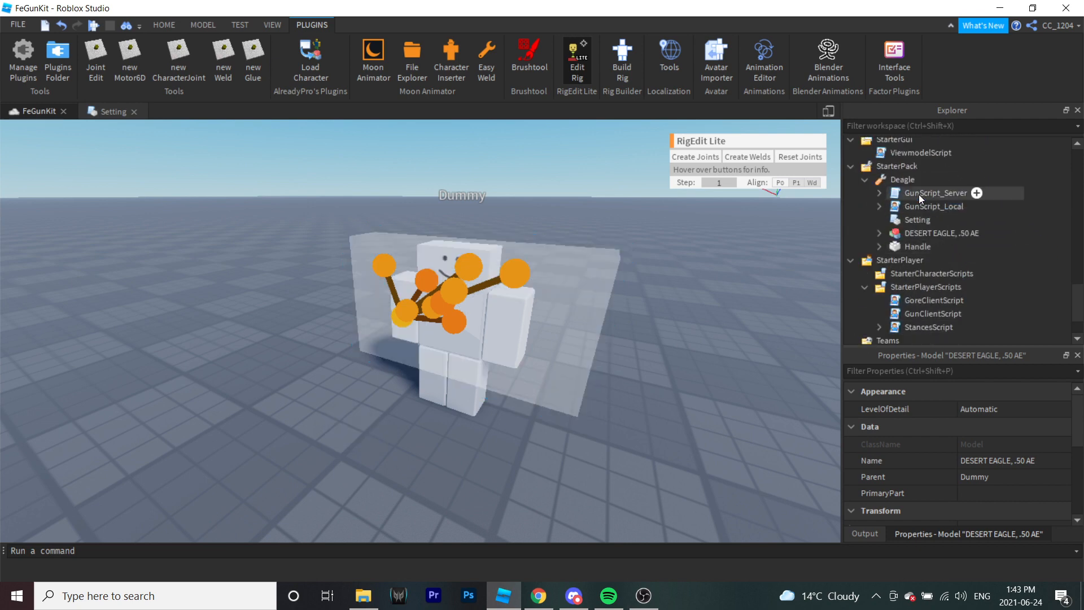
Step: Copy everything inside the Deagle tool's original Handle, from ChargeSound through SmokeTrail
left_click(899, 243)
left_click(879, 246)
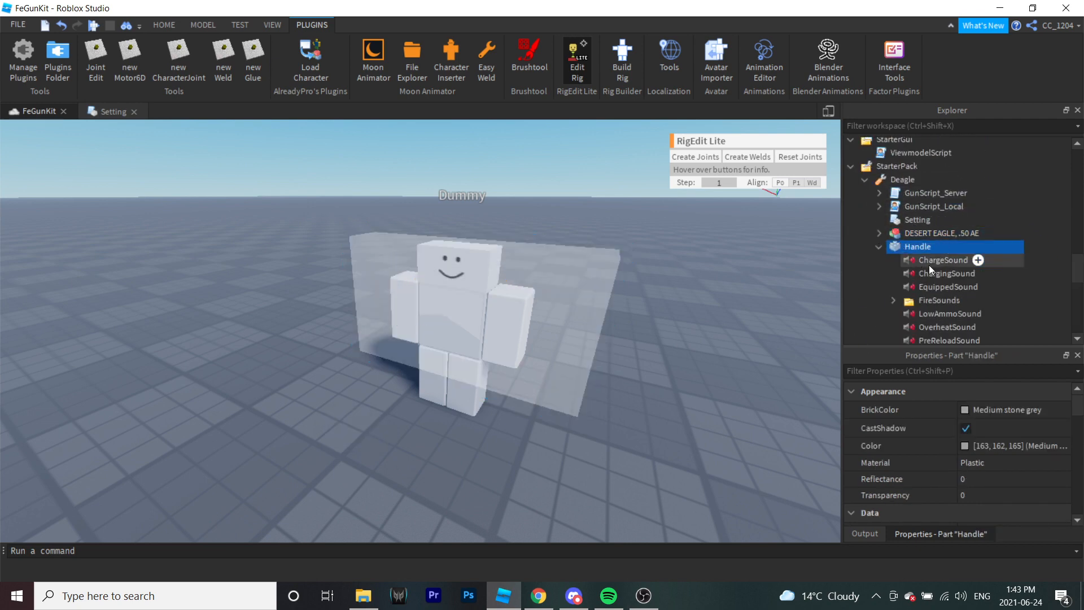
left_click(950, 260)
left_click_drag(1077, 269, 1077, 304)
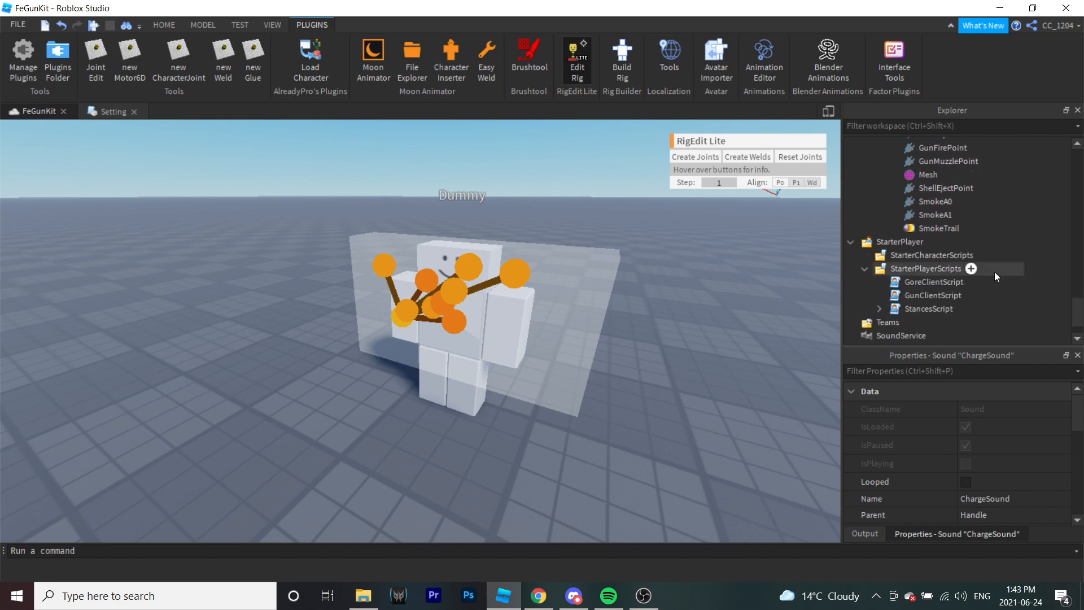
left_click(924, 231, "shift")
scroll(923, 230, "up", 2)
scroll(922, 228, "up", 3)
right_click(922, 244)
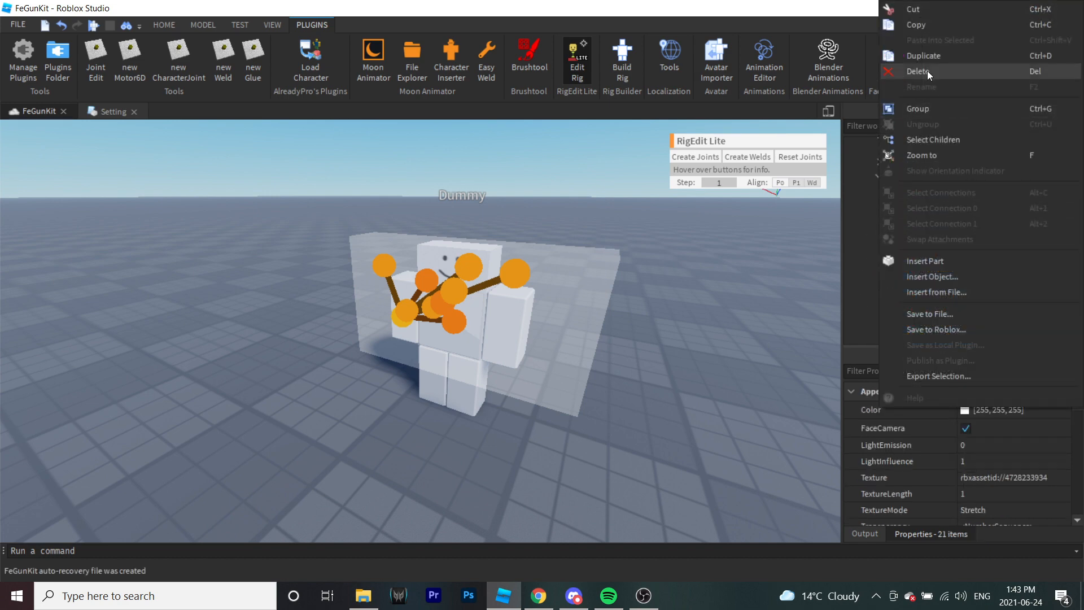
left_click(914, 29)
Step: Delete the original Handle part from the Deagle tool
left_click(879, 176)
left_click(907, 176)
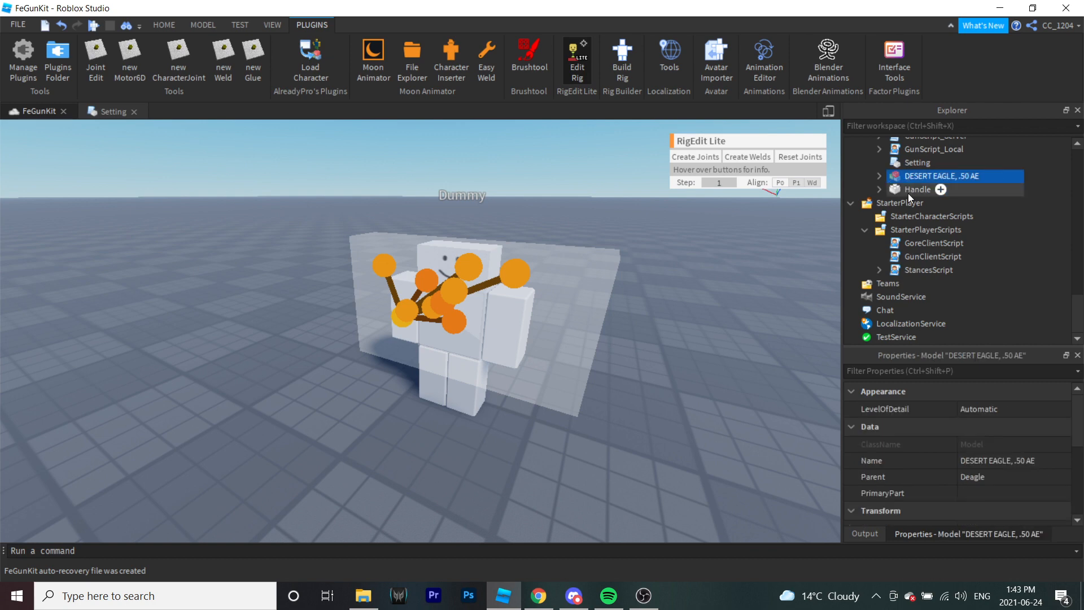
left_click(908, 193)
key("Delete")
Step: Ungroup the DESERT EAGLE, .50 AE model so its parts sit directly in the Deagle tool
left_click(906, 193)
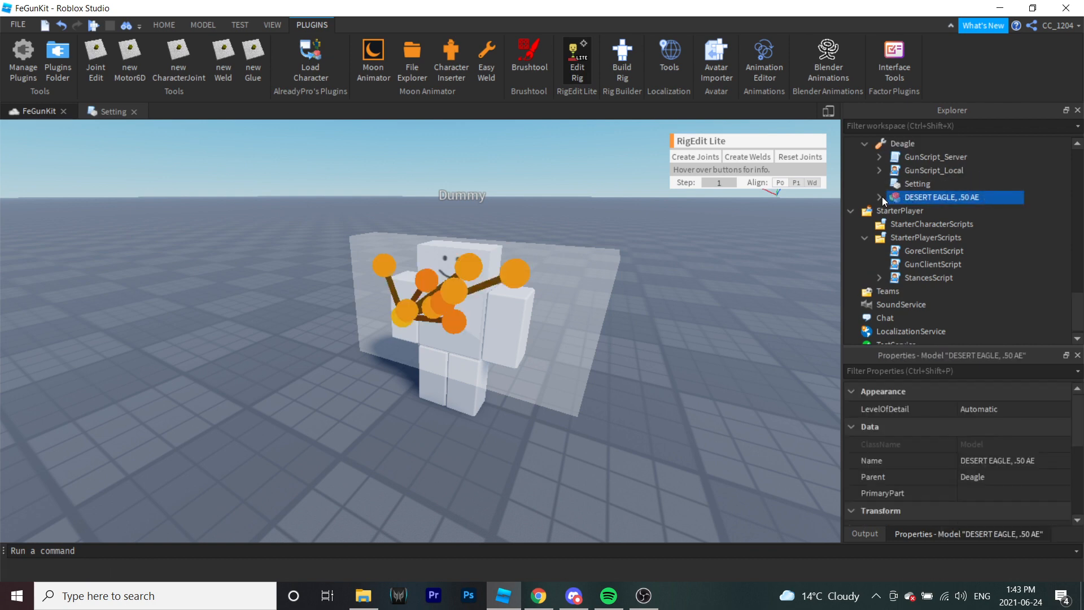
left_click(880, 196)
right_click(898, 197)
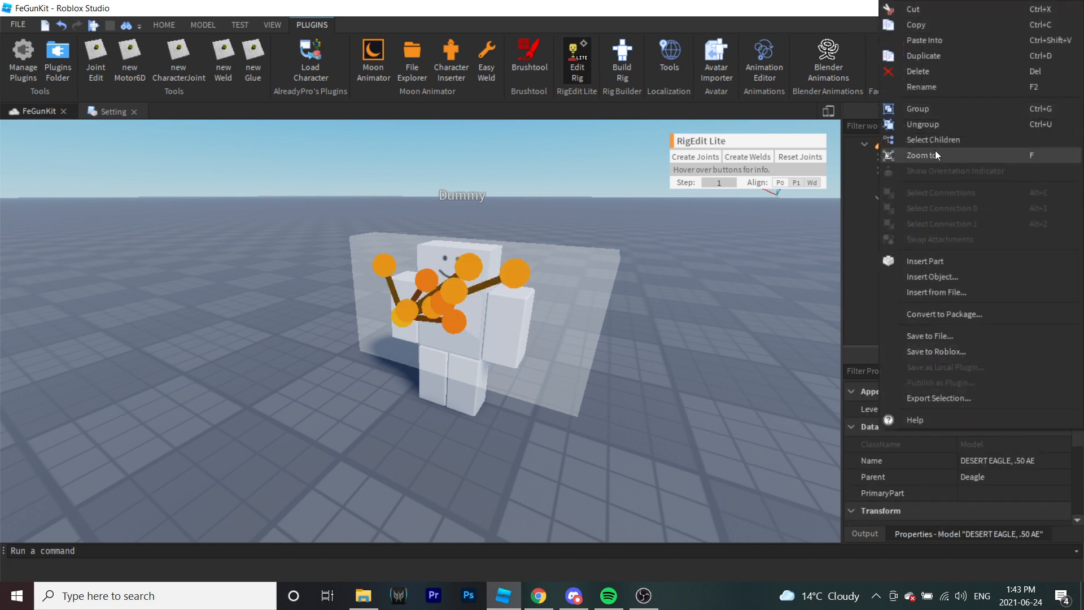
left_click(920, 124)
Step: Paste the copied sounds, attachments, mesh and smoke trail into the Deagle tool's new Handle
scroll(916, 226, "down", 1)
left_click(906, 175)
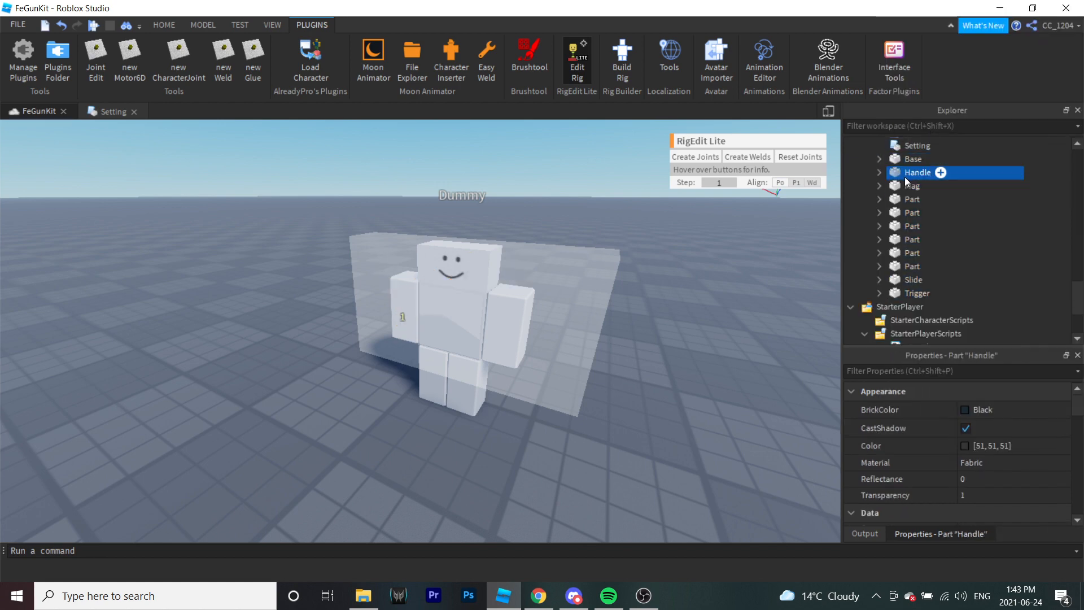
right_click(904, 177)
left_click(930, 216)
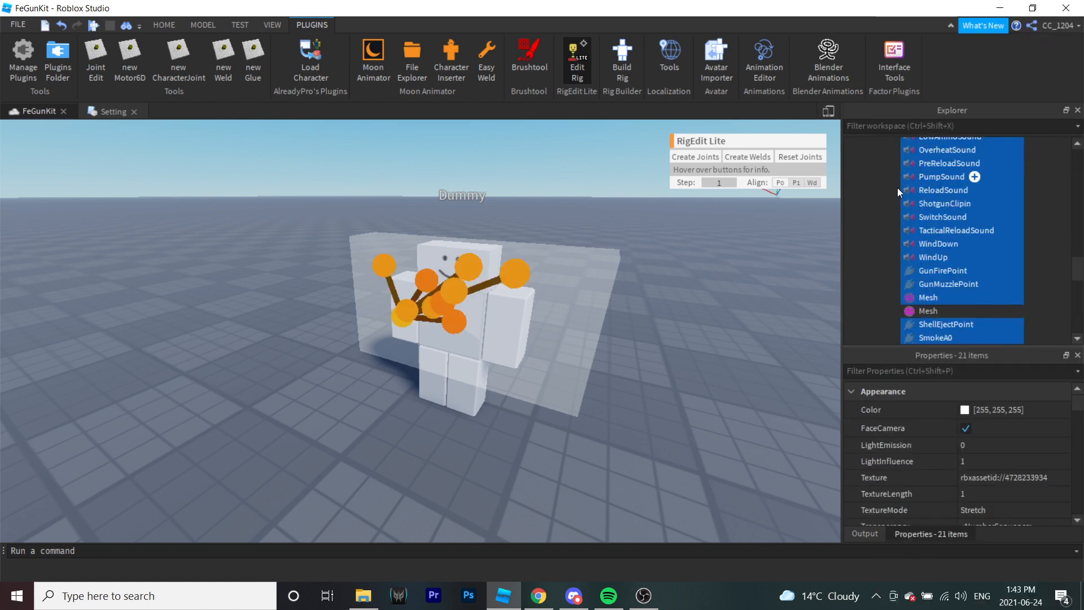
scroll(916, 228, "down", 8)
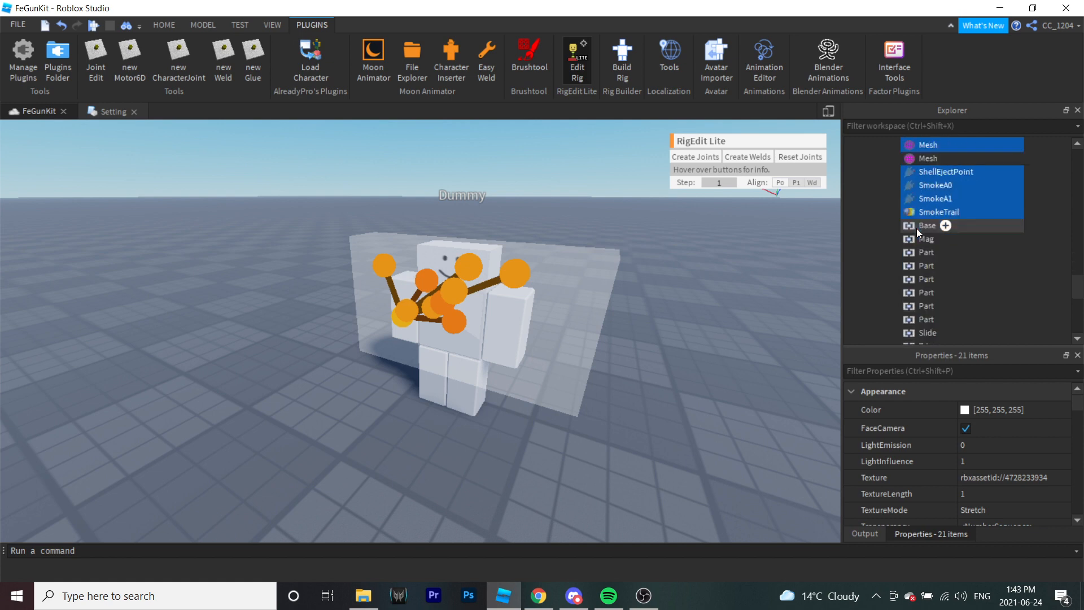
scroll(914, 186, "up", 5)
scroll(917, 206, "up", 5)
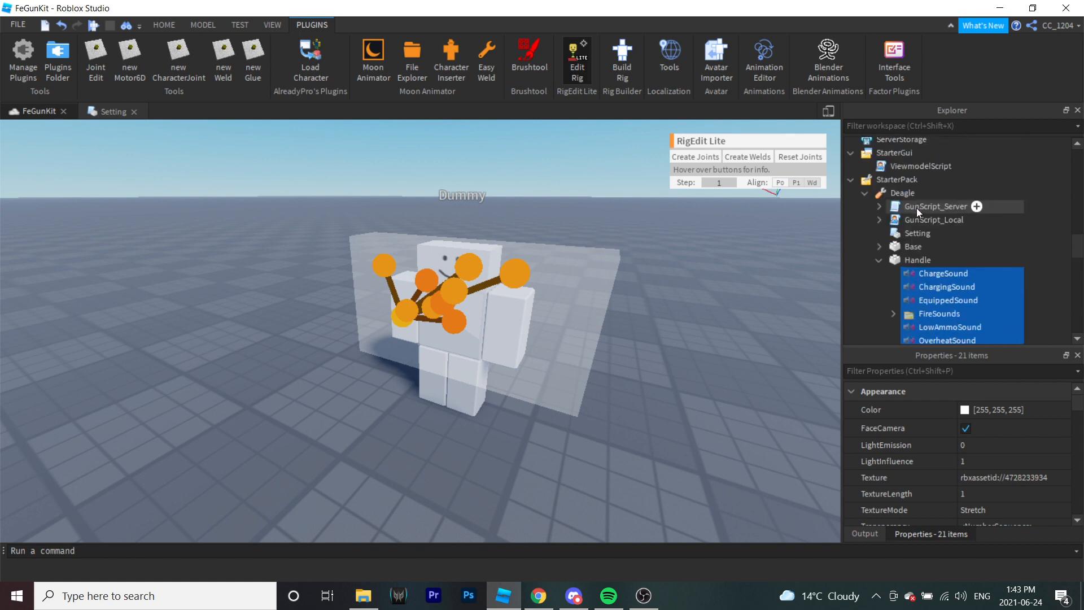
left_click(879, 260)
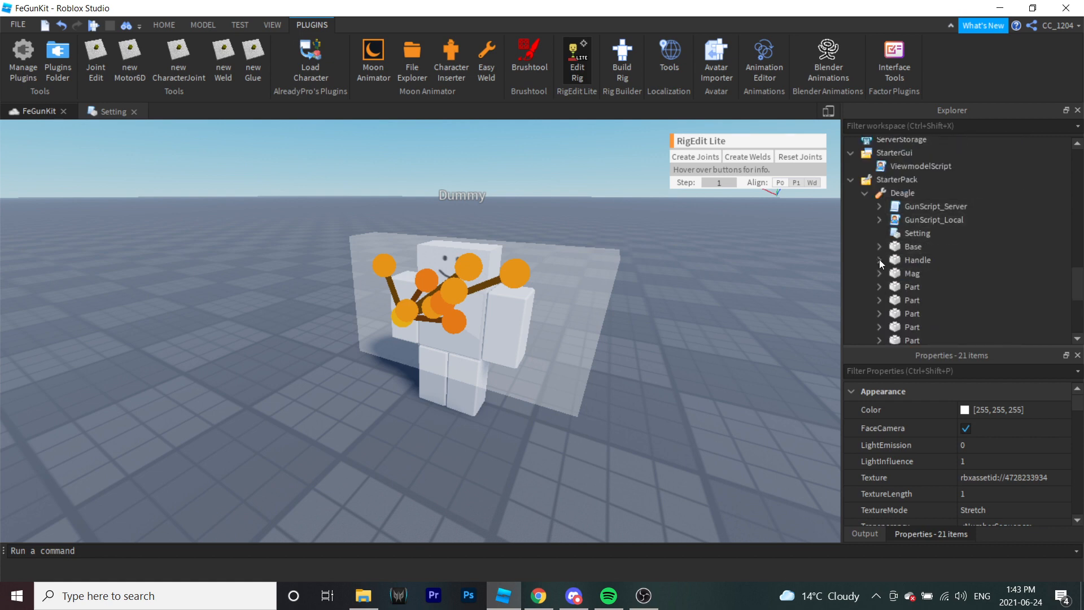
Step: Close rig editing and playtest the place, running and jumping to examine how the character holds the Deagle, and stop the test
left_click(586, 76)
left_click(863, 193)
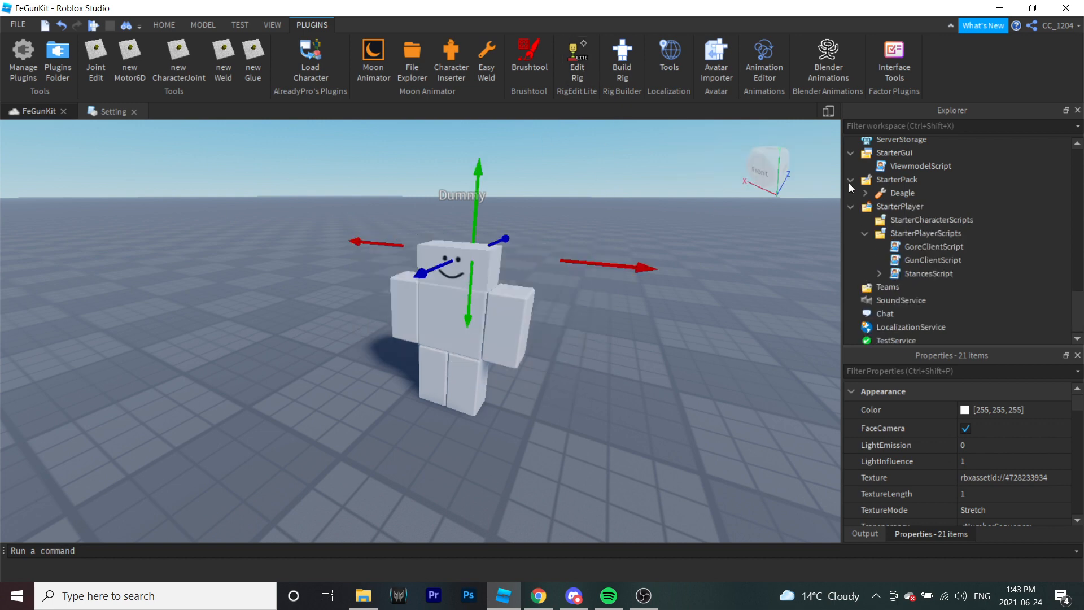
left_click(864, 233)
left_click(164, 25)
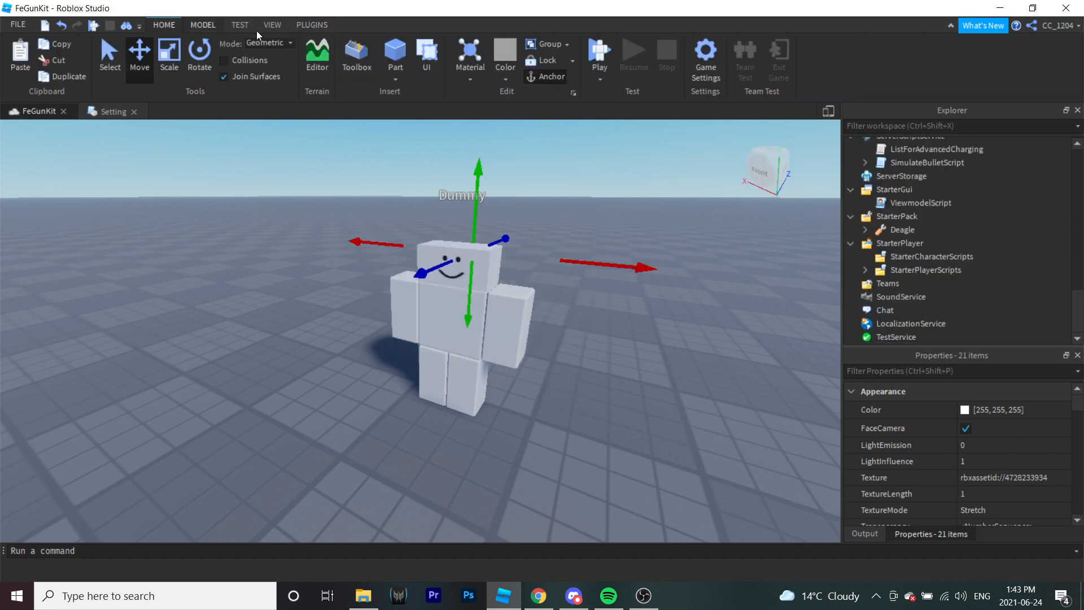
left_click(606, 54)
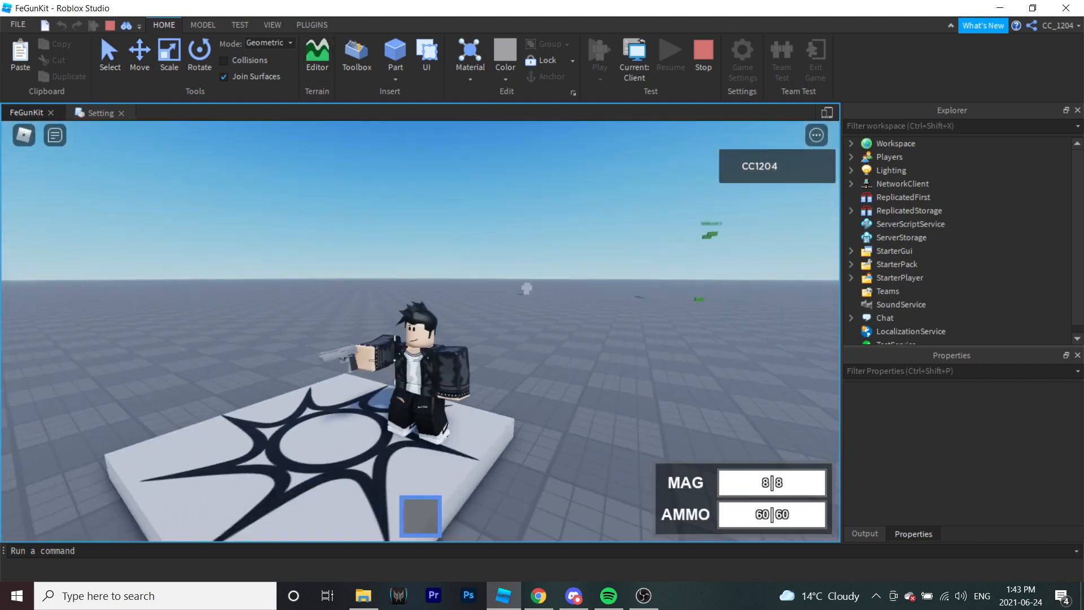
right_click_drag(394, 360, 369, 330)
scroll(394, 360, "up", 3)
scroll(369, 334, "down", 3)
key("w")
key("space")
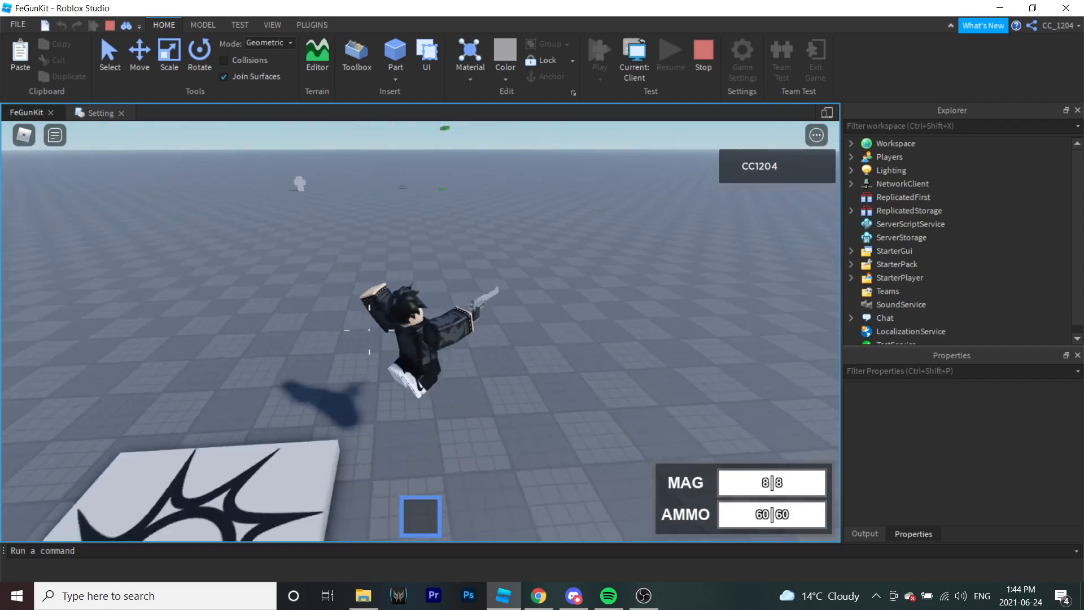
scroll(369, 330, "up", 3)
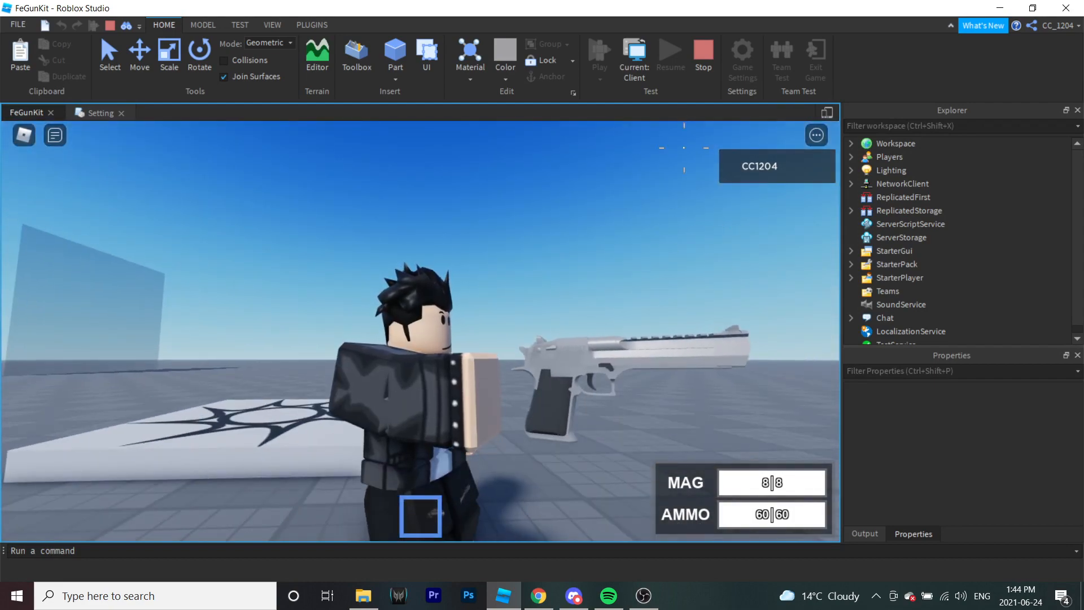
left_click(704, 64)
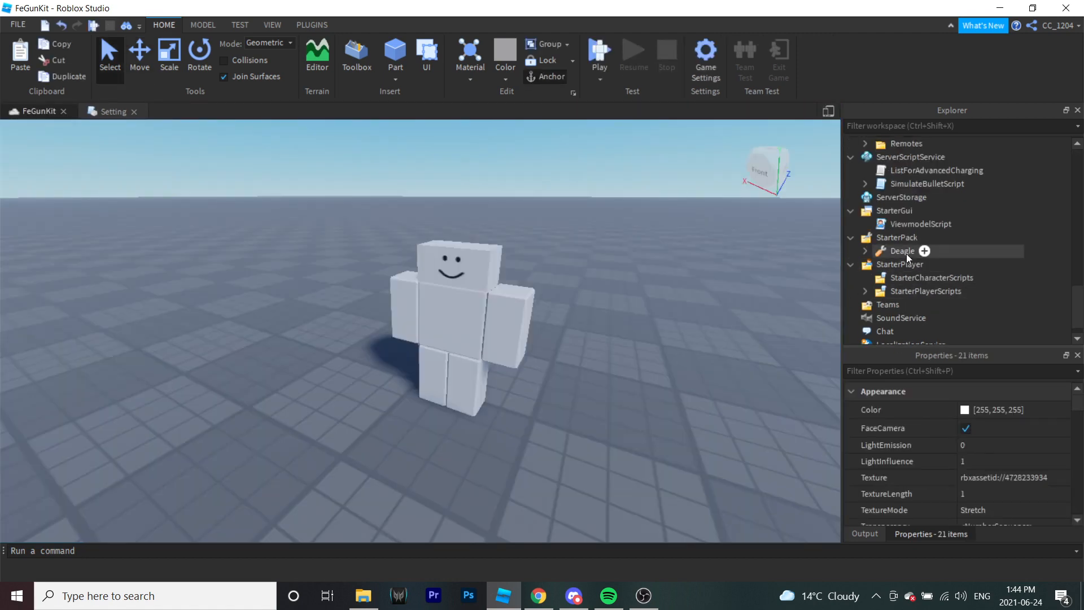
Step: Group all the gun parts in the Deagle tool, from Base through Trigger, into one model
left_click(865, 251)
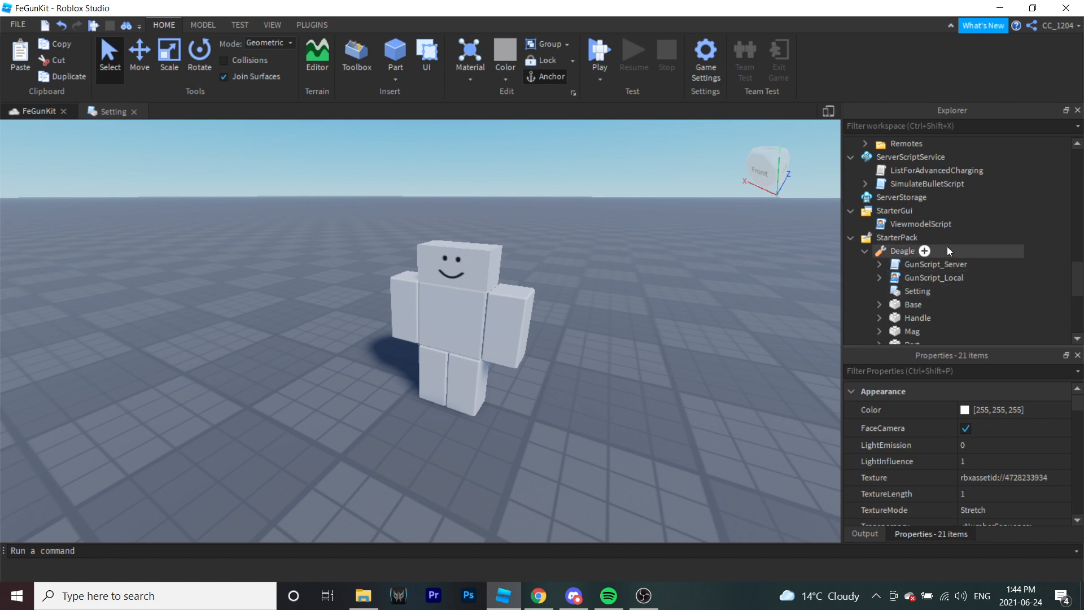
scroll(946, 246, "down", 3)
scroll(947, 246, "up", 1)
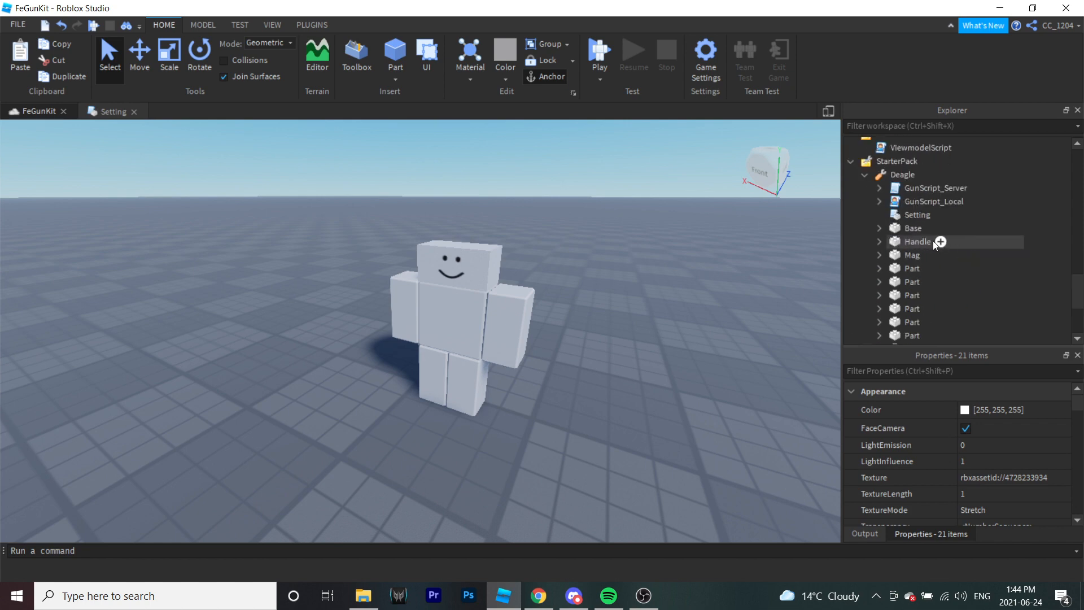
left_click(904, 229)
scroll(904, 228, "down", 1)
left_click(905, 322, "shift")
key("ctrl+g")
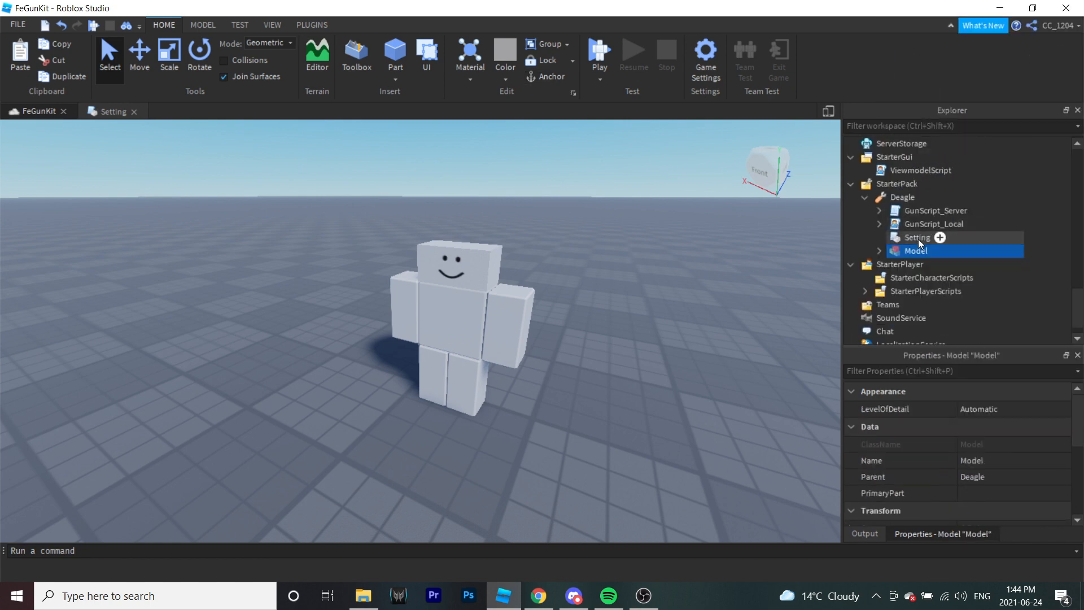
Step: Move the grouped gun Model from the Deagle tool into Workspace
scroll(954, 215, "up", 8)
left_click_drag(932, 249, 903, 145)
right_click_drag(620, 342, 614, 333)
left_click(614, 333)
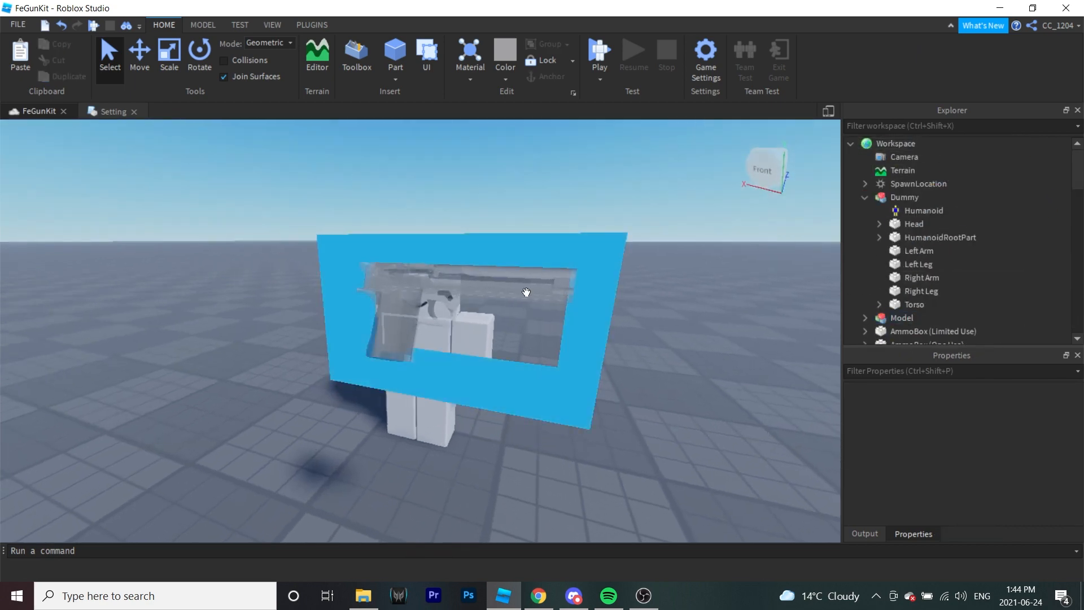
Step: Examine the Base part of the Workspace gun Model and the contents of the v_Deagle viewmodel
left_click(525, 292)
left_click(865, 243)
left_click(917, 268)
right_click_drag(610, 449, 631, 445)
left_click(899, 255)
scroll(903, 257, "down", 10)
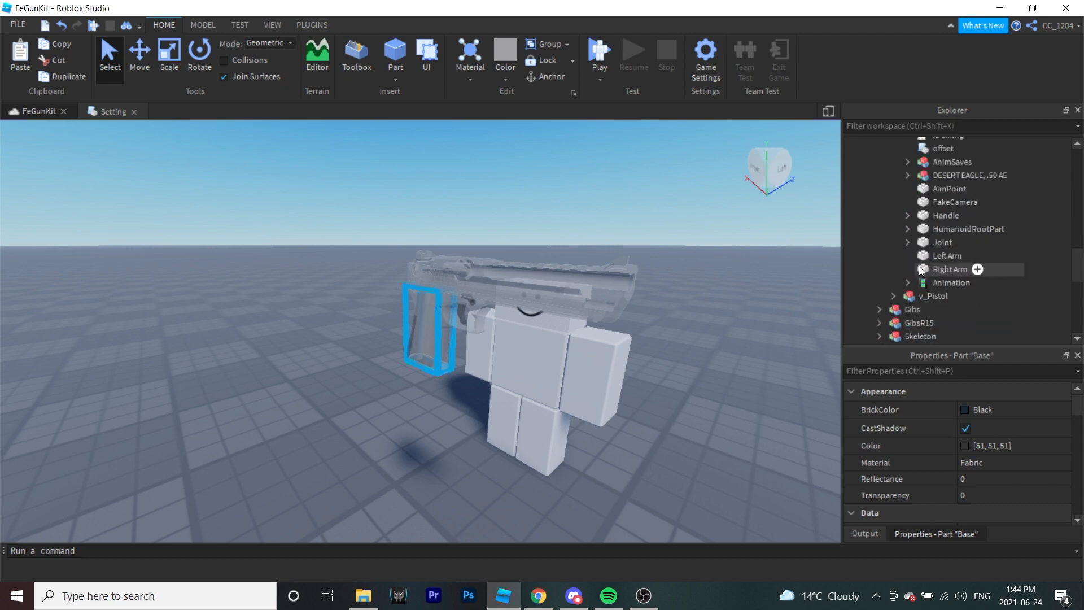
scroll(915, 293, "up", 7)
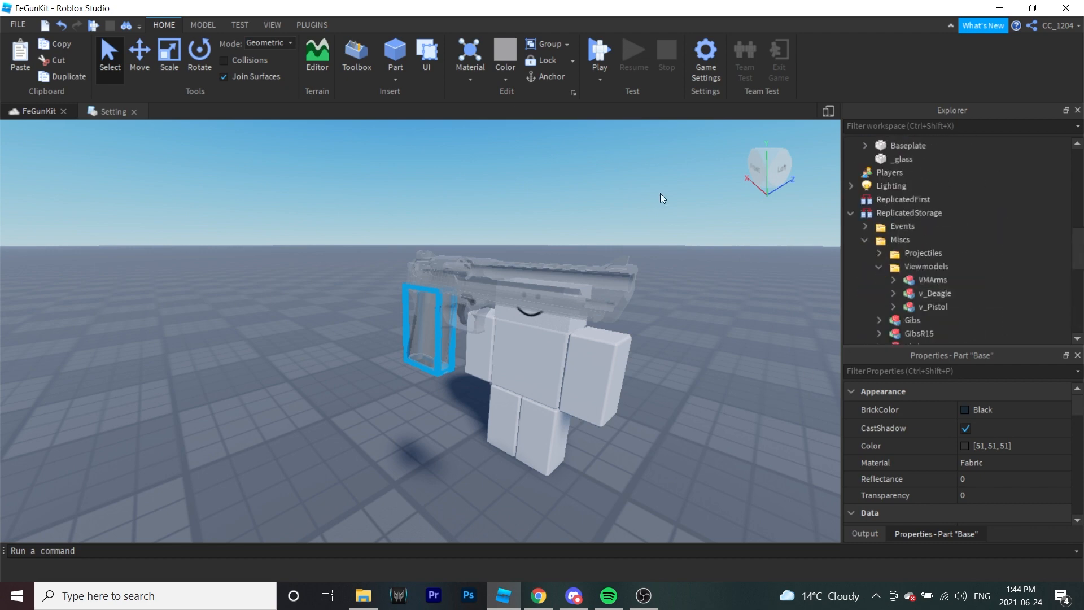
Step: Examine the first Part below Mag in the gun Model with rig editing on, and close rig editing
left_click(311, 25)
left_click(574, 67)
scroll(899, 233, "up", 5)
left_click(911, 200)
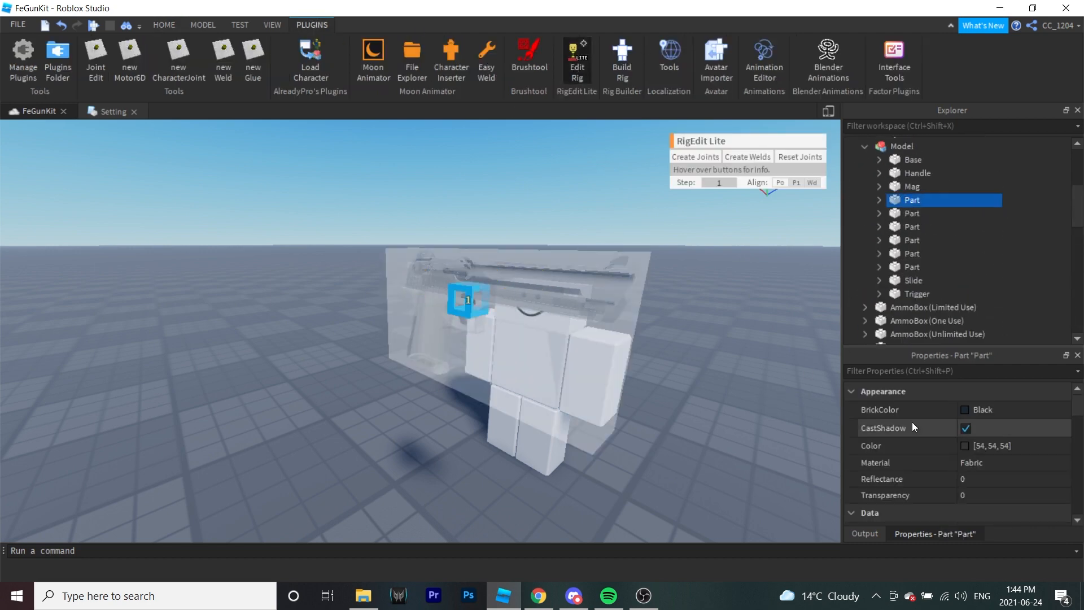
left_click(879, 199)
left_click(922, 212)
scroll(1005, 408, "down", 2)
scroll(1007, 408, "up", 3)
left_click(883, 199)
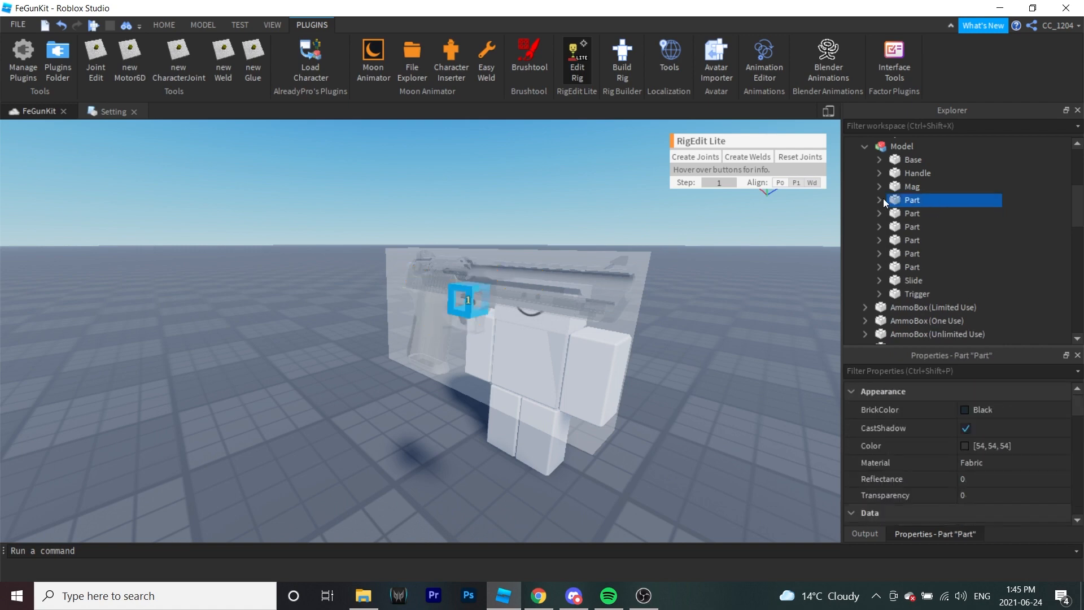
left_click(581, 73)
Step: Try to move the Handle part of the gun Model in Workspace, and undo the move
left_click(917, 173)
left_click(163, 25)
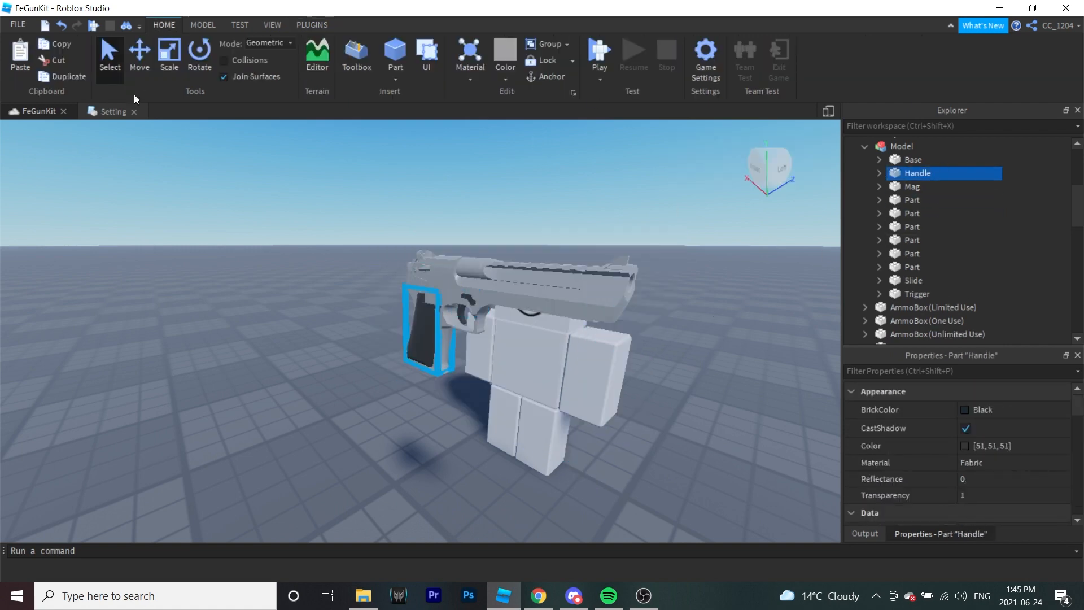
left_click(138, 62)
left_click_drag(391, 314, 441, 326)
key("ctrl+z")
Step: Move all the gun parts, from Base through Trigger, out of the Workspace Model into the Deagle tool in StarterPack
left_click(898, 158)
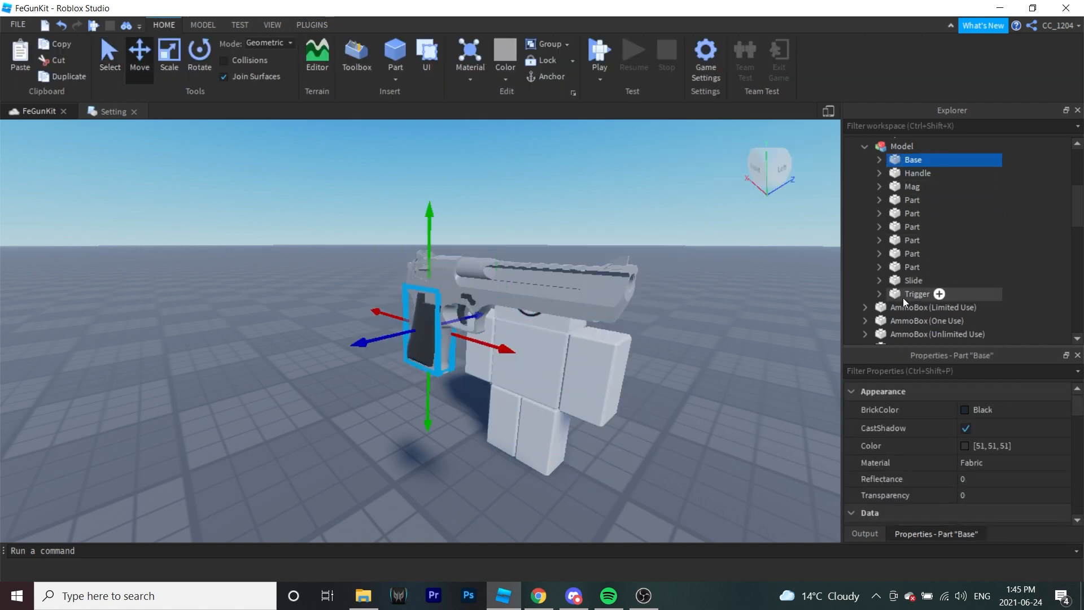
left_click(902, 296, "shift")
scroll(903, 271, "down", 3)
left_click_drag(900, 176, 937, 190)
scroll(916, 248, "down", 10)
Step: Examine the contents of the Handle part in the Deagle tool
left_click(905, 232)
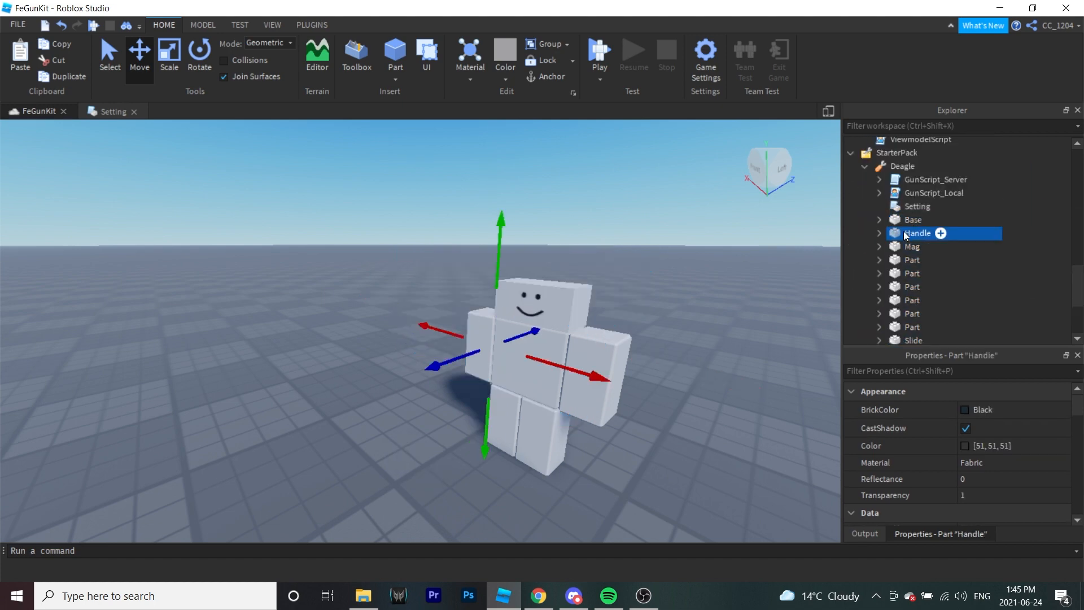
left_click(879, 231)
scroll(904, 249, "down", 9)
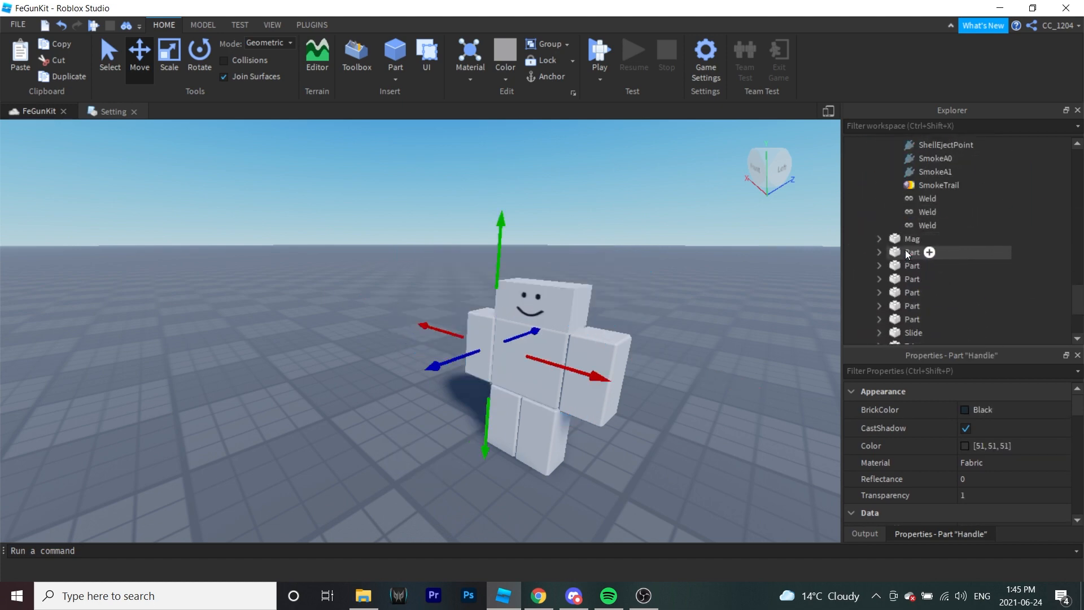
scroll(905, 249, "up", 9)
left_click(880, 233)
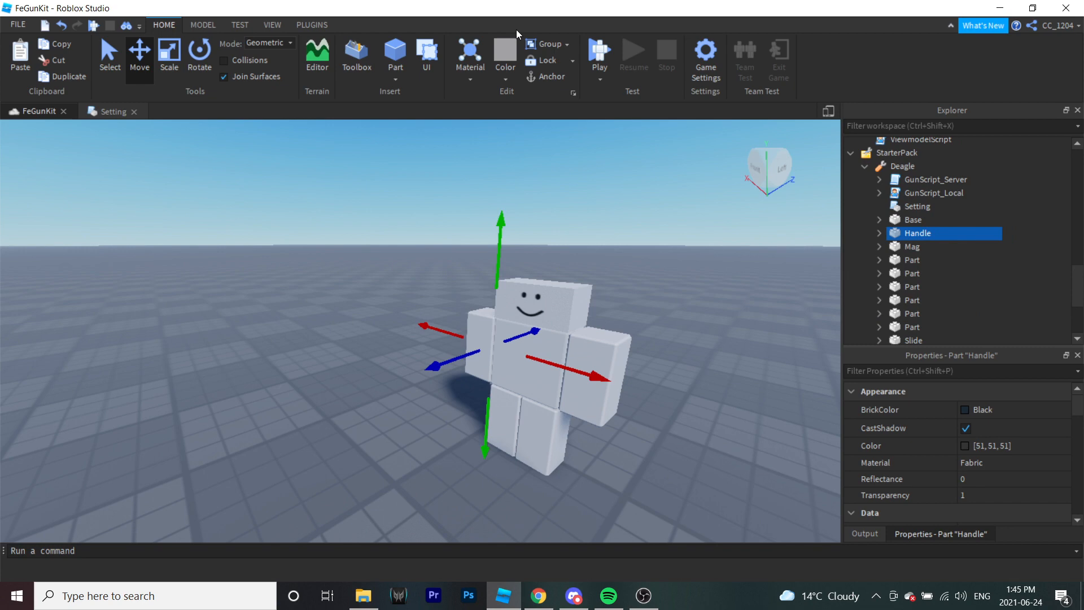
Step: Create Motor6D joints with RigEdit Lite from the Deagle tool's Handle to all its other parts, and close rig editing
left_click(329, 23)
left_click(584, 58)
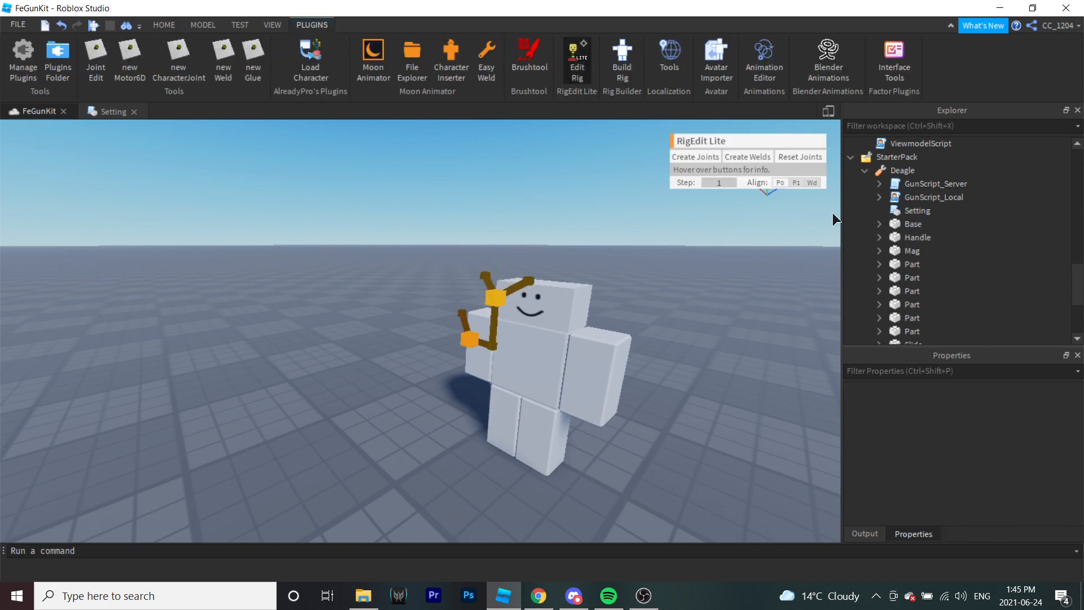
left_click(903, 236)
key("shift+Up")
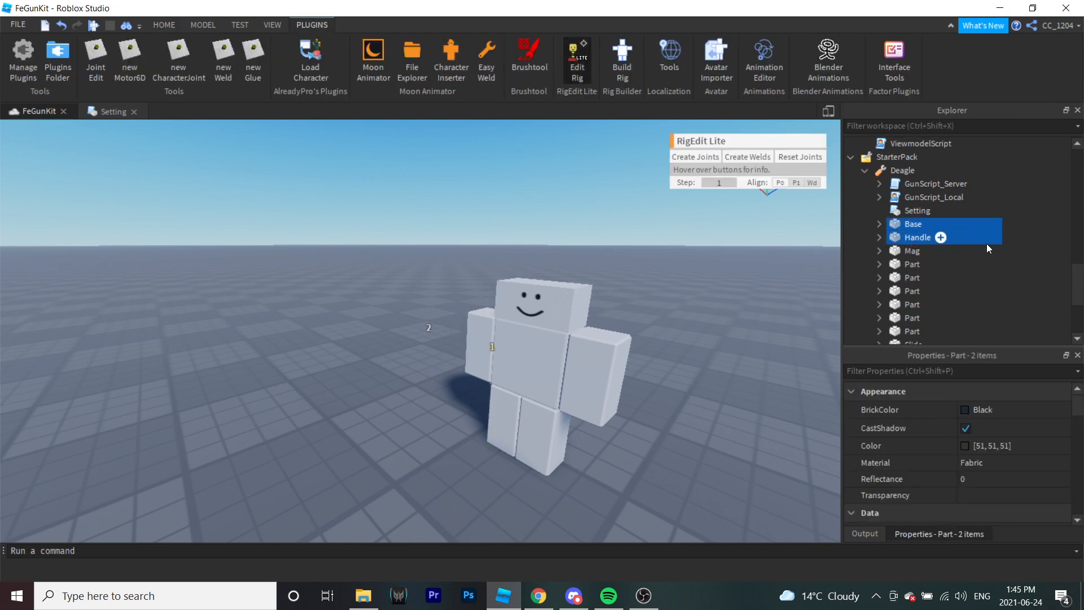
scroll(1080, 288, "down", 3)
left_click(912, 299, "ctrl")
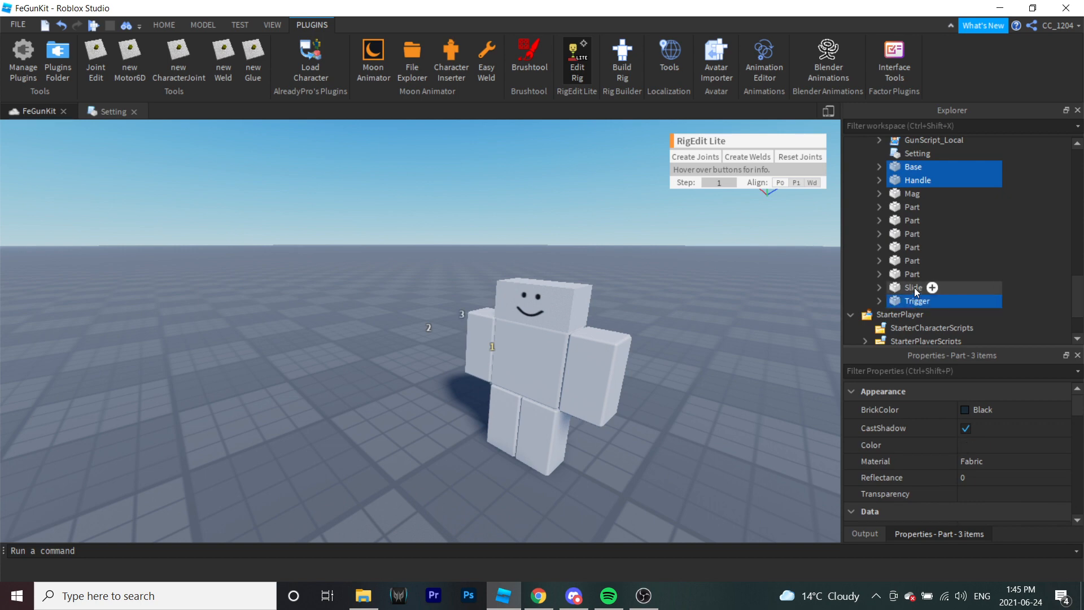
left_click_drag(909, 285, 898, 198, "ctrl")
left_click(688, 156)
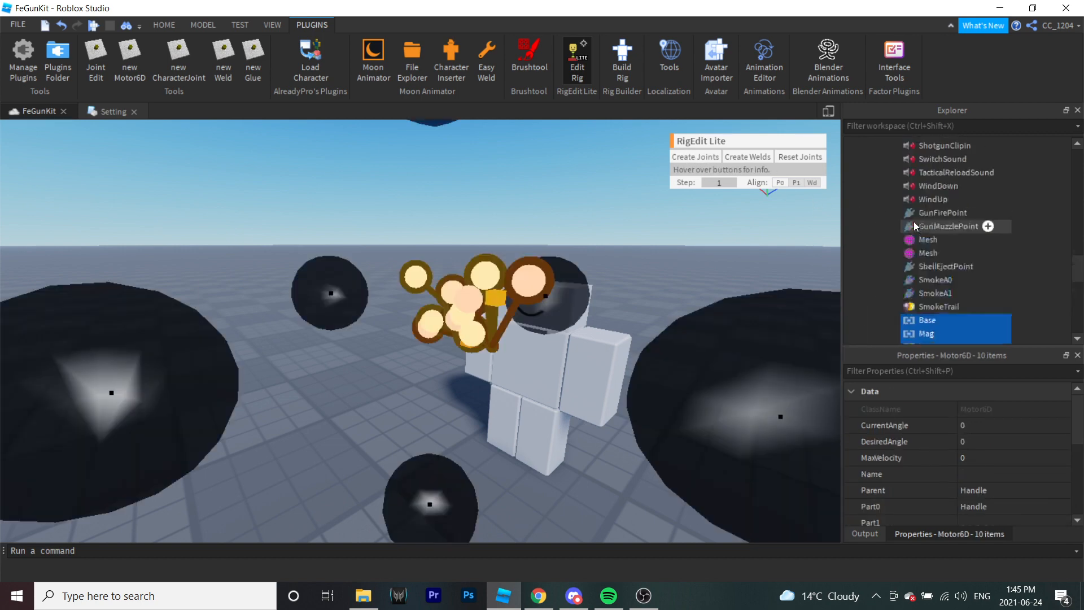
scroll(915, 224, "up", 3)
left_click(879, 164)
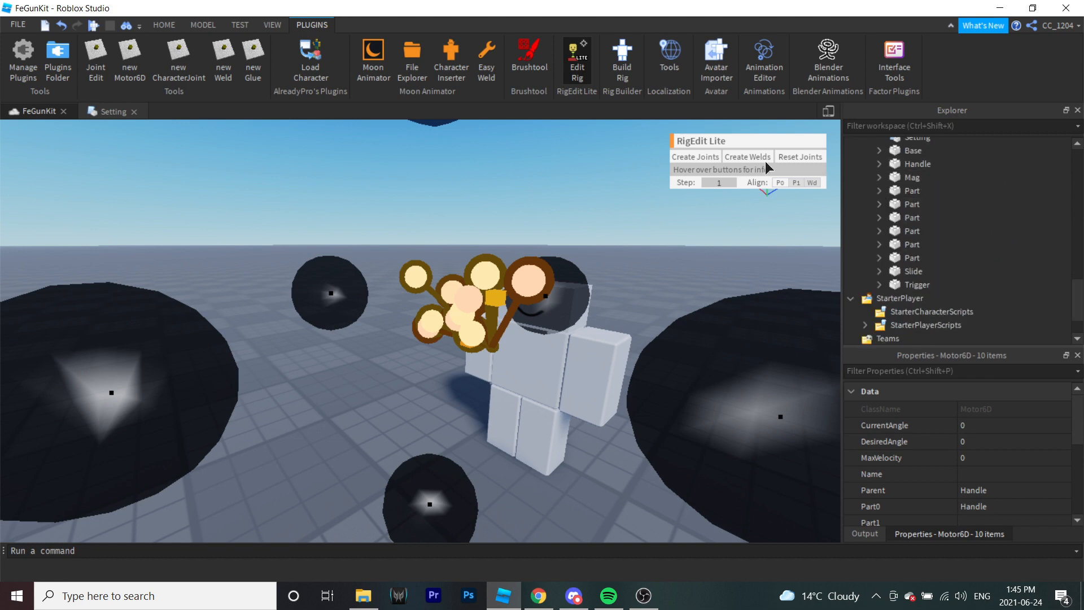
left_click(572, 66)
Step: Playtest the game, equip the Deagle to inspect how the character holds it, and stop the playtest
scroll(916, 201, "up", 3)
left_click(864, 211)
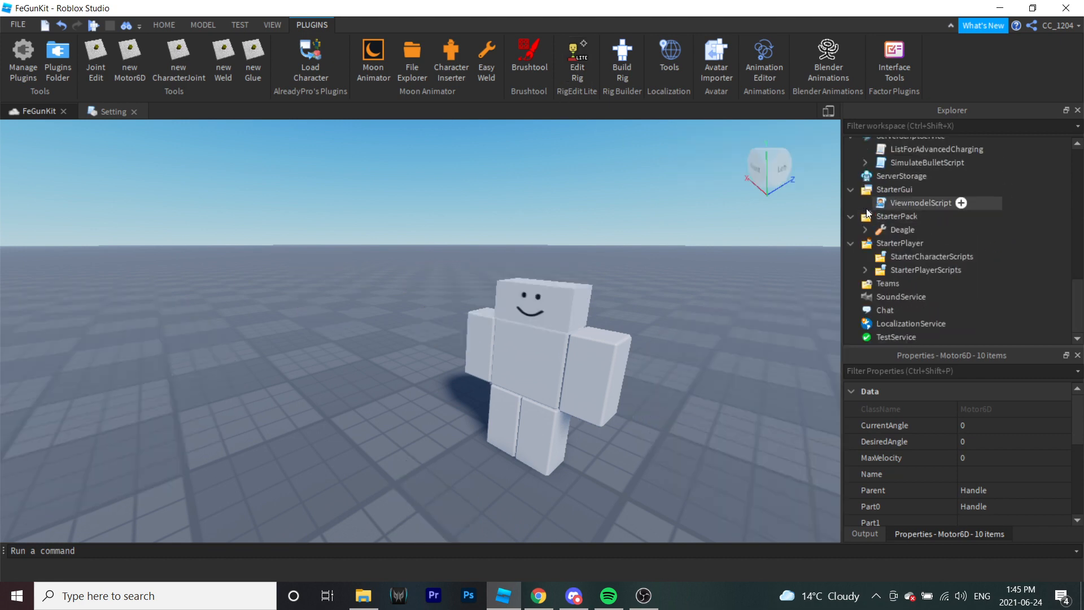
left_click(853, 244)
left_click(199, 25)
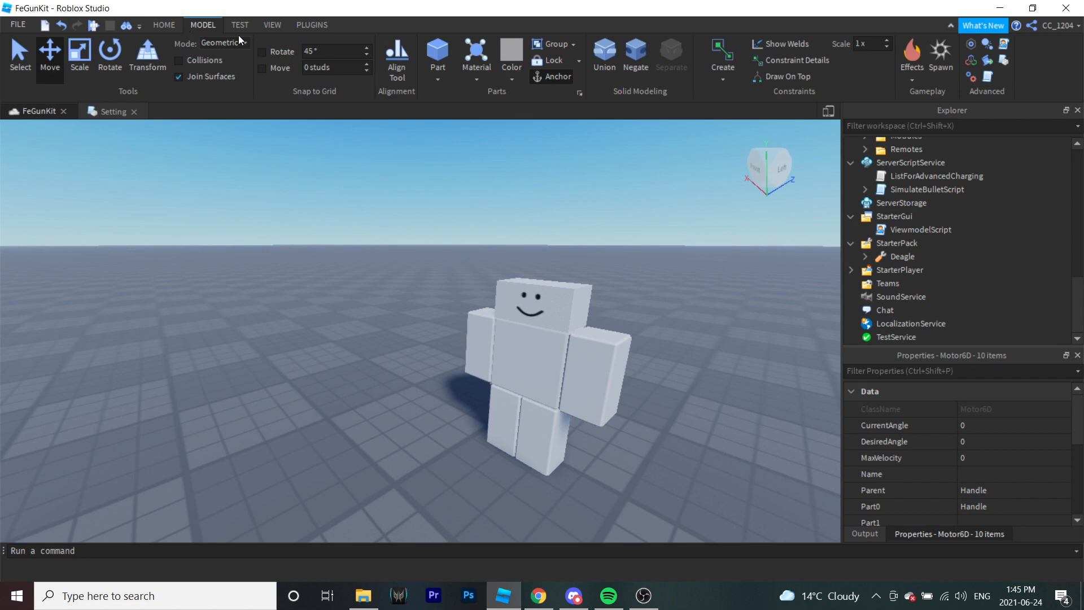
left_click(164, 25)
left_click(600, 56)
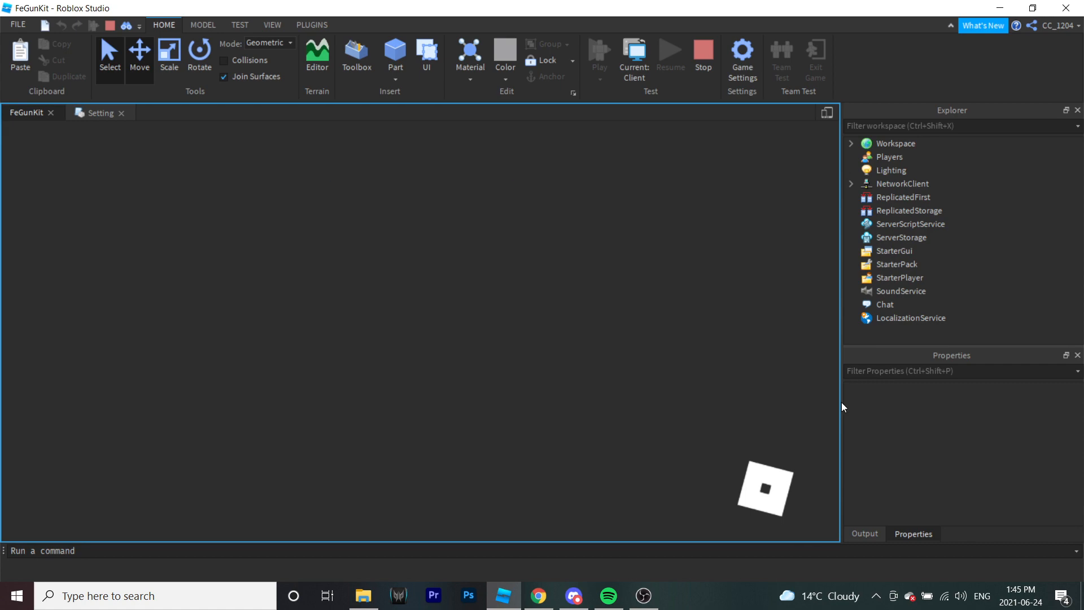
right_click_drag(469, 398, 387, 360)
key("1")
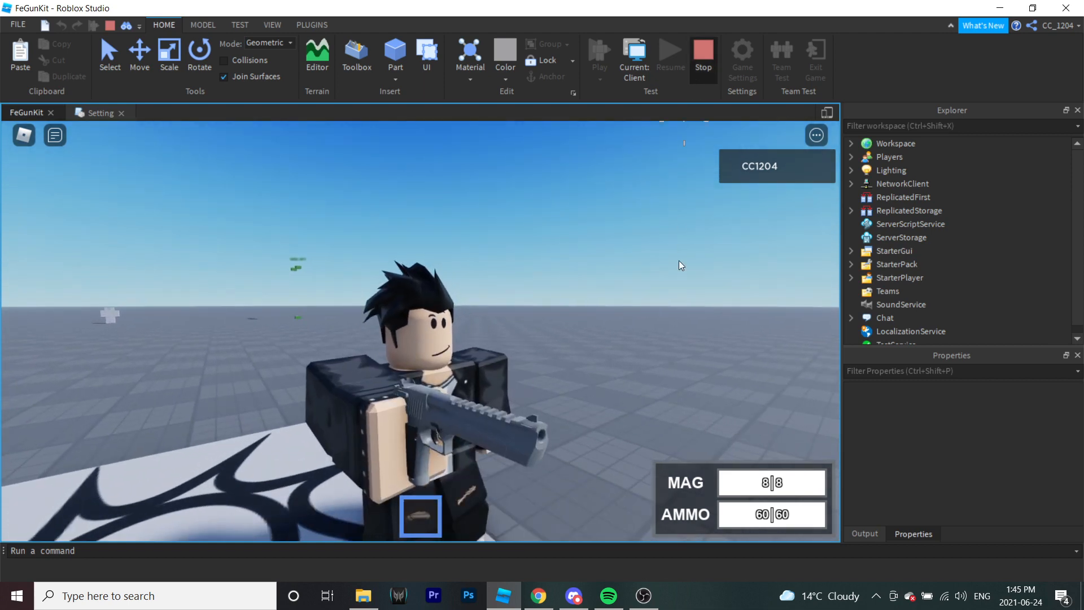
key("shift+F5")
Step: Change the Avatar Type in the game settings and save, accepting the shutdown of running games
left_click(704, 52)
left_click(249, 137)
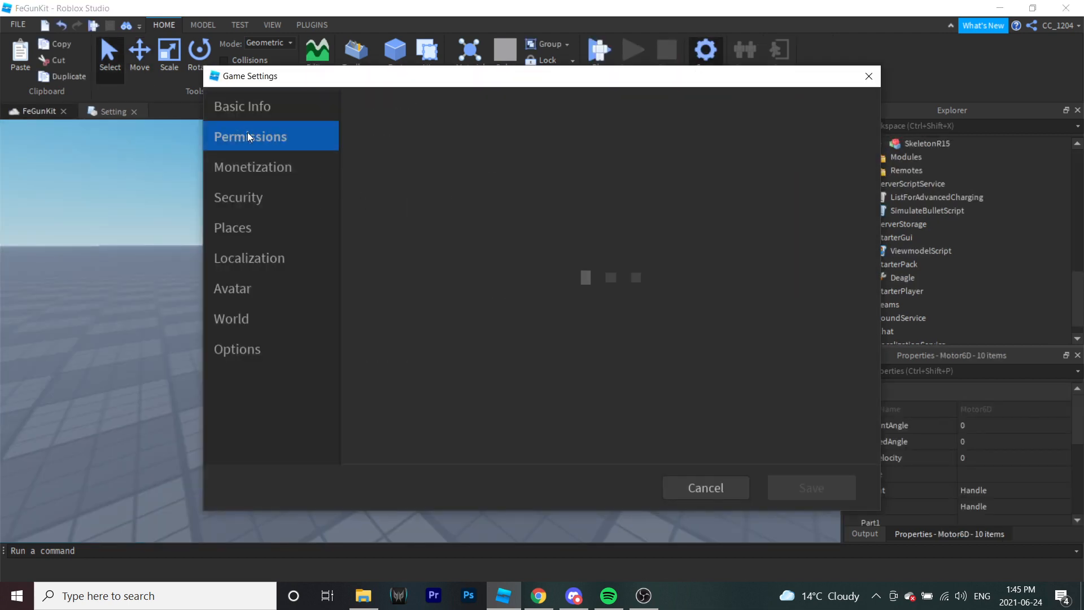
left_click(246, 285)
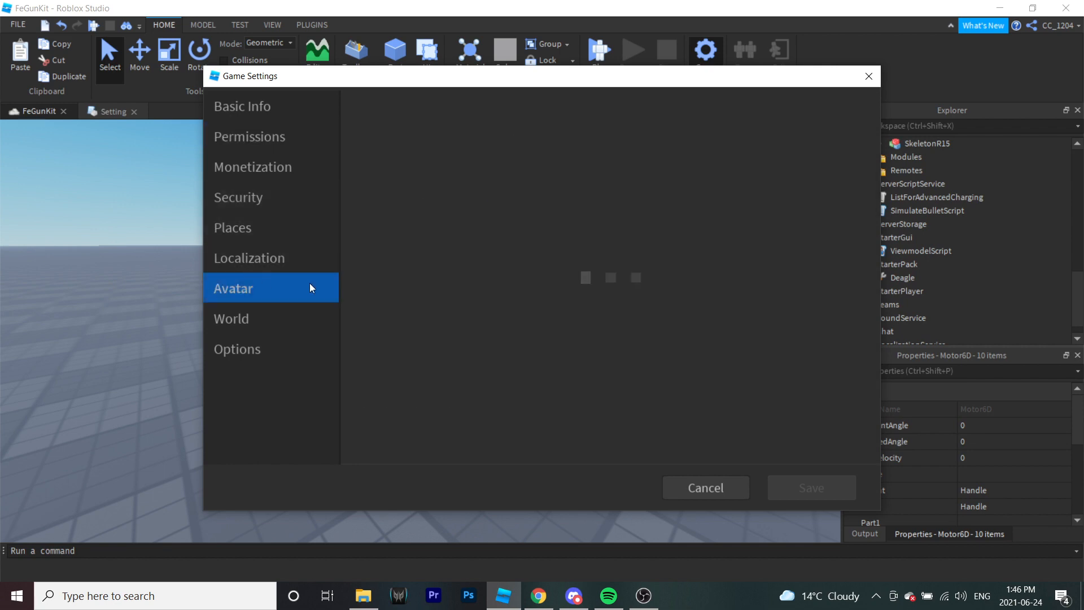
left_click(491, 214)
left_click(788, 489)
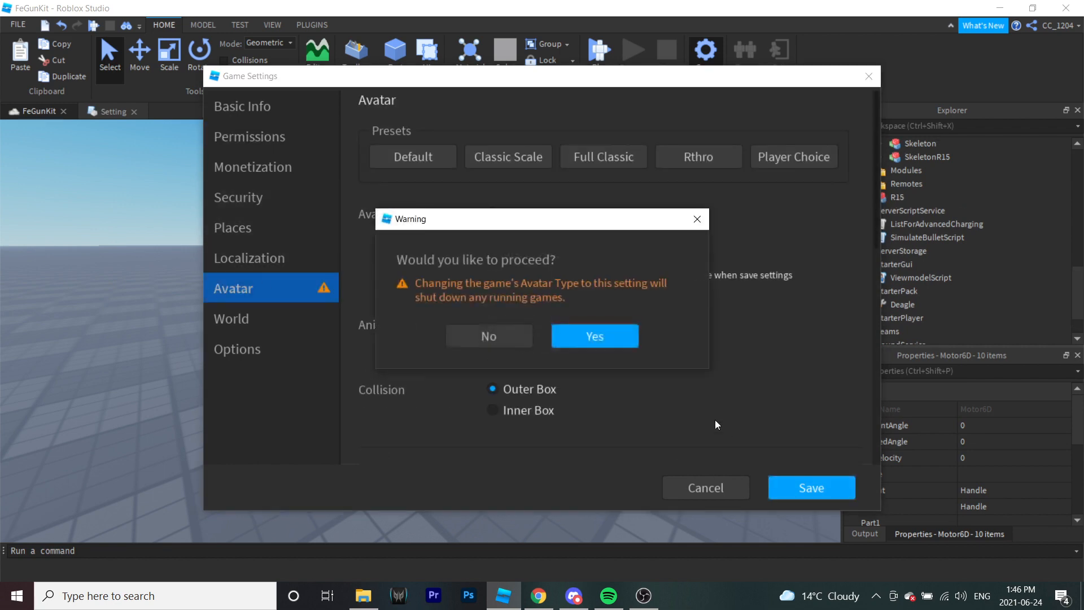
left_click(607, 343)
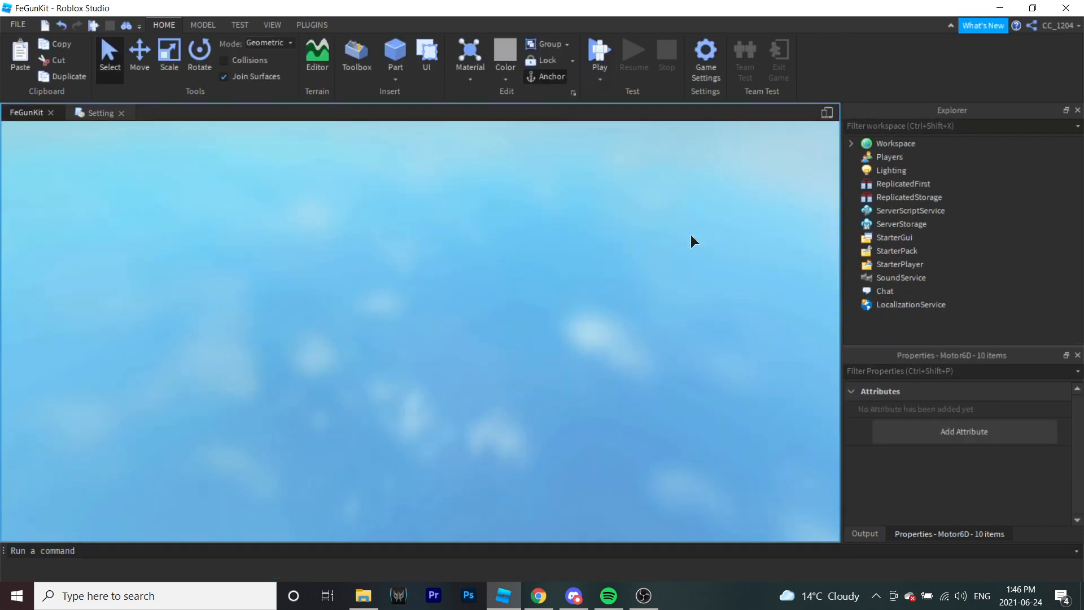
Step: Start a new playtest and try the equipped Deagle in first person, walking, aiming down the sights and firing
key("F5")
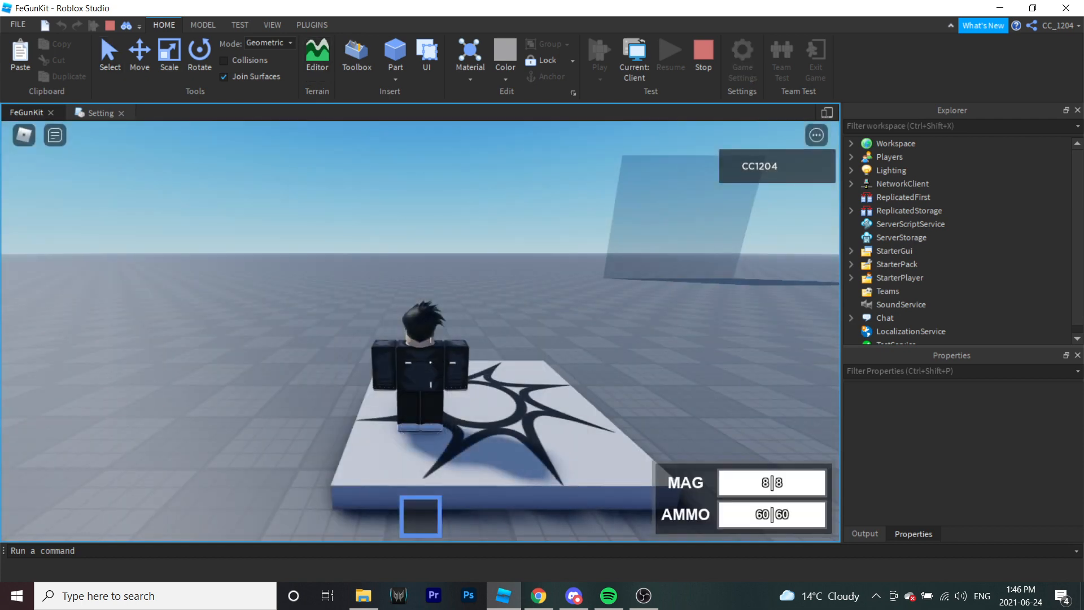
right_click_drag(430, 362, 436, 352)
scroll(434, 356, "up", 2)
scroll(436, 351, "up", 3)
key("w")
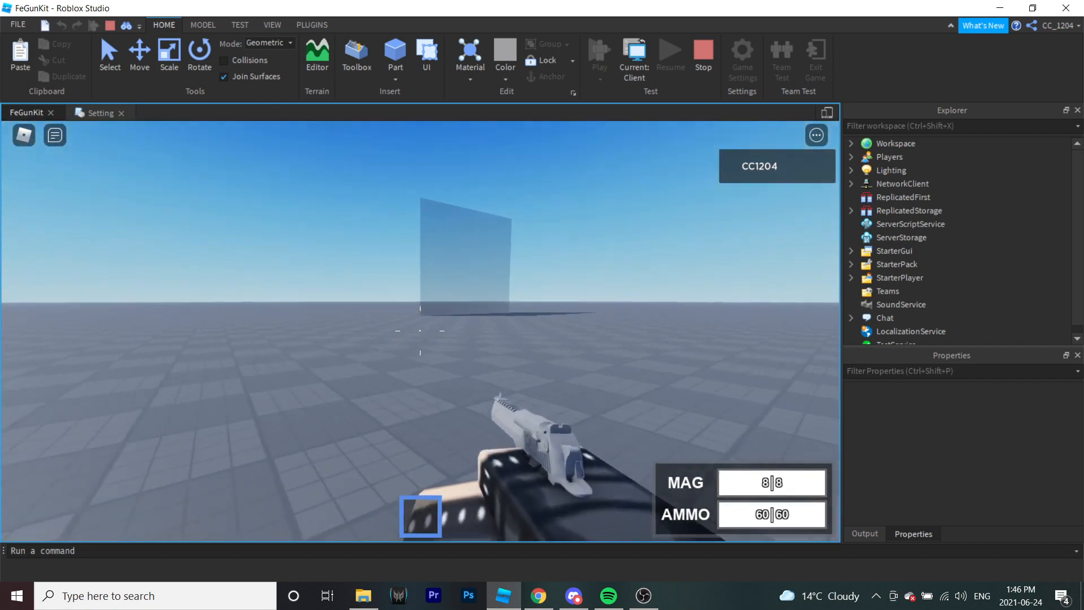
right_click(419, 330)
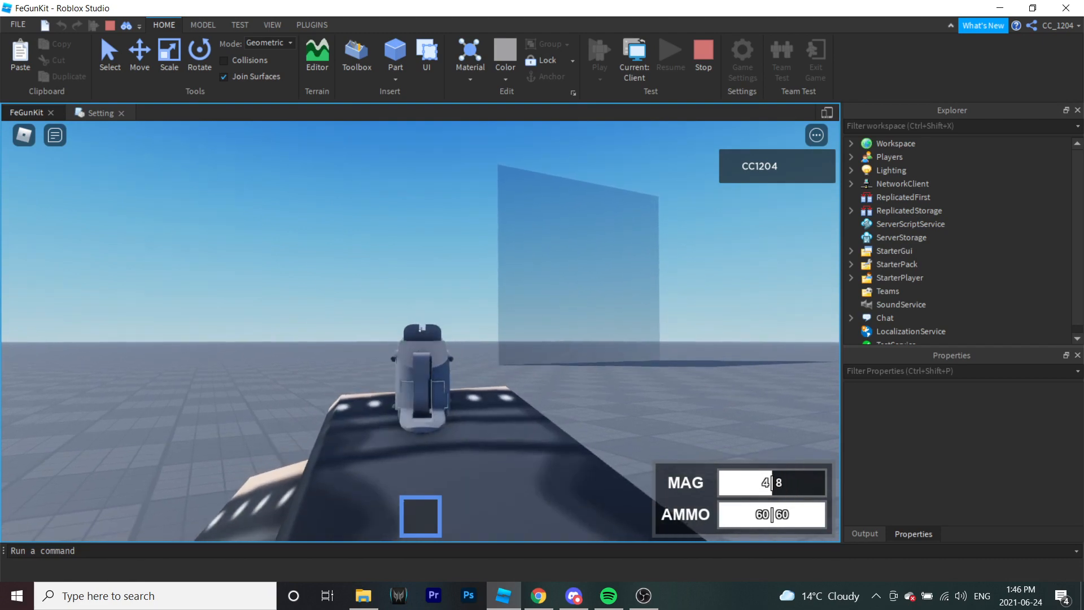
left_click(420, 330)
right_click(420, 330)
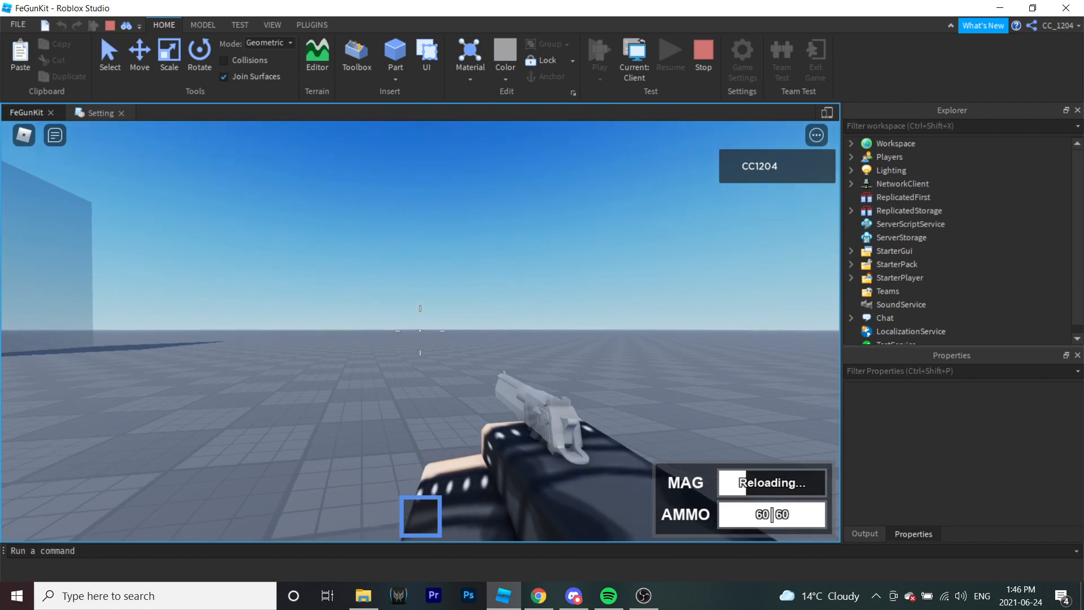
key("w")
right_click(419, 330)
left_click(420, 331)
right_click(419, 330)
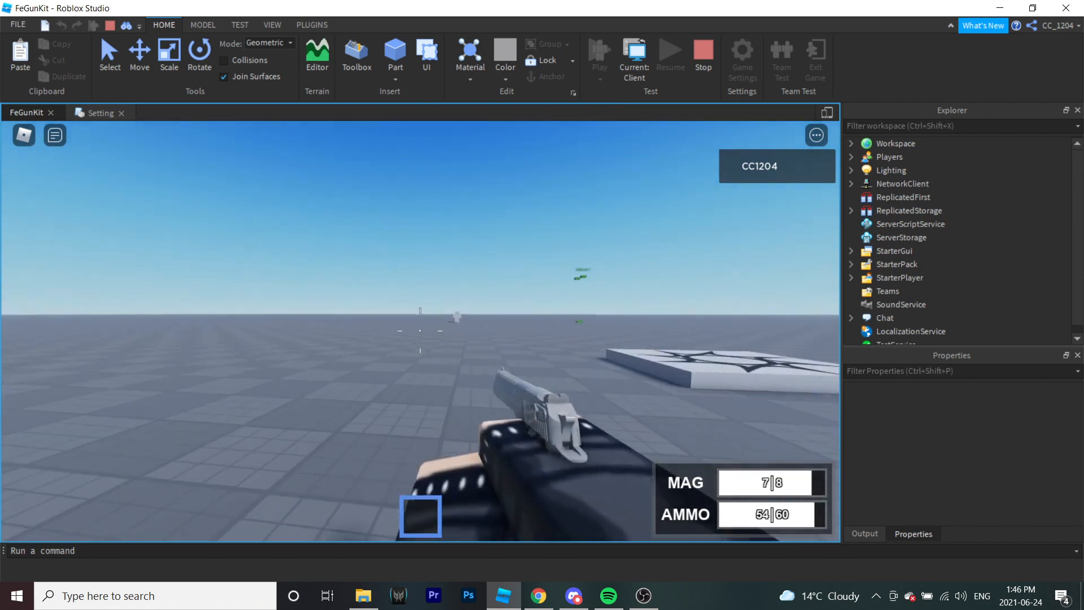
Step: Empty the Deagle's magazine while aiming down the sights, inspect the hold in third person, and stop the playtest
right_click(419, 330)
left_click(420, 330)
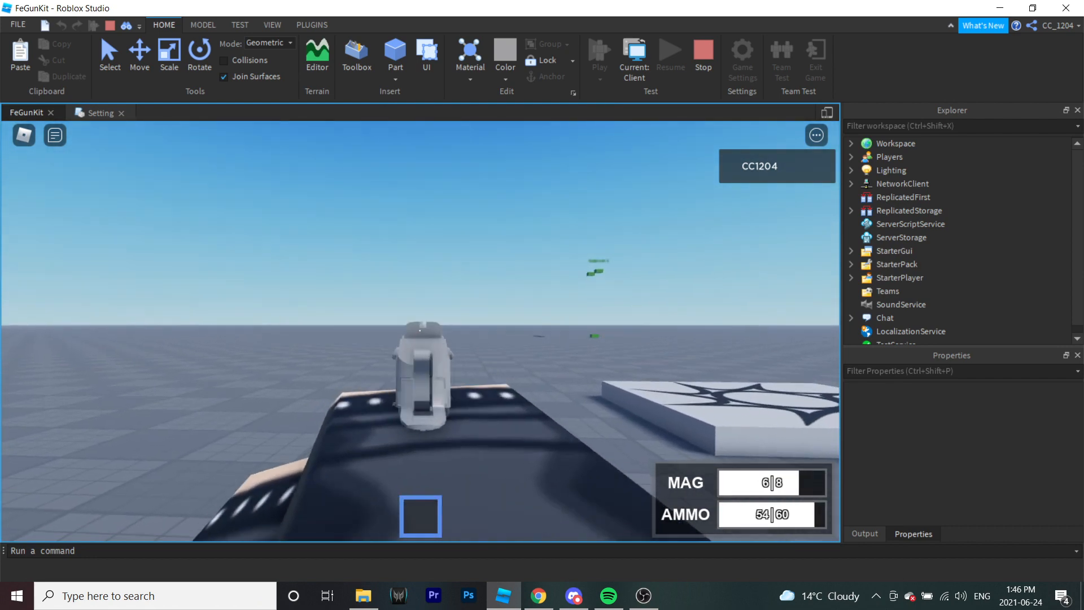
left_click(419, 331)
left_click(420, 330)
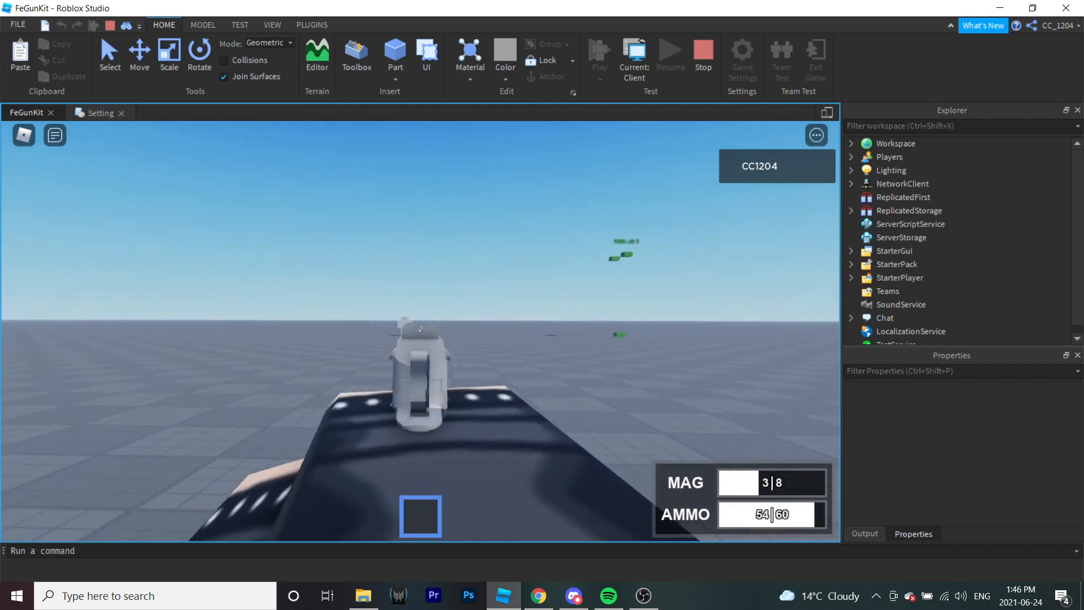
left_click(419, 330)
left_click(419, 330)
left_click(419, 330)
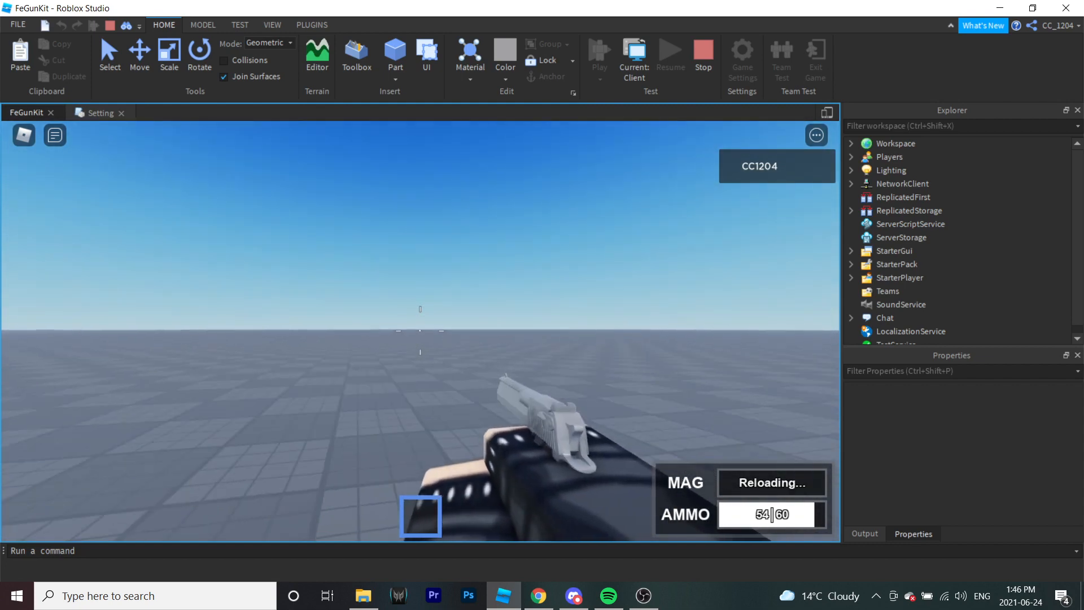
scroll(420, 330, "down", 5)
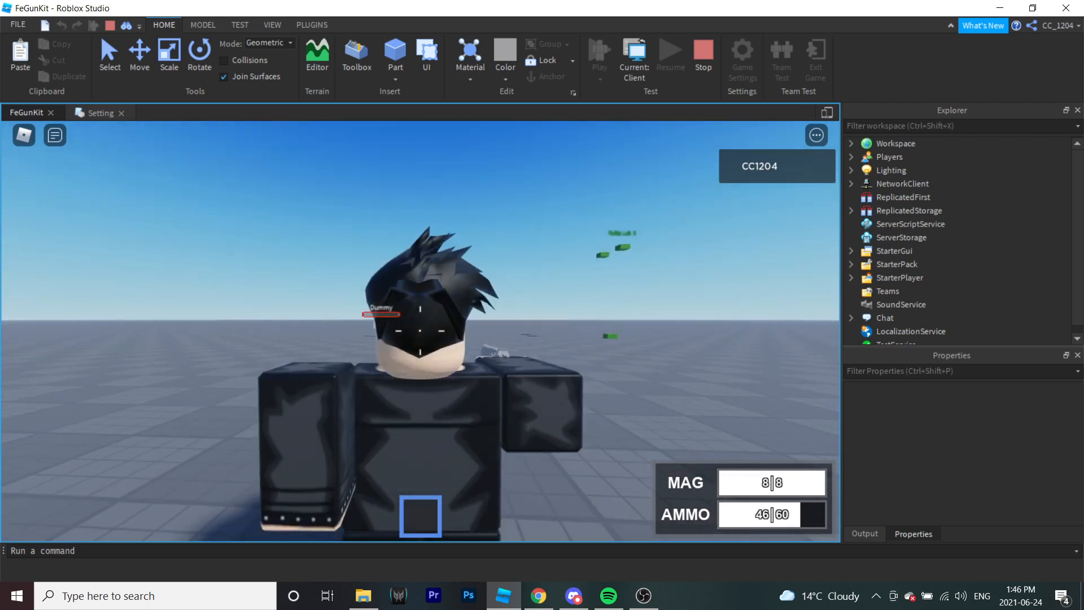
left_click(711, 63)
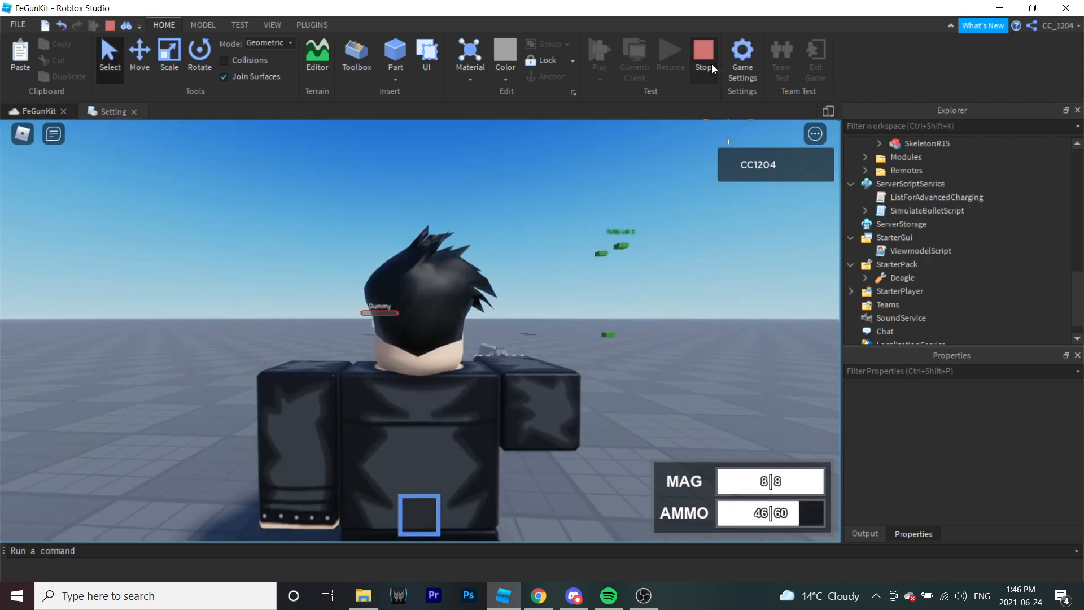